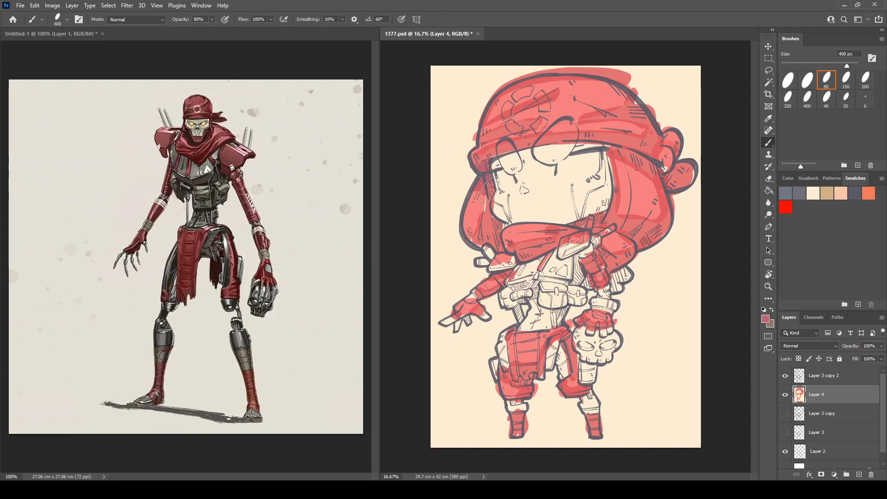
Step: Brush darker red shading onto the bandana, hood and scarf on Layer 4
mouse_move(468, 235)
mouse_down()
mouse_move(489, 192)
mouse_move(485, 207)
mouse_move(498, 225)
mouse_move(486, 220)
mouse_move(487, 202)
mouse_move(486, 222)
mouse_up()
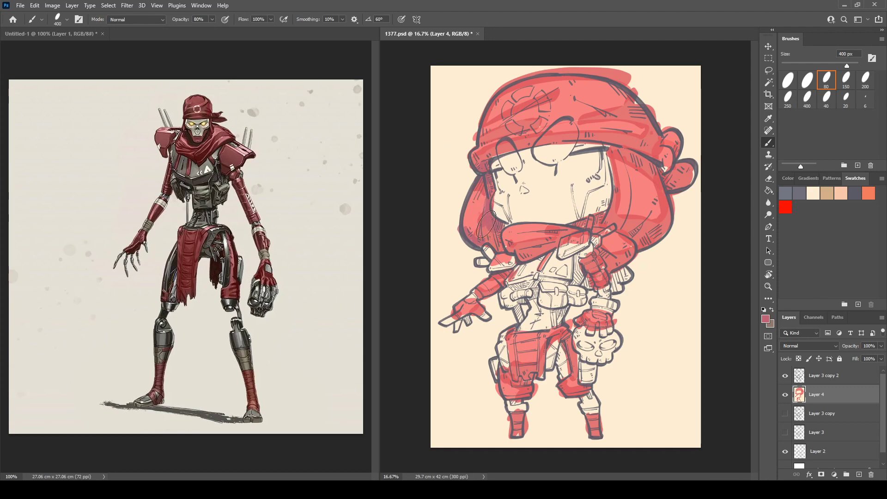
mouse_move(473, 157)
mouse_down()
mouse_move(485, 142)
mouse_move(500, 89)
mouse_move(539, 80)
mouse_up()
mouse_move(610, 86)
mouse_down()
mouse_move(645, 108)
mouse_move(654, 127)
mouse_up()
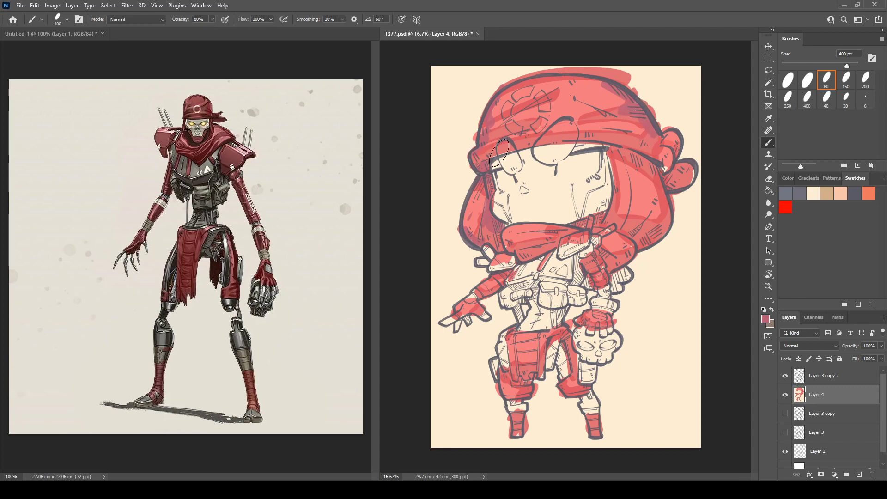
mouse_move(502, 152)
mouse_down()
mouse_move(654, 145)
mouse_move(674, 185)
mouse_up()
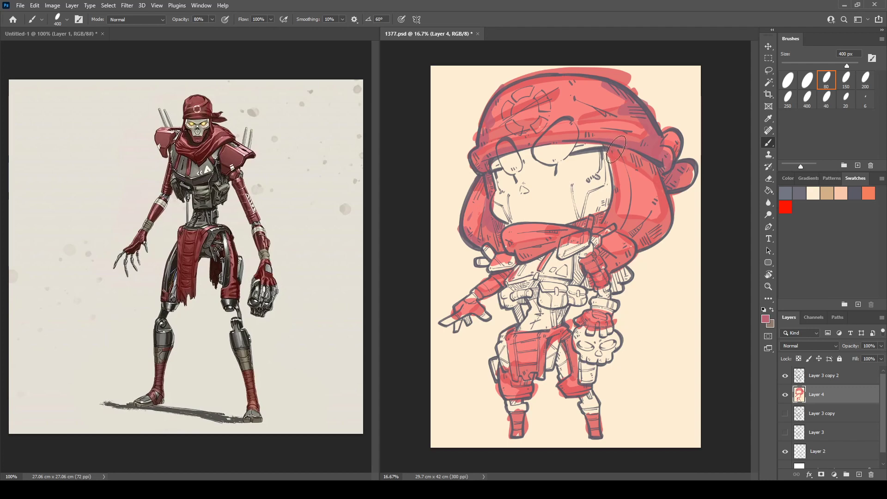
mouse_move(615, 148)
mouse_down()
mouse_move(669, 178)
mouse_move(667, 219)
mouse_move(636, 238)
mouse_move(626, 157)
mouse_move(630, 209)
mouse_move(619, 228)
mouse_move(585, 224)
mouse_move(530, 256)
mouse_up()
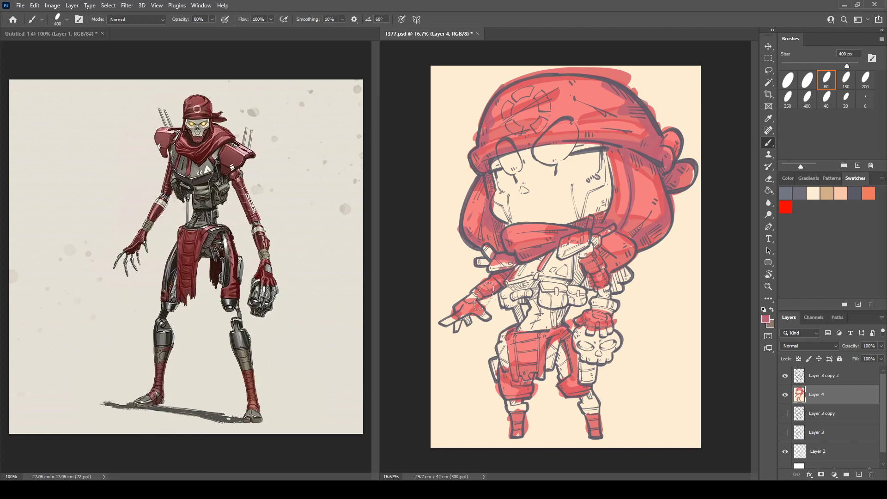
Step: Shade the red sleeves and gloves, the leg cloth and both shin wraps with the darker red
drag(485, 295, 459, 303)
mouse_move(584, 261)
mouse_down()
mouse_move(616, 275)
mouse_move(596, 299)
mouse_move(595, 286)
mouse_move(604, 284)
mouse_move(586, 318)
mouse_up()
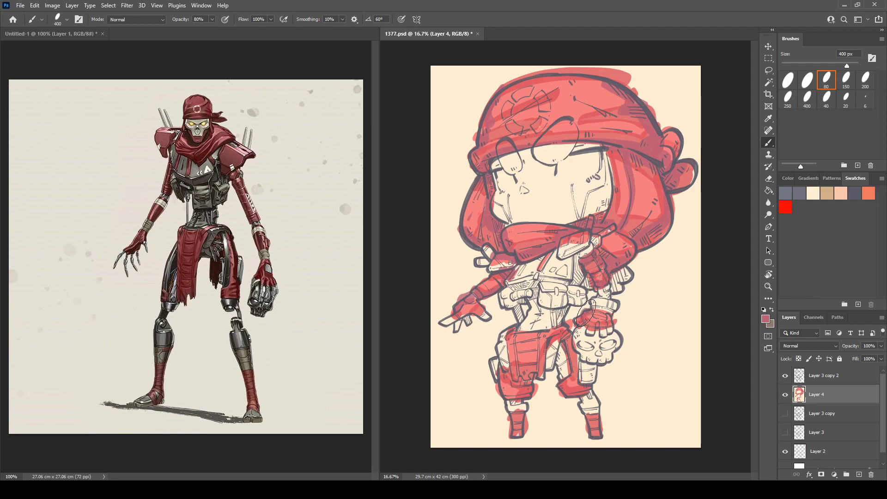
mouse_move(551, 351)
mouse_down()
mouse_move(543, 374)
mouse_move(510, 376)
mouse_move(528, 385)
mouse_move(510, 400)
mouse_move(568, 368)
mouse_move(583, 330)
mouse_move(557, 385)
mouse_move(600, 419)
mouse_up()
drag(512, 421, 519, 415)
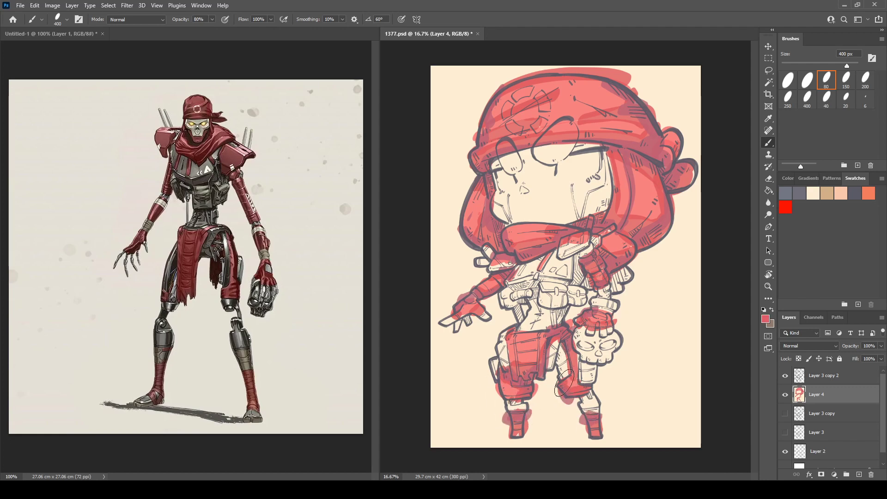
Step: Sample reds from the waist and leg cloth and even out the colour over the cloth and knees
alt+click(568, 360)
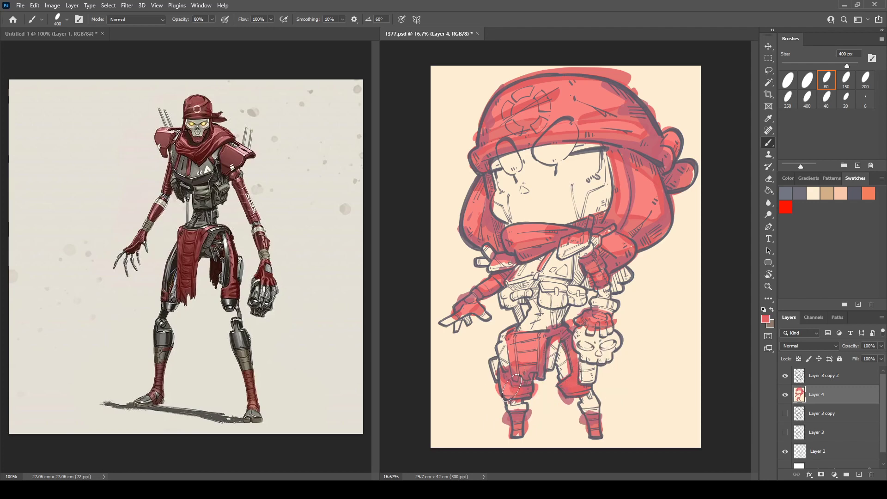
mouse_move(512, 387)
mouse_down()
mouse_move(520, 359)
mouse_move(511, 358)
mouse_move(535, 363)
mouse_up()
alt+click(515, 363)
alt+click(522, 340)
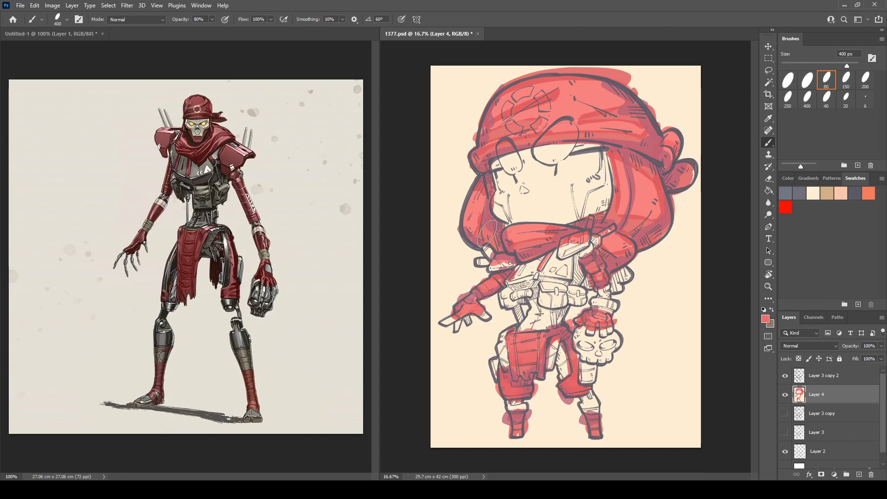
Step: Blend the shading across the bandana, hood and scarf using red tones sampled from the painting
alt+click(484, 192)
alt+click(473, 202)
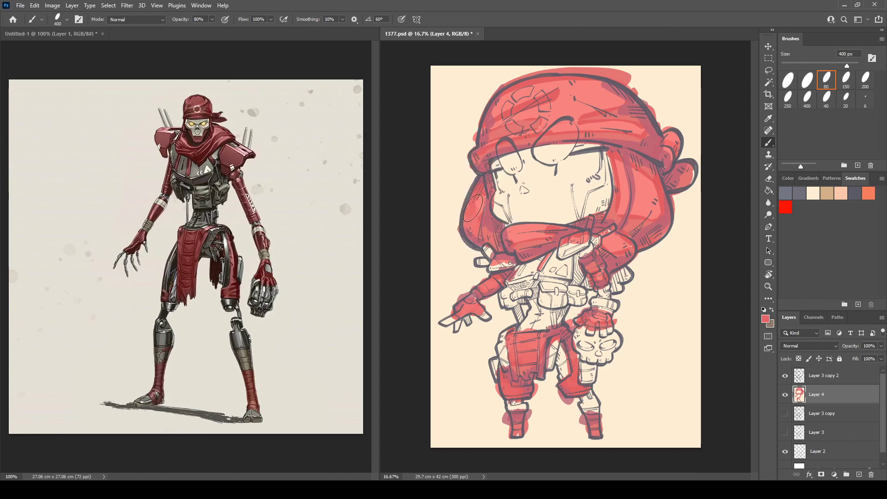
alt+click(472, 210)
alt+click(545, 104)
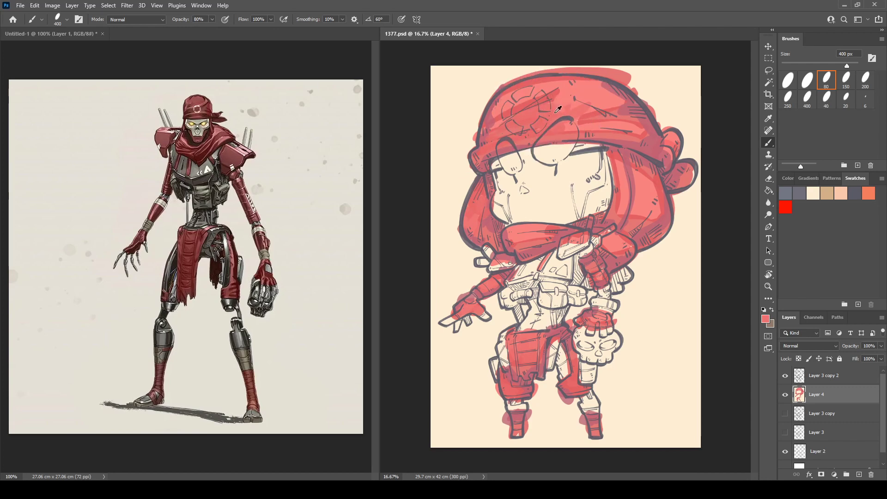
alt+click(590, 86)
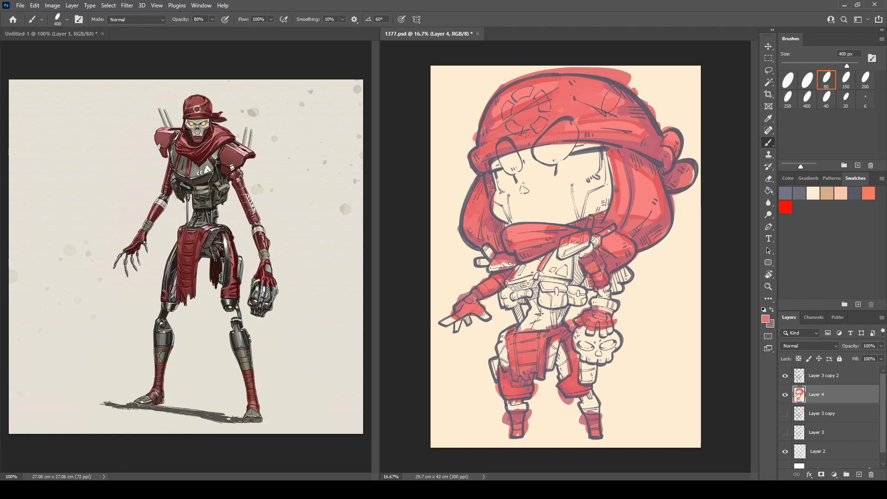
alt+click(563, 106)
alt+click(498, 106)
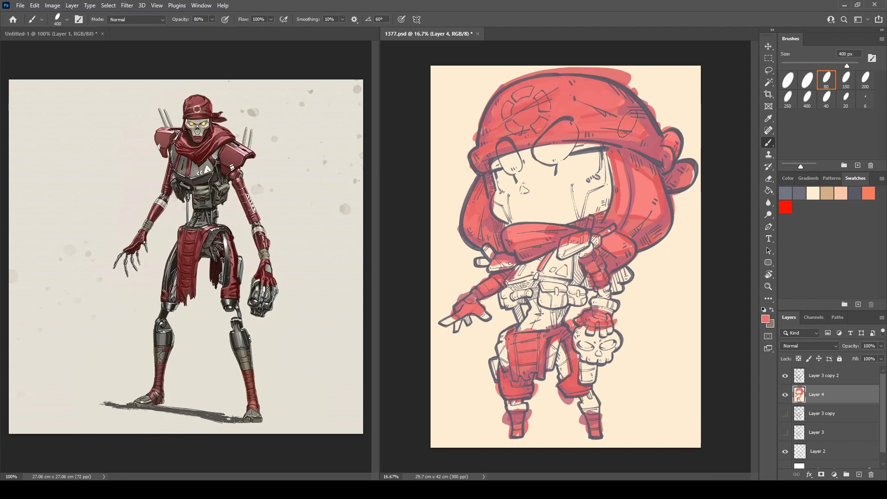
mouse_move(612, 153)
mouse_down()
mouse_move(622, 194)
mouse_move(640, 176)
mouse_move(644, 201)
mouse_move(652, 191)
mouse_move(647, 212)
mouse_up()
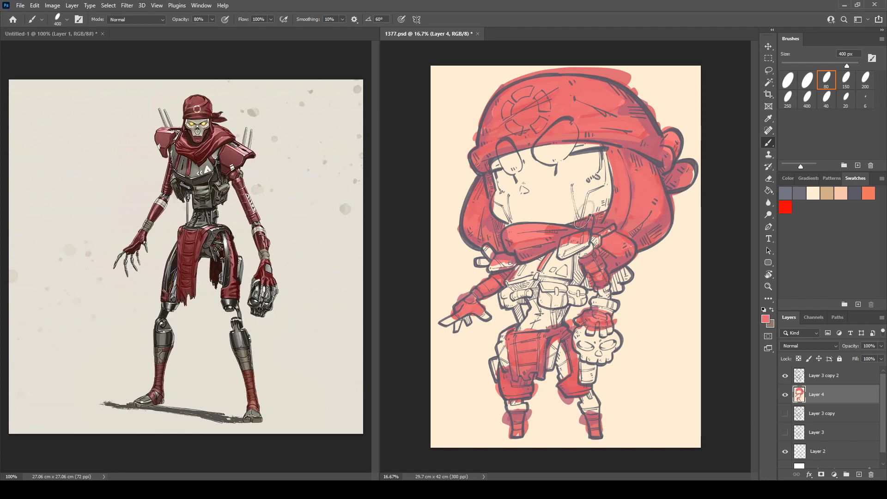
alt+click(520, 240)
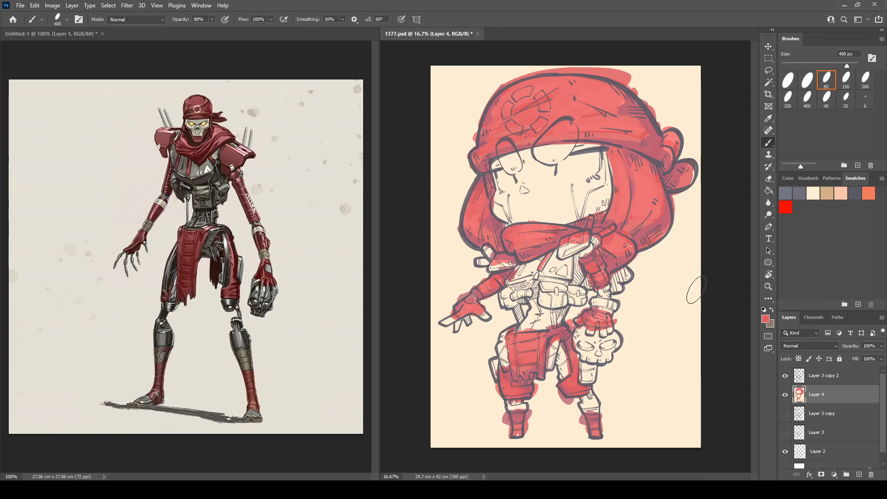
Step: Switch to the brown colour and block in the shoulder spikes, fingers, torso, belt pouches and thighs
key(x)
drag(448, 257, 453, 253)
click(487, 245)
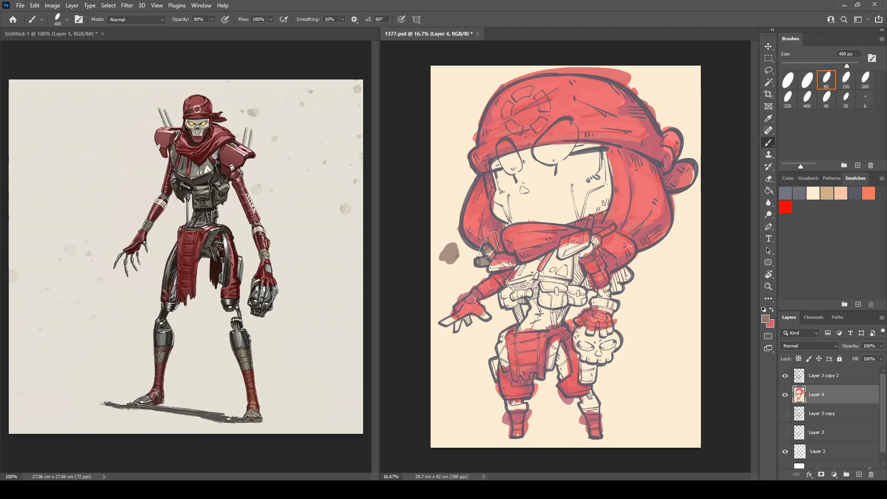
click(446, 321)
drag(446, 321, 482, 318)
mouse_move(520, 279)
mouse_down()
mouse_move(532, 262)
mouse_move(552, 259)
mouse_move(543, 272)
mouse_move(572, 263)
mouse_move(596, 238)
mouse_move(535, 289)
mouse_move(525, 285)
mouse_move(505, 299)
mouse_move(546, 288)
mouse_move(548, 299)
mouse_move(564, 299)
mouse_move(526, 324)
mouse_move(567, 307)
mouse_move(513, 300)
mouse_up()
mouse_move(499, 360)
mouse_down()
mouse_move(501, 338)
mouse_move(503, 356)
mouse_move(492, 359)
mouse_move(555, 342)
mouse_move(561, 363)
mouse_up()
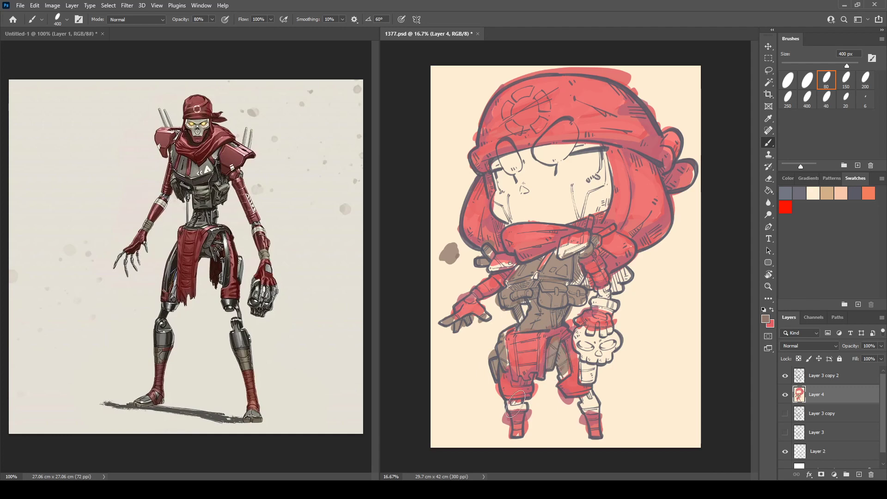
Step: Fill the lower legs and skull with brown, and the ragged cloth behind the arm with sampled red
drag(515, 405, 519, 406)
mouse_move(608, 398)
mouse_down()
mouse_move(589, 400)
mouse_move(598, 398)
mouse_up()
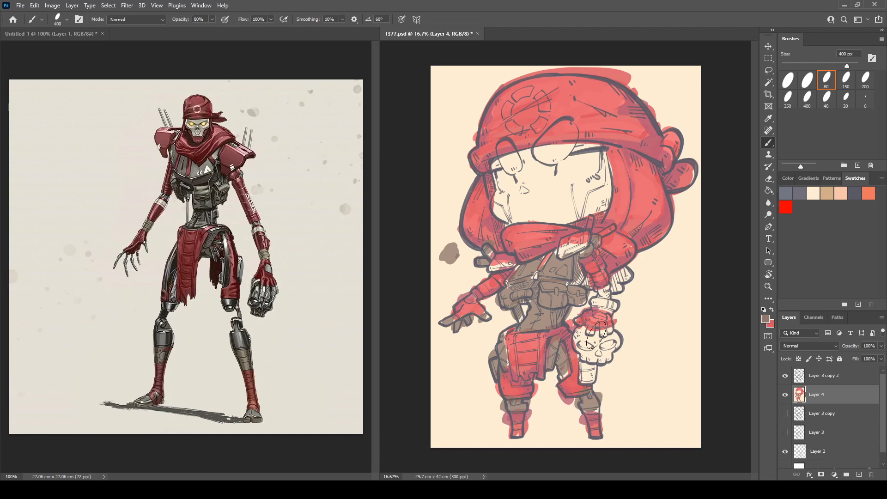
mouse_move(596, 335)
mouse_down()
mouse_move(587, 372)
mouse_move(587, 353)
mouse_move(598, 375)
mouse_move(584, 340)
mouse_move(596, 355)
mouse_move(614, 343)
mouse_up()
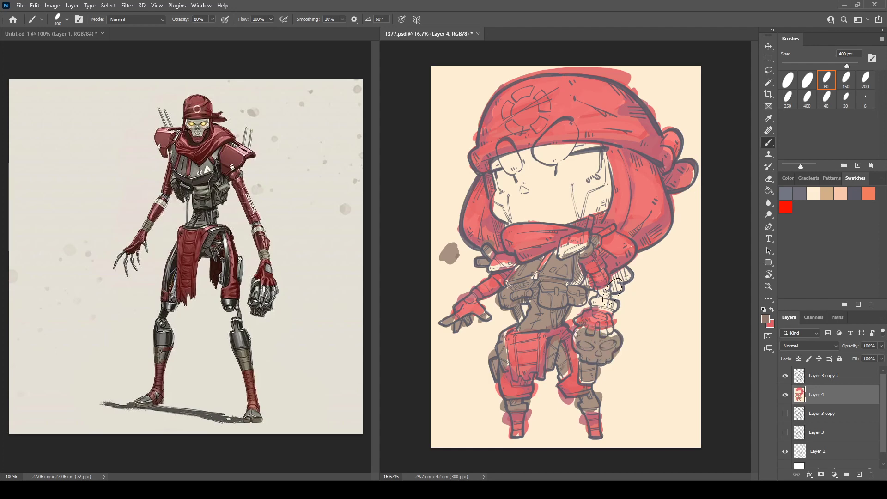
key(alt)
mouse_move(614, 280)
mouse_down()
mouse_move(628, 282)
mouse_move(620, 294)
mouse_move(621, 273)
mouse_up()
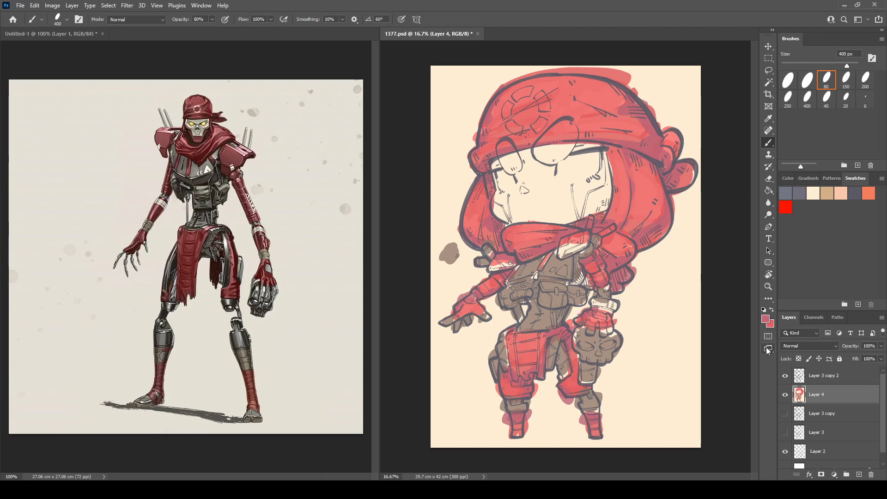
Step: Pick a muted purple-grey and shade the shoulder spikes, fingers, torso, skull and mechanical leg parts over the brown
key(i)
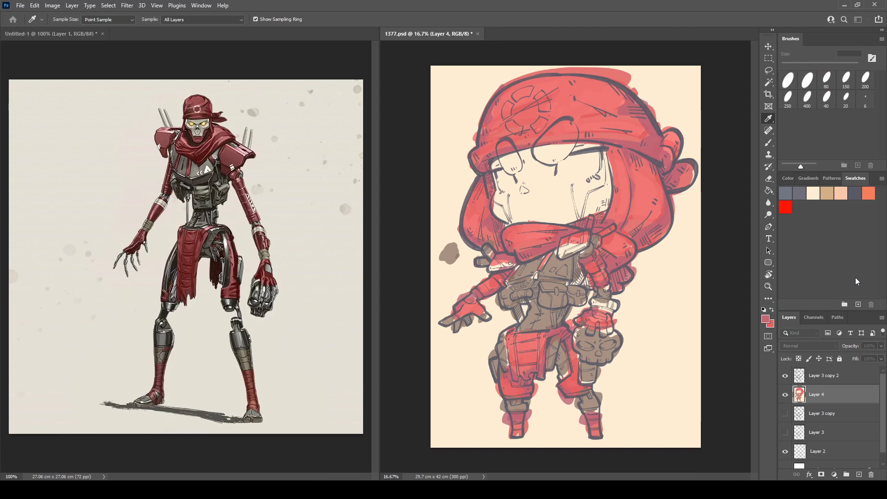
key(b)
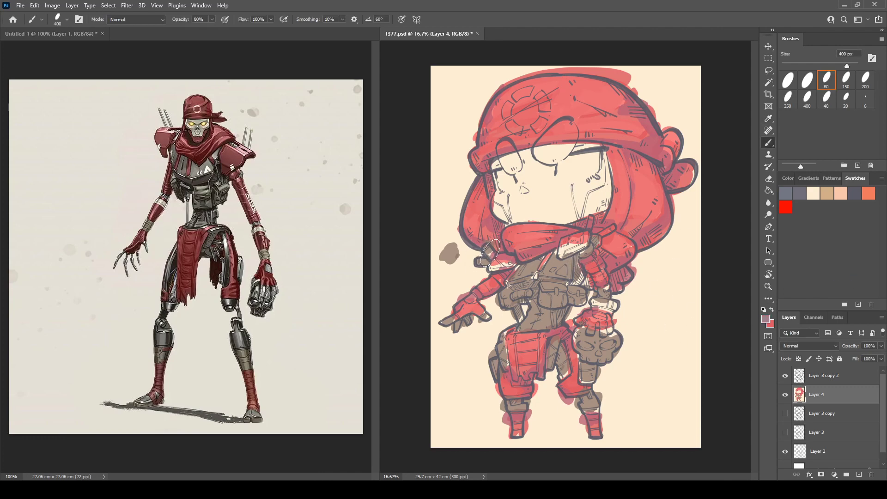
drag(489, 258, 482, 263)
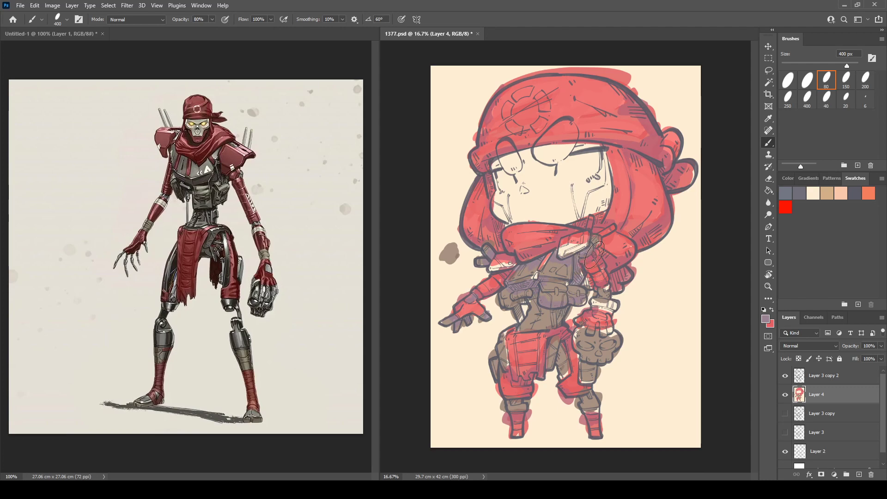
mouse_move(601, 301)
mouse_down()
mouse_move(607, 336)
mouse_move(592, 336)
mouse_move(610, 330)
mouse_move(612, 338)
mouse_move(576, 332)
mouse_move(580, 366)
mouse_up()
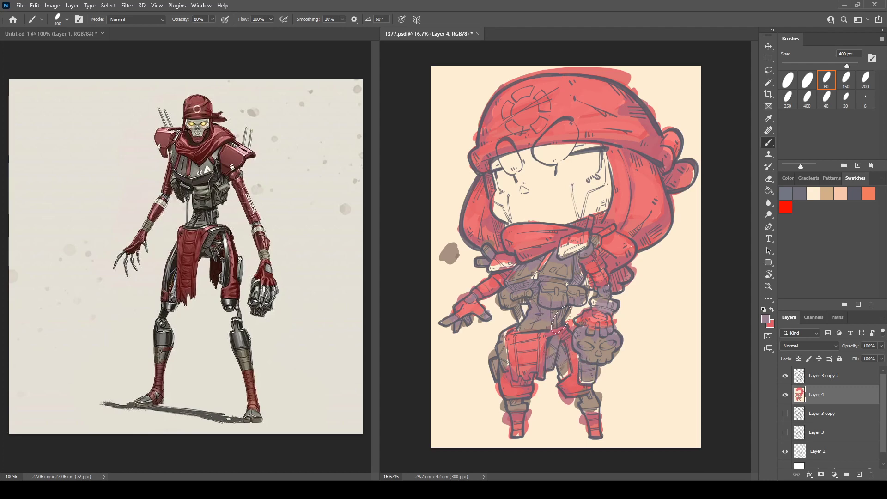
mouse_move(515, 308)
mouse_down()
mouse_move(526, 300)
mouse_move(520, 306)
mouse_up()
mouse_move(505, 363)
mouse_down()
mouse_move(507, 330)
mouse_move(517, 328)
mouse_up()
mouse_move(491, 360)
mouse_down()
mouse_move(521, 405)
mouse_move(579, 391)
mouse_move(594, 403)
mouse_up()
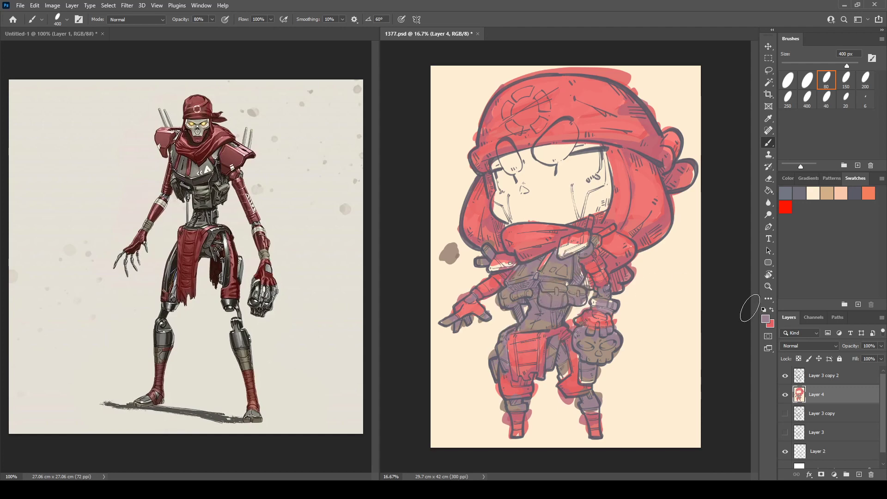
Step: Pick a darker purple-grey and deepen the shadows on the torso, pouches, legs and the skull's eye sockets
key(i)
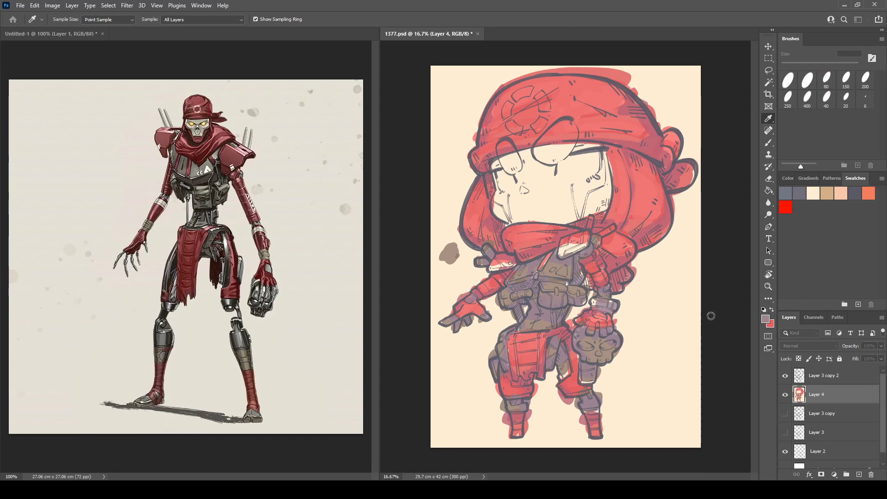
key(b)
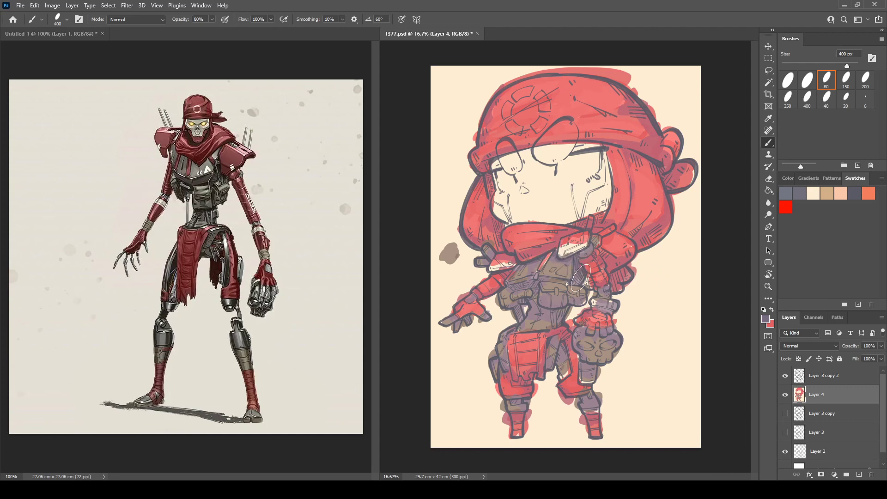
mouse_move(531, 295)
mouse_down()
mouse_move(561, 277)
mouse_move(482, 298)
mouse_move(508, 296)
mouse_move(508, 286)
mouse_move(503, 305)
mouse_up()
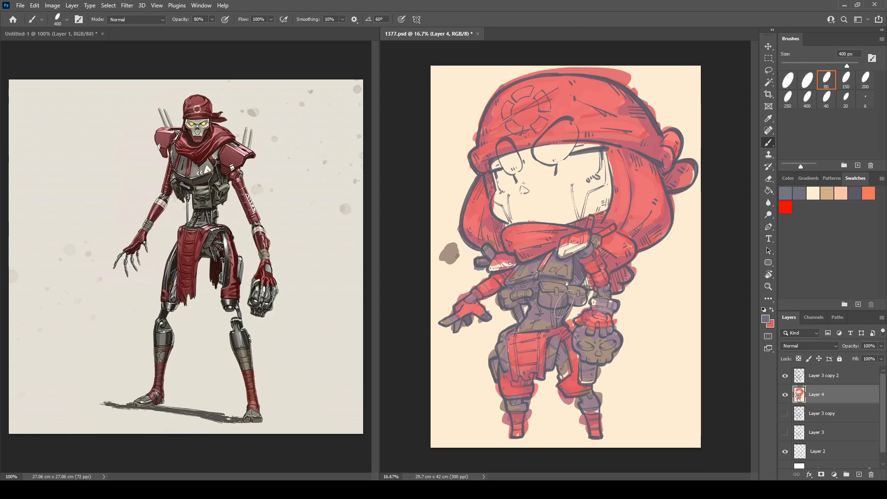
drag(540, 294, 575, 294)
mouse_move(514, 305)
mouse_down()
mouse_move(535, 312)
mouse_move(533, 303)
mouse_move(566, 313)
mouse_move(510, 330)
mouse_move(566, 327)
mouse_move(566, 349)
mouse_move(558, 357)
mouse_move(554, 337)
mouse_move(547, 350)
mouse_move(520, 347)
mouse_move(470, 326)
mouse_move(508, 369)
mouse_move(504, 340)
mouse_move(508, 364)
mouse_move(507, 351)
mouse_move(494, 374)
mouse_move(510, 400)
mouse_up()
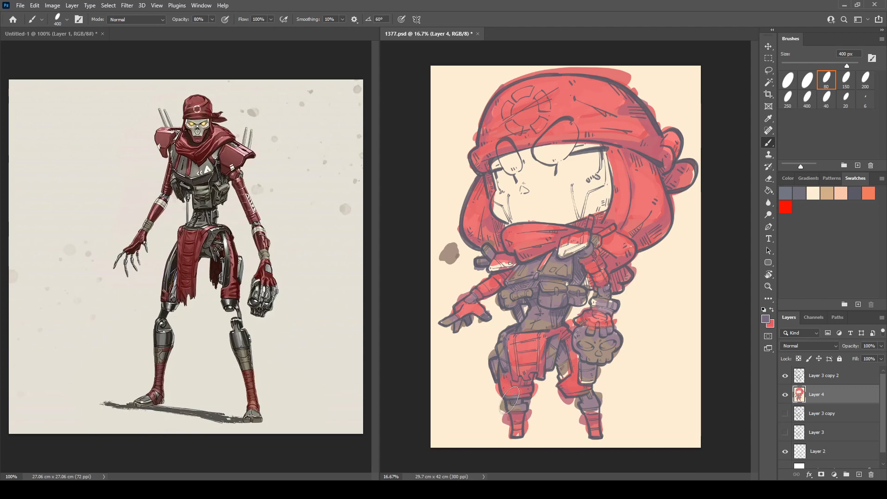
mouse_move(582, 402)
mouse_down()
mouse_move(593, 395)
mouse_move(563, 373)
mouse_move(567, 355)
mouse_move(607, 347)
mouse_move(595, 334)
mouse_up()
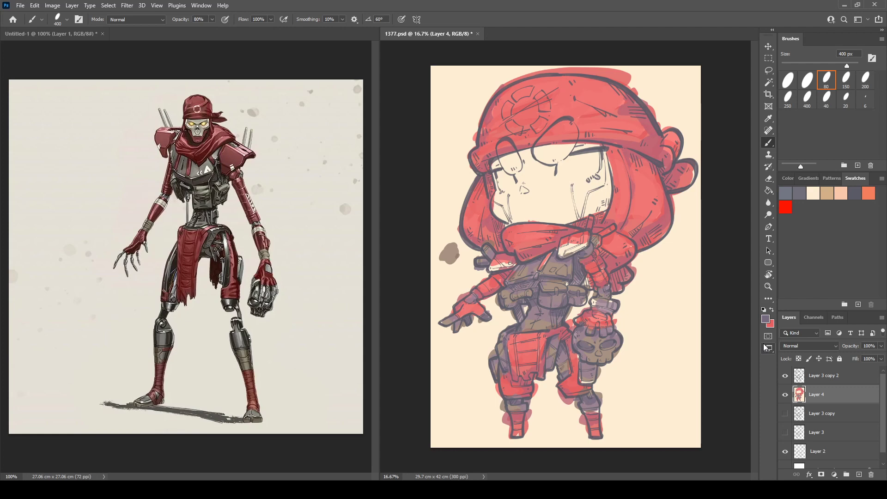
Step: Add reddish-brown accents to the chest and skull, and fill both shoulder pads with sampled reds
key(i)
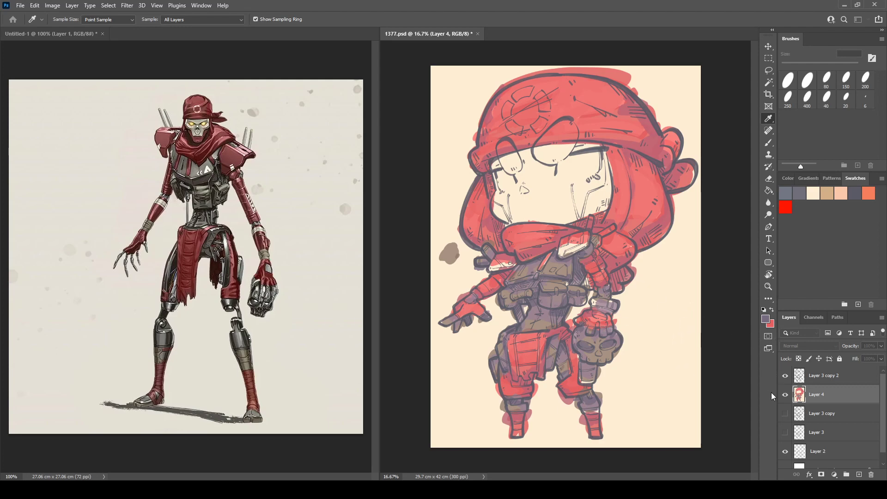
key(b)
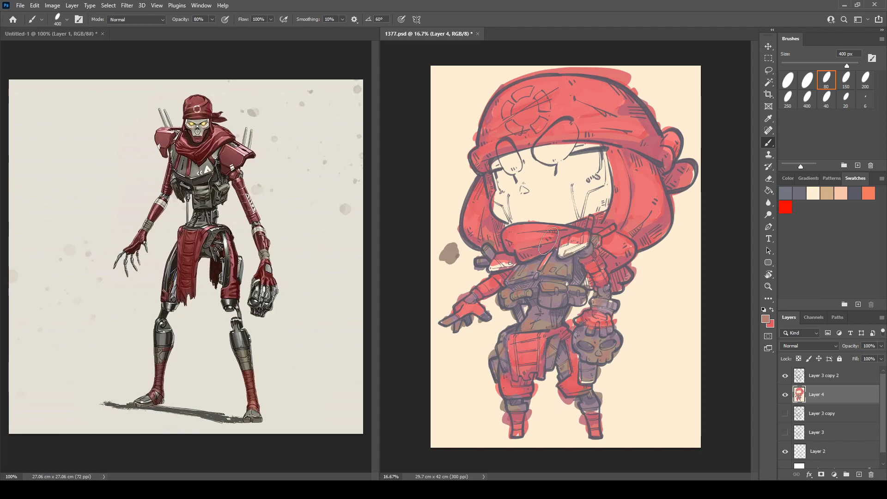
alt+click(585, 246)
mouse_move(573, 243)
mouse_down()
mouse_move(566, 247)
mouse_move(583, 244)
mouse_move(568, 246)
mouse_up()
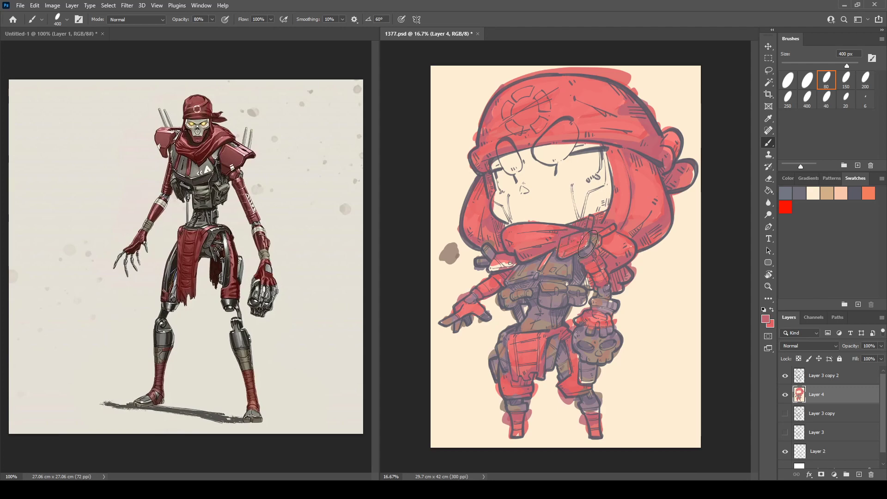
alt+click(517, 240)
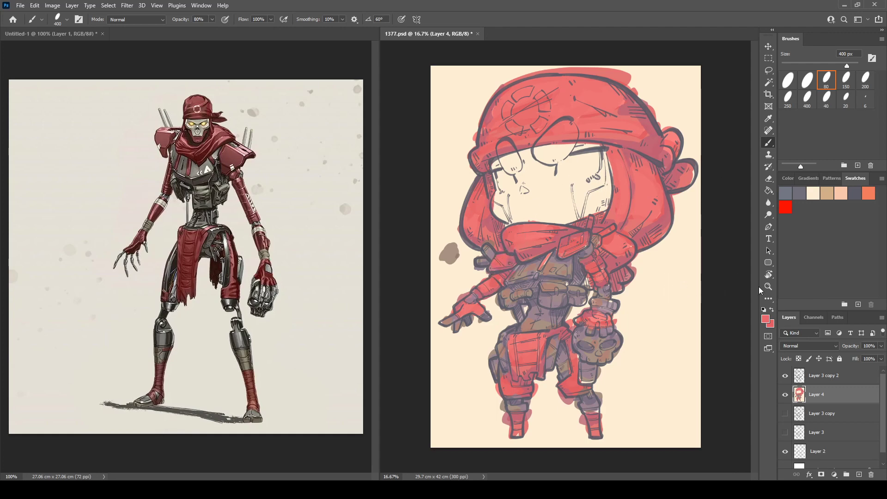
Step: Fill the whole face with grey-brown and shade around the eyes and brow with a second brown tone
alt+click(544, 321)
mouse_move(506, 163)
mouse_down()
mouse_move(532, 157)
mouse_move(502, 165)
mouse_move(500, 213)
mouse_move(520, 190)
mouse_move(516, 177)
mouse_move(576, 161)
mouse_move(530, 157)
mouse_move(585, 152)
mouse_move(547, 152)
mouse_move(522, 182)
mouse_move(538, 190)
mouse_move(524, 202)
mouse_move(559, 209)
mouse_move(546, 215)
mouse_move(555, 211)
mouse_move(546, 203)
mouse_move(582, 214)
mouse_move(596, 164)
mouse_move(601, 203)
mouse_up()
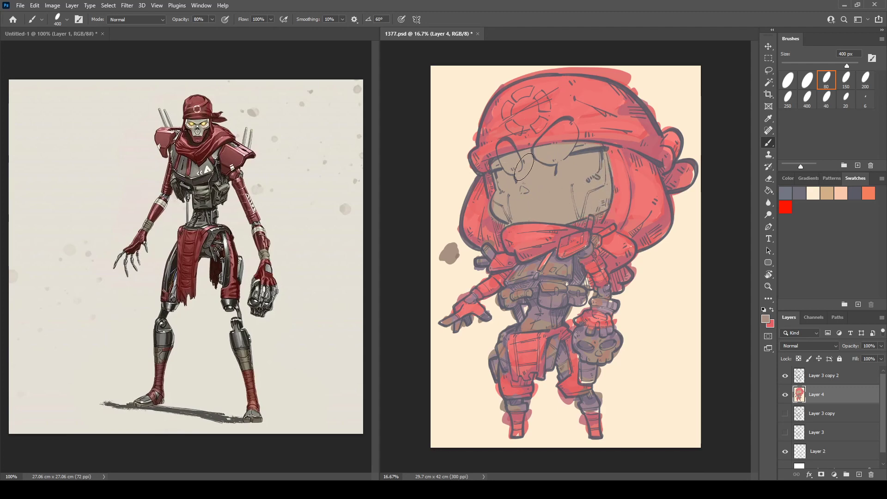
mouse_move(517, 173)
mouse_down()
mouse_move(535, 170)
mouse_move(520, 156)
mouse_move(518, 169)
mouse_move(507, 164)
mouse_move(593, 155)
mouse_move(592, 139)
mouse_move(603, 164)
mouse_up()
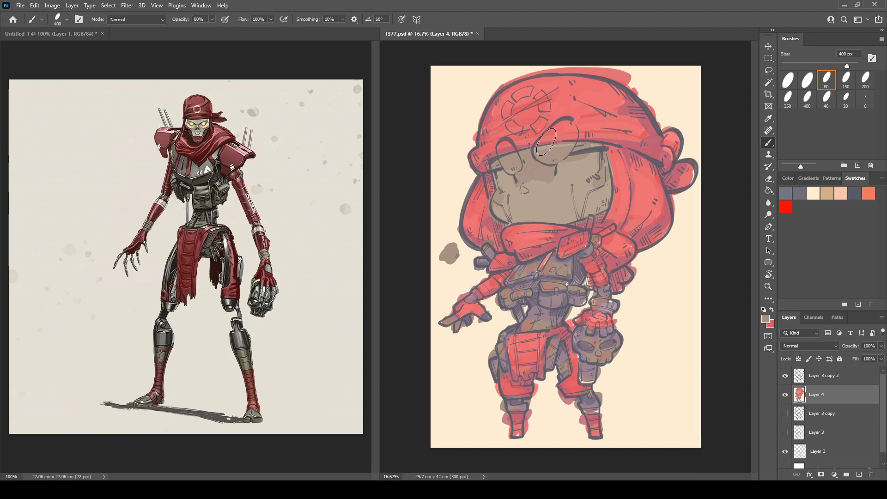
Step: Sample brown and purple-grey tones to shade the lower face and darken the nose
alt+click(536, 181)
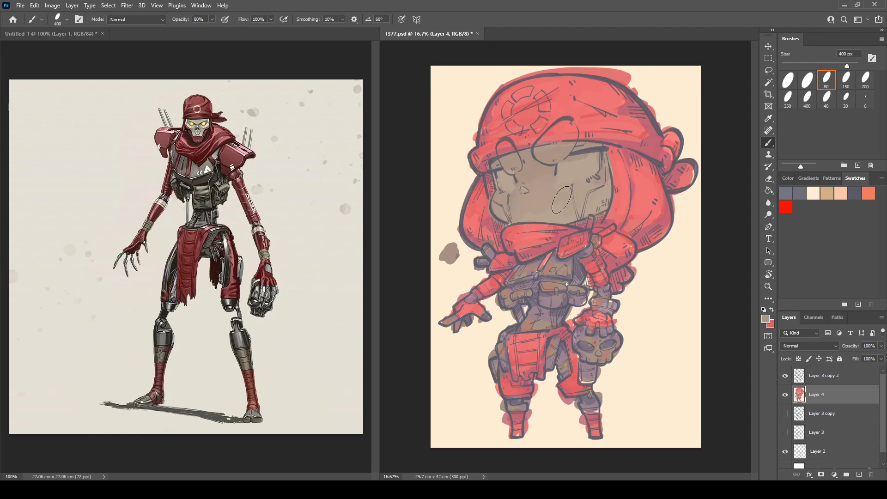
alt+click(550, 309)
drag(521, 183, 523, 184)
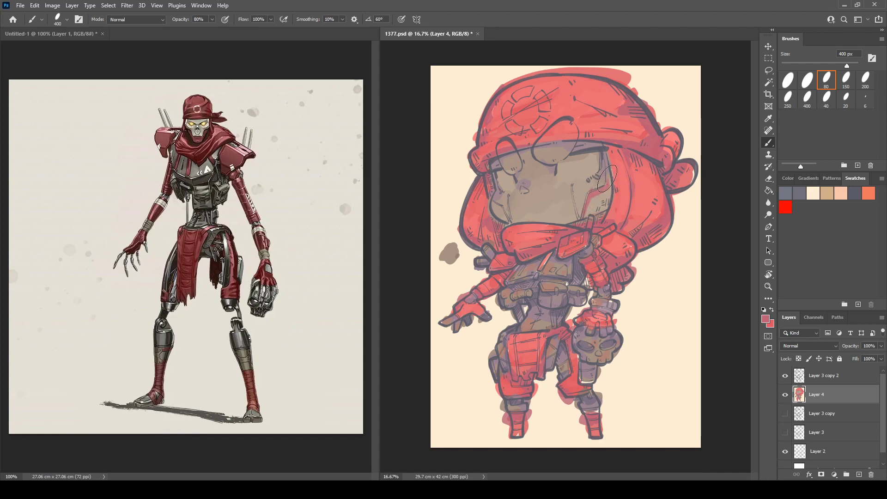
Step: Paint the hood's inner edges beside both cheeks with sampled reds
mouse_move(608, 178)
mouse_down()
mouse_move(599, 205)
mouse_move(608, 206)
mouse_up()
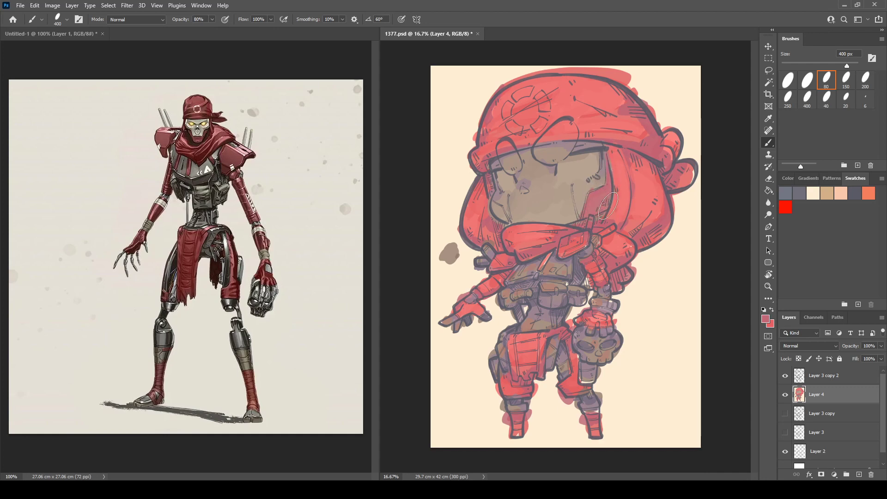
drag(497, 206, 504, 220)
alt+click(502, 199)
alt+click(496, 206)
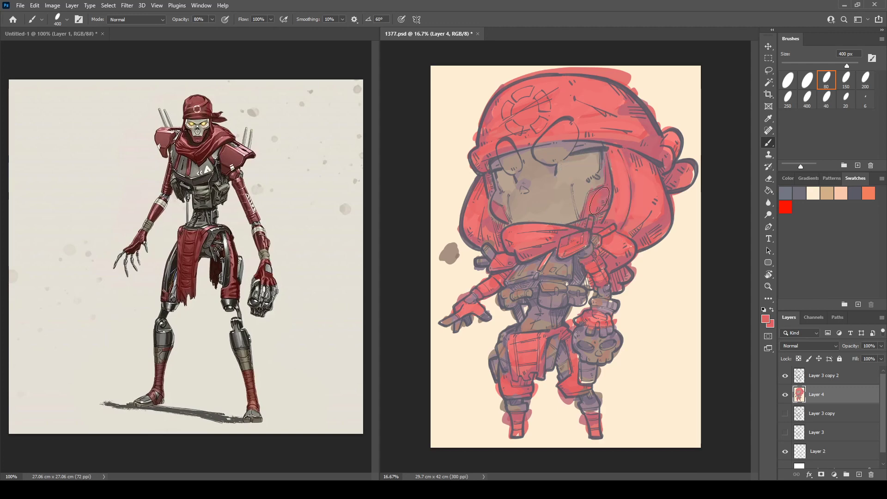
alt+click(602, 197)
Step: Pick a muted purple-red and add shadow strokes to the hood folds and the bandana around its emblem
alt+click(646, 140)
key(i)
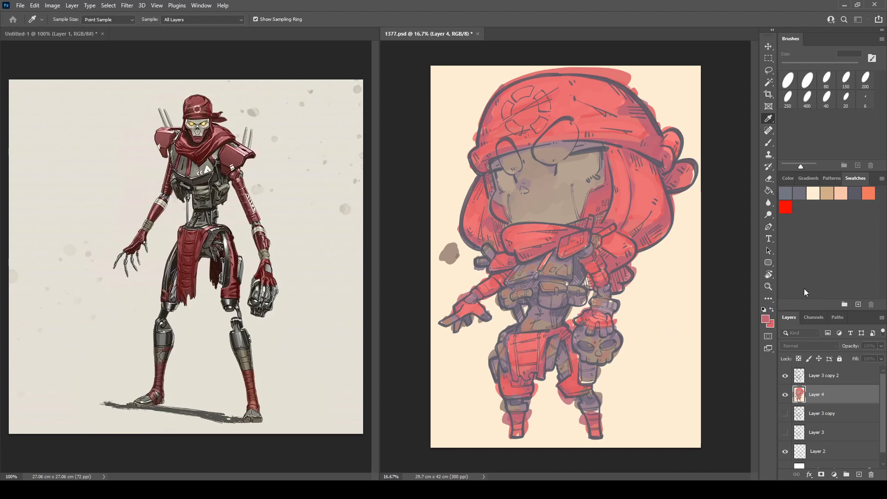
key(b)
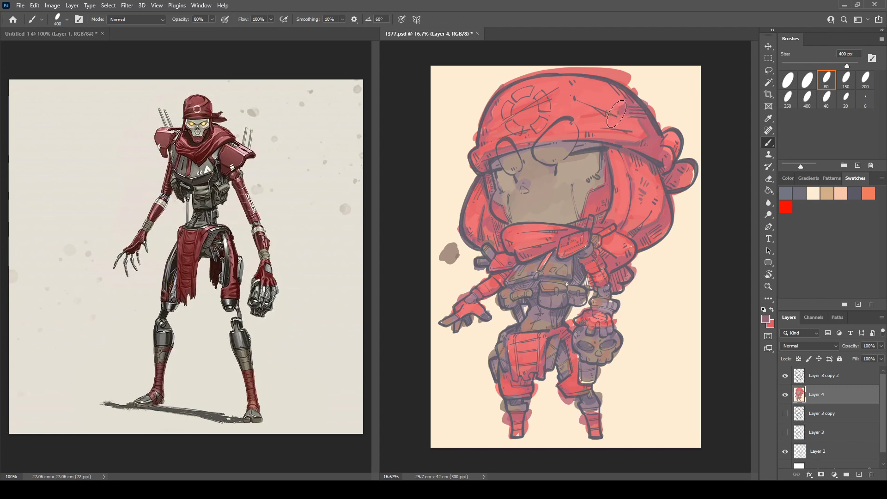
drag(501, 122, 548, 96)
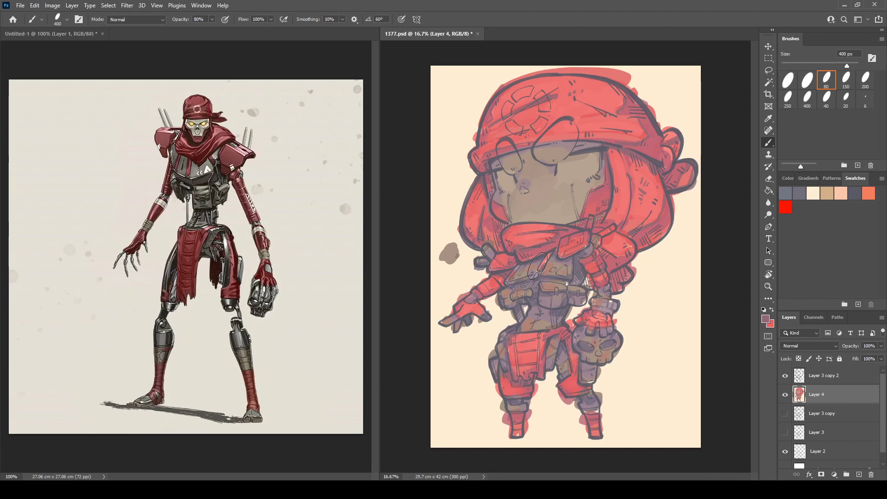
Step: Lay a pale purple-grey on the cheek below the larger eye and blend it with sampled face tones
alt+click(517, 232)
alt+click(556, 258)
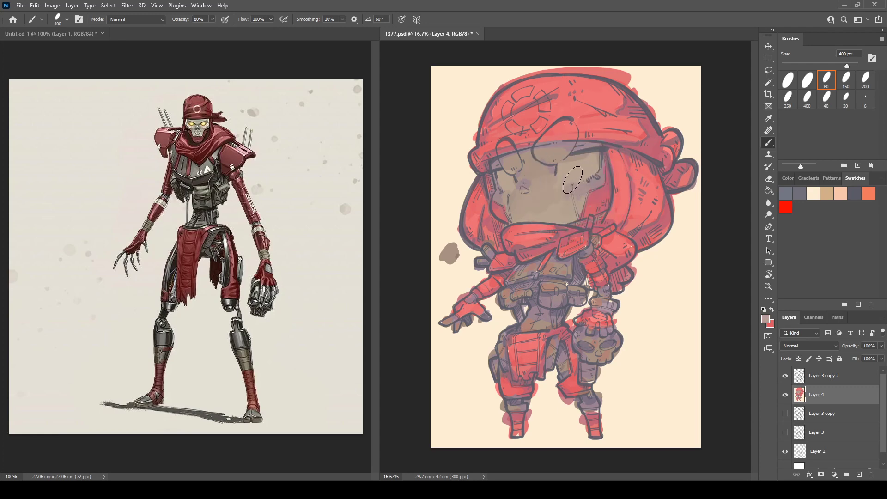
alt+click(557, 198)
alt+click(552, 204)
alt+click(549, 193)
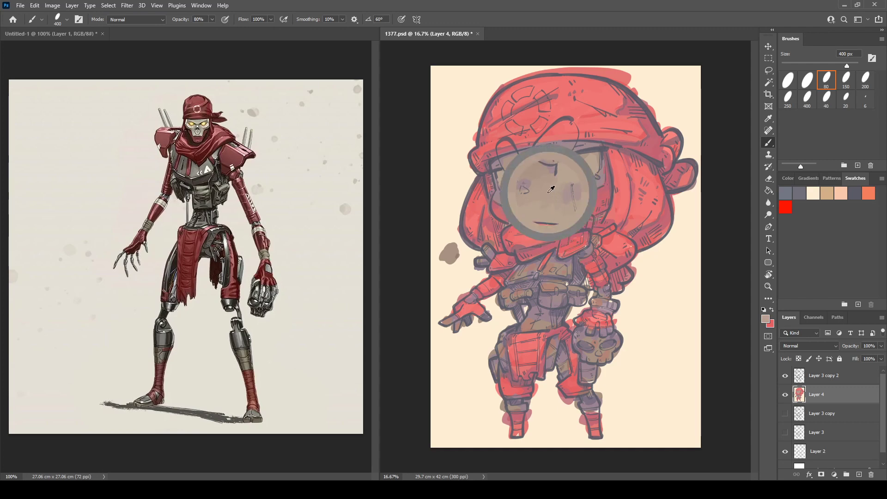
alt+click(576, 197)
alt+click(578, 200)
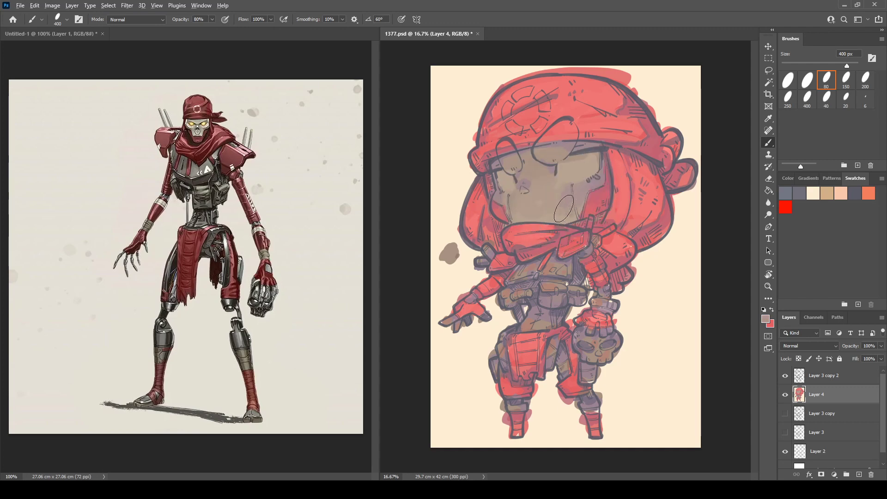
Step: Shade the lower face and the area around the nose with sampled warm brown tones
alt+click(565, 196)
alt+click(551, 282)
alt+click(520, 219)
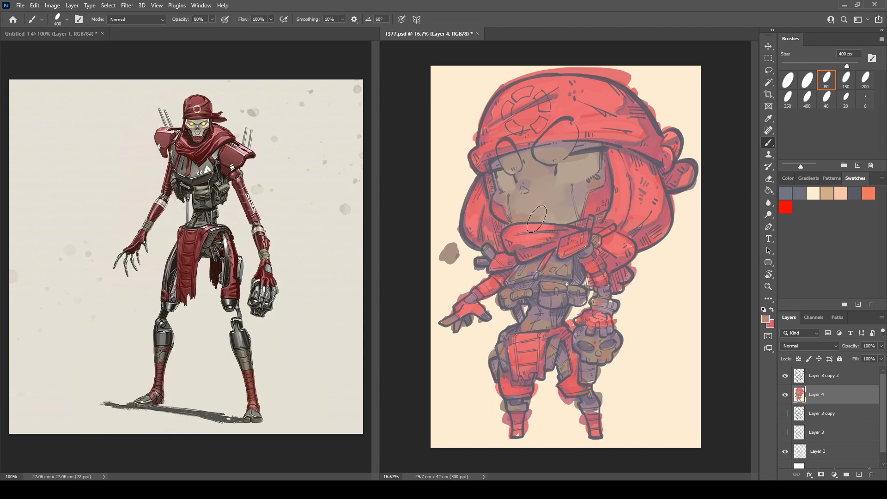
alt+click(539, 215)
alt+click(509, 198)
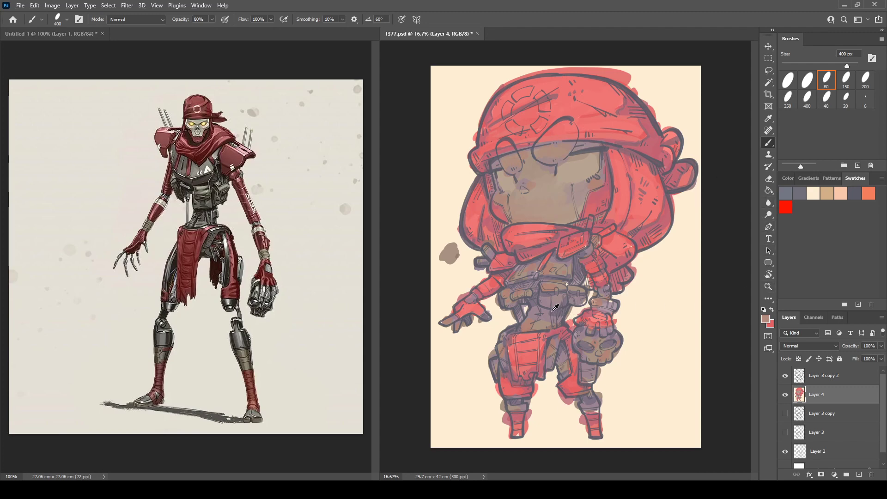
Step: Sample a dark purple-grey from the torso and shade the brow beneath the bandana
alt+click(566, 295)
alt+click(470, 315)
alt+click(470, 315)
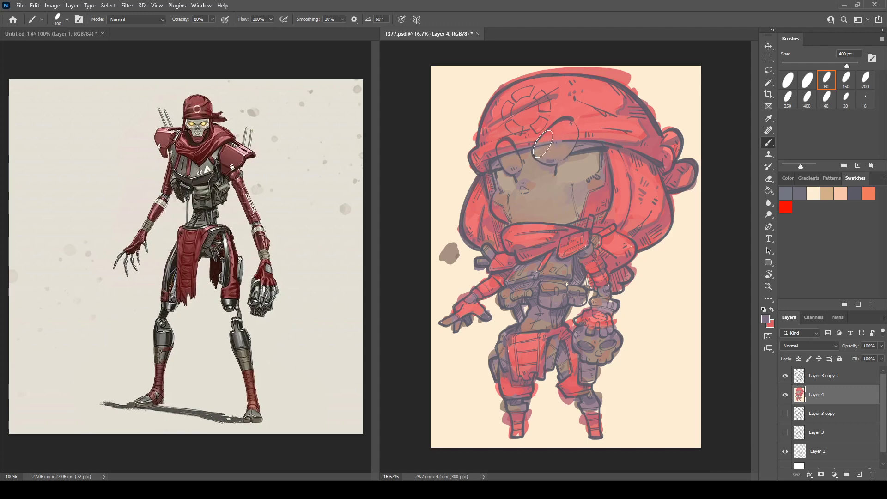
drag(556, 146, 577, 143)
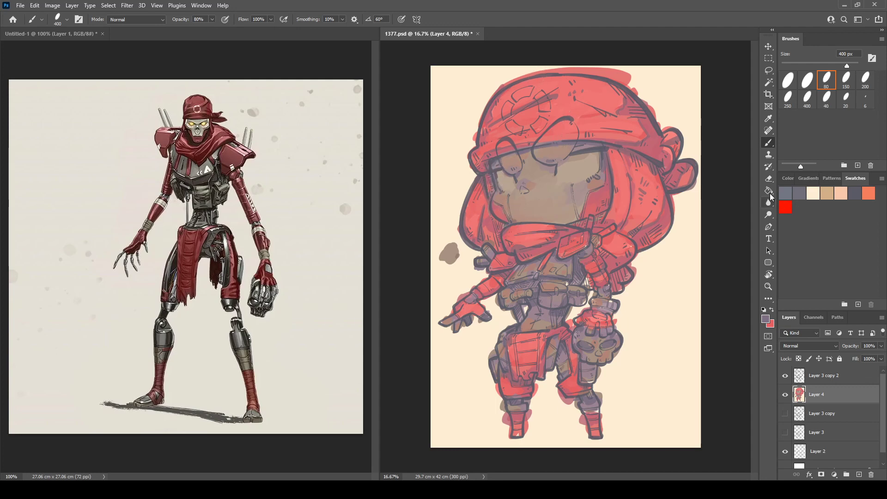
Step: Pick a golden yellow and fill both eyes of the character
key(x)
key(i)
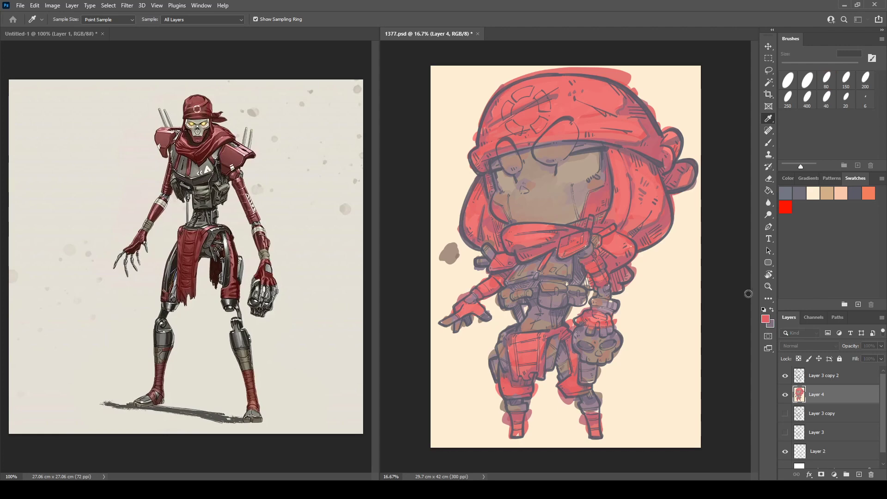
click(853, 273)
mouse_move(572, 161)
mouse_down()
mouse_move(583, 159)
mouse_move(573, 167)
mouse_move(577, 177)
mouse_move(594, 159)
mouse_move(571, 179)
mouse_up()
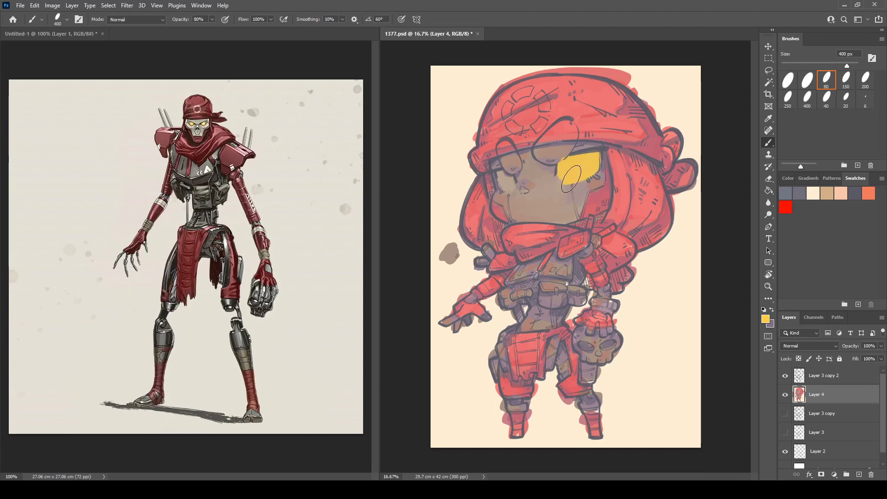
mouse_move(495, 179)
mouse_down()
mouse_move(503, 173)
mouse_move(512, 186)
mouse_up()
Step: Clean up the eye edges with sampled face tones and paint the nose mark in the eyes' yellow
alt+click(512, 169)
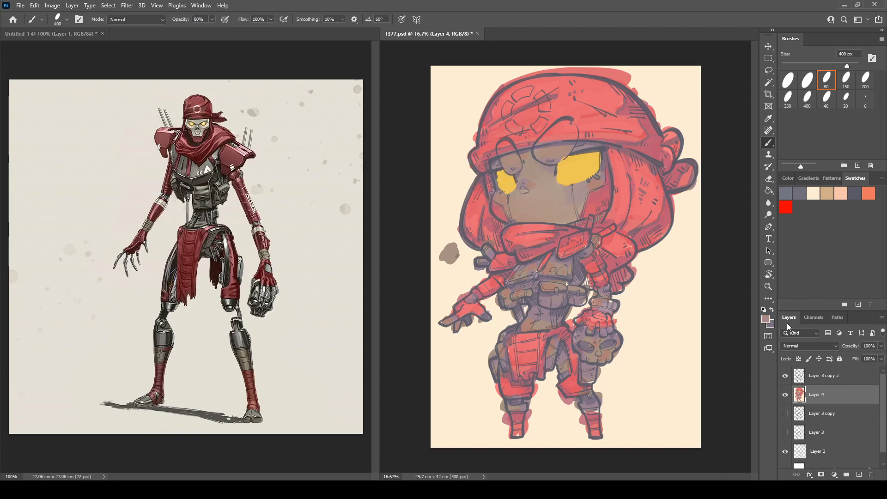
alt+click(579, 172)
drag(523, 192, 525, 190)
alt+click(521, 184)
alt+click(520, 193)
Step: Pick an orange and a reddish brown and shade the upper edge of the larger yellow eye
key(i)
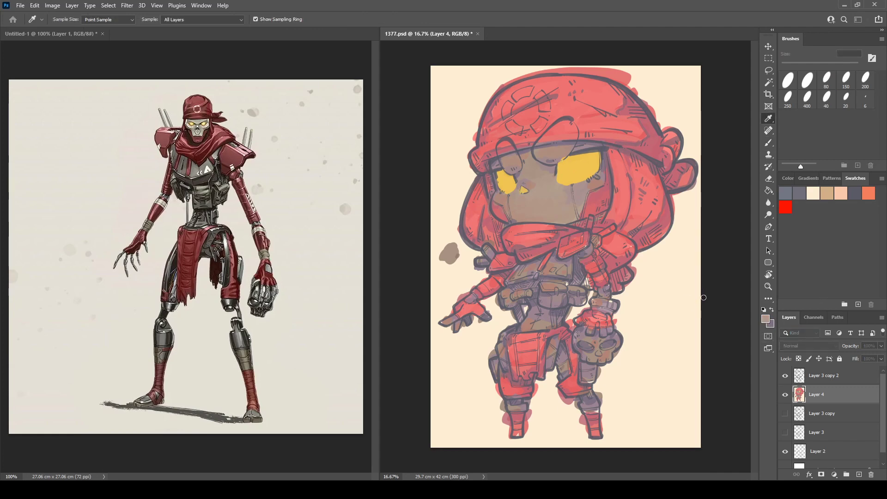
key(b)
mouse_move(564, 159)
mouse_down()
mouse_move(595, 156)
mouse_move(563, 162)
mouse_up()
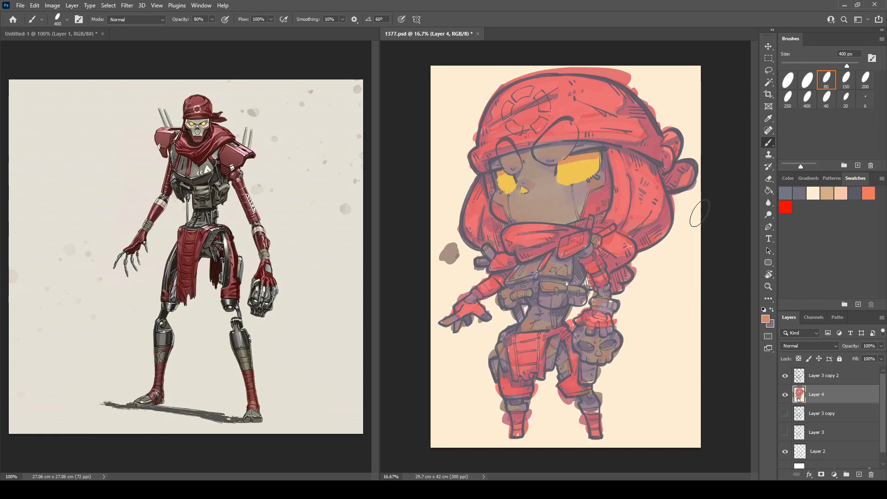
key(i)
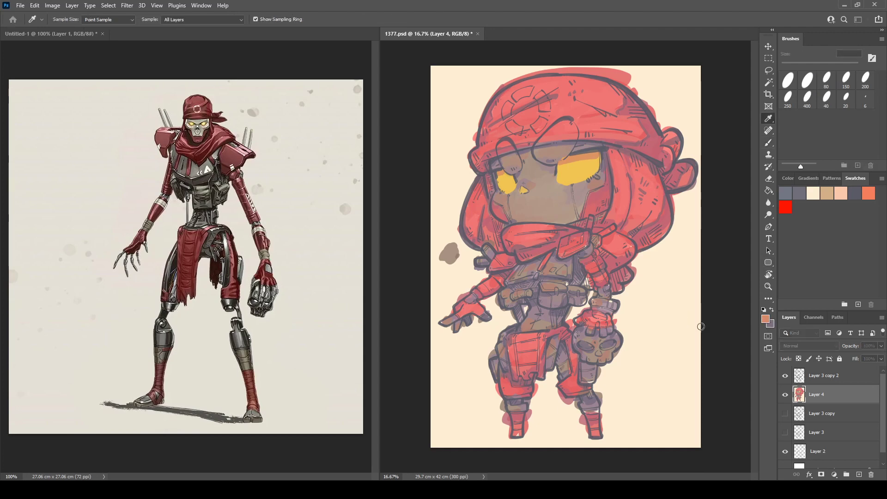
key(b)
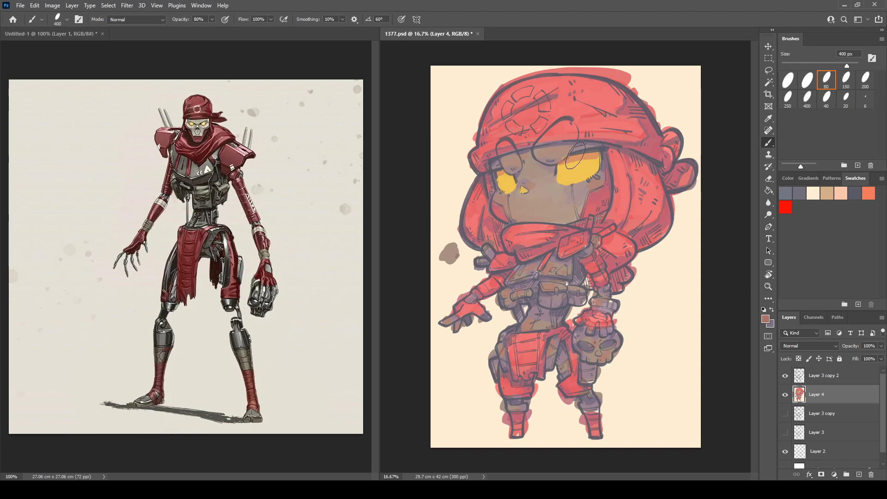
drag(591, 154, 592, 154)
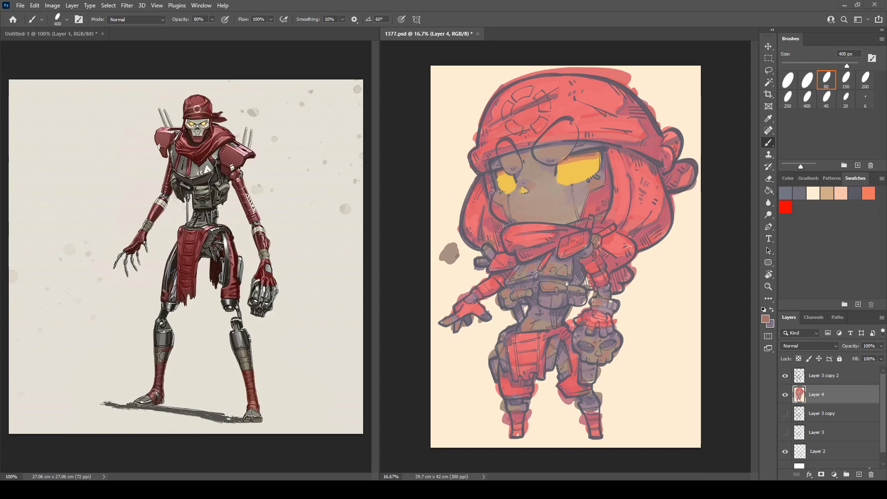
Step: Widen the drawing's view beside the reference picture and pick a light pinkish grey for the face
drag(375, 182, 340, 182)
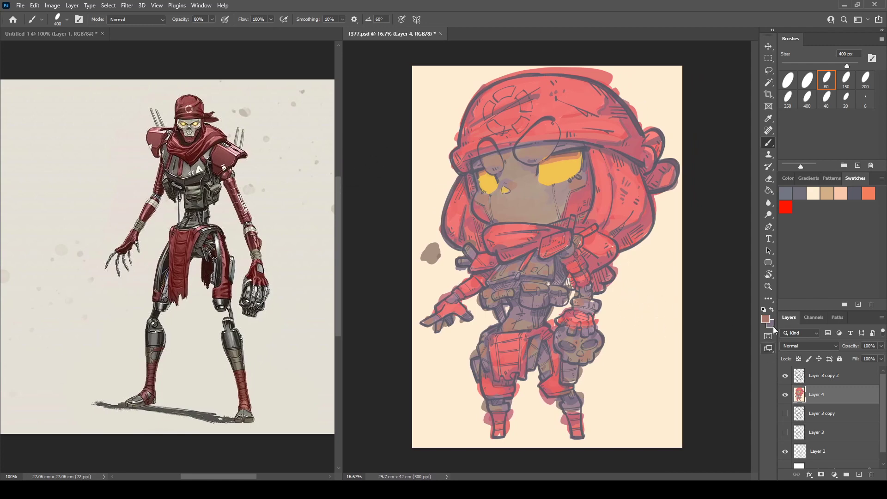
key(i)
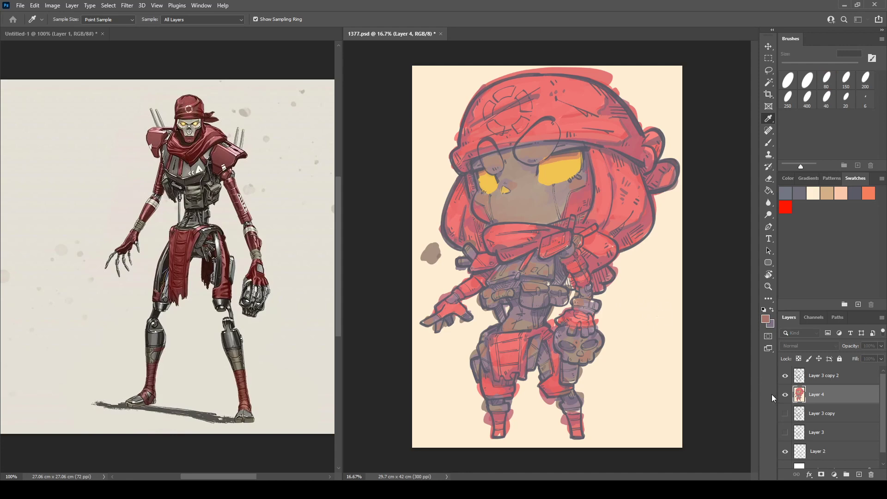
key(b)
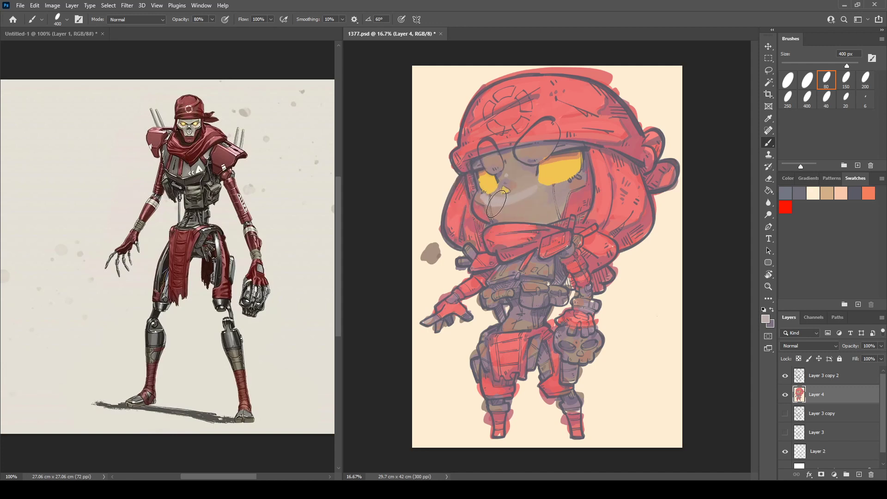
Step: Try brushing the light pinkish grey over the cheeks and lower face, blending it with sampled tones
alt+click(517, 200)
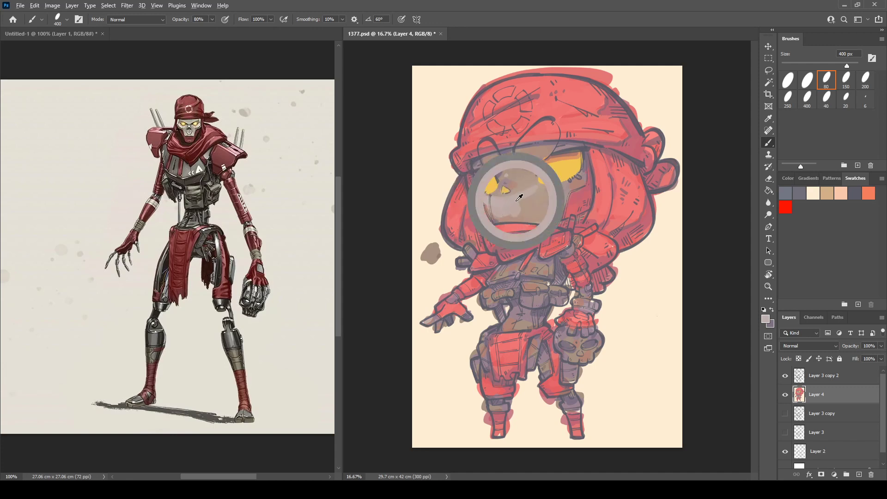
alt+click(543, 199)
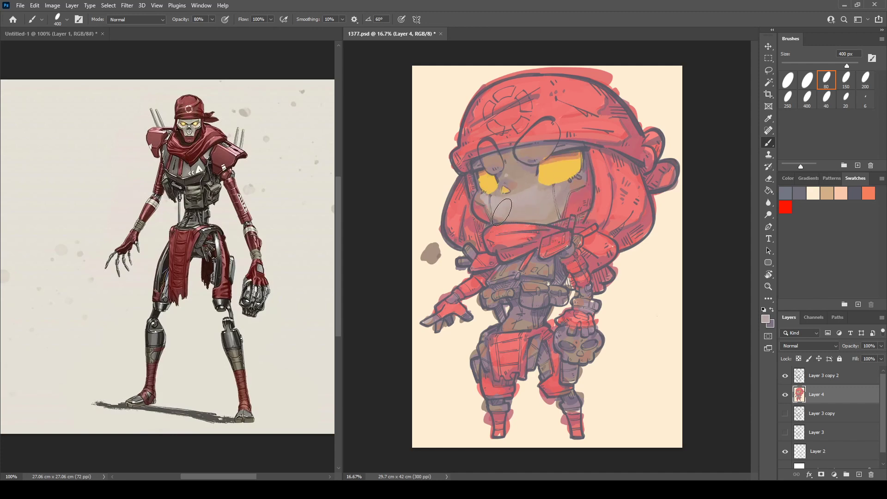
alt+click(515, 195)
alt+click(524, 197)
alt+click(522, 179)
alt+click(521, 174)
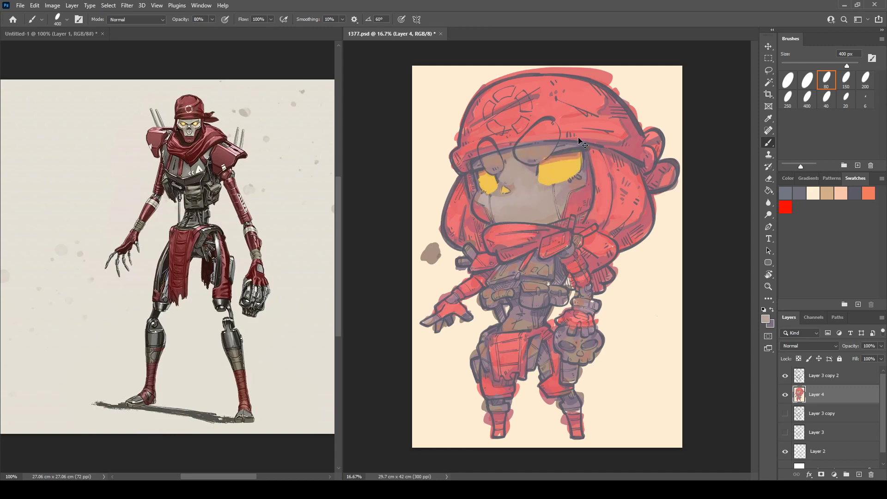
Step: Undo the light grey strokes on the face
key(ctrl+z)
key(ctrl+z)
key(ctrl+z)
key(ctrl+z)
key(ctrl+z)
key(ctrl+z)
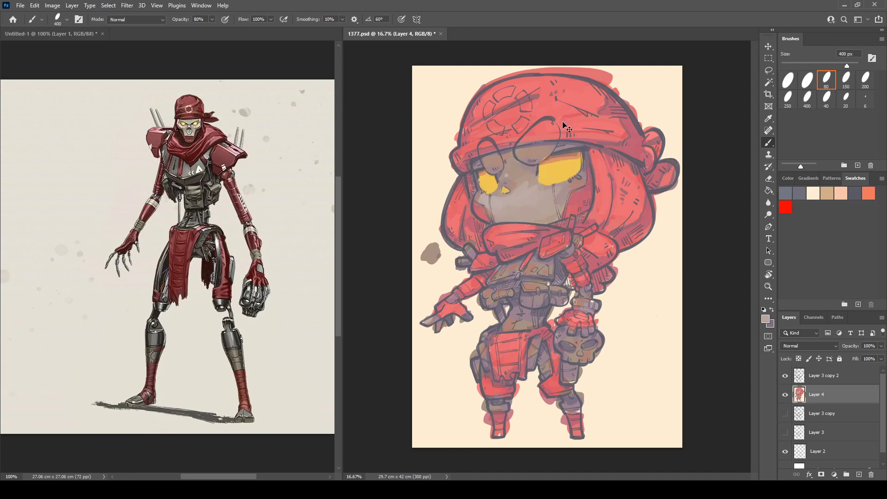
key(ctrl+z)
key(ctrl+z)
key(ctrl+z)
key(ctrl+z)
key(ctrl+z)
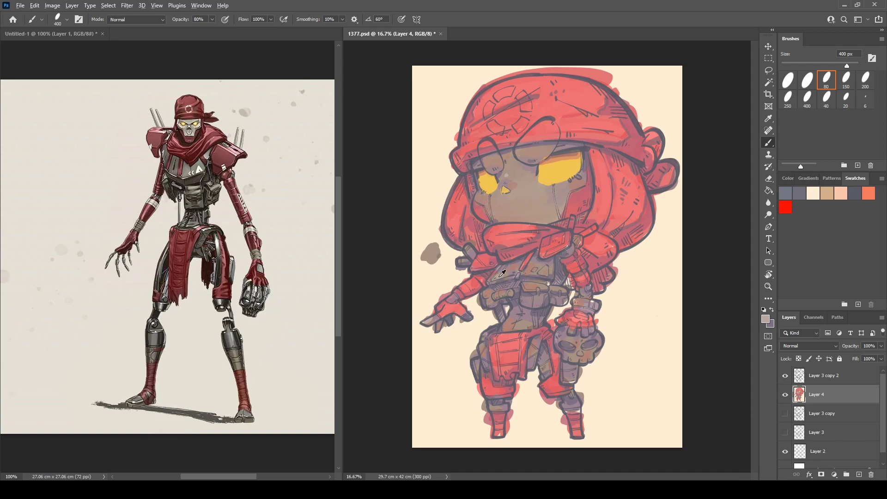
Step: Brush light grey highlights onto the bridge of the nose and the area between the eyes
drag(501, 273, 538, 265)
alt+click(506, 172)
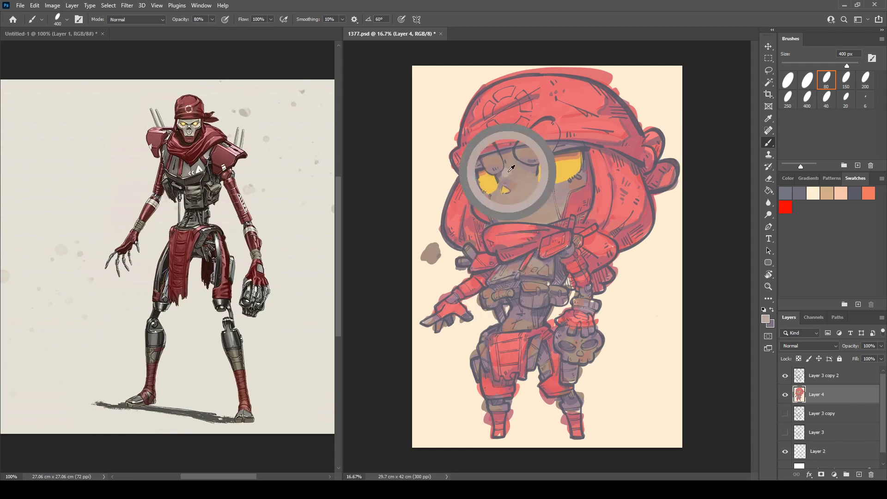
alt+click(518, 176)
mouse_move(525, 168)
mouse_down()
mouse_move(521, 180)
mouse_move(508, 163)
mouse_move(517, 165)
mouse_up()
click(533, 189)
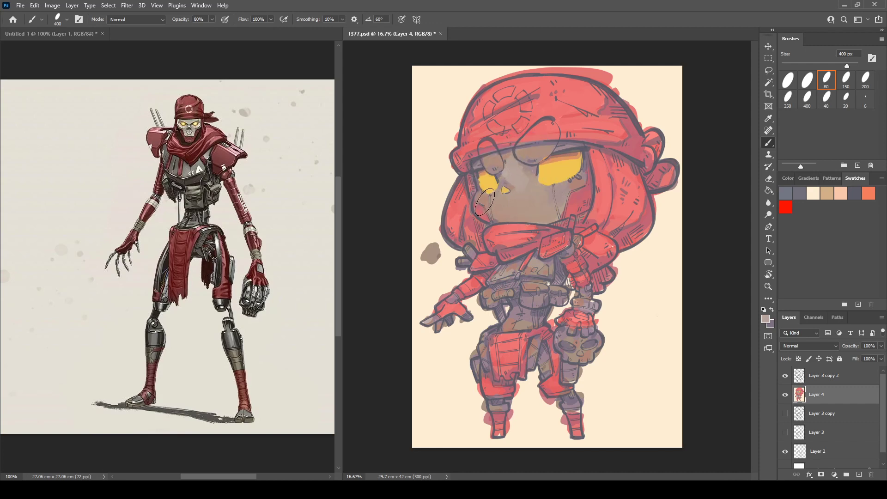
Step: Blend lighter sampled tones across both cheeks and the lower face
alt+click(499, 198)
alt+click(483, 197)
alt+click(551, 192)
alt+click(535, 196)
alt+click(526, 184)
alt+click(527, 190)
drag(513, 206, 534, 203)
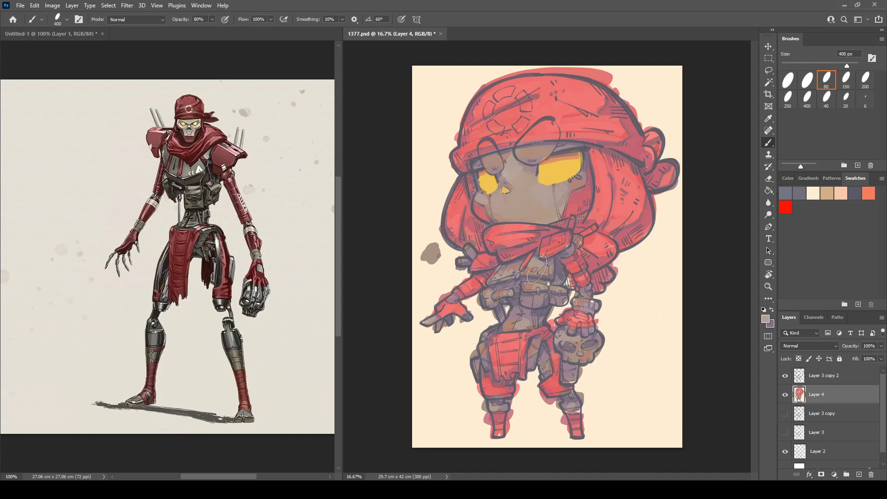
Step: Brush bright yellow highlights onto the lower part of both eyes
alt+click(474, 250)
key(i)
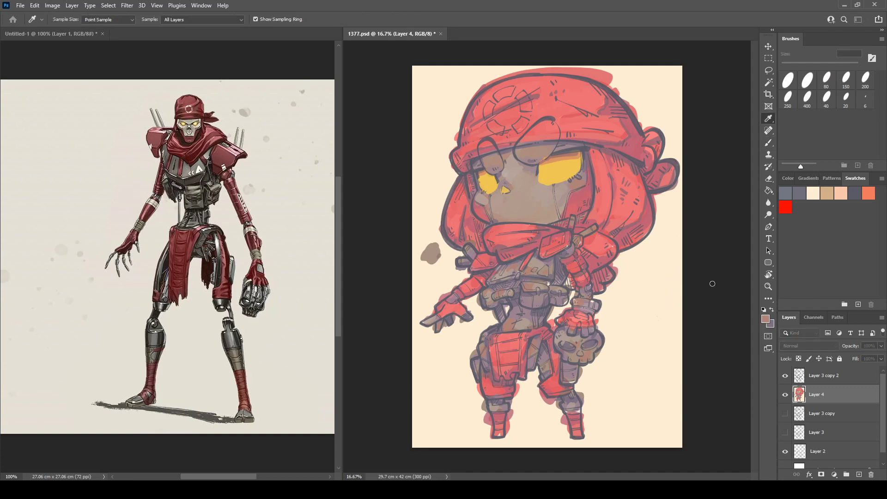
click(833, 275)
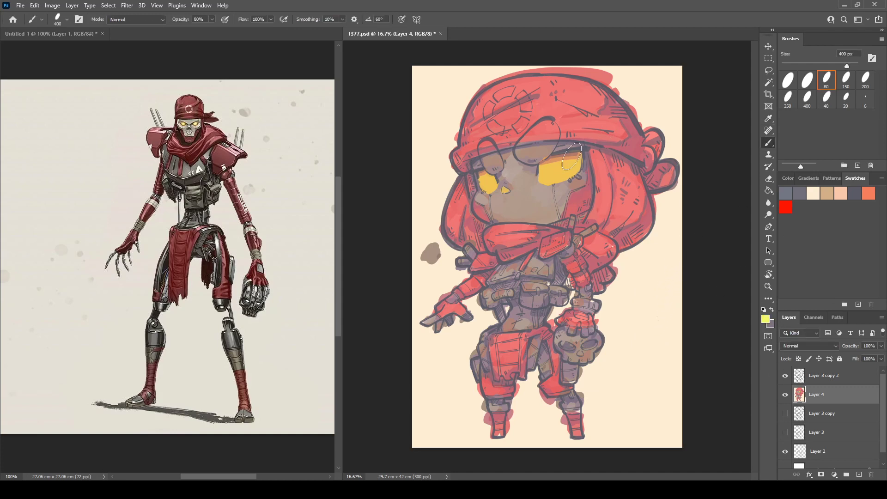
drag(548, 174, 575, 169)
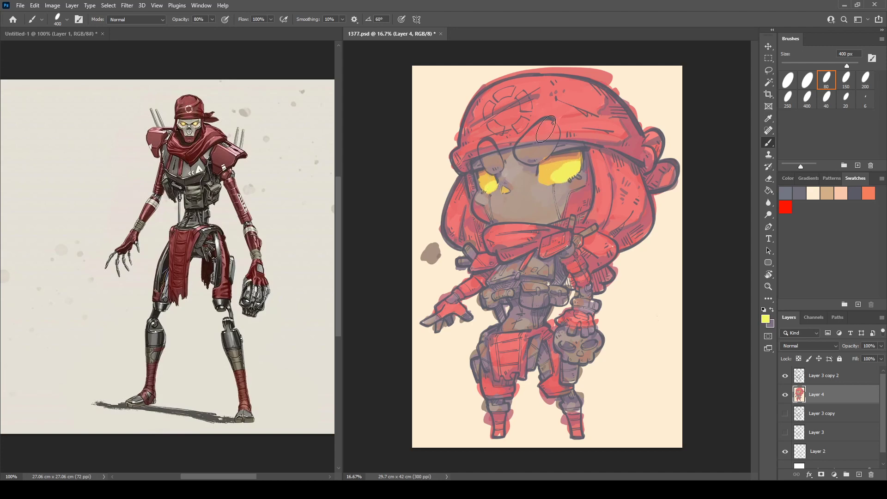
Step: Blend the edges of the bright highlights in both eyes using sampled golden yellow
drag(557, 169, 559, 171)
alt+click(555, 170)
mouse_move(555, 172)
mouse_down()
mouse_move(577, 162)
mouse_move(567, 178)
mouse_up()
drag(485, 190, 491, 181)
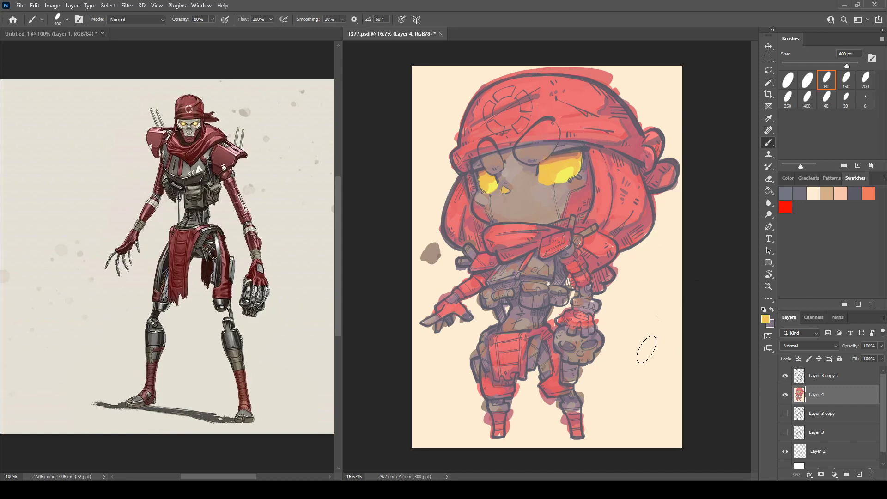
Step: Mirror the drawing horizontally and flip it back to check its proportions
alt+click(507, 155)
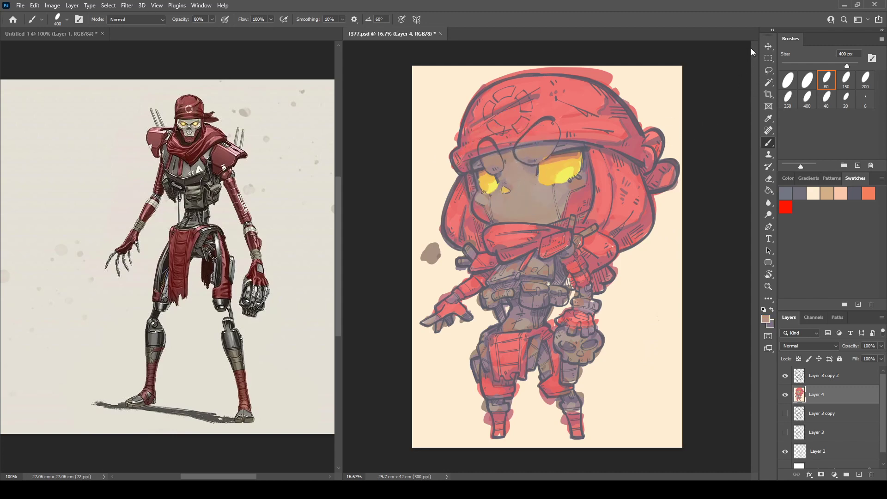
key(ctrl+shift+h)
key(ctrl+shift+h)
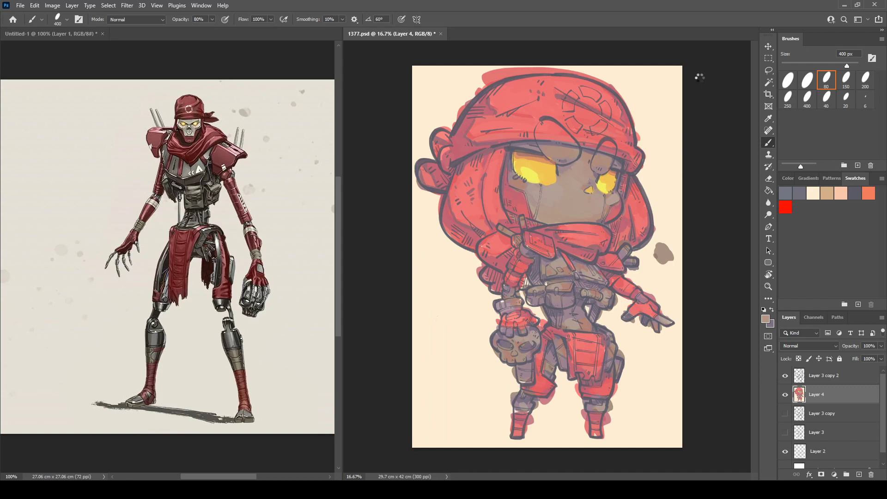
Step: Duplicate Layer 4 and save 1377.psd, giving the drawing a wider viewing area than the reference
key(ctrl+j)
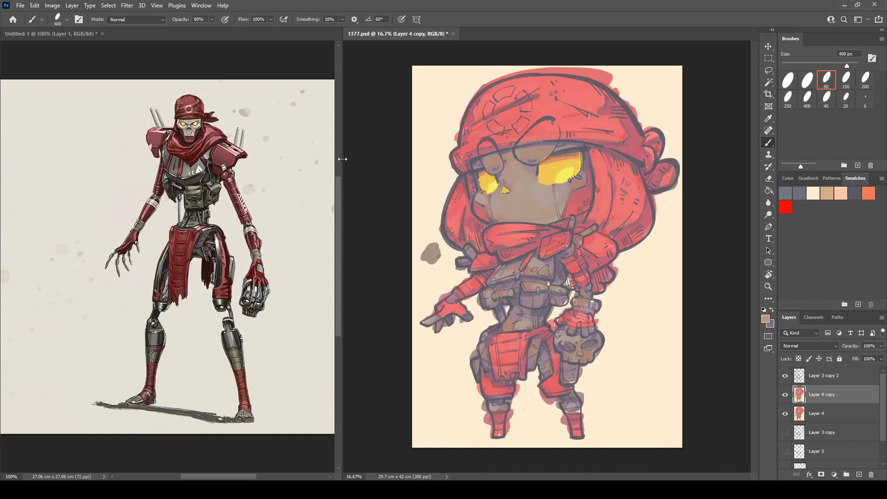
drag(342, 165, 203, 180)
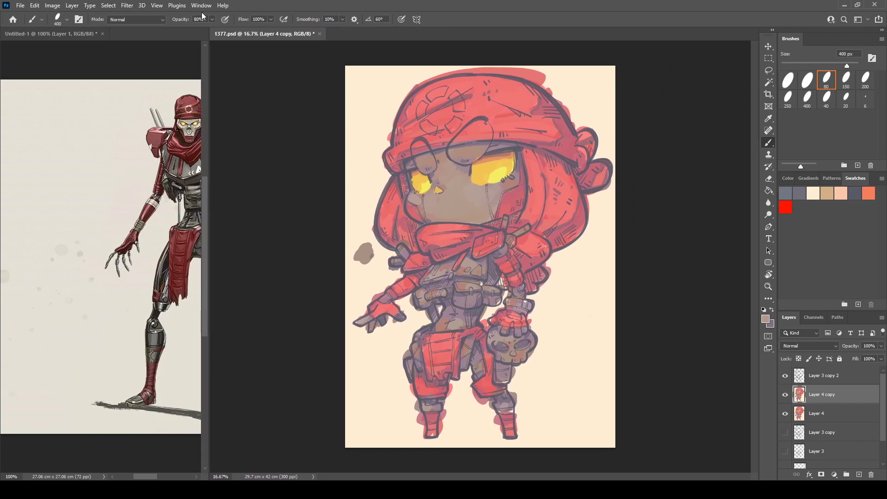
key(ctrl+s)
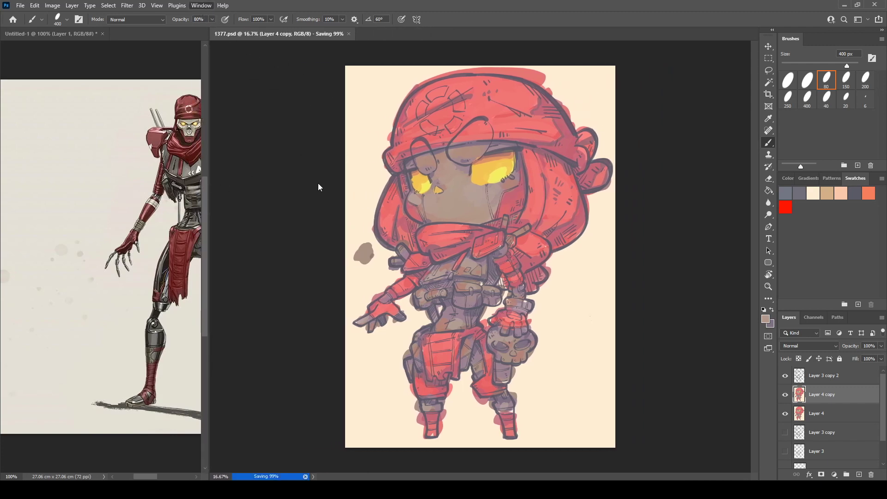
Step: Place a second view of 1377.psd beside the working view, sized to show the whole figure
click(318, 183)
drag(151, 48, 145, 35)
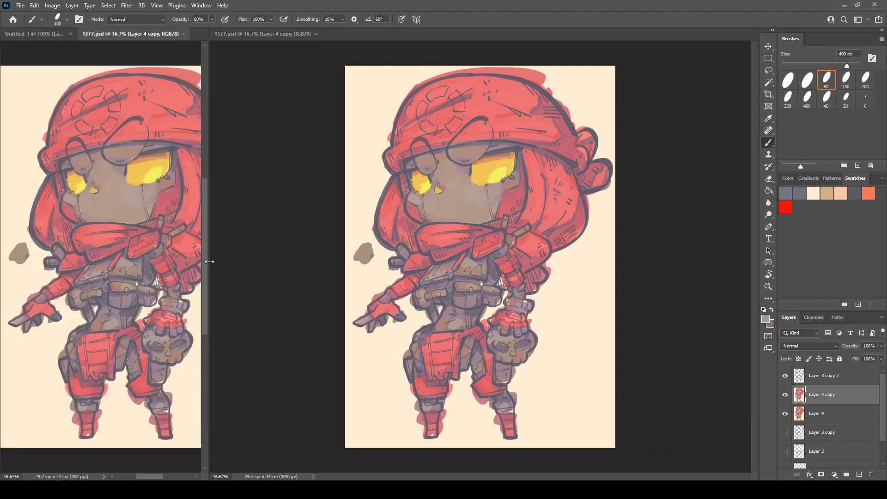
drag(210, 261, 290, 262)
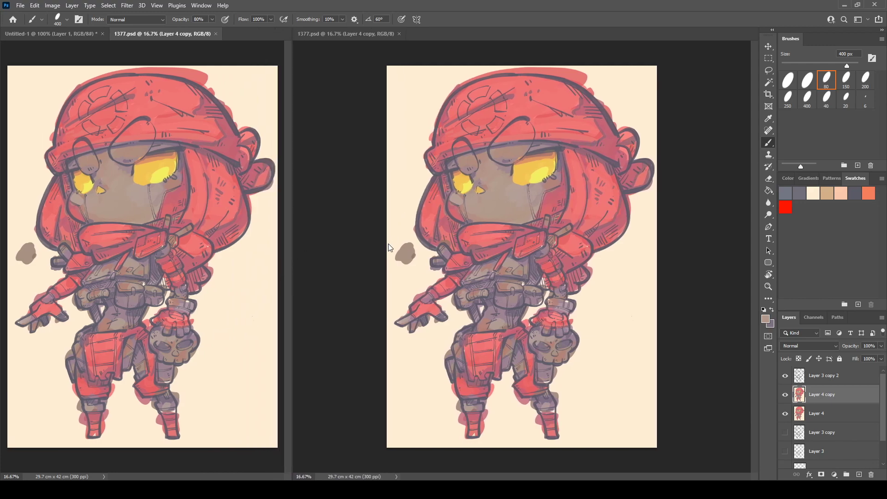
Step: Paint over the outline along the bandana's left edge with sampled reds, working at 50% zoom
click(346, 184)
key(ctrl+plus)
key(ctrl+plus)
key(ctrl+plus)
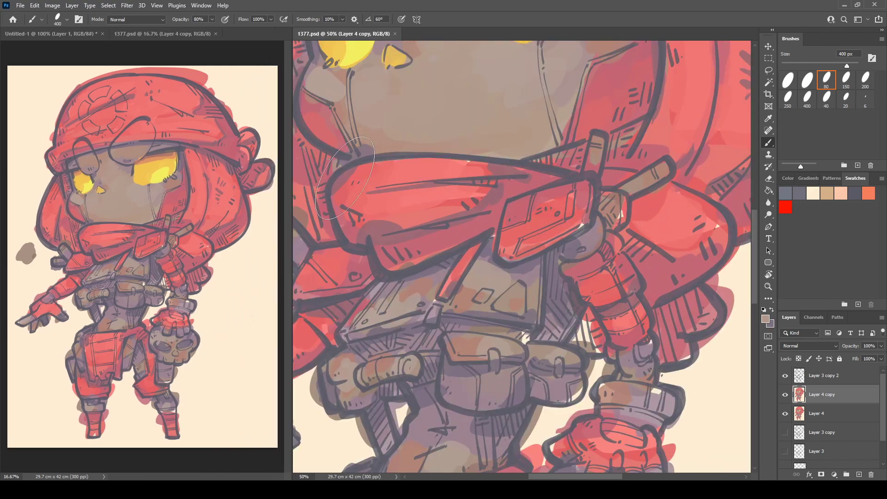
drag(460, 297, 546, 408)
drag(442, 233, 463, 355)
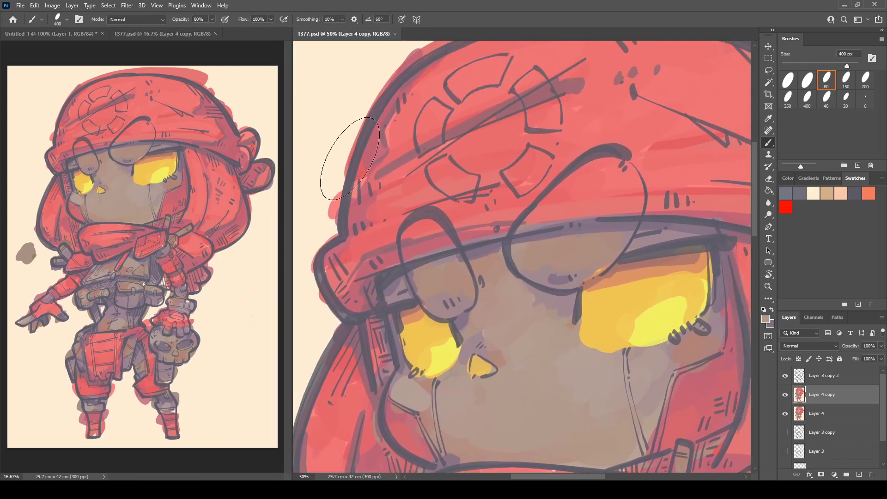
alt+click(361, 173)
mouse_move(356, 196)
mouse_down()
mouse_move(370, 180)
mouse_move(340, 213)
mouse_up()
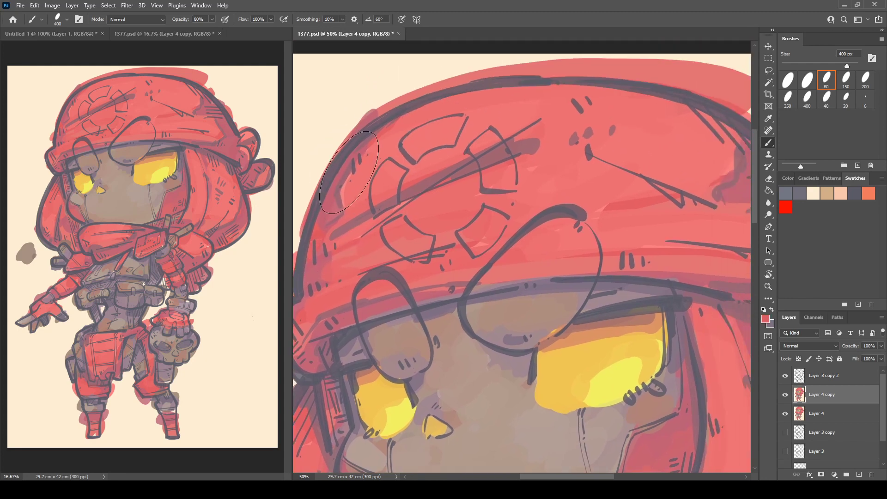
alt+click(358, 191)
alt+click(335, 199)
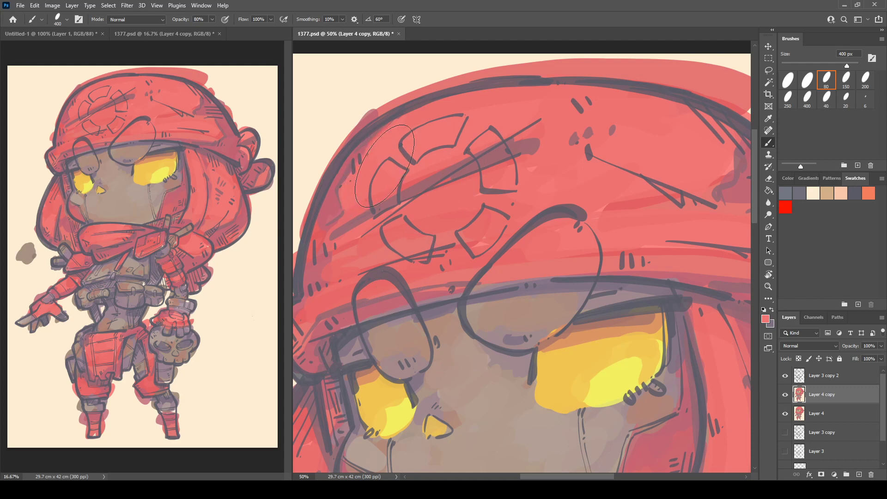
Step: Reduce the brush size to 250 px and refine the reds between the bandana's emblem and brim
key(bracketleft)
key(bracketleft)
drag(367, 200, 448, 132)
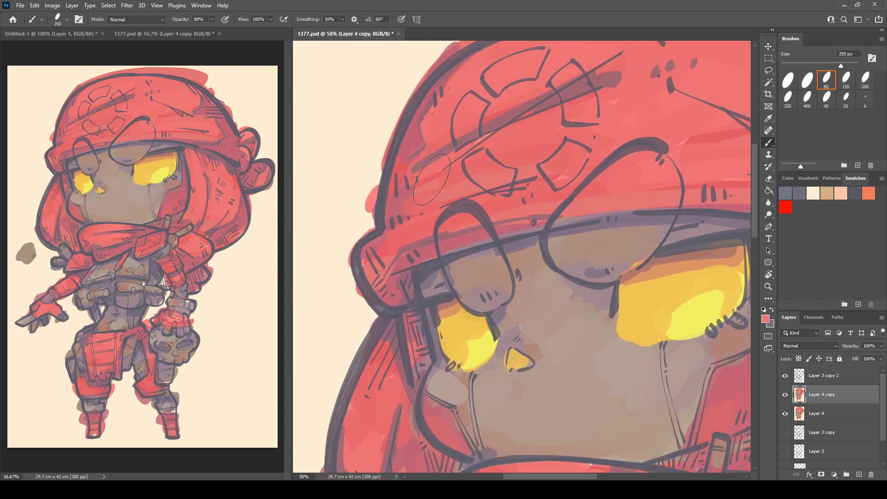
alt+click(433, 190)
drag(389, 245, 405, 213)
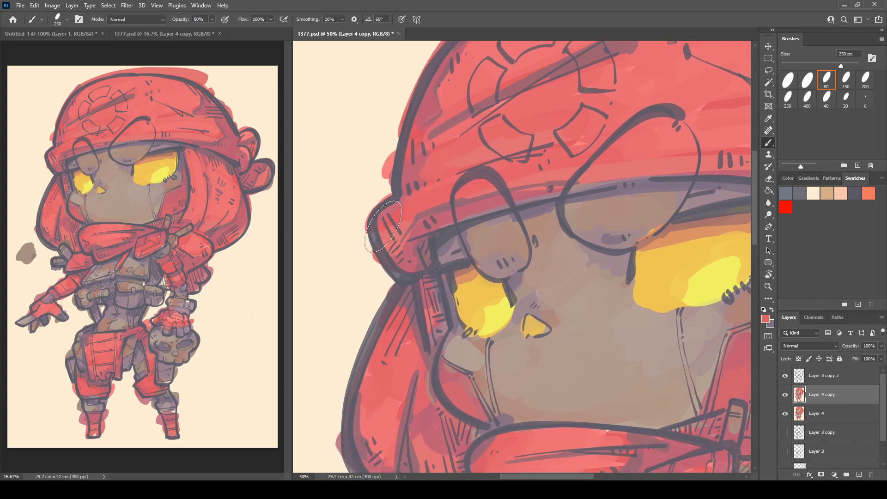
Step: Blend sampled light and dark reds across the left end of the bandana's brim
alt+click(425, 203)
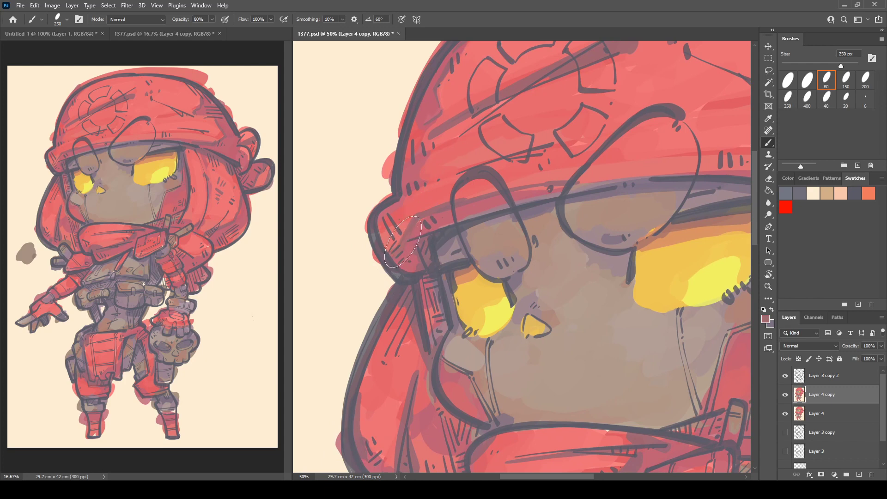
alt+click(420, 226)
alt+click(452, 200)
mouse_move(418, 212)
mouse_down()
mouse_move(448, 196)
mouse_move(480, 196)
mouse_up()
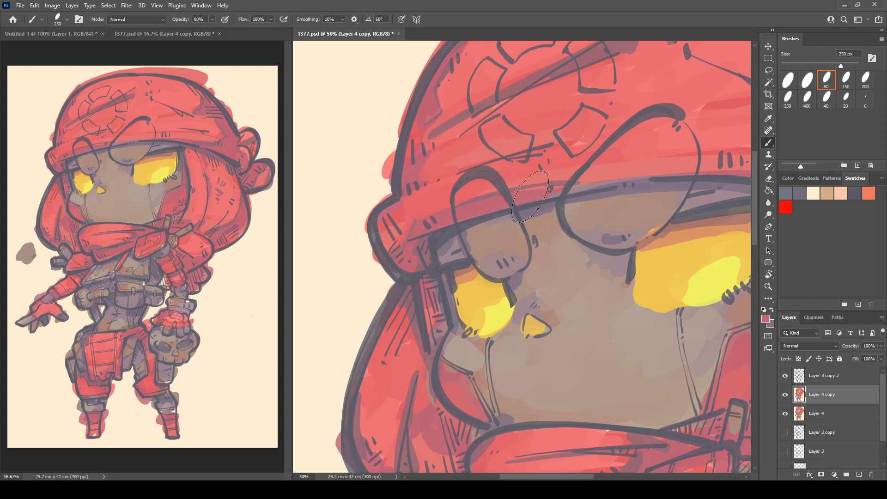
Step: Brush a muted dark red shadow along the lower edge of the brim above the face
drag(597, 182, 510, 189)
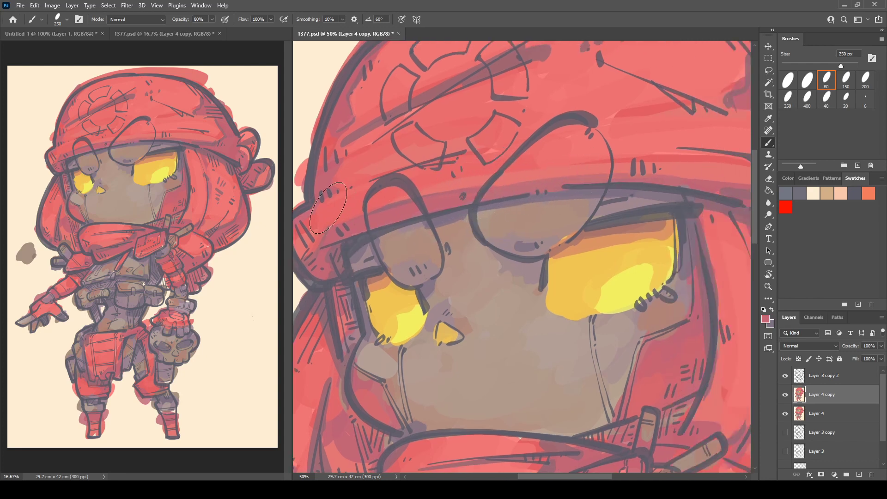
alt+click(442, 185)
scroll(619, 166, up, 1)
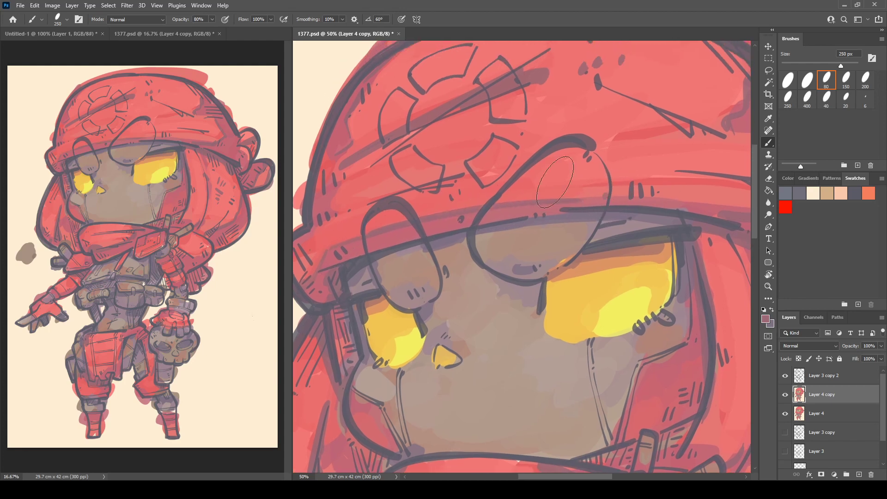
alt+click(488, 169)
scroll(489, 157, up, 2)
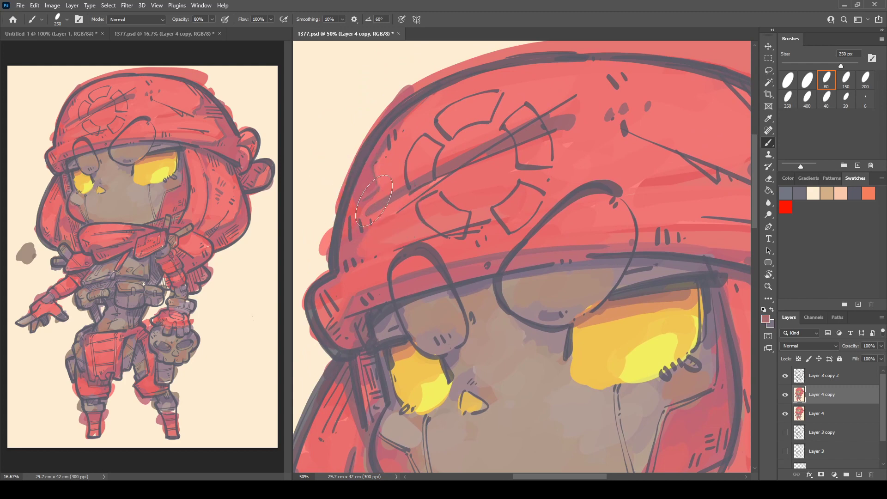
Step: Shade the fabric fold on the bandana left of the emblem with sampled reds
mouse_move(366, 201)
mouse_down()
mouse_move(372, 161)
mouse_move(374, 184)
mouse_move(383, 149)
mouse_up()
alt+click(390, 129)
alt+click(377, 193)
alt+click(382, 188)
mouse_move(382, 190)
mouse_down()
mouse_move(369, 206)
mouse_move(382, 182)
mouse_up()
alt+click(379, 190)
Step: Blend reds along the bandana's upper-left outline and darken the diagonal slash across the emblem
drag(412, 117, 447, 83)
alt+click(403, 116)
drag(405, 187, 387, 154)
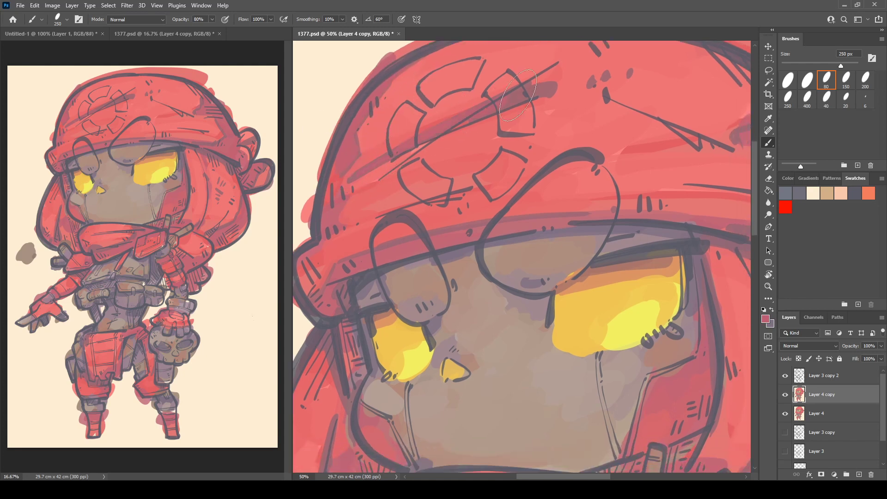
drag(487, 109, 553, 88)
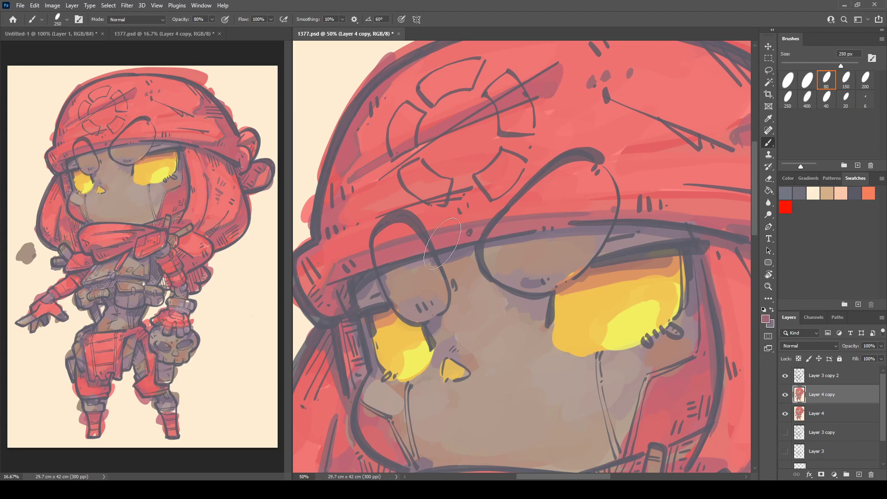
Step: Blend sampled mauve and grey tones into the shadow under the brim above the smaller eye
scroll(443, 244, down, 3)
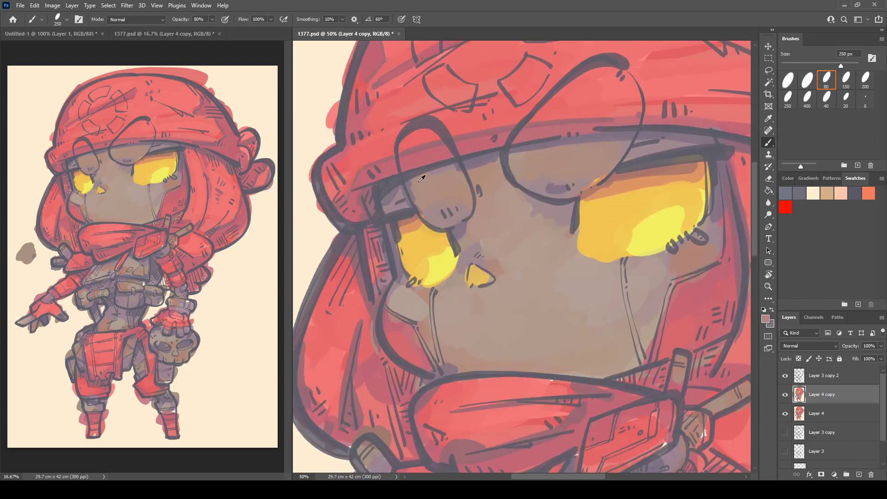
alt+click(428, 215)
alt+click(427, 207)
alt+click(445, 200)
alt+click(398, 195)
drag(374, 211, 460, 194)
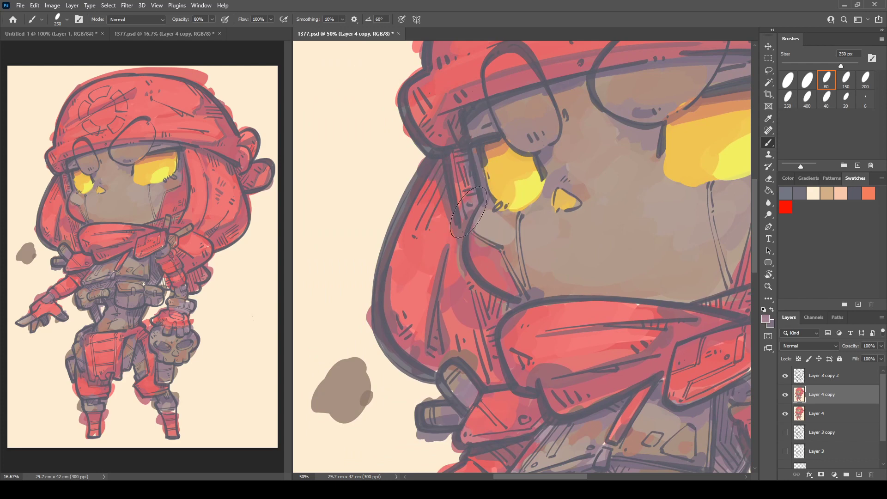
Step: Blend sampled reds over the hood cloth beside the smaller eye, down toward the scarf
alt+click(439, 225)
alt+click(395, 292)
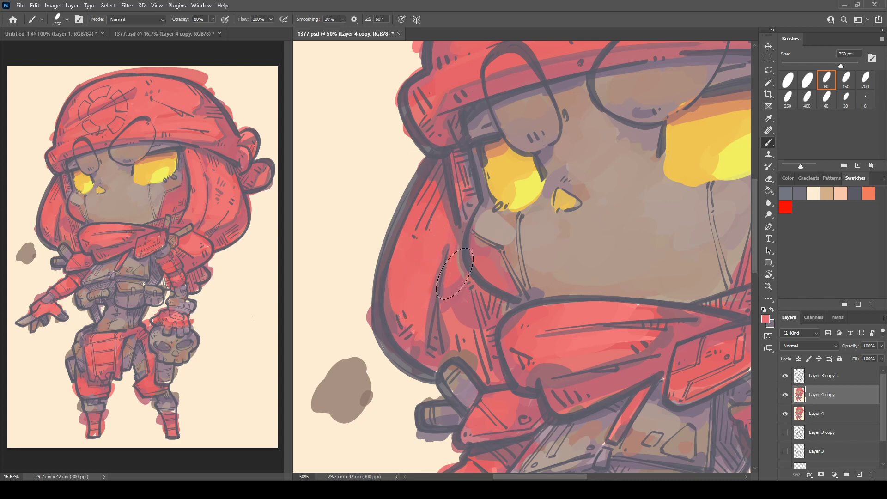
alt+click(462, 302)
mouse_move(447, 307)
mouse_down()
mouse_move(454, 331)
mouse_move(462, 318)
mouse_move(468, 326)
mouse_move(452, 325)
mouse_move(477, 345)
mouse_up()
alt+click(466, 326)
alt+click(472, 359)
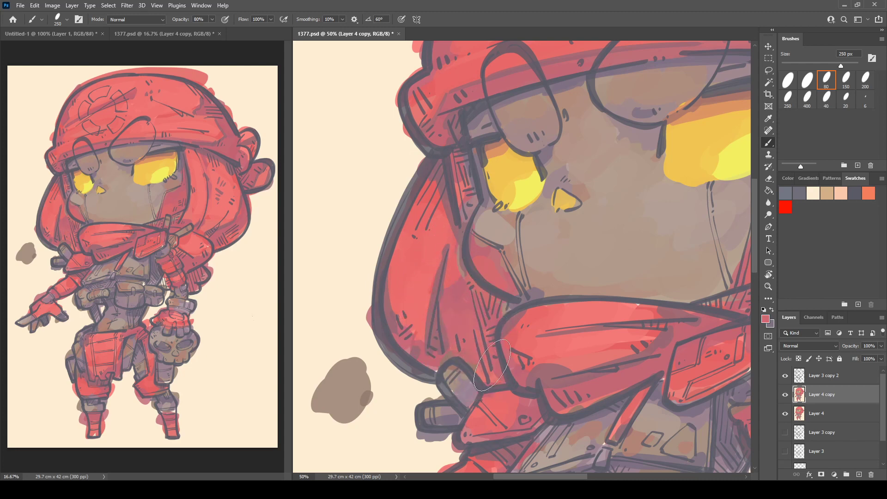
Step: Deepen the shadow along the hood's inner fold and lower edge with sampled darker reds
alt+click(451, 249)
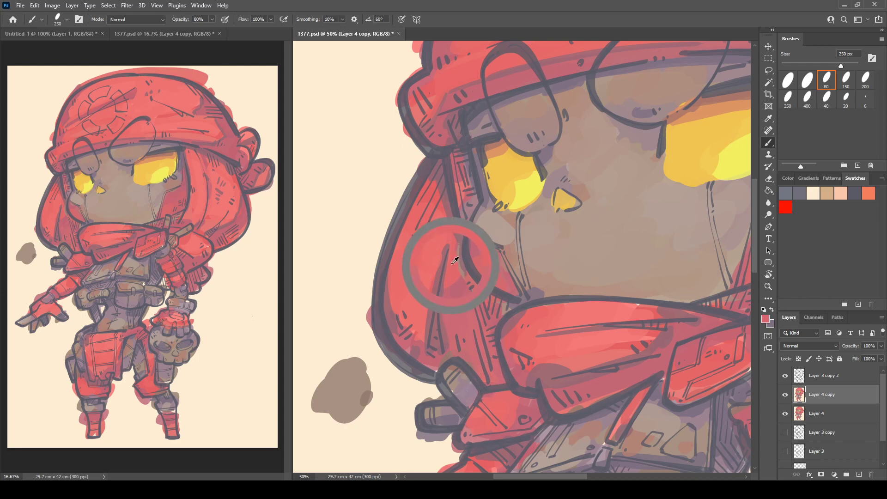
alt+click(456, 234)
drag(461, 252, 475, 295)
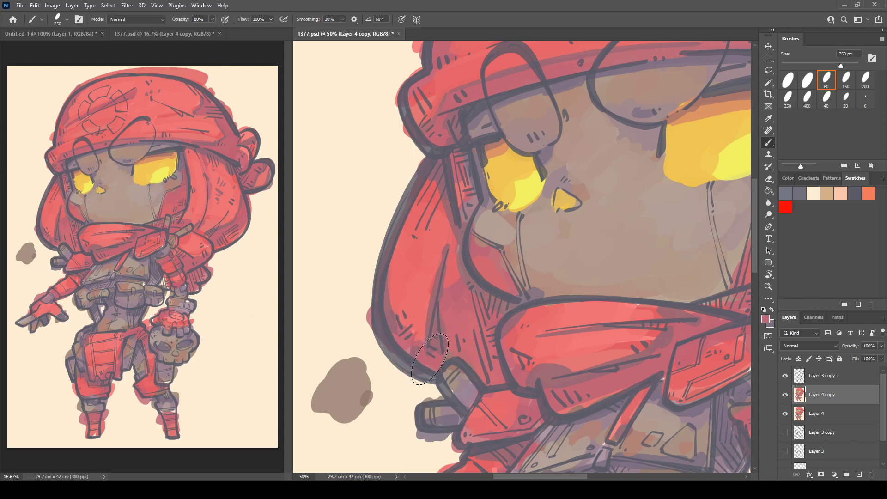
alt+click(386, 318)
alt+click(424, 349)
Step: Shade the hood lining beside the cheek under the smaller eye with sampled tones
drag(474, 194, 393, 202)
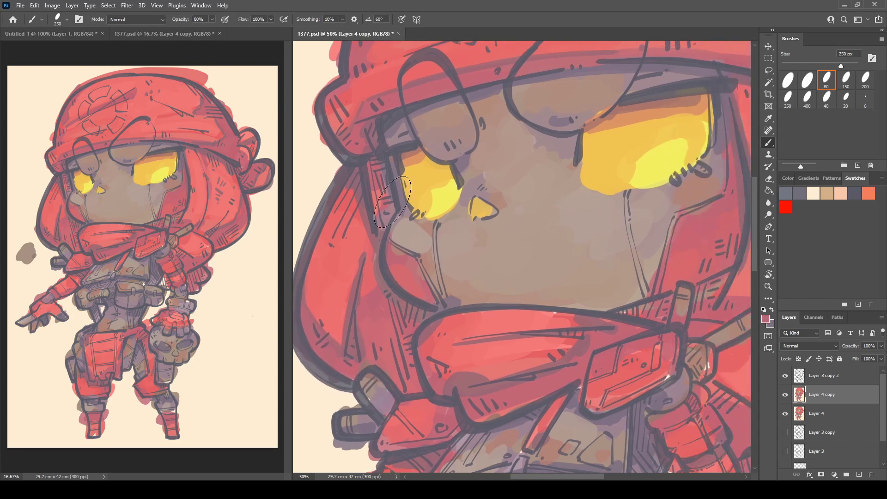
alt+click(455, 291)
alt+click(442, 307)
drag(420, 259, 437, 293)
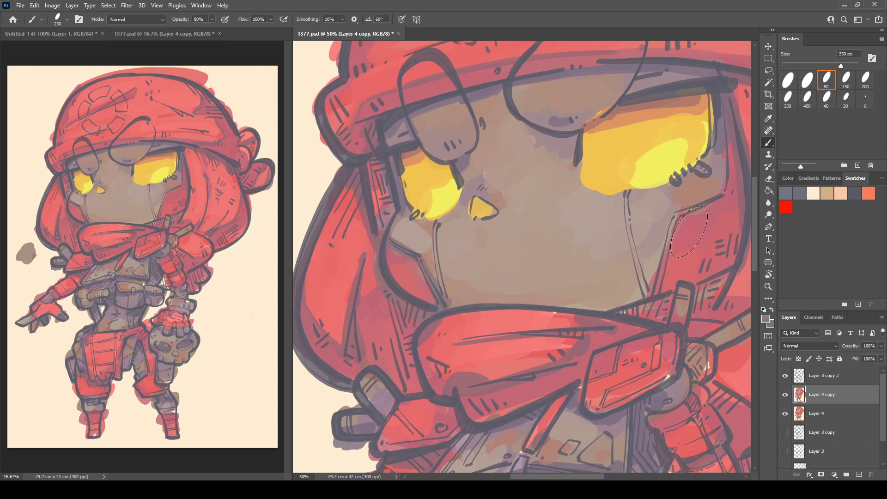
Step: Clean up the edge between the cheek and the red hood lining below the larger eye with sampled tones
drag(689, 232, 564, 262)
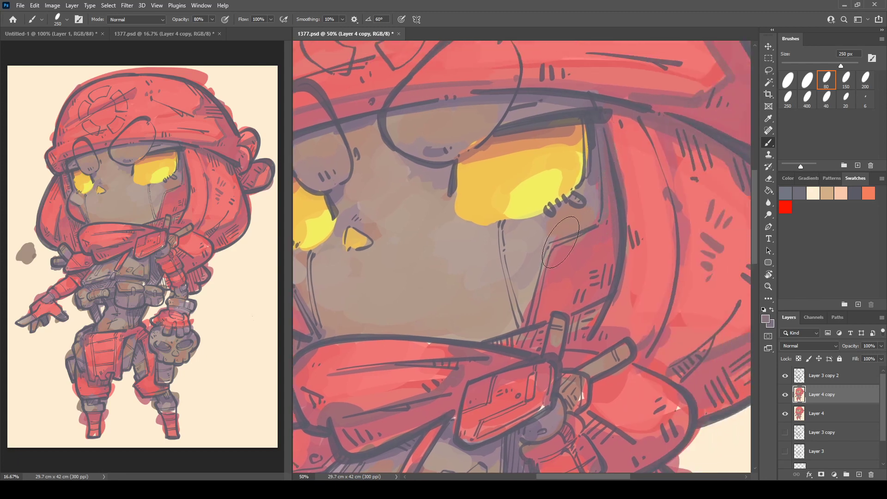
mouse_move(553, 248)
mouse_down()
mouse_move(532, 318)
mouse_move(517, 307)
mouse_up()
alt+click(521, 300)
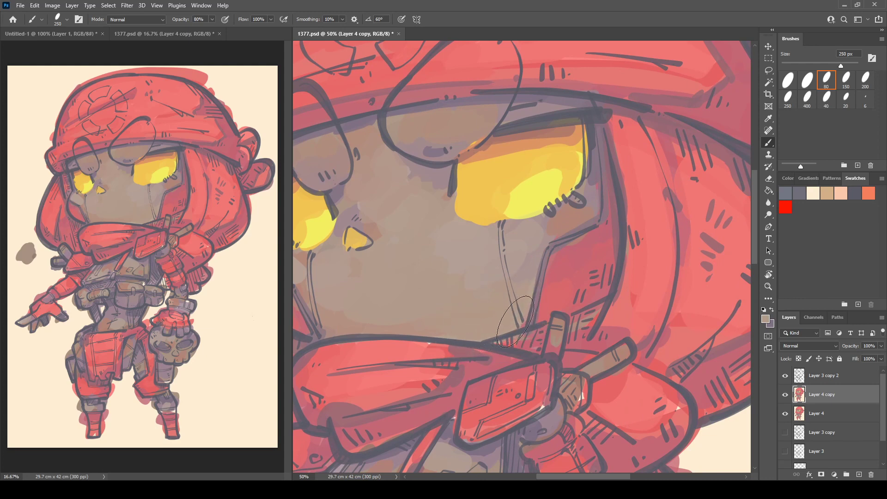
alt+click(649, 343)
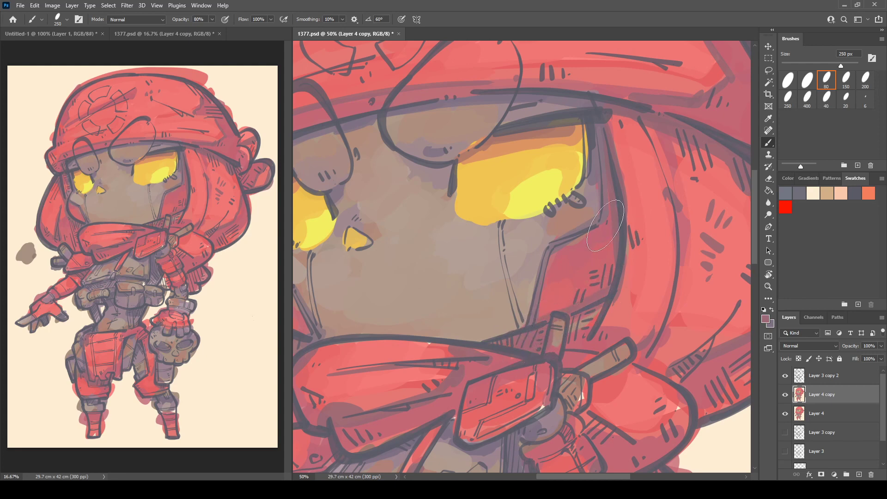
Step: Blend sampled grey and brown tones over the cheek panel under the smaller eye and the lower face above the scarf
drag(606, 240, 744, 215)
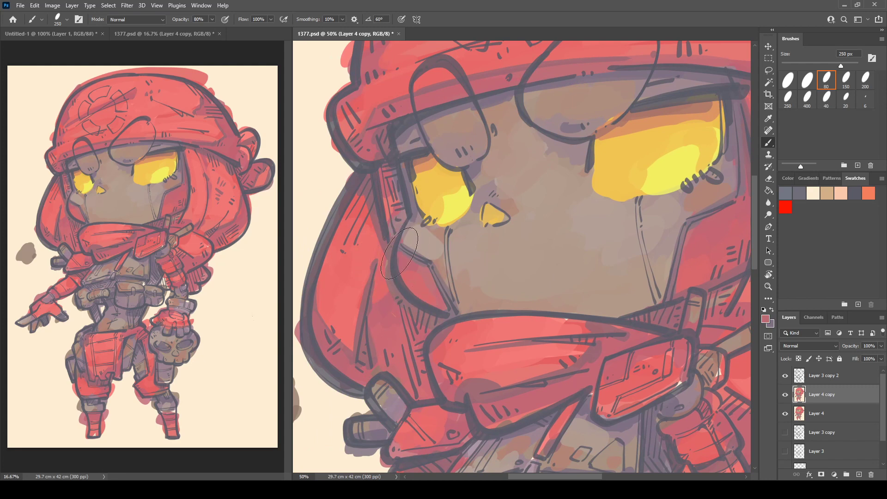
alt+click(410, 216)
mouse_move(408, 232)
mouse_down()
mouse_move(423, 246)
mouse_move(431, 239)
mouse_move(439, 257)
mouse_move(429, 242)
mouse_up()
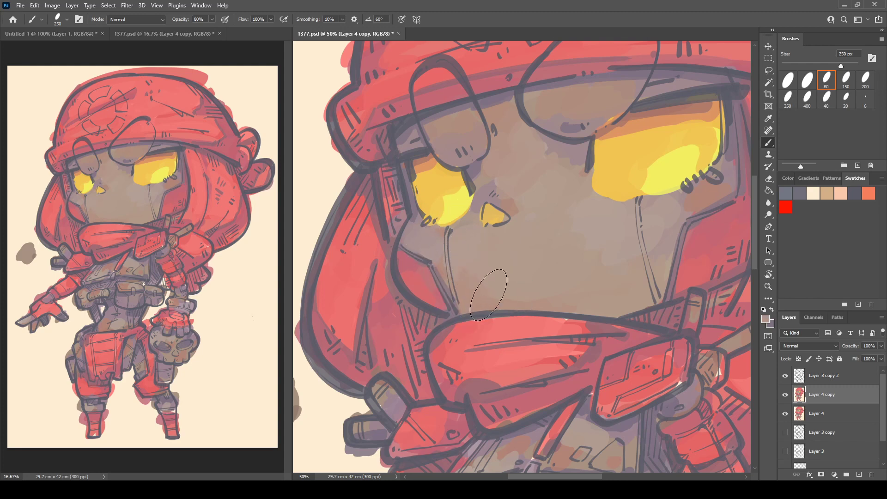
alt+click(531, 291)
alt+click(513, 293)
alt+click(600, 255)
alt+click(563, 258)
Step: Smooth the face between the nose and the larger eye with sampled grey-brown tones
drag(552, 206, 496, 226)
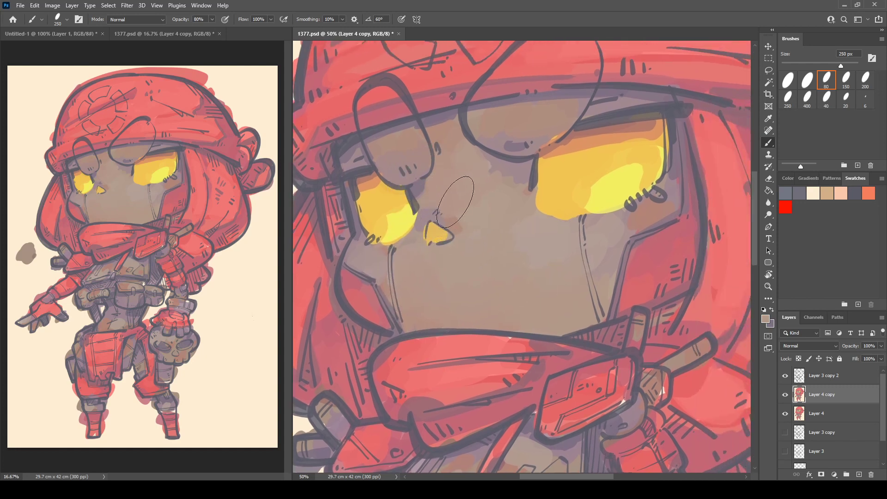
alt+click(454, 201)
alt+click(476, 192)
alt+click(468, 216)
alt+click(491, 224)
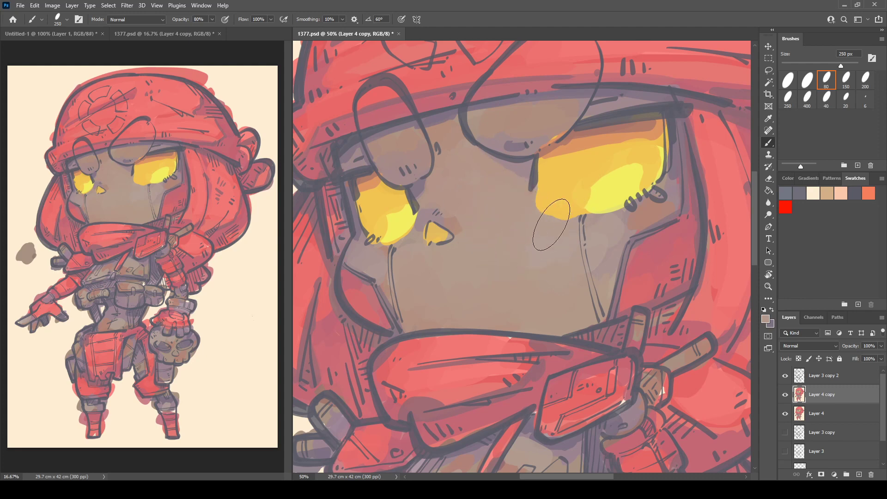
Step: Even out the cheek directly beneath the larger eye with sampled grey-brown tones
alt+click(539, 243)
alt+click(549, 249)
alt+click(597, 264)
alt+click(597, 254)
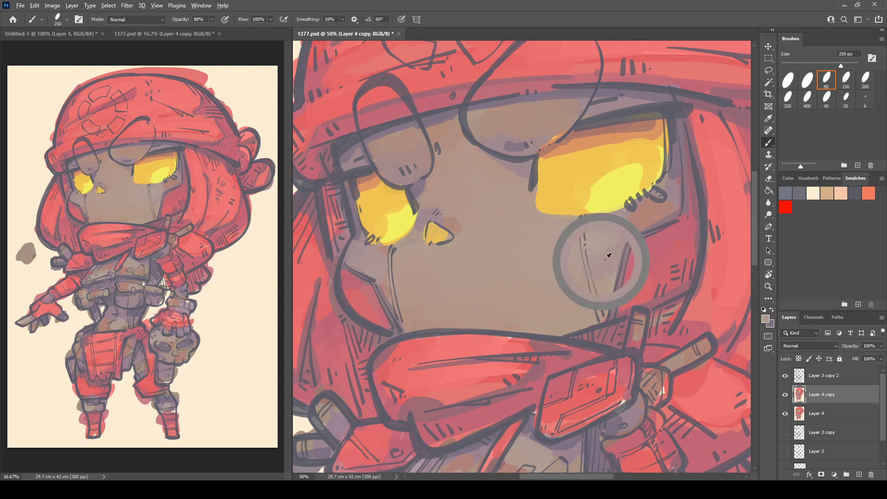
alt+click(579, 275)
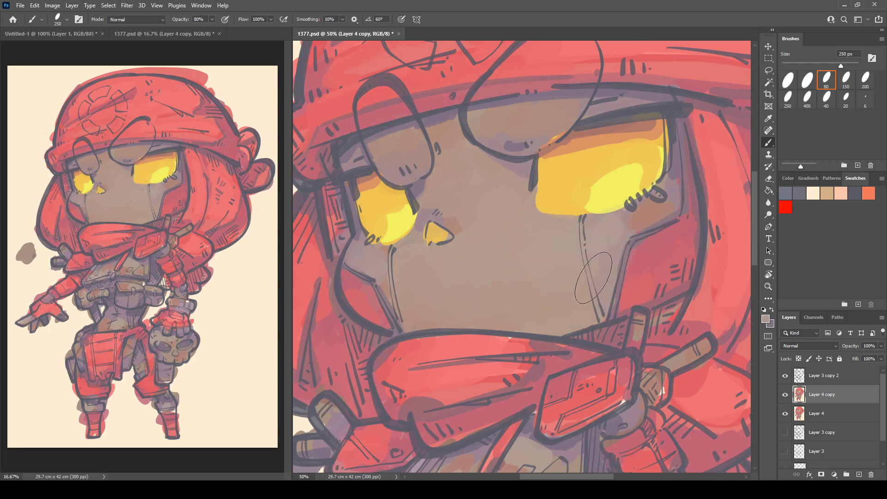
Step: Shade the narrow cheek panel and its seam lines under the larger eye with sampled mauve-greys, down to the scarf
alt+click(603, 261)
alt+click(674, 215)
drag(623, 249, 605, 320)
alt+click(609, 255)
drag(621, 241, 604, 318)
alt+click(675, 216)
drag(556, 331, 583, 323)
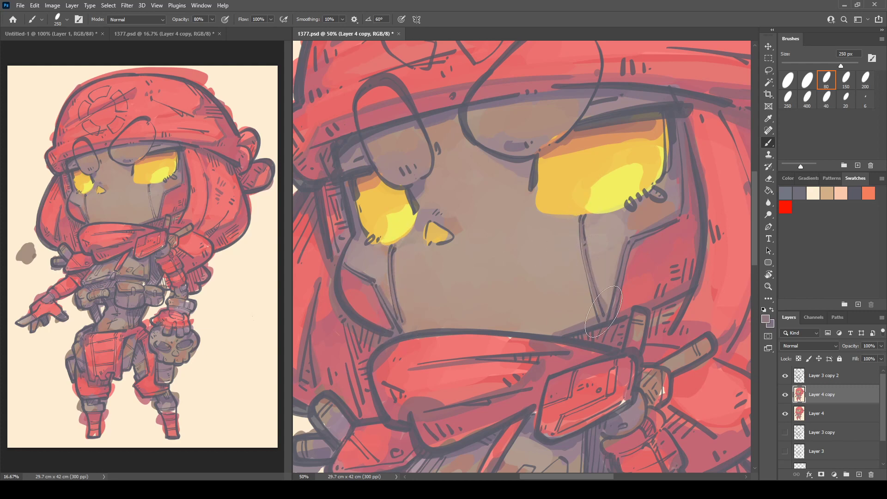
mouse_move(599, 291)
mouse_down()
mouse_move(560, 320)
mouse_move(609, 329)
mouse_up()
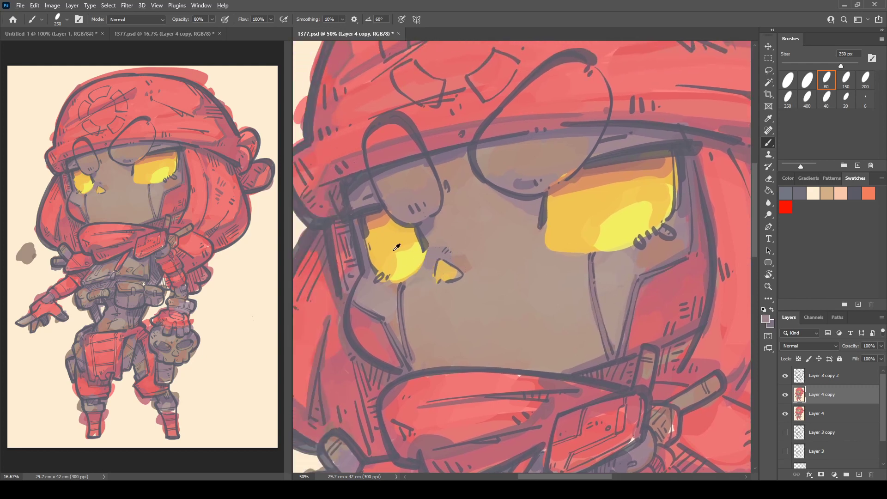
Step: Blend sampled orange shadow and yellow tones inside the smaller eye, undoing the last stroke
mouse_move(395, 254)
mouse_down()
mouse_move(384, 224)
mouse_move(369, 235)
mouse_move(402, 222)
mouse_up()
alt+click(382, 225)
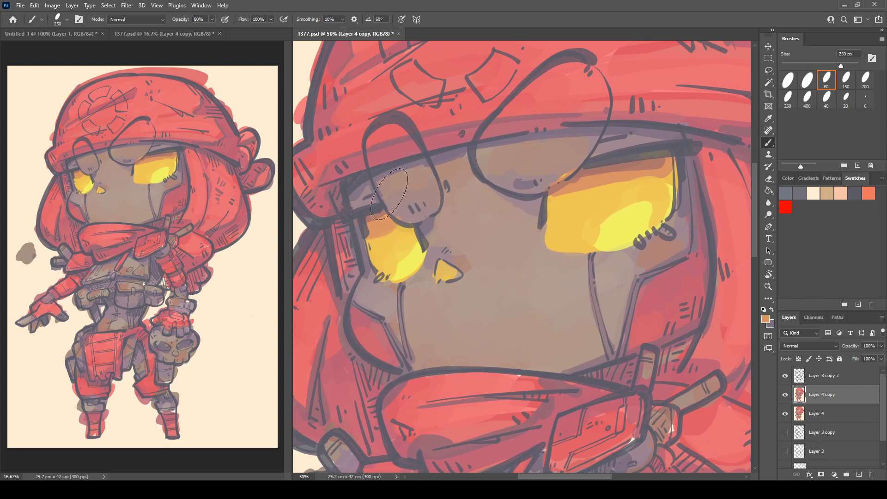
alt+click(383, 227)
alt+click(376, 242)
alt+click(412, 265)
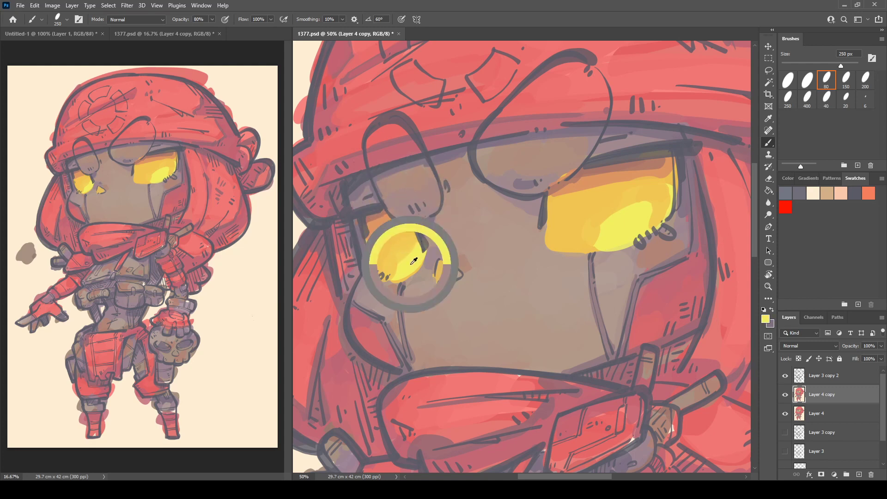
click(391, 240)
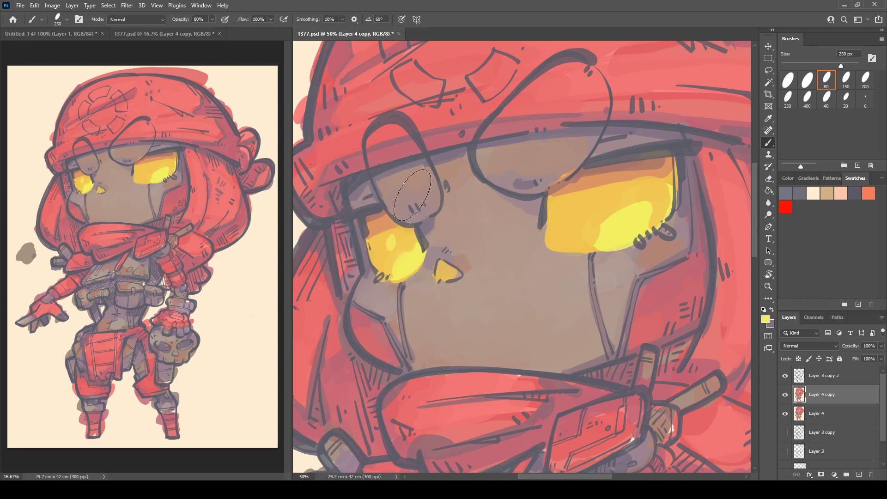
key(ctrl+z)
Step: Extend the bright yellow highlight in the larger eye and tidy its outer edge with sampled mauve tones
drag(624, 200, 600, 222)
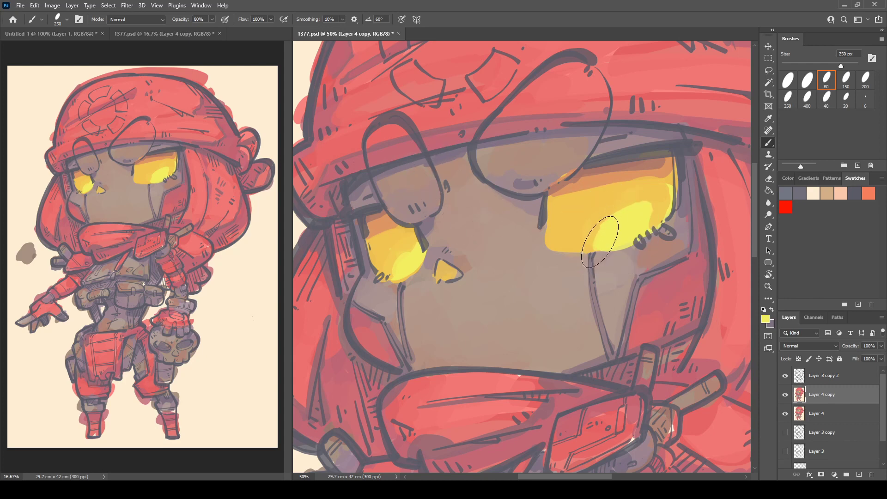
alt+click(664, 158)
alt+click(688, 203)
drag(664, 233, 640, 235)
alt+click(688, 173)
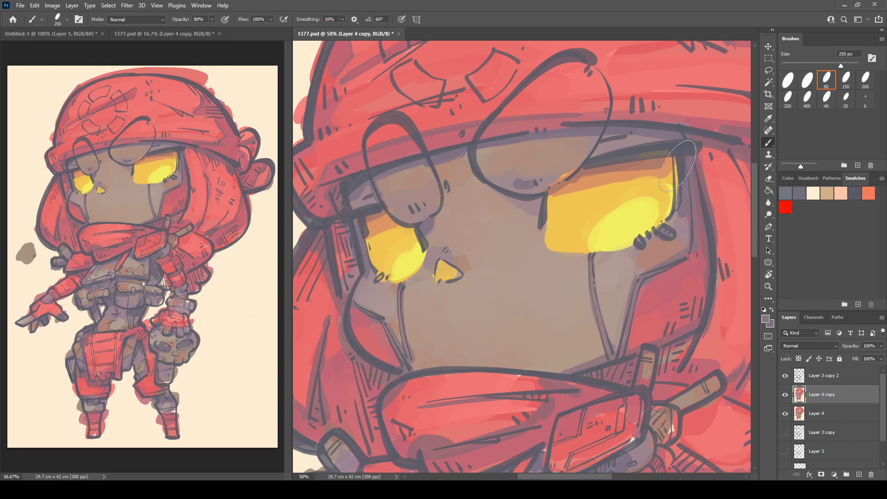
mouse_move(678, 160)
mouse_down()
mouse_move(678, 199)
mouse_move(676, 166)
mouse_up()
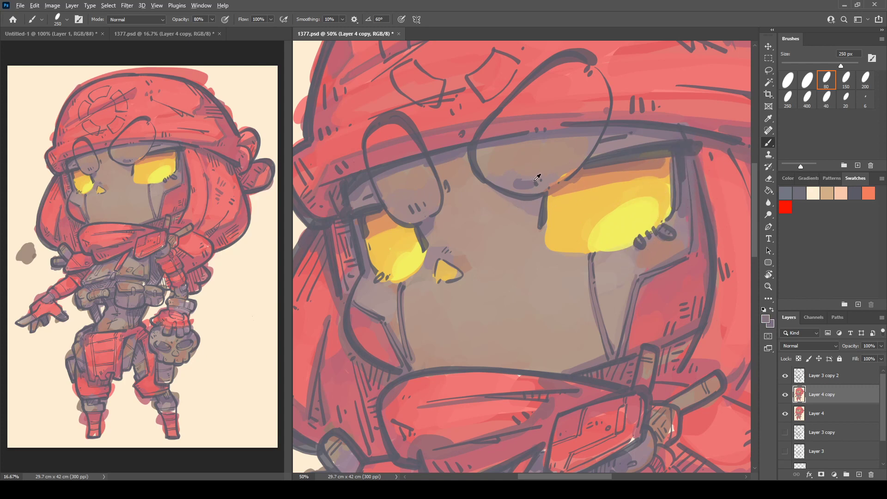
Step: Smooth the brown and mauve shading inside the rounded lens shape above the larger eye with sampled tones
alt+click(508, 176)
alt+click(435, 228)
alt+click(521, 195)
mouse_move(584, 157)
mouse_down()
mouse_move(554, 186)
mouse_move(606, 105)
mouse_up()
drag(609, 200, 531, 116)
mouse_move(567, 229)
mouse_down()
mouse_move(659, 164)
mouse_move(423, 274)
mouse_up()
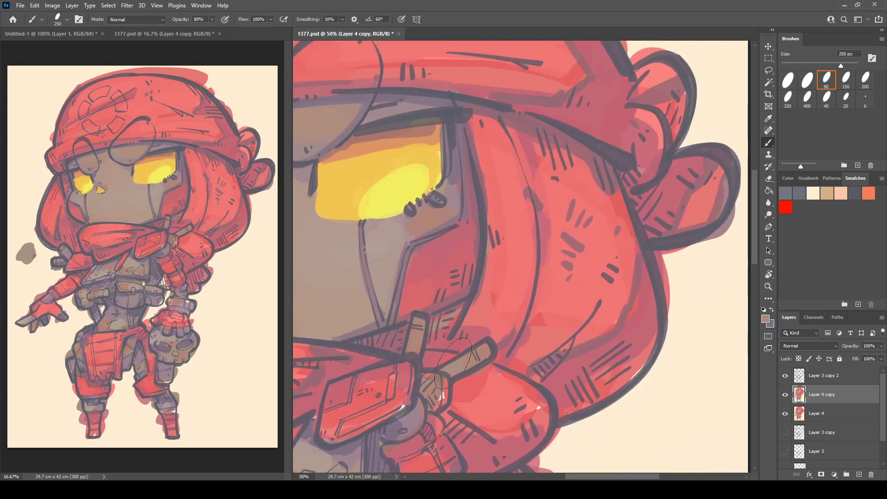
Step: Touch up the hood cloth near the scarf's brown clips and along the inner fold with sampled red
mouse_move(453, 363)
mouse_down()
mouse_move(536, 241)
mouse_move(561, 280)
mouse_up()
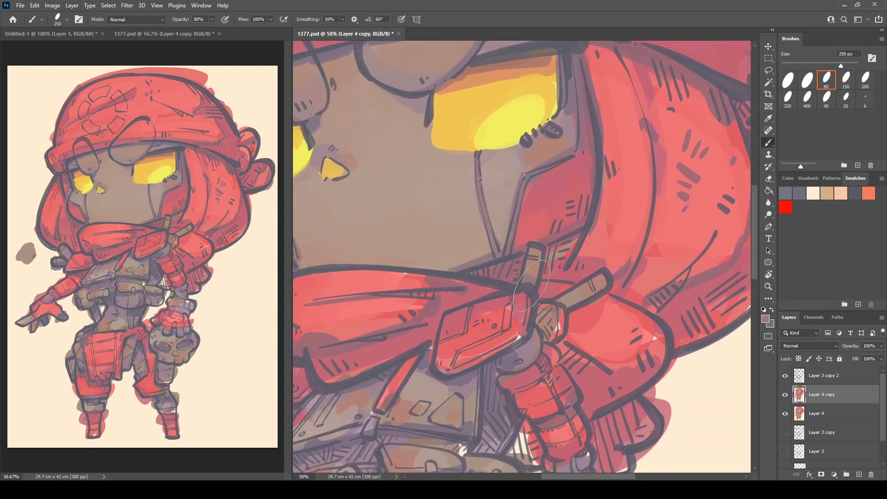
drag(567, 313, 558, 305)
mouse_move(582, 259)
mouse_down()
mouse_move(593, 239)
mouse_move(614, 266)
mouse_move(627, 252)
mouse_up()
alt+click(609, 230)
drag(603, 217, 632, 235)
drag(641, 198, 601, 264)
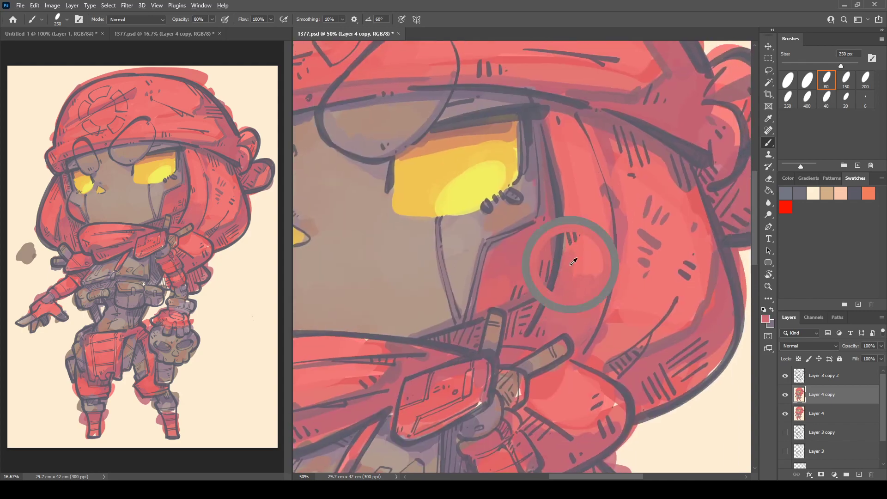
Step: Blend sampled reds over the hood strip beside the larger eye, up toward the brim
alt+click(594, 232)
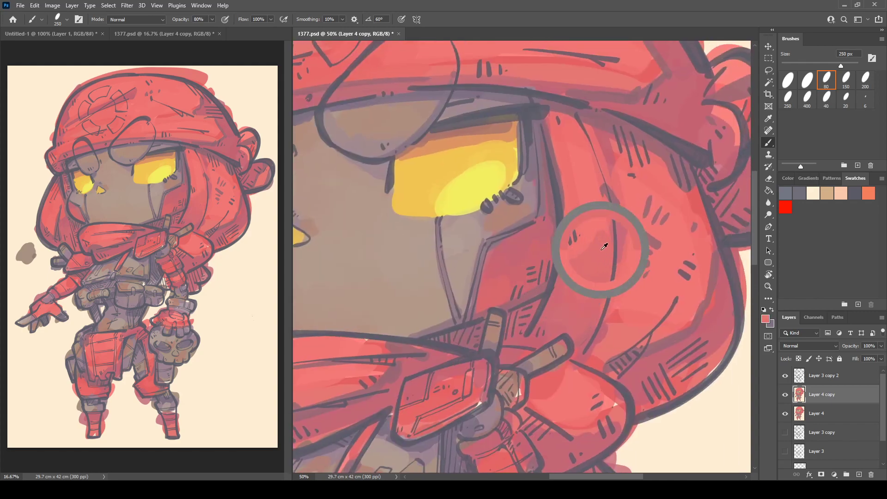
alt+click(587, 225)
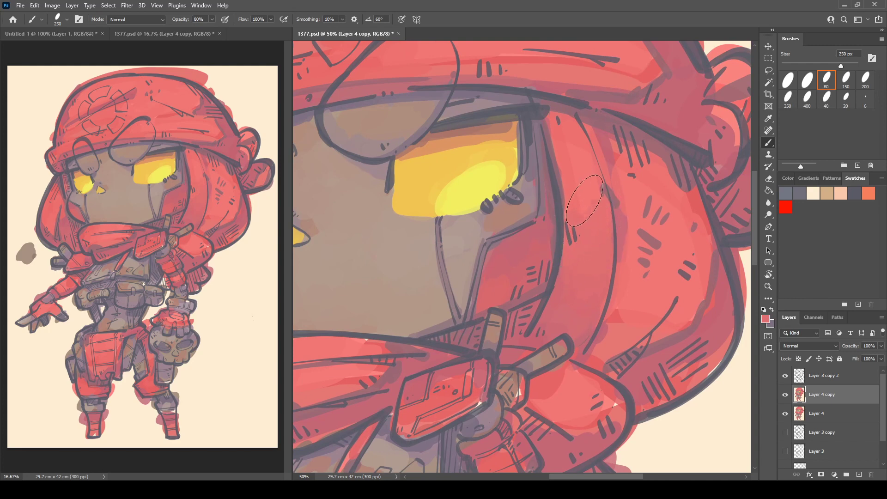
alt+click(568, 141)
alt+click(607, 142)
alt+click(624, 161)
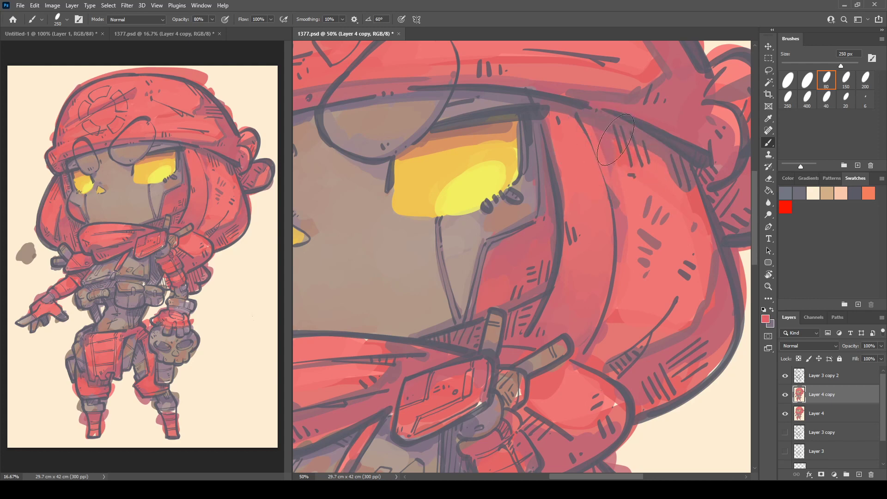
Step: Thicken the long hood fold line beside the larger eye and shade along it with sampled darker reds
drag(613, 154, 623, 211)
alt+click(613, 193)
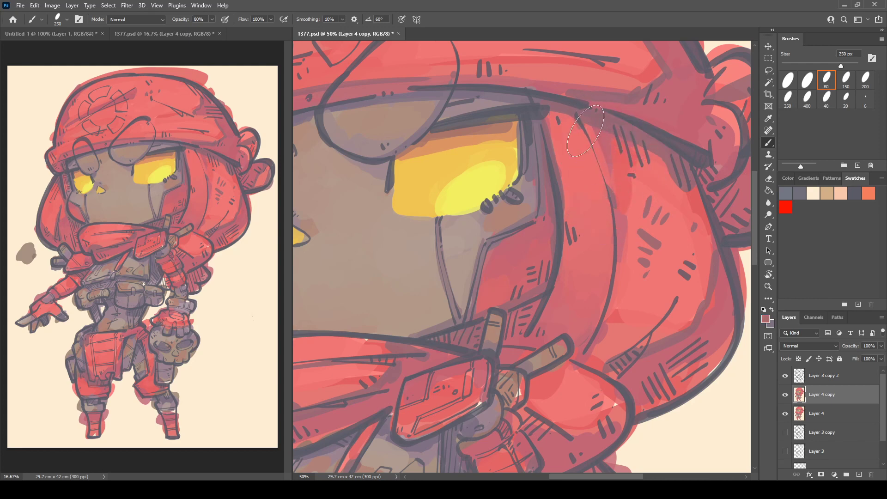
mouse_move(585, 131)
mouse_down()
mouse_move(622, 255)
mouse_move(620, 290)
mouse_move(589, 353)
mouse_up()
mouse_move(627, 193)
mouse_down()
mouse_move(626, 169)
mouse_move(635, 164)
mouse_move(667, 176)
mouse_move(627, 166)
mouse_move(626, 187)
mouse_move(608, 158)
mouse_move(620, 197)
mouse_move(608, 155)
mouse_move(630, 256)
mouse_up()
alt+click(608, 160)
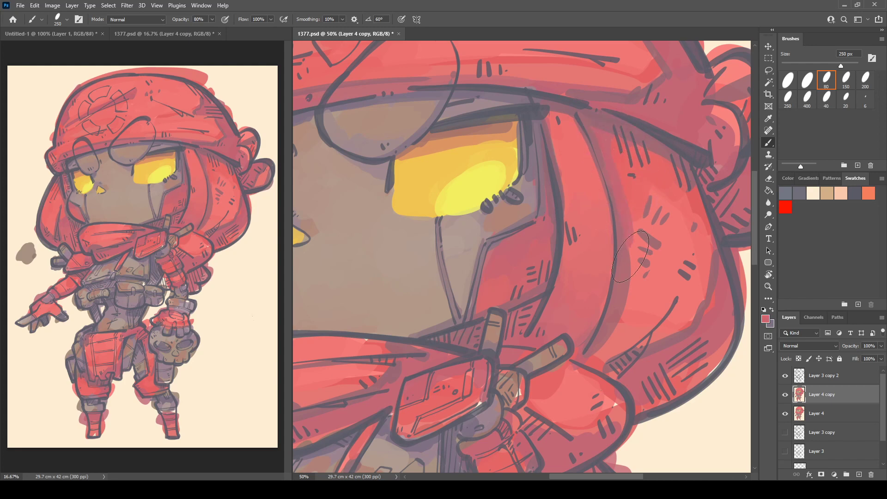
mouse_move(614, 159)
mouse_down()
mouse_move(633, 216)
mouse_move(632, 254)
mouse_up()
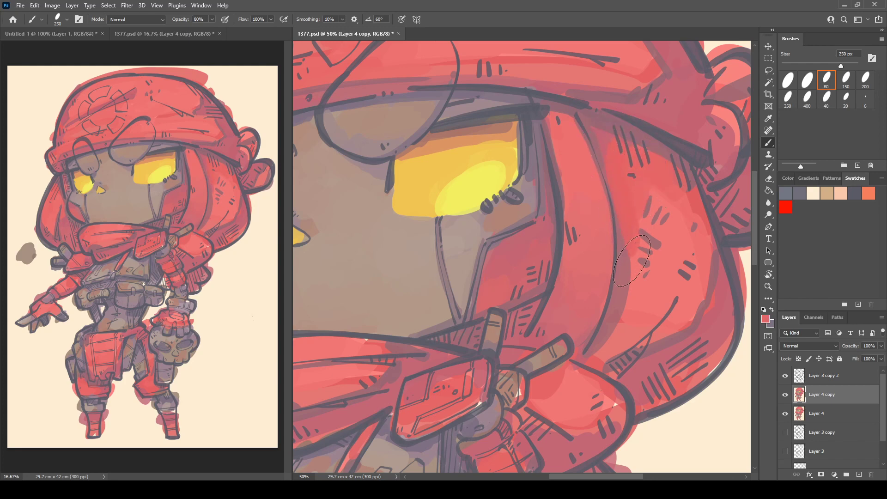
Step: Paint sampled red over the hatch marks in the middle of the hood's side and smooth the surface
alt+click(632, 198)
mouse_move(636, 198)
mouse_down()
mouse_move(686, 235)
mouse_move(634, 206)
mouse_move(642, 287)
mouse_up()
drag(649, 224, 656, 245)
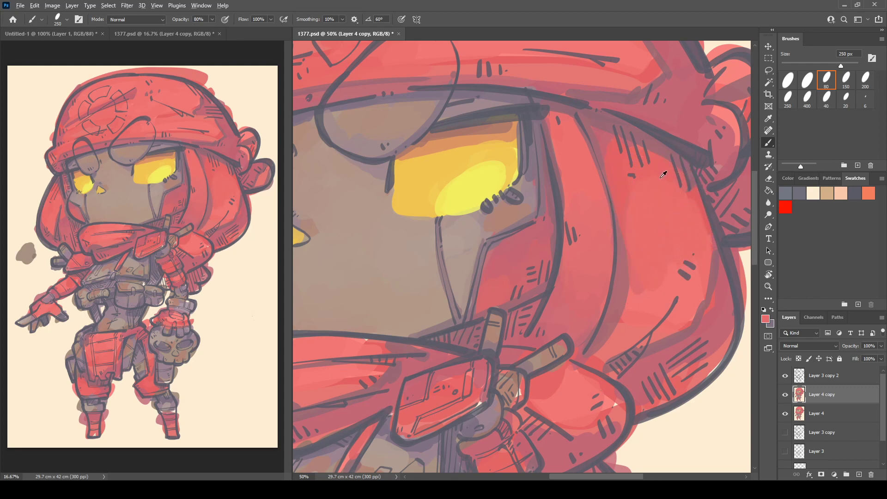
mouse_move(635, 205)
mouse_down()
mouse_move(619, 189)
mouse_move(631, 193)
mouse_up()
alt+click(631, 273)
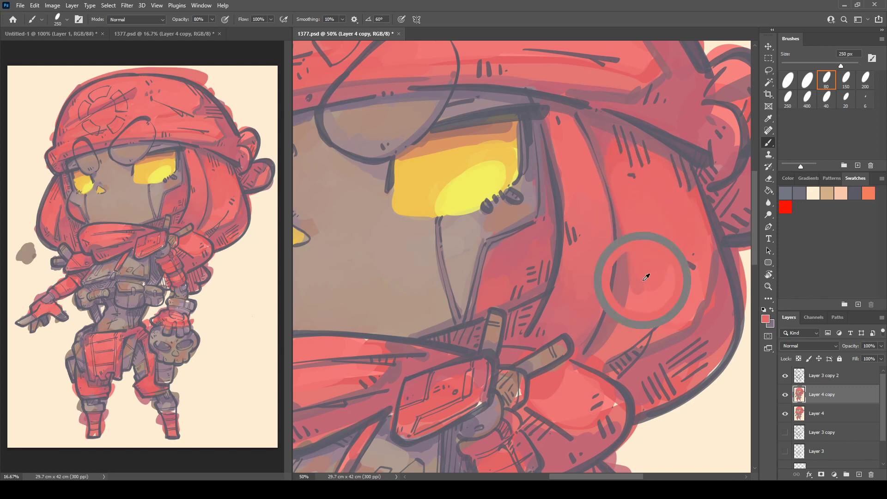
Step: Blend sampled reds around the hood's lower crease above the scarf and shade beneath the crease
alt+click(595, 360)
alt+click(610, 345)
alt+click(623, 307)
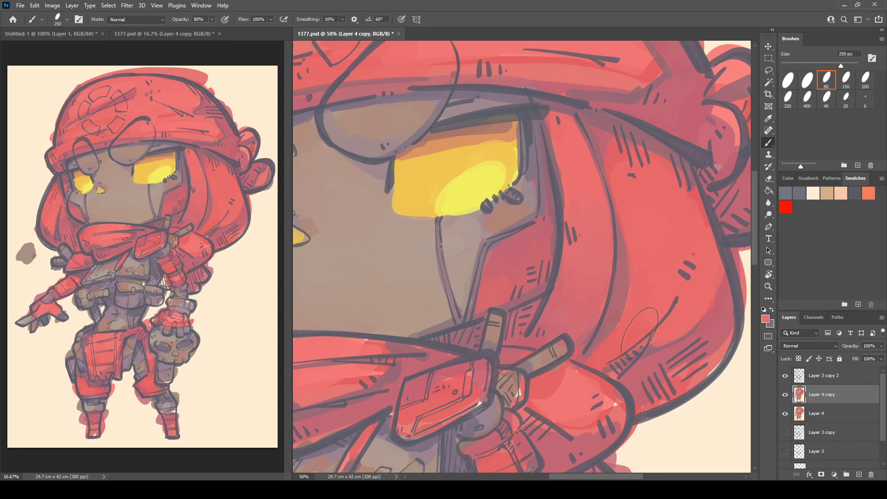
alt+click(650, 352)
mouse_move(676, 302)
mouse_down()
mouse_move(651, 335)
mouse_move(603, 371)
mouse_up()
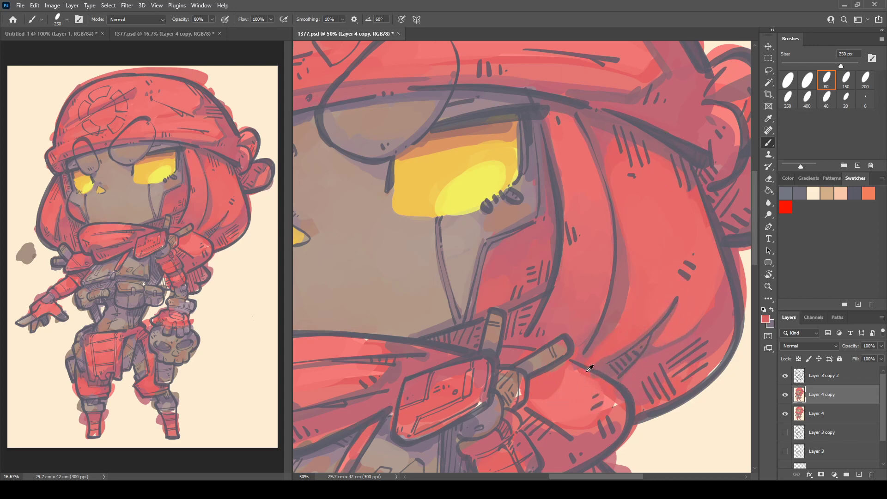
drag(592, 375, 622, 402)
alt+click(603, 352)
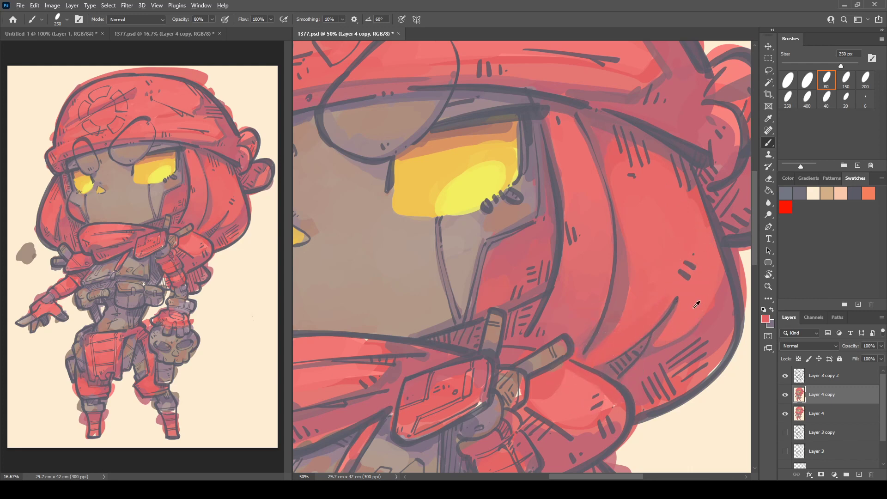
Step: Add sampled dark red shading and accent marks along the hood's lower outer edge
alt+click(653, 350)
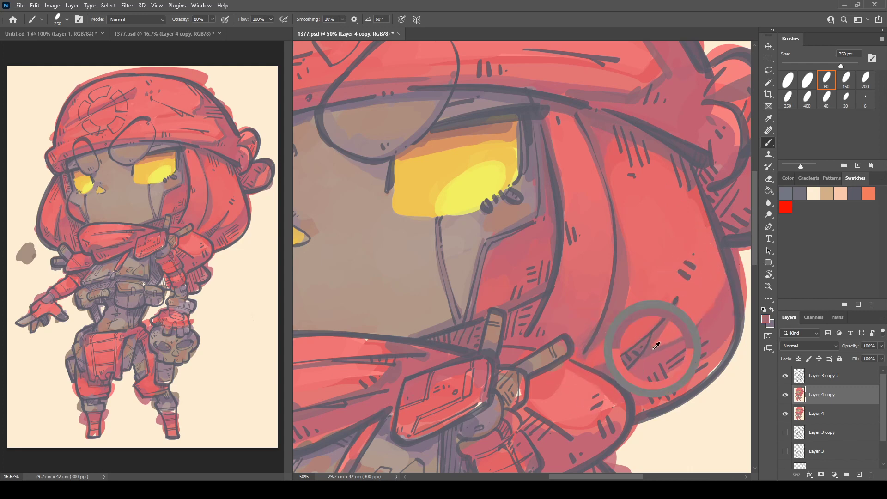
click(710, 308)
click(716, 295)
mouse_move(687, 368)
mouse_down()
mouse_move(713, 347)
mouse_move(696, 383)
mouse_move(724, 343)
mouse_up()
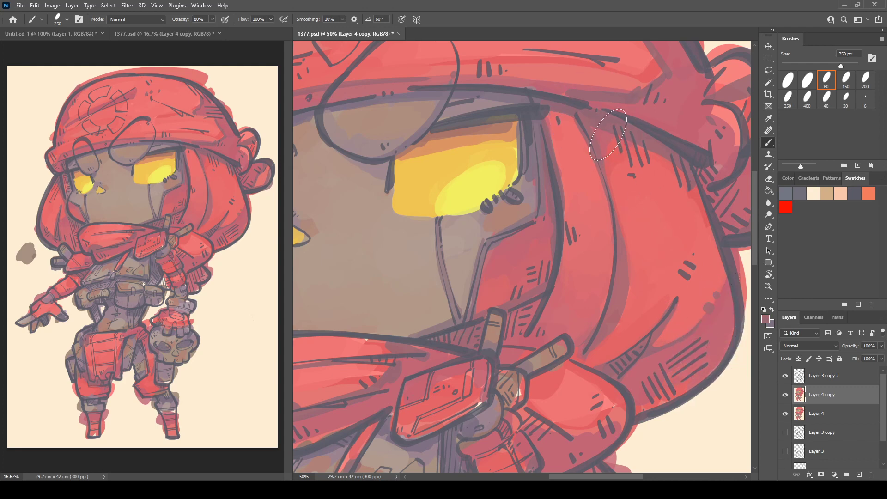
drag(675, 182, 671, 240)
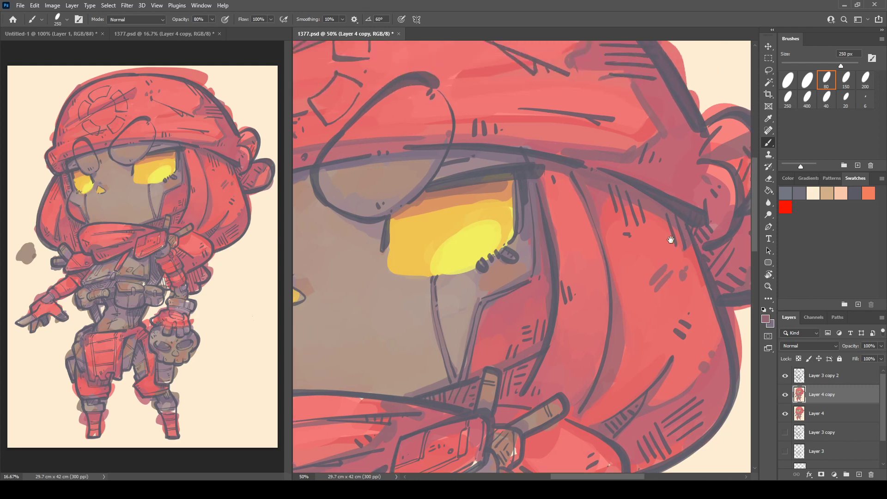
drag(598, 299, 664, 227)
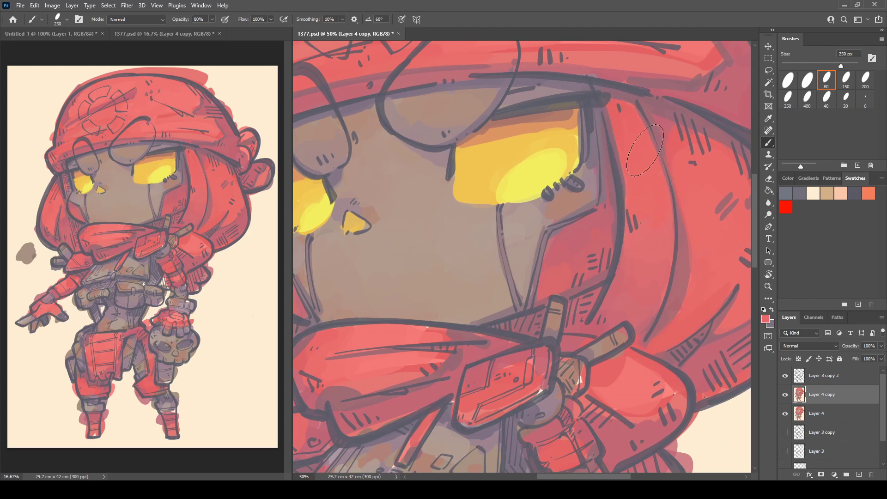
Step: Touch up the scarf clasp's edge and the shoulder joint beneath it with sampled colours
mouse_move(645, 291)
mouse_down()
mouse_move(636, 207)
mouse_move(646, 139)
mouse_up()
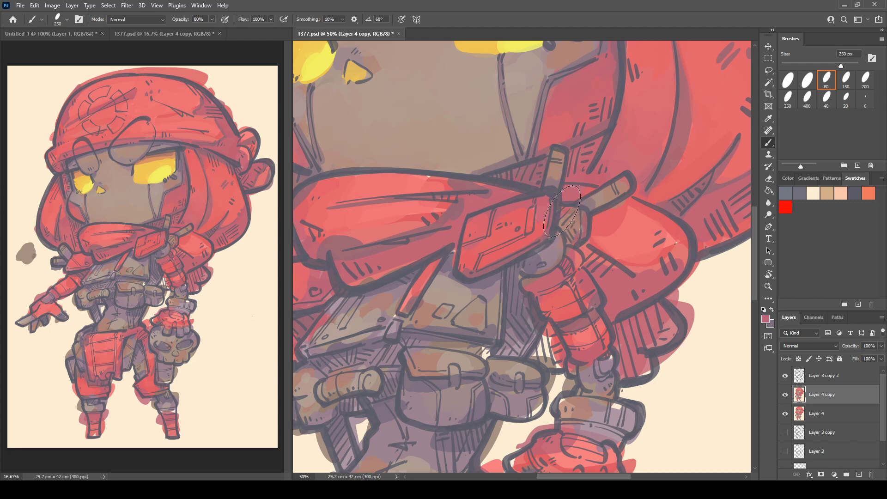
alt+click(539, 199)
alt+click(539, 249)
alt+click(530, 265)
mouse_move(522, 270)
mouse_down()
mouse_move(547, 271)
mouse_move(535, 273)
mouse_move(558, 240)
mouse_up()
scroll(559, 246, down, 2)
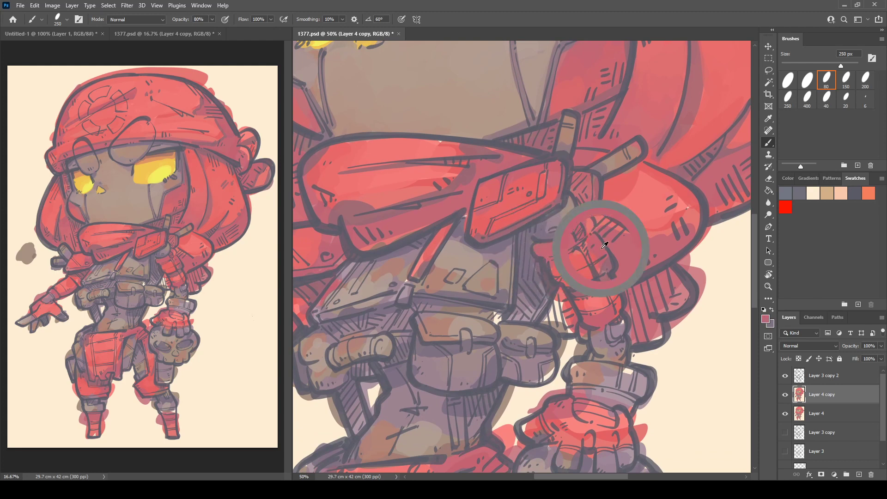
Step: Paint sampled red around the scarf knot and add brown and purple touches to the two rods sticking out of it
drag(598, 220, 623, 241)
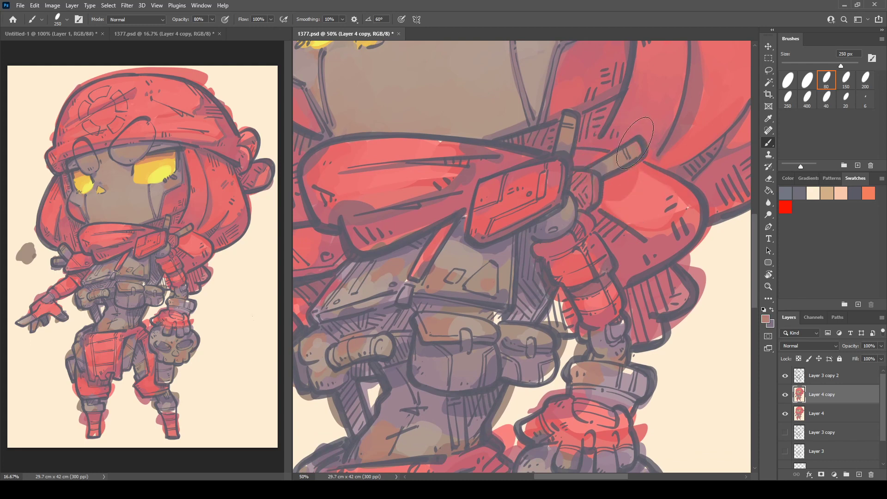
drag(649, 143, 617, 194)
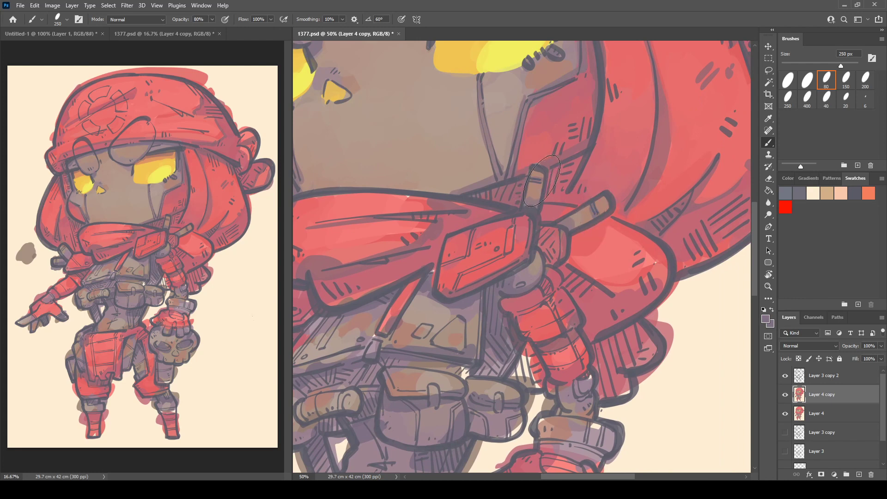
mouse_move(606, 167)
mouse_down()
mouse_move(611, 184)
mouse_move(670, 135)
mouse_up()
Step: Blend sampled reds across the scarf's front, painting over the pale highlights and softening the shadow in its lower fold
drag(432, 262, 496, 216)
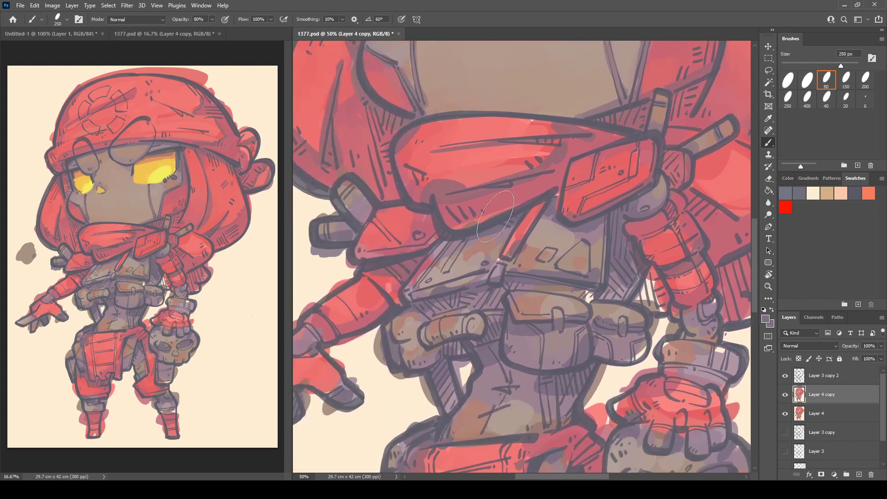
alt+click(454, 247)
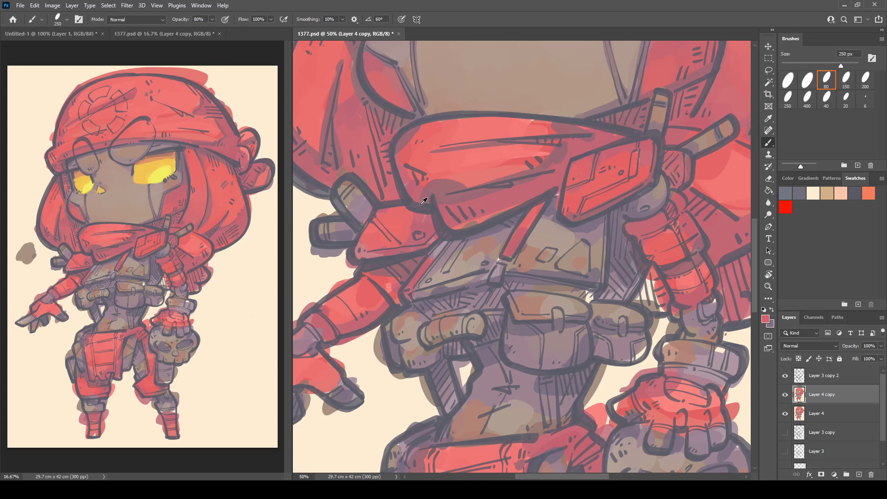
alt+click(370, 286)
alt+click(418, 124)
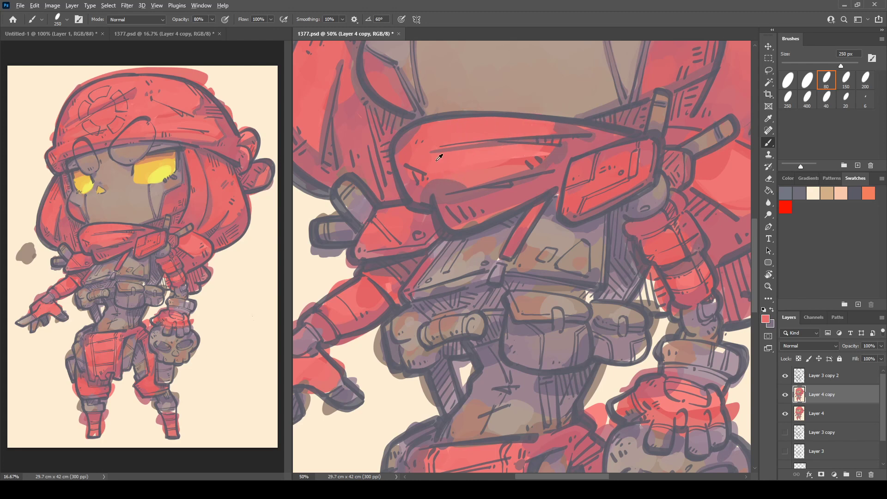
alt+click(424, 162)
mouse_move(427, 165)
mouse_down()
mouse_move(496, 154)
mouse_move(424, 162)
mouse_move(516, 150)
mouse_move(434, 165)
mouse_move(501, 157)
mouse_move(437, 167)
mouse_move(500, 166)
mouse_move(540, 152)
mouse_move(507, 163)
mouse_up()
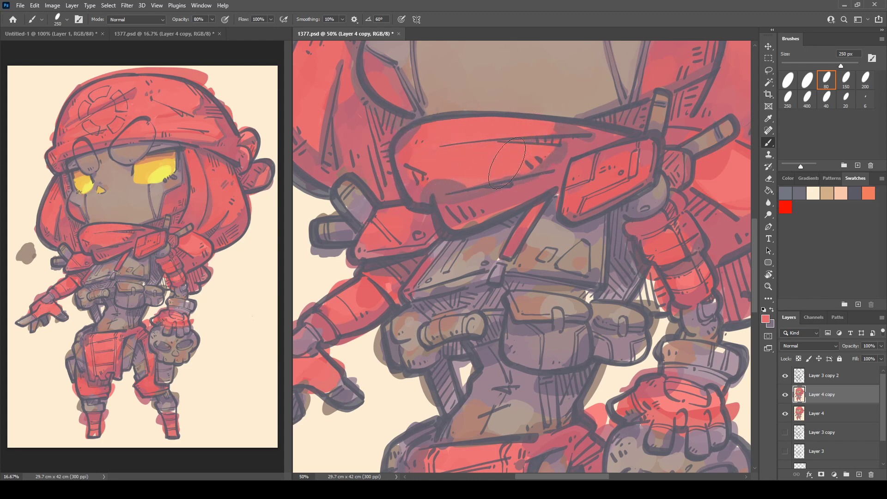
alt+click(462, 184)
drag(464, 190, 530, 174)
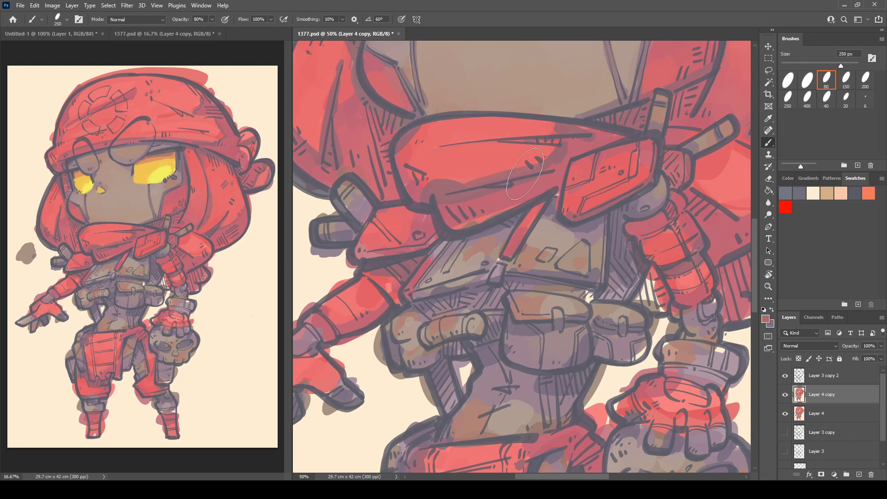
alt+click(579, 150)
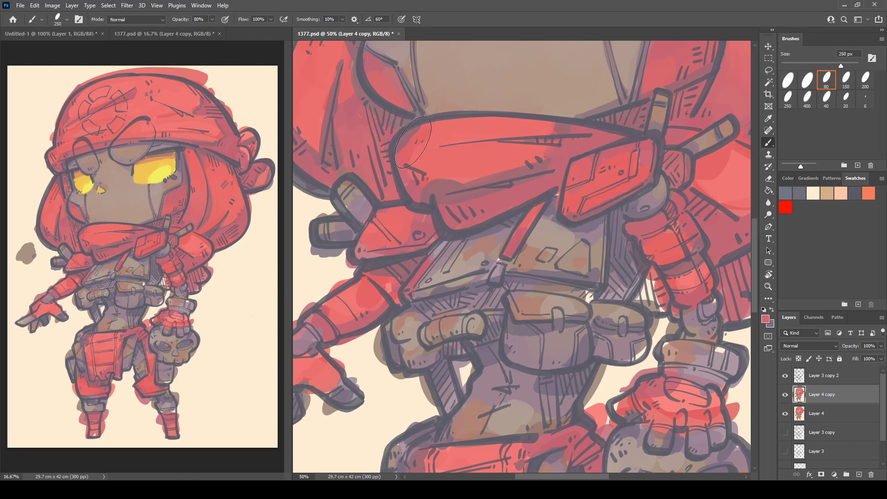
Step: Shade the scarf's upper fold with sampled reds and add small dark spot marks near the middle of the scarf
alt+click(415, 133)
alt+click(480, 157)
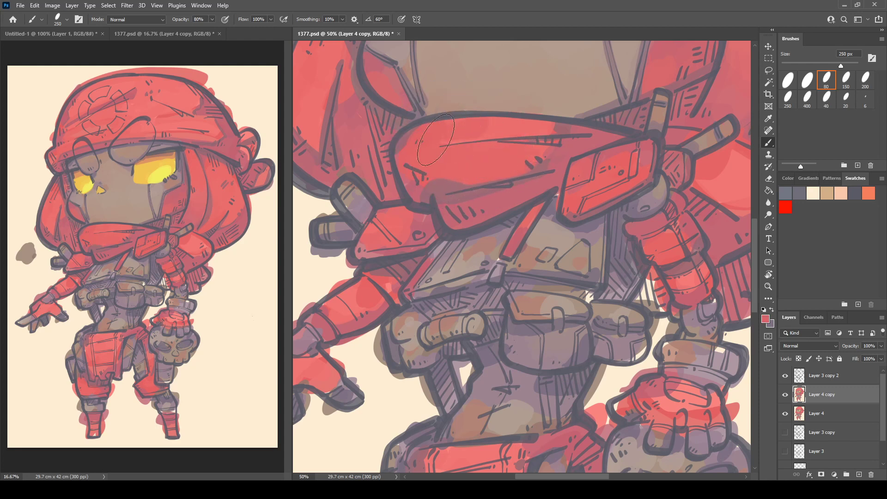
mouse_move(502, 135)
mouse_down()
mouse_move(566, 257)
mouse_move(512, 195)
mouse_up()
alt+click(418, 235)
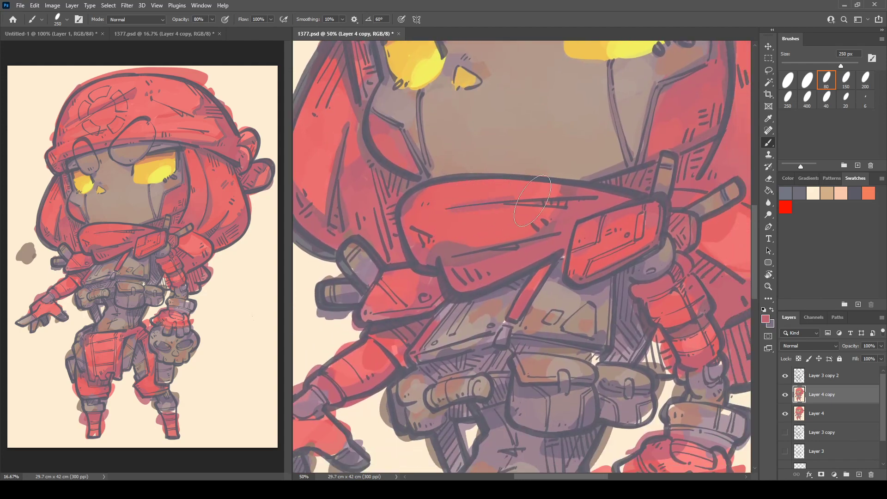
mouse_move(511, 208)
mouse_down()
mouse_move(575, 200)
mouse_move(547, 184)
mouse_move(549, 142)
mouse_up()
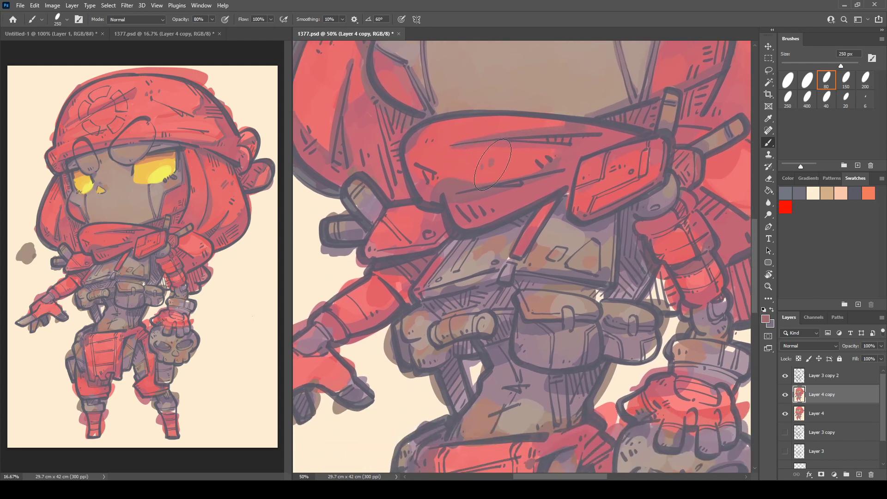
drag(503, 159, 470, 125)
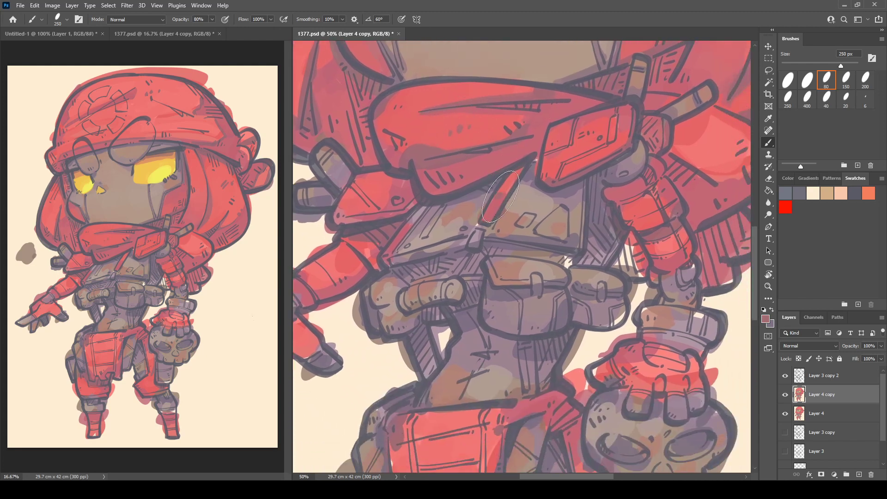
Step: Repaint the chest plate beside the diagonal strap and under the scarf clasp with sampled purple-grey tones
drag(503, 195, 496, 204)
drag(535, 160, 535, 176)
alt+click(528, 191)
drag(532, 165, 571, 191)
drag(552, 231, 522, 211)
alt+click(517, 234)
alt+click(573, 202)
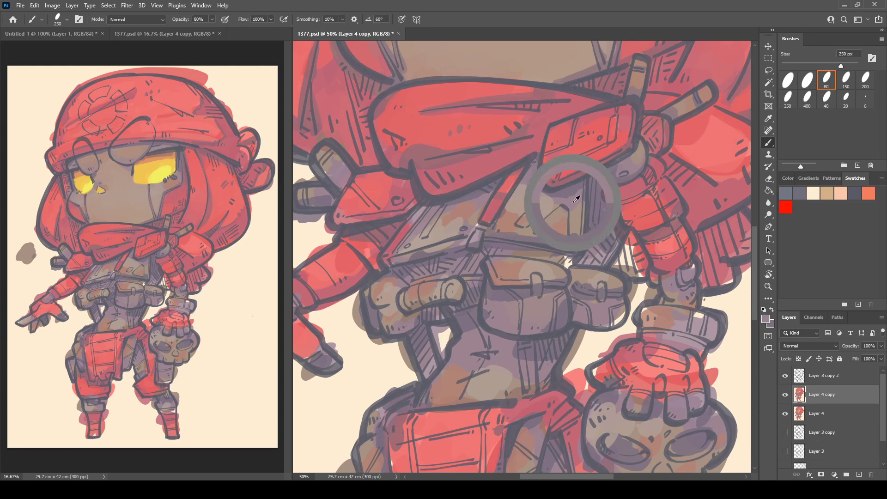
alt+click(576, 198)
drag(502, 235, 527, 237)
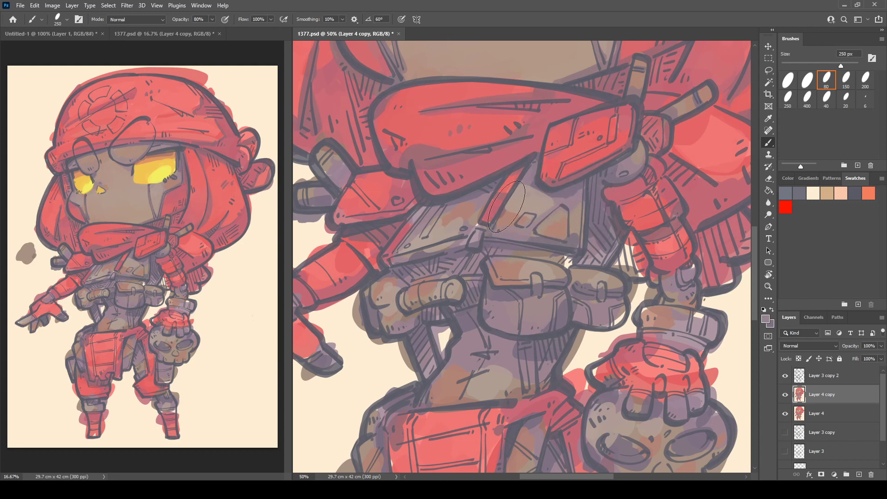
Step: Colour the strap's lower end below the buckle with sampled dark red and sample a brighter red for its upper part
alt+click(565, 190)
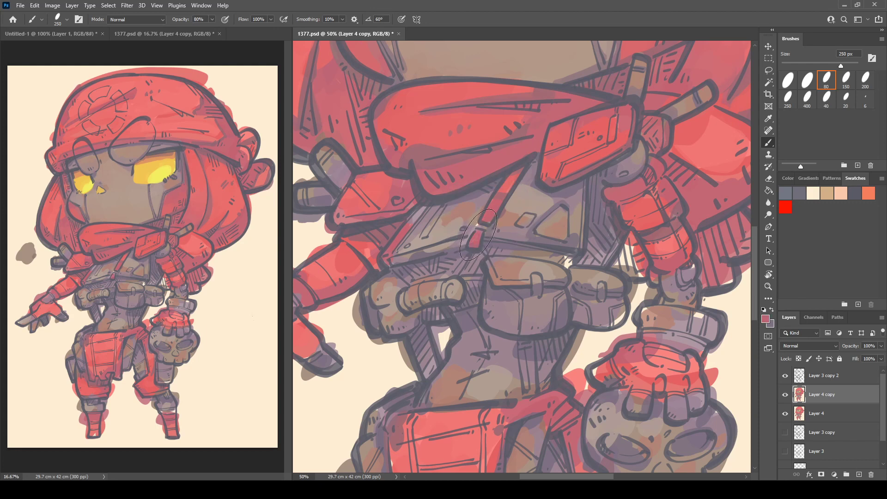
alt+click(510, 188)
drag(483, 219, 470, 246)
alt+click(509, 185)
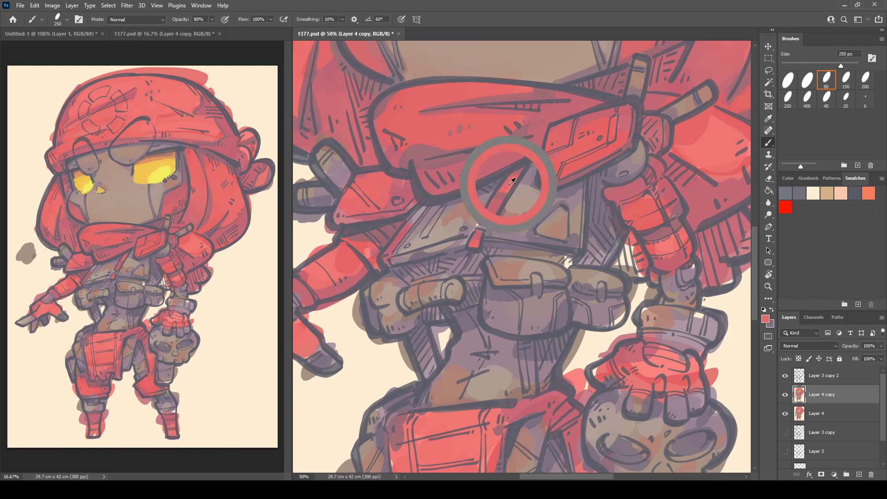
Step: Shade the red shoulder pad above the outstretched arm with sampled dark red, rotating the canvas for the strokes
drag(420, 218, 517, 185)
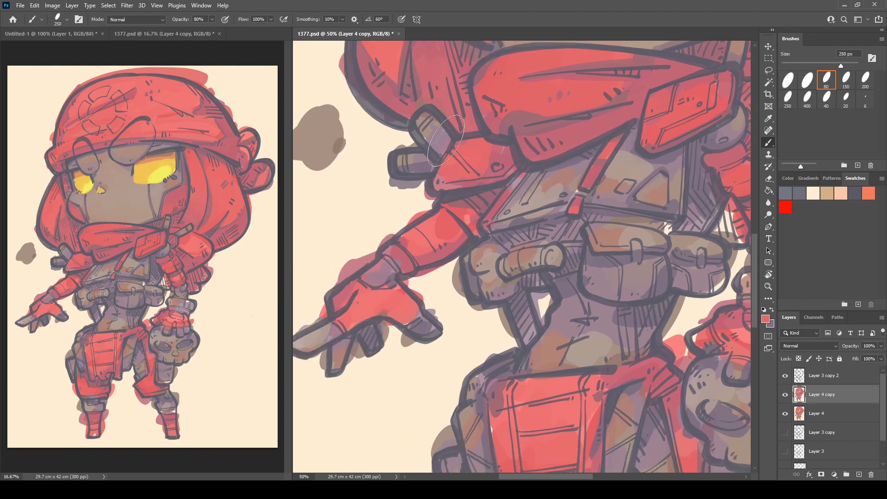
alt+click(465, 202)
key(r)
drag(485, 115, 538, 109)
drag(569, 105, 495, 160)
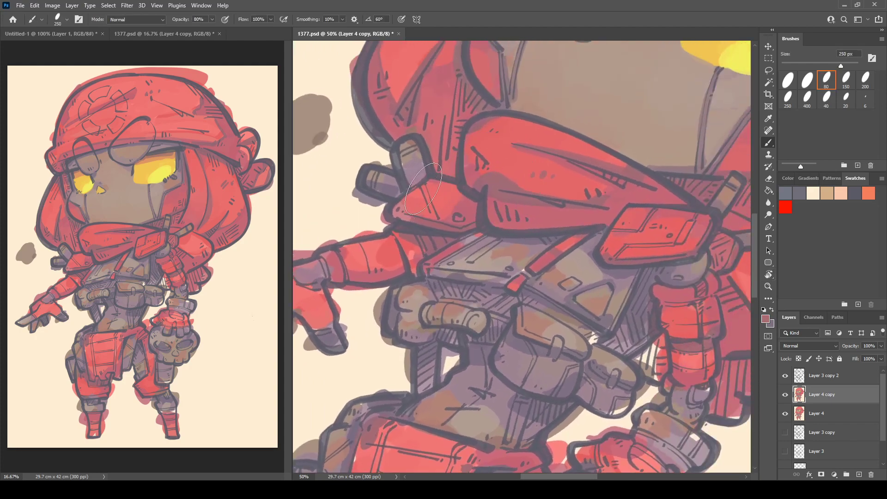
key(r)
drag(433, 189, 401, 226)
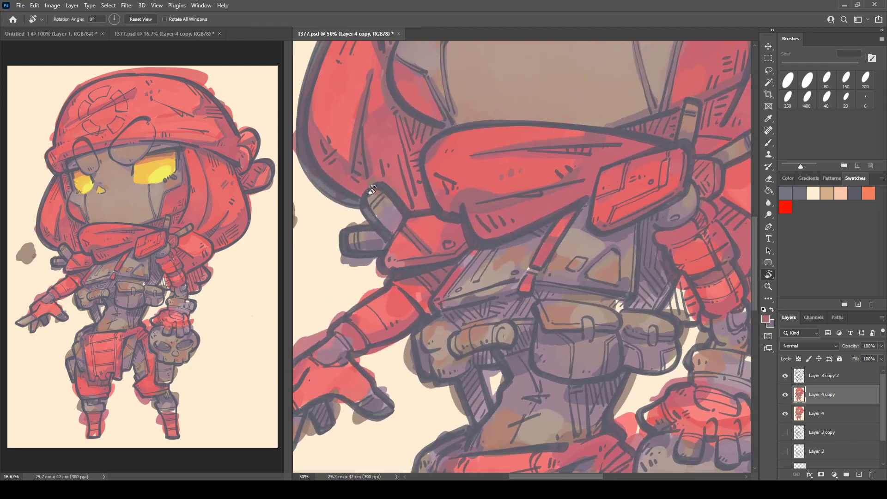
Step: Paint sampled brown on the ends of the two cylinders behind the shoulder pad and shade their bodies purple
alt+click(397, 226)
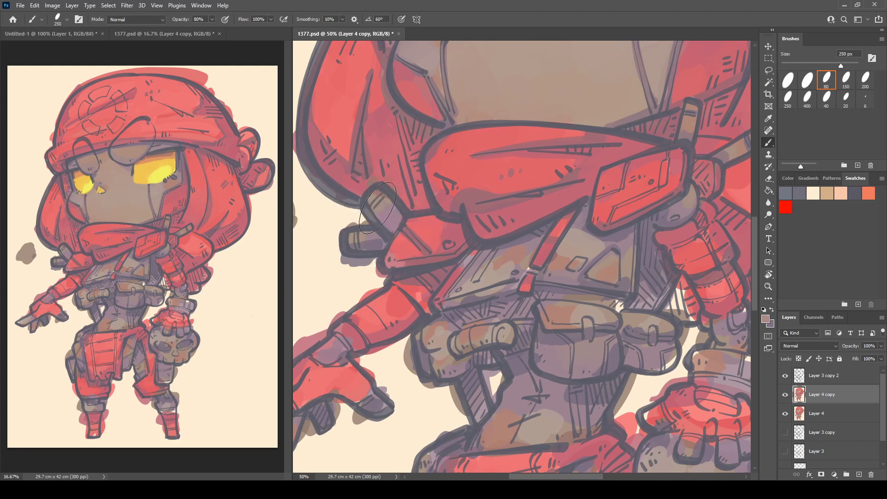
alt+click(378, 191)
drag(380, 198, 375, 206)
drag(356, 235, 351, 241)
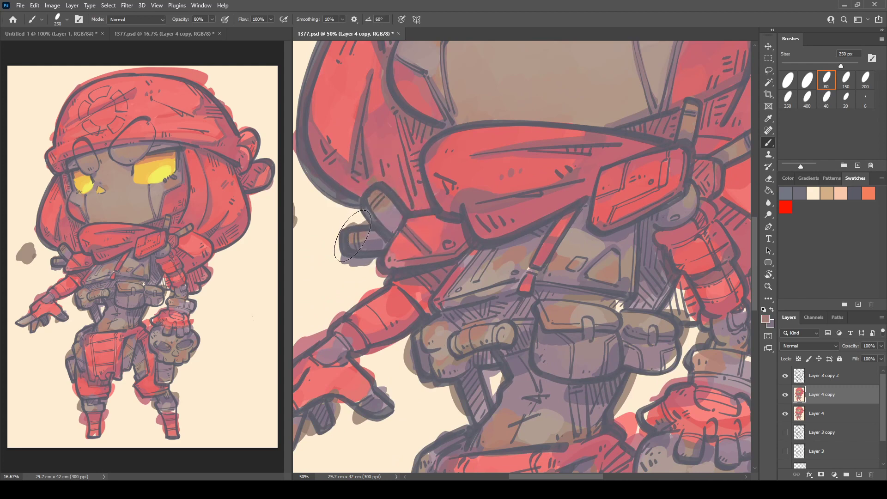
alt+click(375, 243)
drag(377, 213, 385, 225)
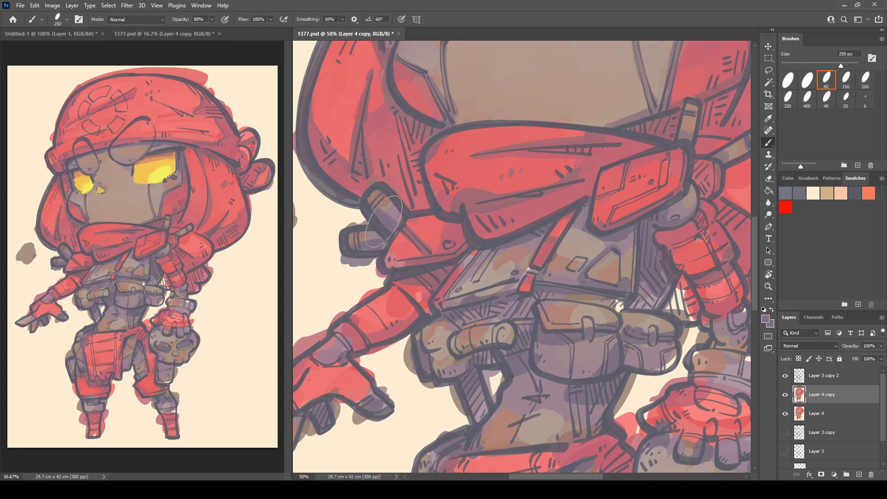
Step: Refine the chest plate's lower edge and the central waist pouch's flap with sampled brown and purple-grey shades
alt+click(477, 291)
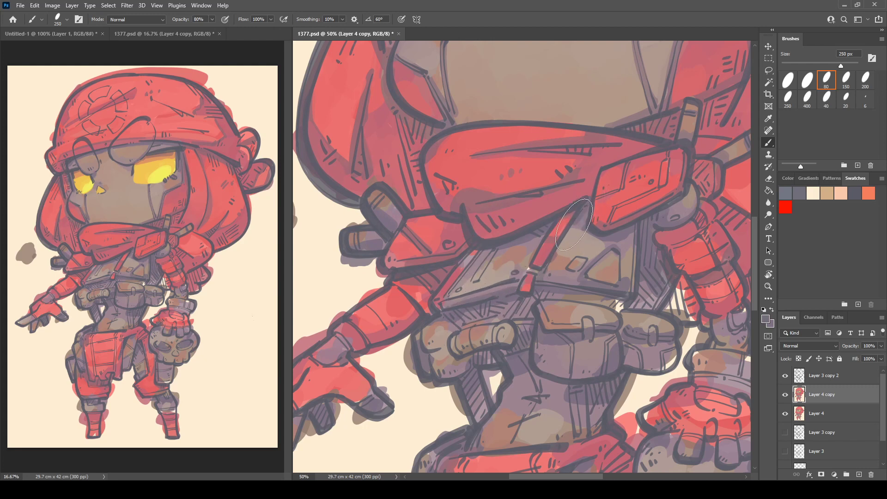
drag(614, 196, 524, 156)
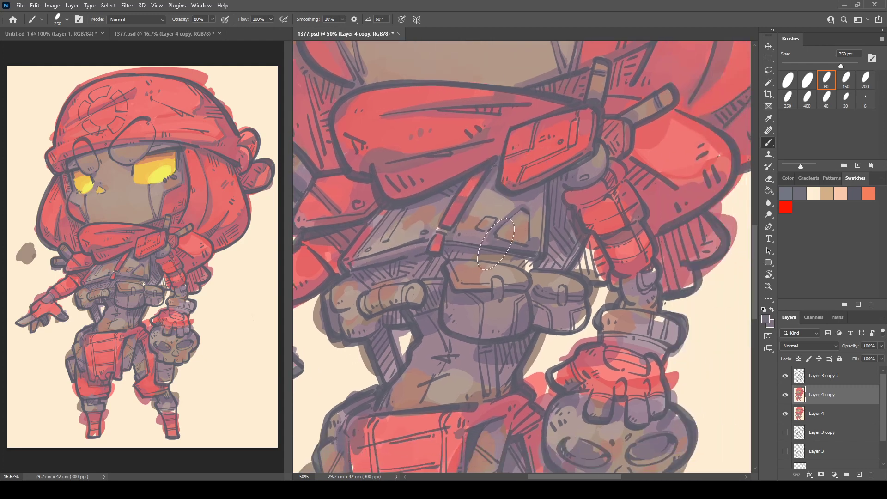
alt+click(481, 274)
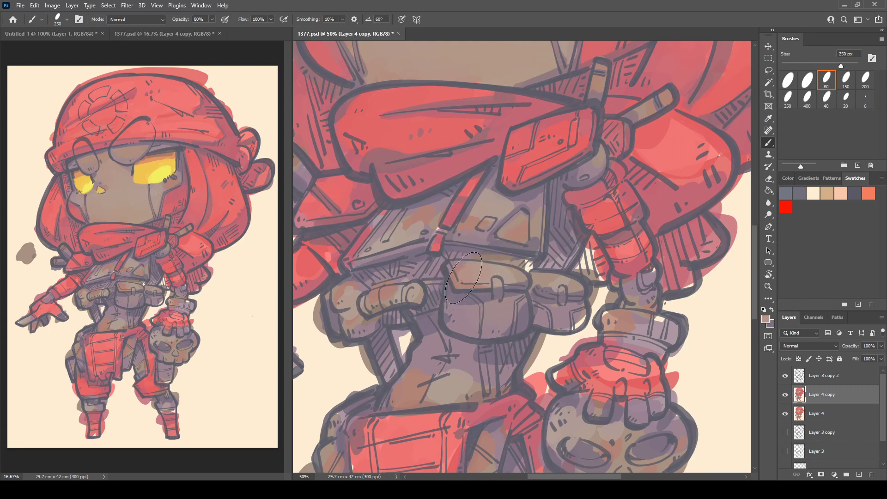
alt+click(478, 249)
drag(442, 260, 440, 270)
alt+click(448, 310)
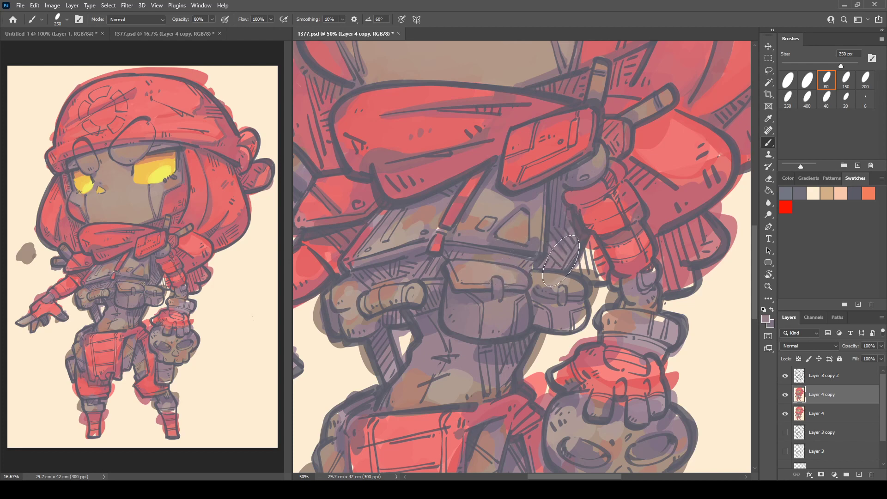
Step: Shade the torso beside the smaller pouch and refine the rolled pouch on the other side with sampled browns and purples
key(alt)
alt+click(537, 248)
alt+click(573, 254)
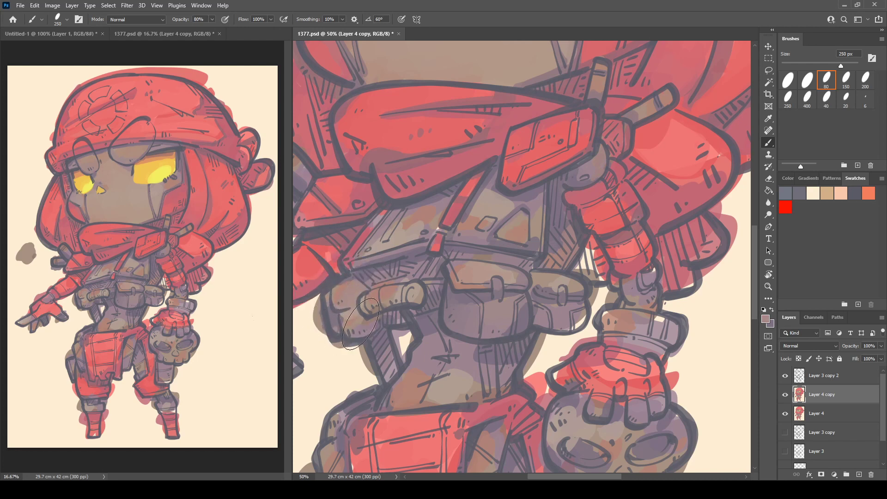
alt+click(396, 316)
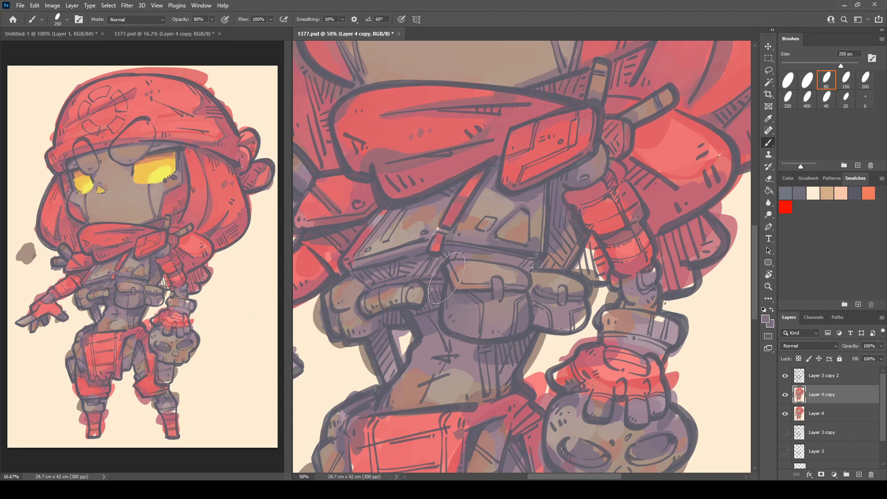
alt+click(370, 278)
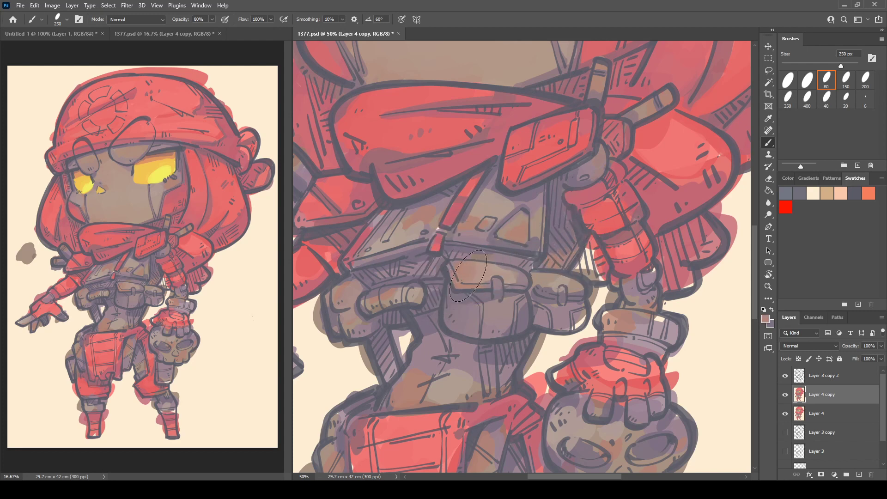
Step: Refine the waist's side edge with sampled purple and paint a vertical panel with a light brown patch below the central pouch
drag(424, 262, 481, 237)
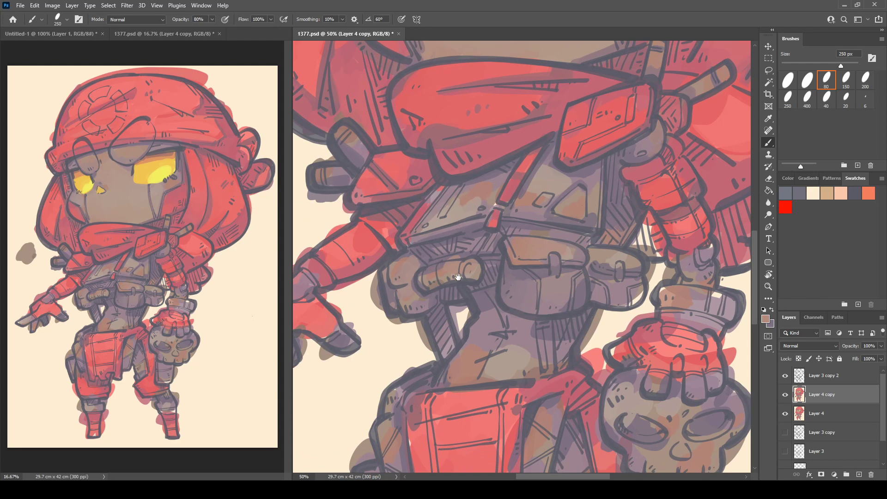
scroll(495, 272, down, 3)
scroll(495, 272, left, 1)
alt+click(498, 232)
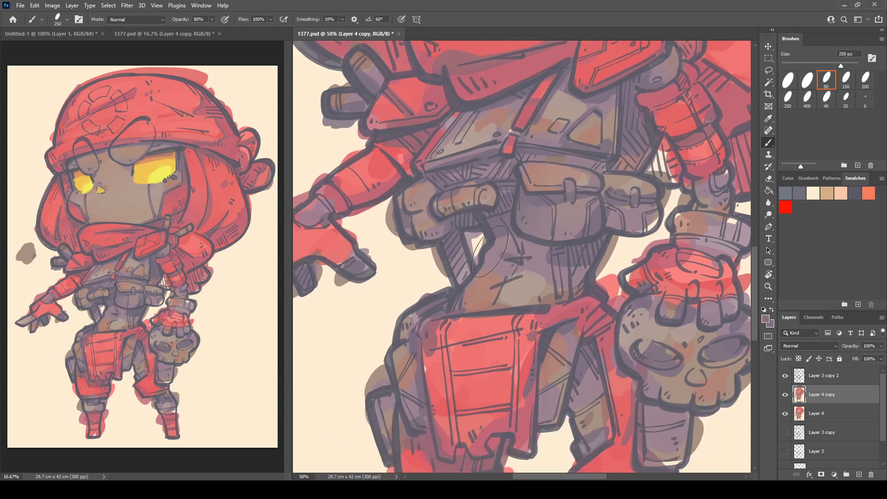
mouse_move(483, 265)
mouse_down()
mouse_move(458, 308)
mouse_move(566, 300)
mouse_move(561, 245)
mouse_move(541, 254)
mouse_move(550, 281)
mouse_move(555, 258)
mouse_move(546, 300)
mouse_move(560, 286)
mouse_move(563, 295)
mouse_up()
alt+click(489, 277)
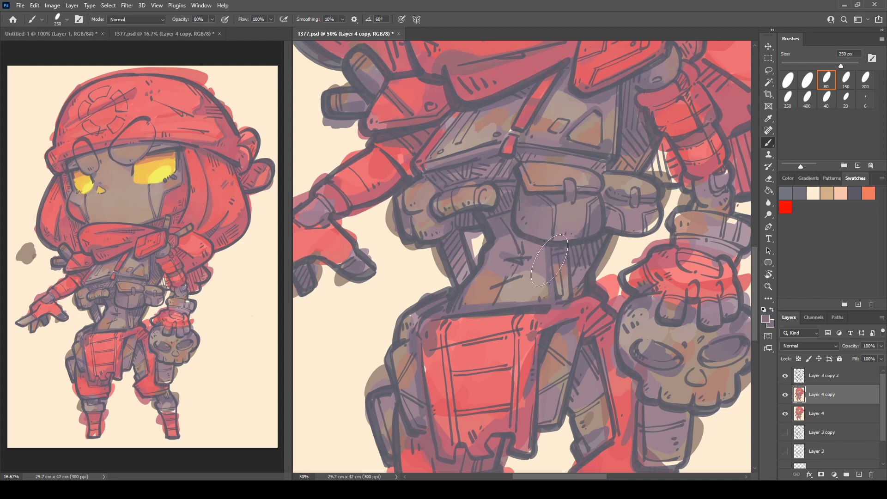
alt+click(519, 292)
mouse_move(554, 275)
mouse_down()
mouse_move(560, 259)
mouse_move(563, 269)
mouse_up()
scroll(579, 191, down, 2)
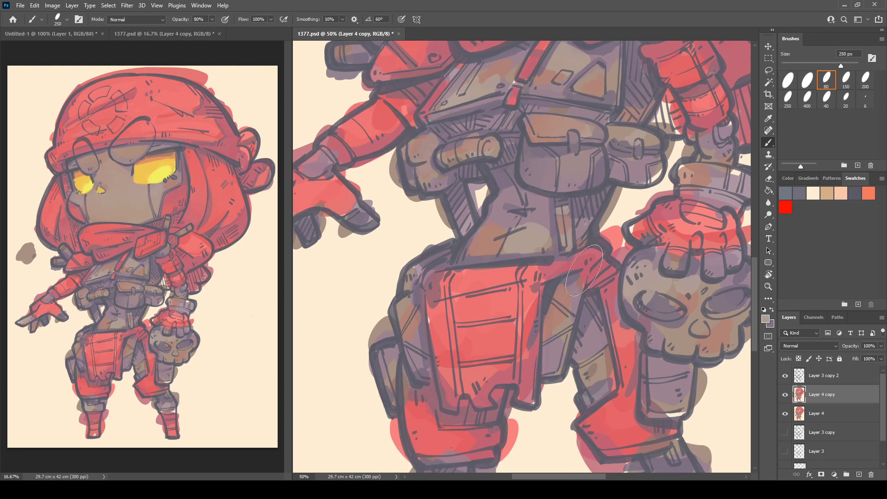
Step: Repaint the hip panel between the red front flap and the inner thigh with sampled browns and purple-grey
alt+click(575, 277)
alt+click(552, 323)
mouse_move(544, 341)
mouse_down()
mouse_move(561, 291)
mouse_move(586, 278)
mouse_up()
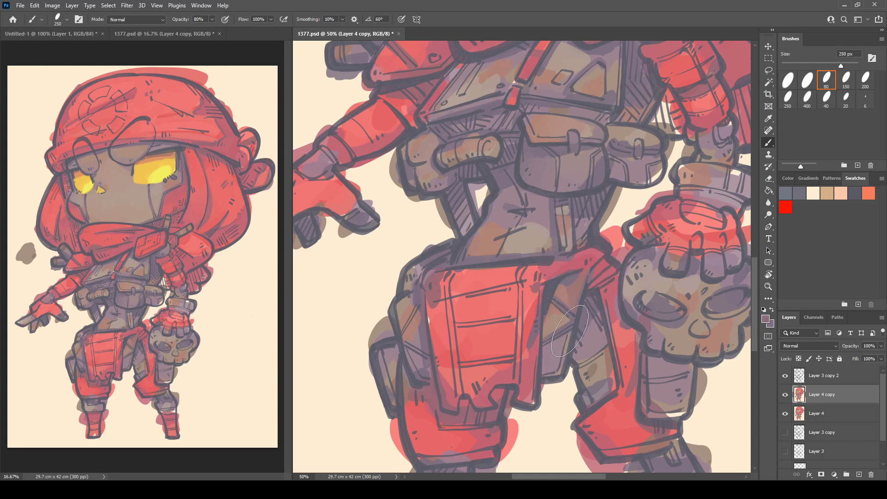
alt+click(550, 358)
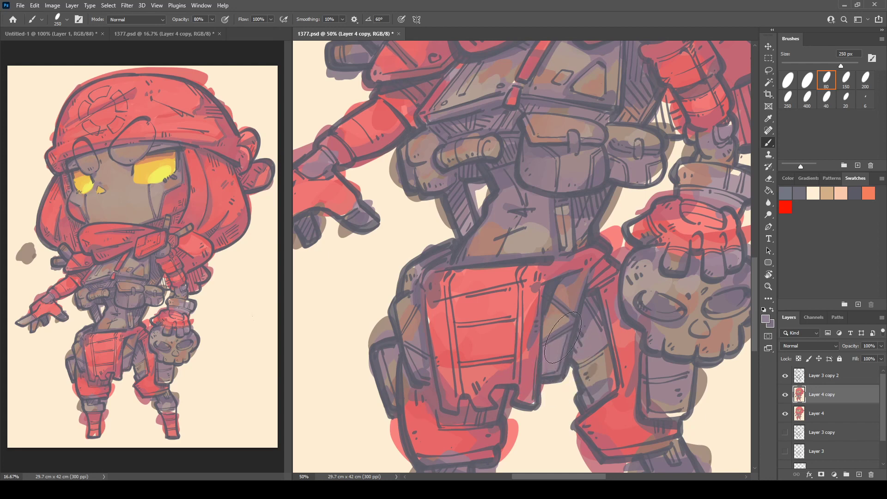
alt+click(560, 325)
drag(554, 369, 550, 357)
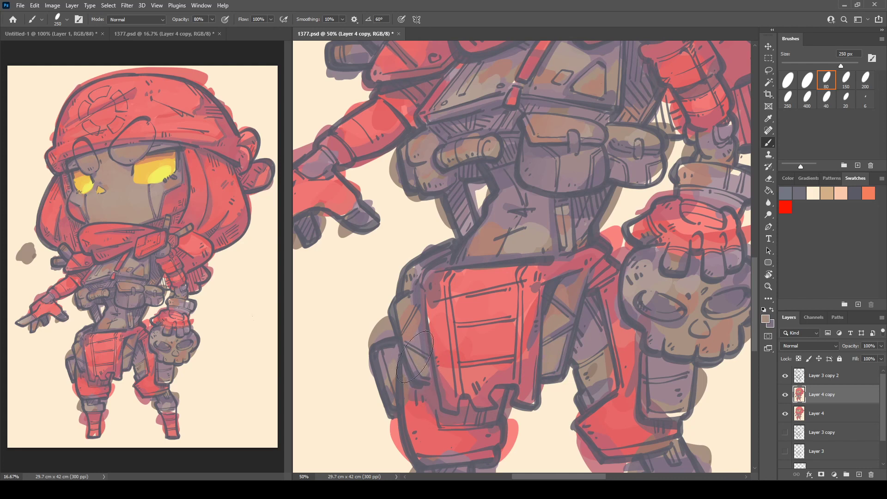
Step: Paint sampled brown over the hip armour on the outer side of the red front flap and refine its upper edge
mouse_move(423, 366)
mouse_down()
mouse_move(412, 337)
mouse_move(422, 348)
mouse_move(422, 315)
mouse_move(415, 349)
mouse_up()
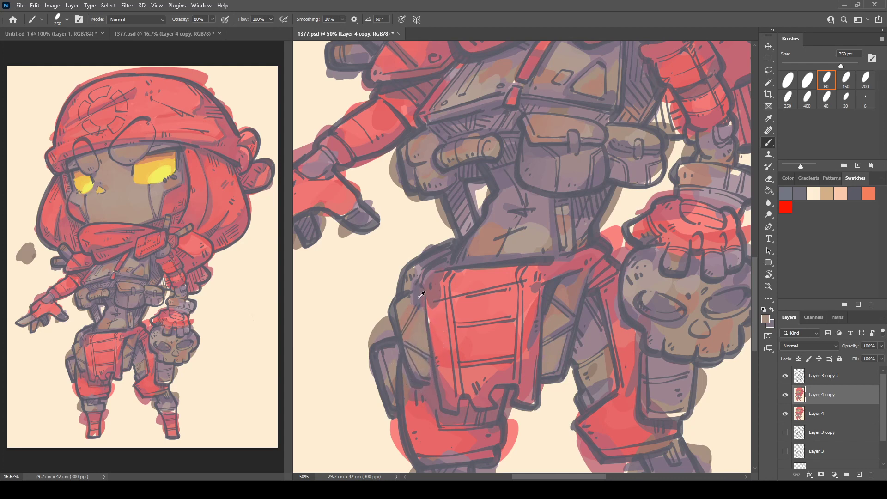
alt+click(418, 298)
mouse_move(409, 358)
mouse_down()
mouse_move(416, 378)
mouse_move(430, 384)
mouse_move(420, 271)
mouse_up()
alt+click(420, 262)
alt+click(406, 317)
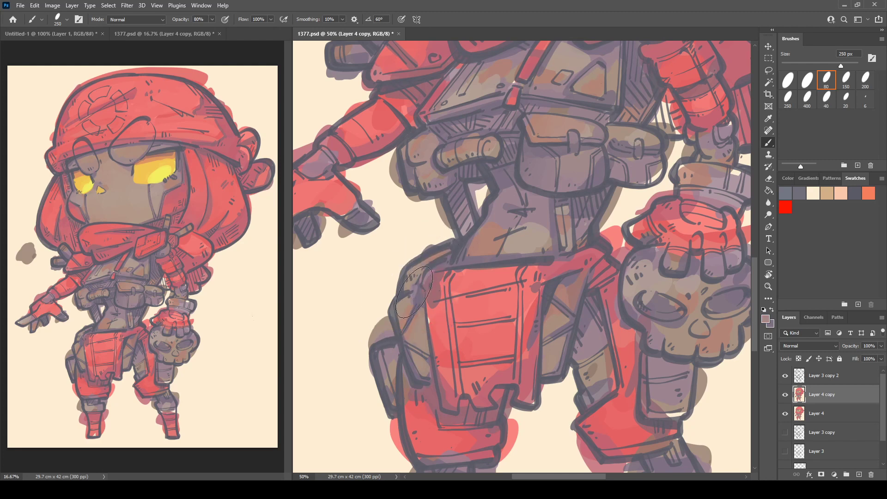
Step: Repaint the upper part and outer edge of the red front flap with sampled reds
alt+click(441, 290)
alt+click(446, 356)
alt+click(442, 342)
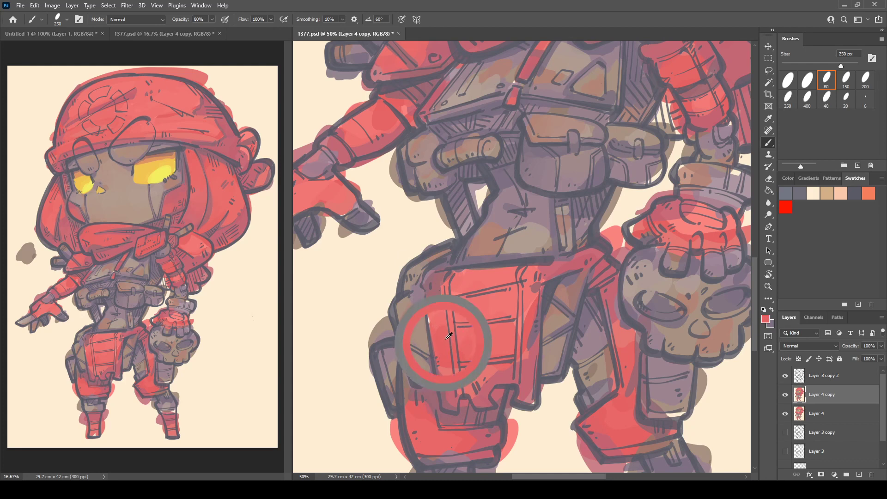
alt+click(473, 333)
alt+click(476, 337)
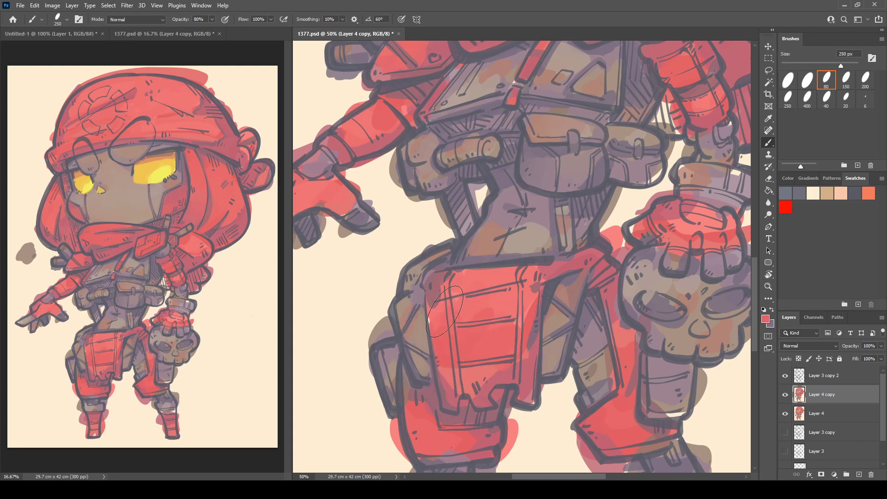
alt+click(437, 292)
drag(438, 292, 483, 290)
alt+click(501, 298)
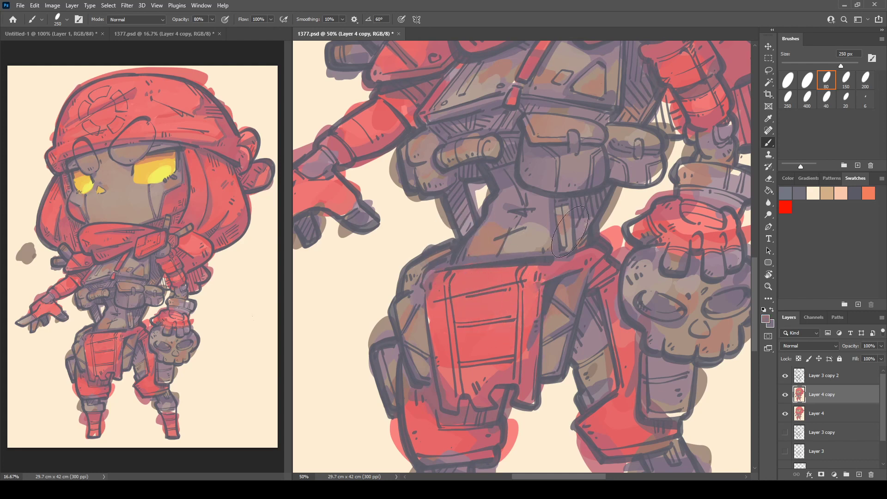
Step: Shade the front flap's side border, lower edge and middle panels with sampled muted reds
alt+click(530, 321)
drag(537, 283, 529, 296)
drag(483, 387, 458, 392)
alt+click(453, 379)
alt+click(445, 356)
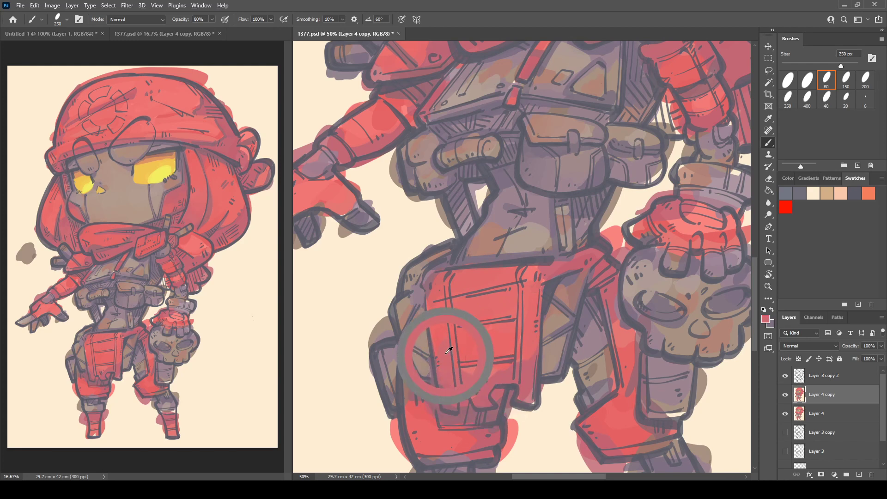
mouse_move(445, 356)
mouse_down()
mouse_move(478, 354)
mouse_move(504, 333)
mouse_move(490, 312)
mouse_move(493, 340)
mouse_move(444, 346)
mouse_up()
alt+click(485, 342)
alt+click(439, 373)
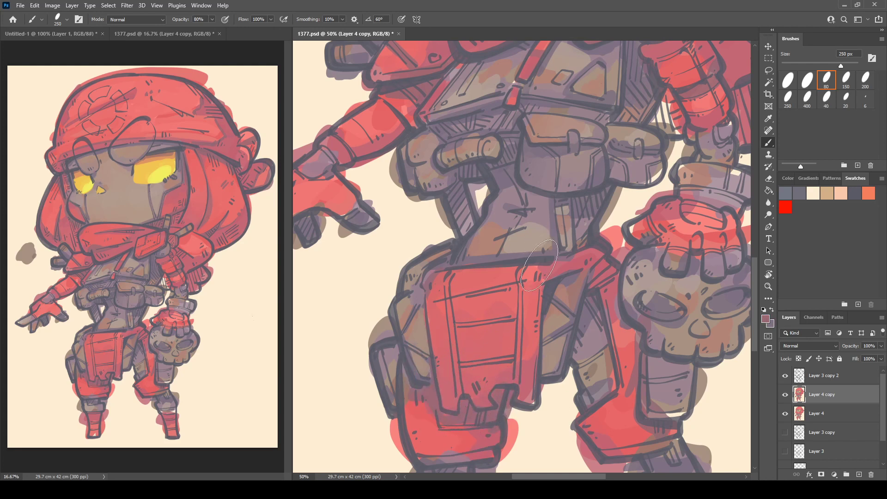
Step: Refine the red strap over the thigh beside the skull and shade the adjacent thigh panels with sampled purple-grey
mouse_move(588, 248)
mouse_down()
mouse_move(603, 268)
mouse_move(594, 280)
mouse_move(613, 276)
mouse_move(620, 285)
mouse_move(630, 351)
mouse_move(619, 327)
mouse_up()
scroll(633, 353, down, 3)
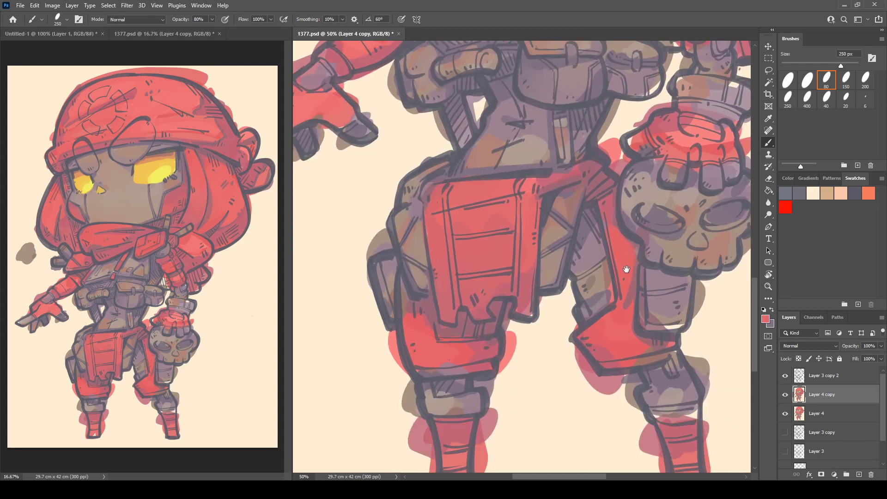
alt+click(603, 291)
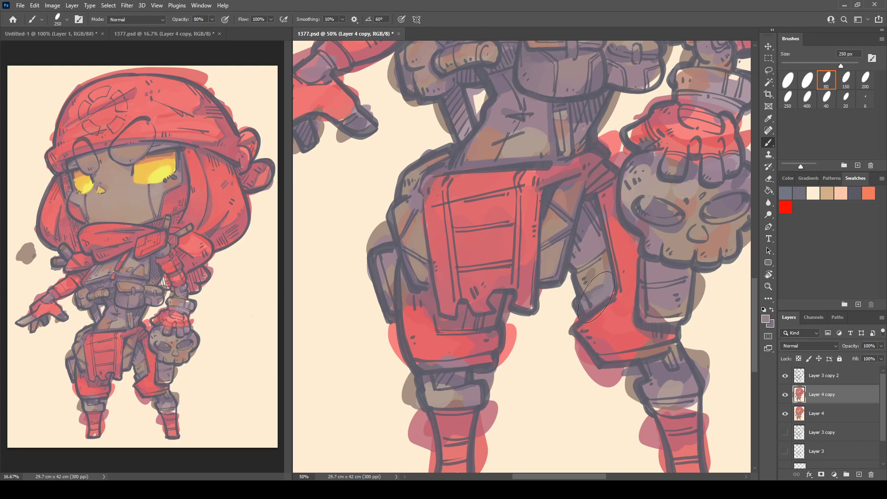
drag(596, 297, 602, 236)
mouse_move(573, 219)
mouse_down()
mouse_move(596, 218)
mouse_move(611, 289)
mouse_move(578, 315)
mouse_move(586, 265)
mouse_move(610, 245)
mouse_move(564, 277)
mouse_up()
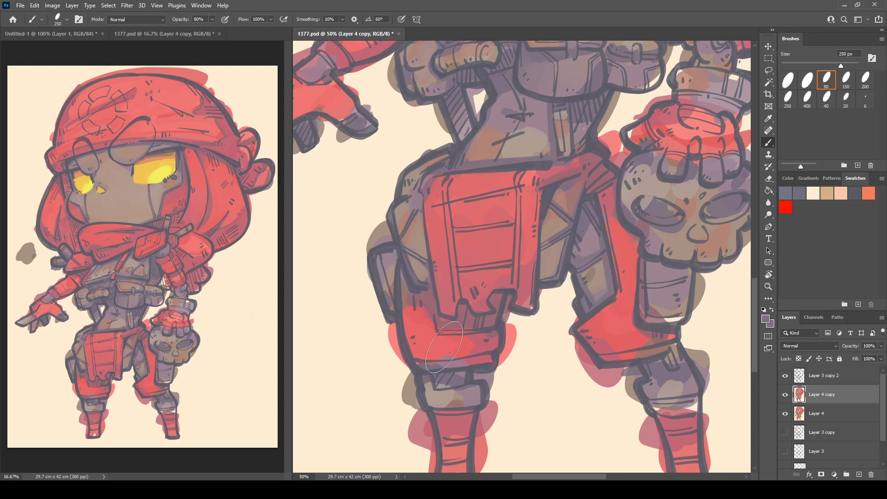
Step: Paint sampled muted red shading on the knee guard below the front flap and on both red lower legs
alt+click(454, 377)
alt+click(426, 302)
drag(404, 291, 406, 349)
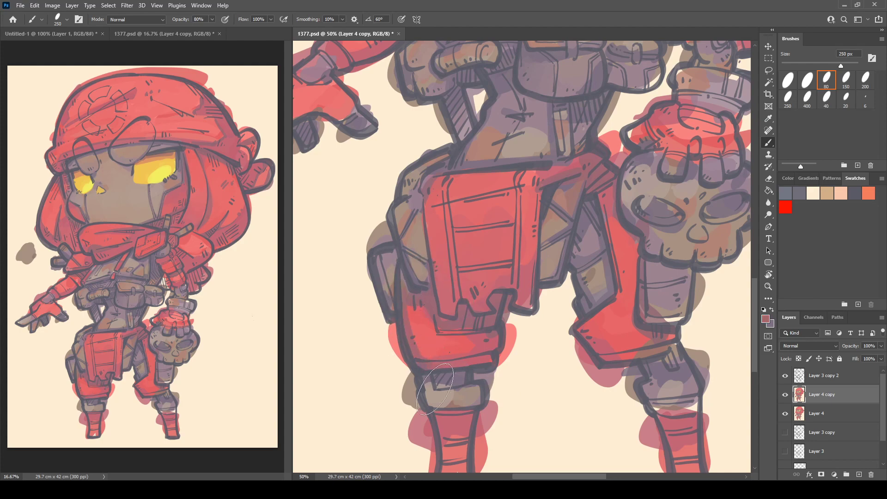
scroll(462, 286, down, 5)
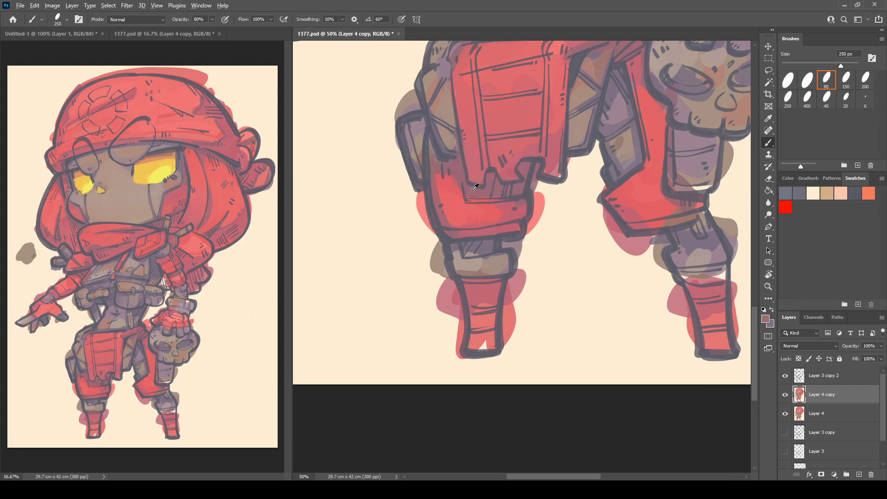
mouse_move(487, 281)
mouse_down()
mouse_move(476, 353)
mouse_move(486, 361)
mouse_move(495, 353)
mouse_up()
alt+click(700, 292)
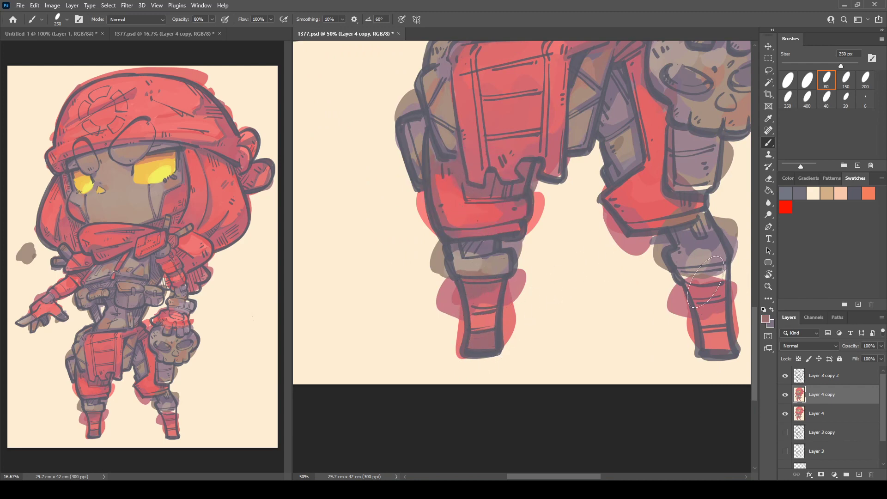
mouse_move(706, 281)
mouse_down()
mouse_move(688, 281)
mouse_move(715, 277)
mouse_move(717, 339)
mouse_move(726, 341)
mouse_move(710, 335)
mouse_move(724, 352)
mouse_up()
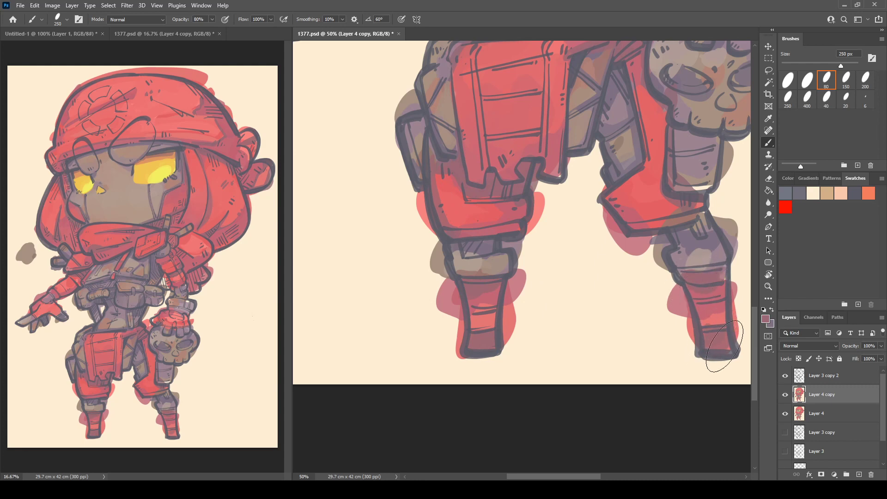
Step: Refine the lower edge of the knee guard and both ankle joints with sampled brown and purple-grey shades
drag(712, 299, 631, 340)
alt+click(616, 289)
mouse_move(627, 291)
mouse_down()
mouse_move(601, 295)
mouse_move(622, 267)
mouse_move(638, 298)
mouse_move(602, 310)
mouse_move(629, 310)
mouse_move(600, 305)
mouse_up()
alt+click(583, 308)
alt+click(594, 301)
alt+click(638, 290)
alt+click(524, 295)
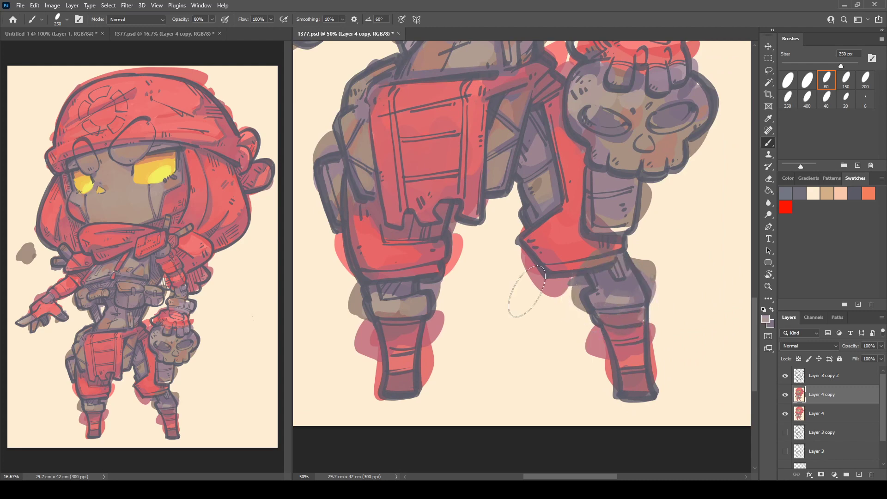
alt+click(390, 288)
alt+click(392, 293)
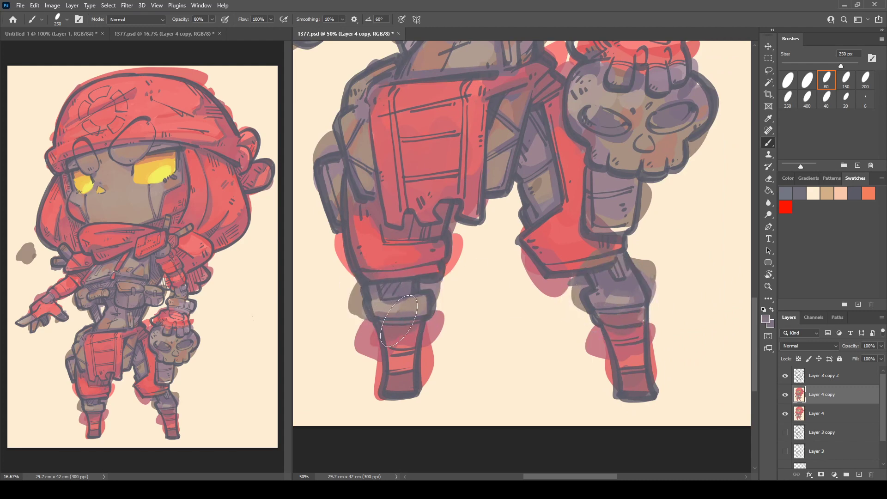
Step: Fill the base of the block under the skull and shade the skull's eye sockets and nose with sampled browns and purples
mouse_move(601, 209)
mouse_down()
mouse_move(527, 276)
mouse_move(542, 298)
mouse_move(546, 291)
mouse_move(521, 298)
mouse_move(518, 243)
mouse_move(531, 235)
mouse_up()
alt+click(535, 289)
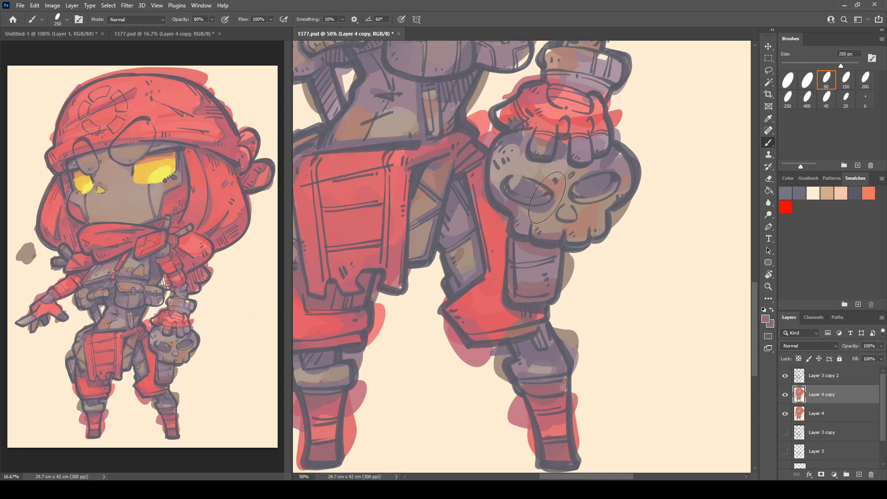
alt+click(545, 197)
mouse_move(520, 190)
mouse_down()
mouse_move(545, 193)
mouse_move(522, 171)
mouse_move(528, 194)
mouse_up()
alt+click(542, 174)
alt+click(525, 193)
mouse_move(582, 190)
mouse_down()
mouse_move(628, 151)
mouse_move(617, 162)
mouse_up()
alt+click(620, 162)
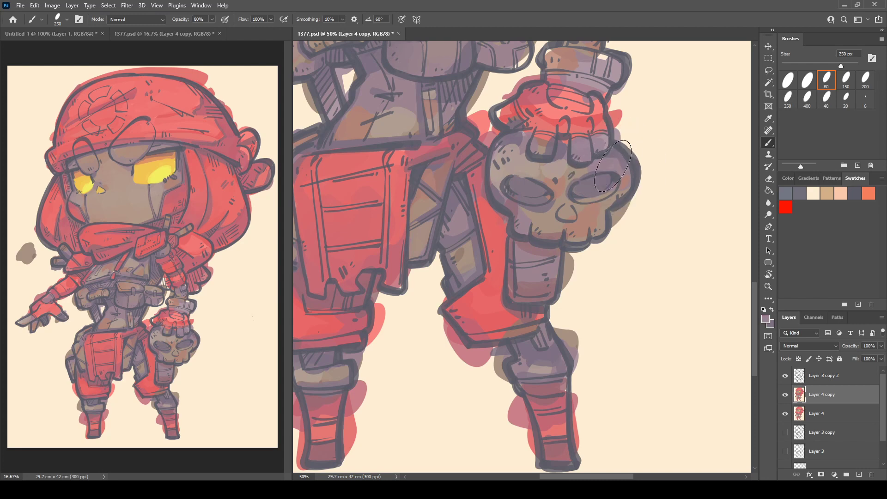
alt+click(564, 178)
mouse_move(561, 180)
mouse_down()
mouse_move(545, 181)
mouse_move(559, 170)
mouse_move(568, 194)
mouse_move(556, 215)
mouse_move(578, 217)
mouse_move(569, 235)
mouse_up()
alt+click(529, 191)
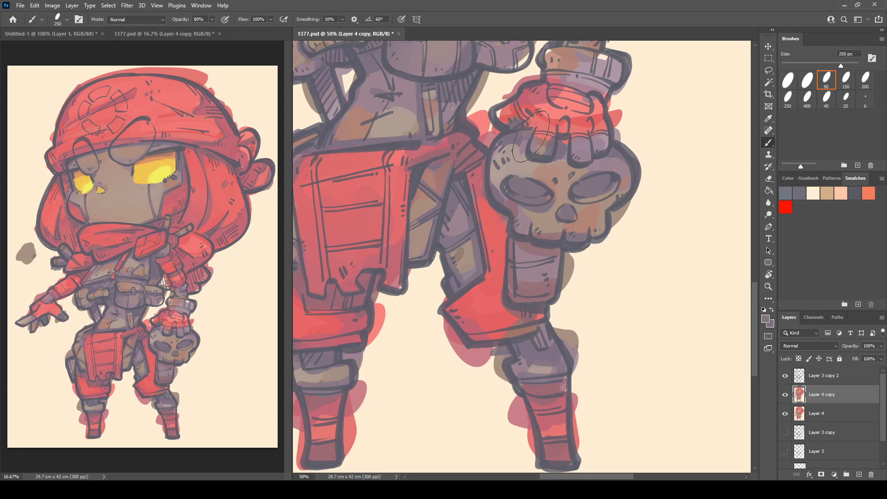
Step: Paint darker red shading along the front flap's horizontal bands, vertical borders and lower edge using a sampled red
drag(524, 147, 653, 221)
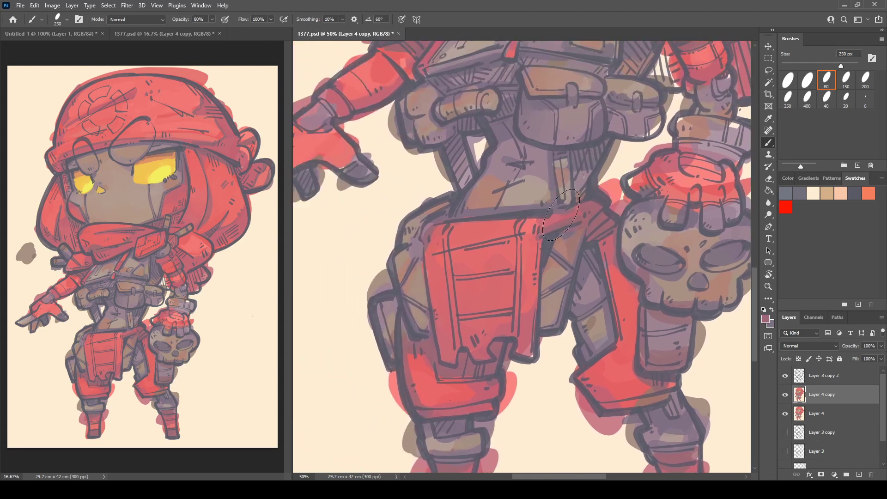
alt+click(595, 207)
drag(476, 248, 509, 238)
drag(459, 280, 509, 273)
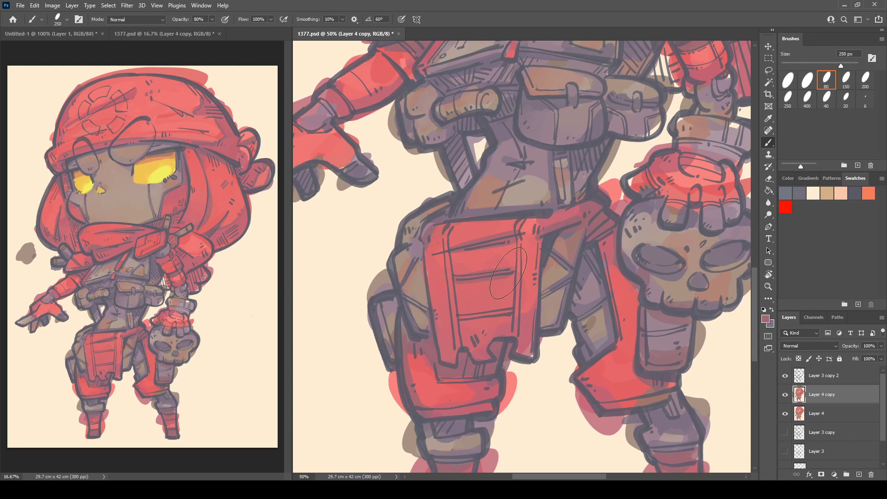
drag(458, 318, 513, 298)
drag(448, 254, 455, 334)
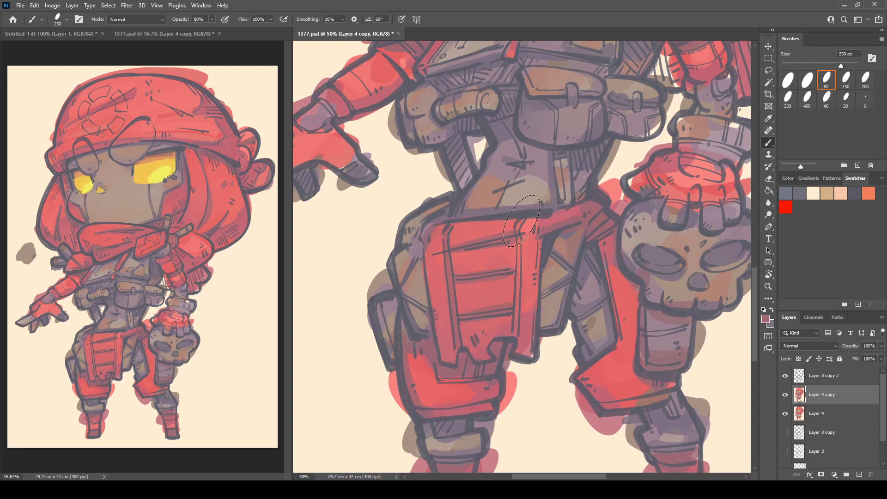
mouse_move(521, 223)
mouse_down()
mouse_move(516, 325)
mouse_move(517, 309)
mouse_move(433, 281)
mouse_move(423, 253)
mouse_move(437, 339)
mouse_up()
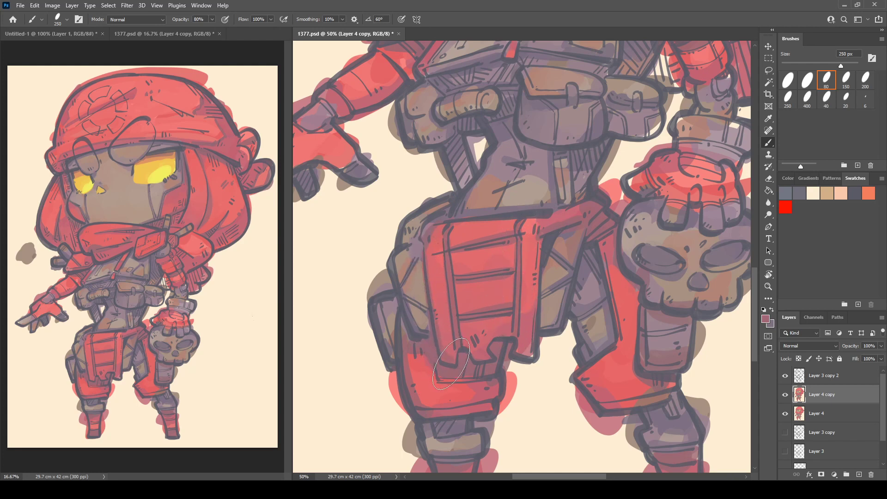
drag(516, 346, 528, 345)
mouse_move(553, 258)
mouse_down()
mouse_move(596, 215)
mouse_move(555, 184)
mouse_up()
Step: Even out the red glove gripping the skull with sampled red
drag(507, 415, 467, 361)
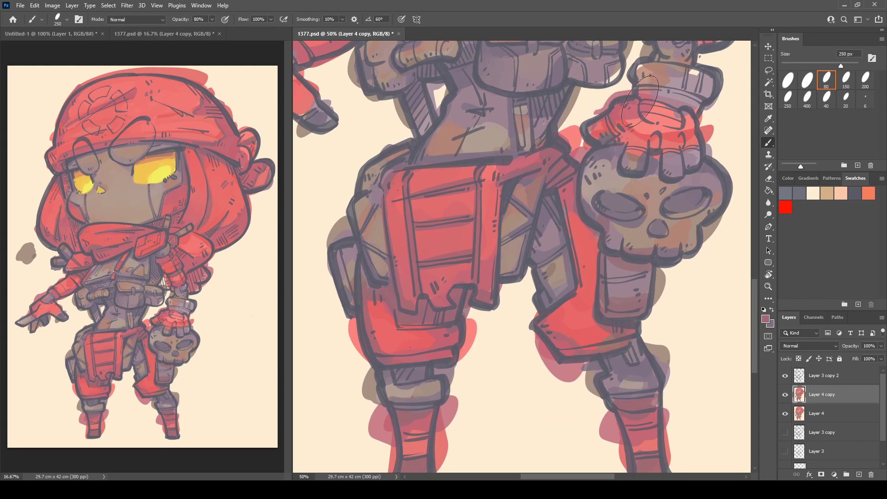
drag(689, 108, 624, 135)
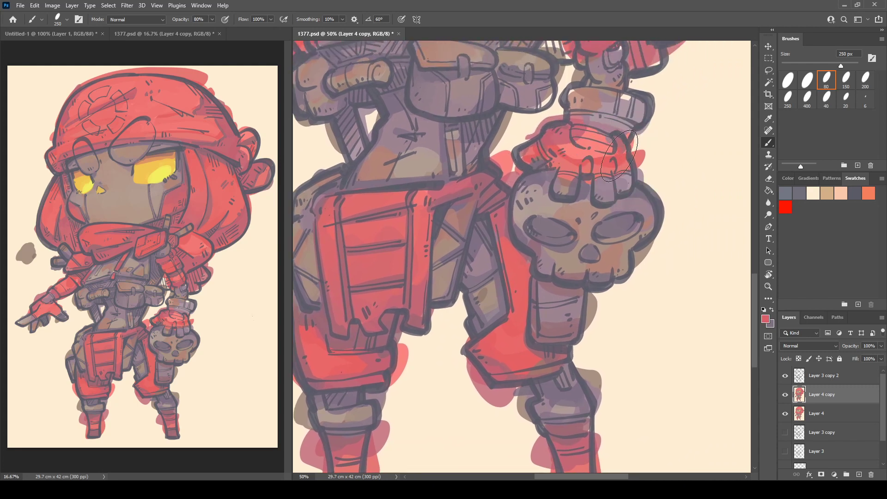
alt+click(619, 151)
drag(599, 138, 553, 189)
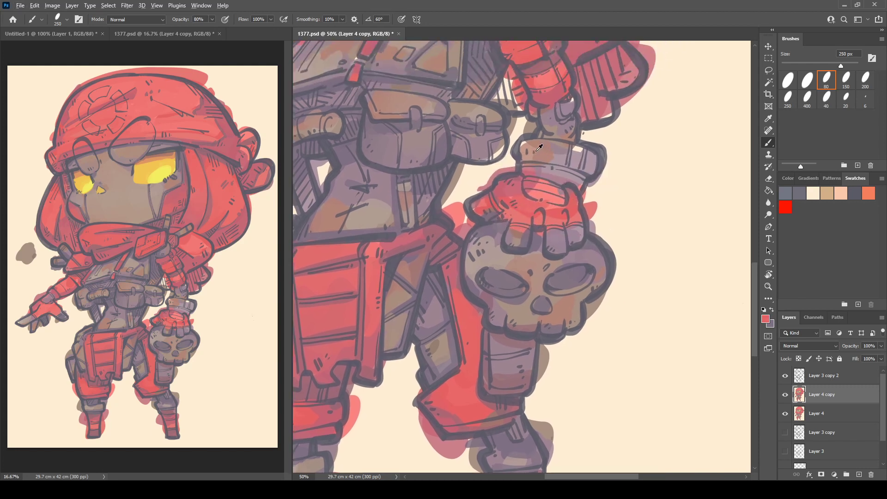
Step: Repaint the wrist cuff above the glove with sampled brown and add purple shading to the back of the hand
alt+click(528, 146)
mouse_move(528, 146)
mouse_down()
mouse_move(553, 169)
mouse_move(529, 184)
mouse_move(557, 180)
mouse_move(529, 185)
mouse_move(547, 175)
mouse_move(539, 276)
mouse_up()
alt+click(521, 226)
alt+click(542, 157)
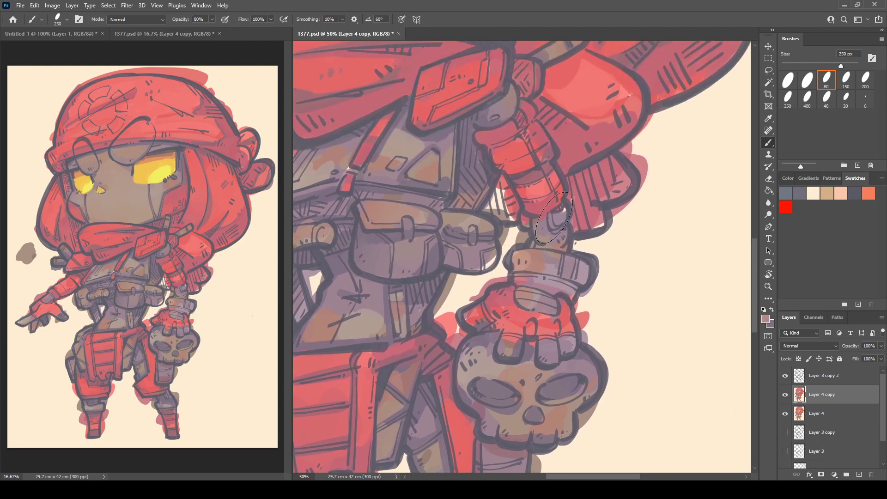
Step: Fill the gaps beside the forearm with sampled red and repaint the smaller waist pouch with sampled brown and purple
alt+click(526, 193)
mouse_move(536, 190)
mouse_down()
mouse_move(552, 178)
mouse_move(547, 190)
mouse_move(500, 194)
mouse_up()
alt+click(468, 218)
drag(464, 221, 447, 230)
alt+click(406, 211)
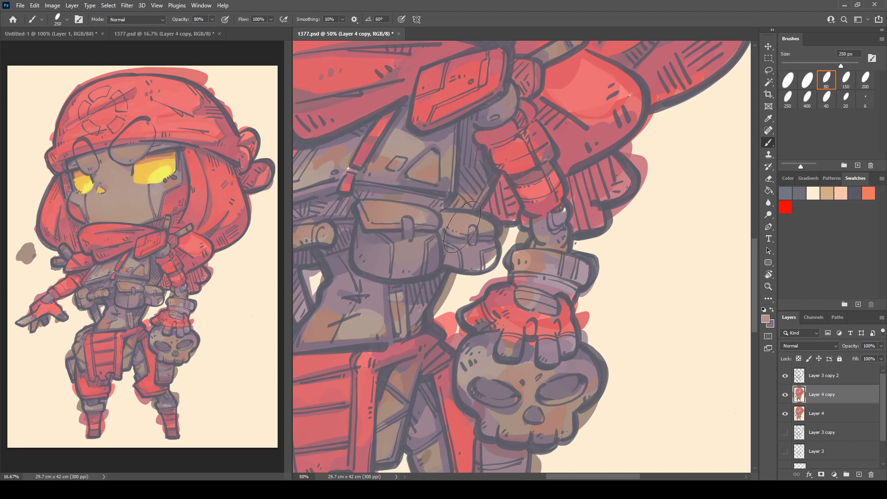
alt+click(494, 241)
mouse_move(492, 249)
mouse_down()
mouse_move(487, 264)
mouse_move(465, 262)
mouse_up()
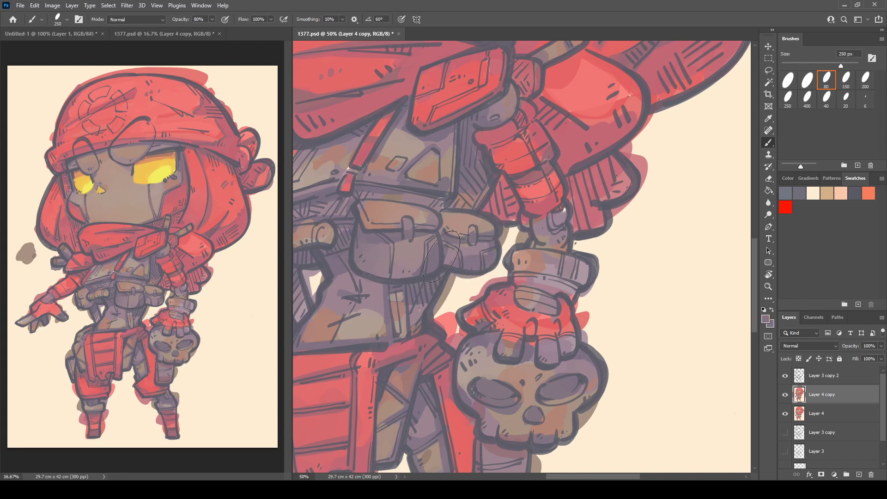
drag(472, 207, 444, 278)
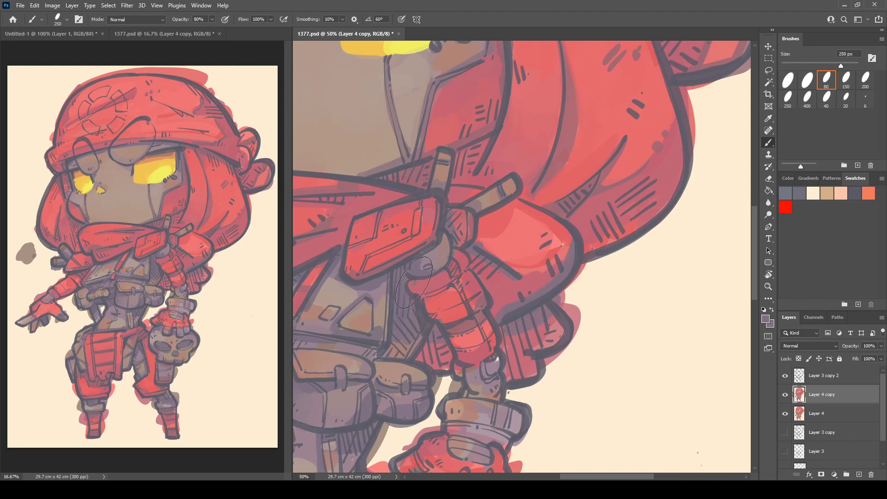
scroll(559, 222, up, 5)
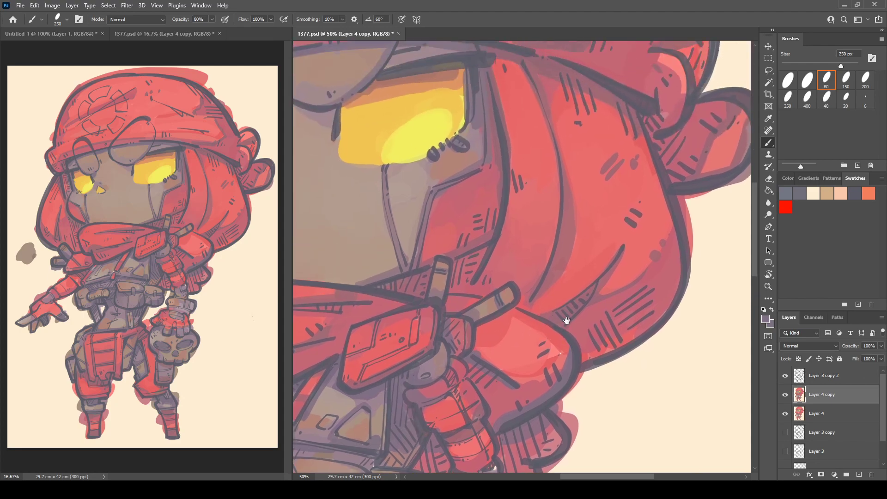
mouse_move(562, 192)
mouse_down()
mouse_move(560, 172)
mouse_move(574, 253)
mouse_up()
scroll(574, 253, up, 7)
scroll(574, 253, right, 2)
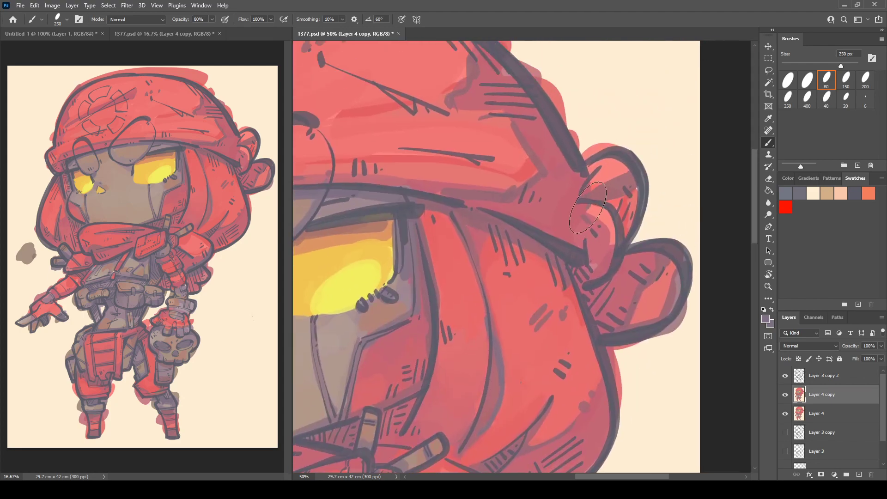
Step: Extend the darker shaded fold on the side of the bandana near the knot with sampled dark red
scroll(603, 224, up, 3)
scroll(629, 208, left, 5)
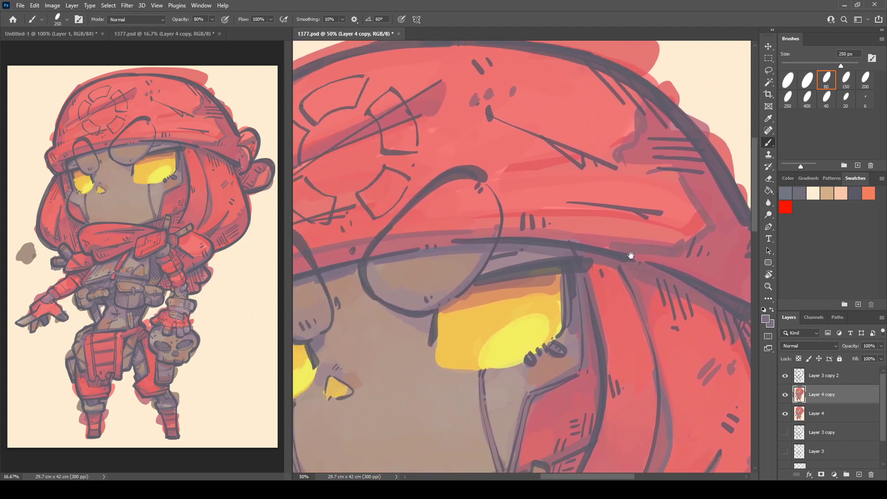
alt+click(581, 154)
scroll(531, 185, up, 3)
scroll(532, 185, right, 4)
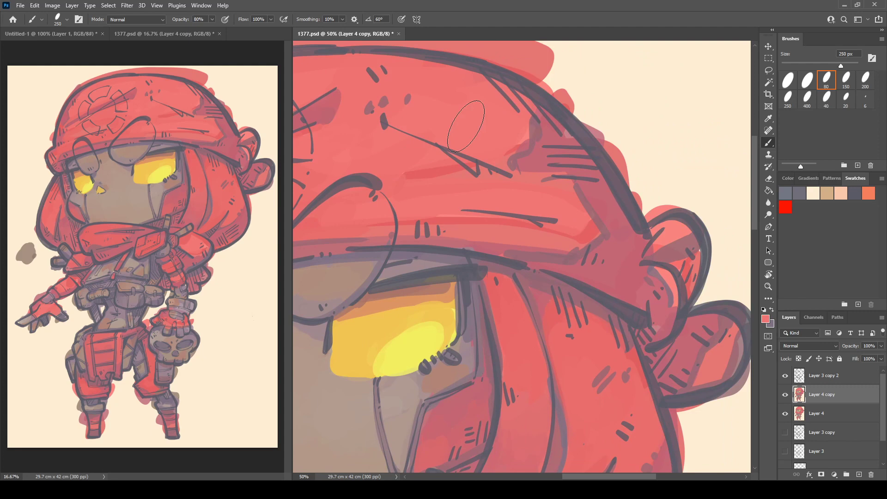
alt+click(540, 134)
mouse_move(530, 96)
mouse_down()
mouse_move(535, 134)
mouse_move(514, 162)
mouse_up()
alt+click(531, 151)
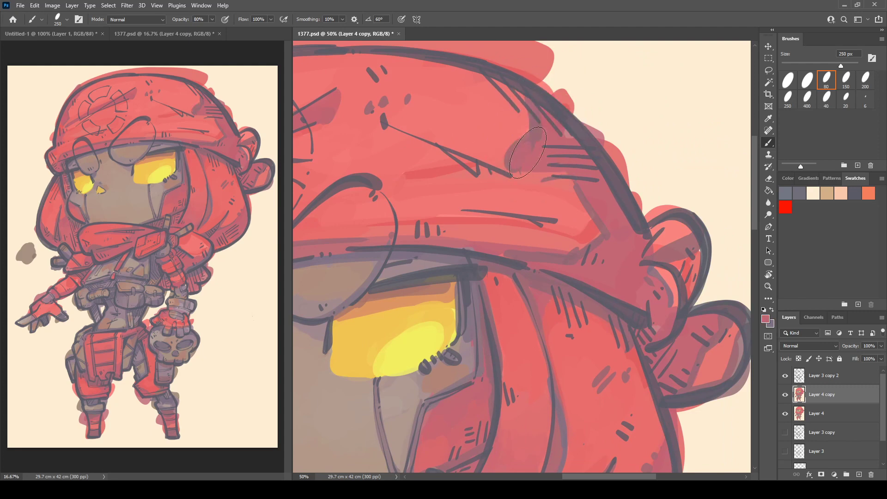
Step: Blend the shading along the bandana's lower band with sampled reds and undo the last dark stroke near the knot
alt+click(565, 259)
alt+click(612, 203)
drag(587, 251, 686, 219)
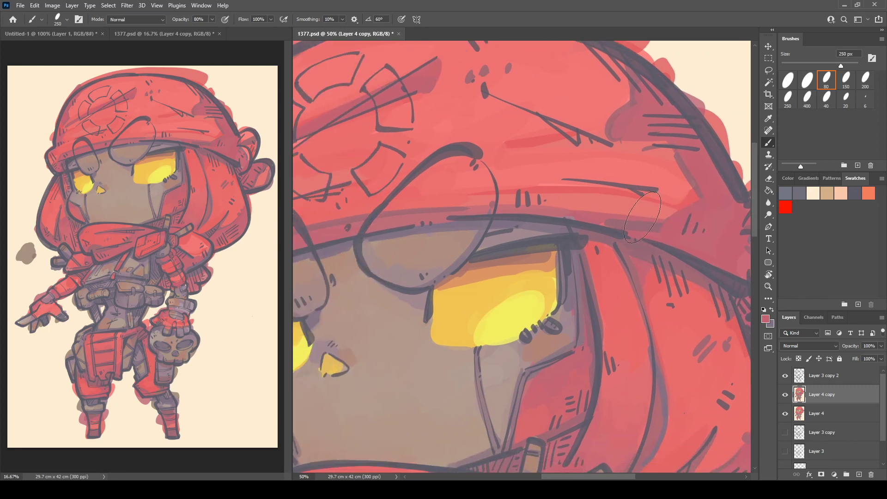
alt+click(632, 199)
mouse_move(580, 211)
mouse_down()
mouse_move(659, 223)
mouse_move(542, 203)
mouse_up()
alt+click(464, 211)
alt+click(548, 196)
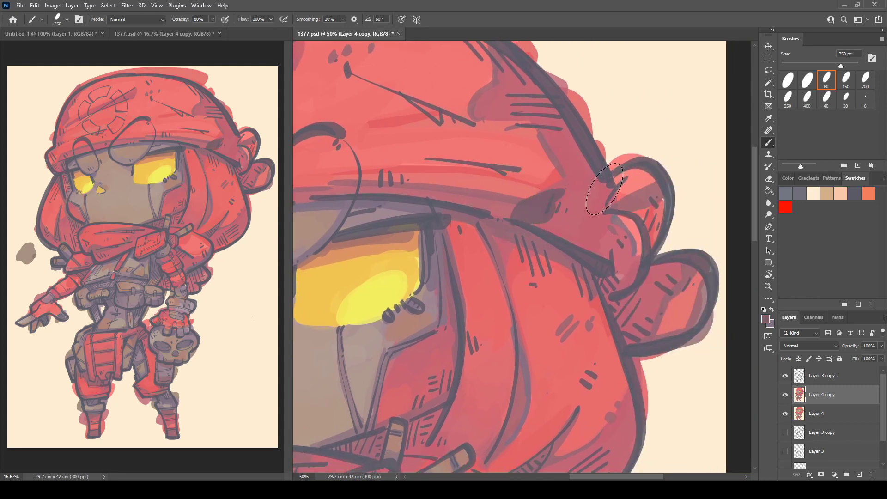
key(ctrl+z)
Step: Even out the bandana's band beside the knot and the upper knot loop with sampled red
alt+click(535, 194)
mouse_move(590, 238)
mouse_down()
mouse_move(621, 260)
mouse_move(616, 249)
mouse_move(643, 238)
mouse_move(657, 200)
mouse_move(639, 207)
mouse_move(654, 214)
mouse_move(655, 243)
mouse_up()
drag(573, 177, 608, 179)
alt+click(656, 199)
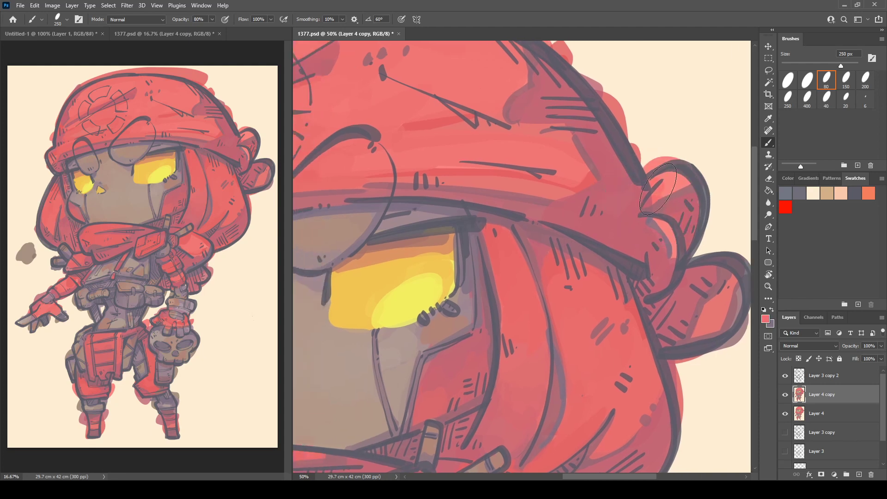
mouse_move(661, 193)
mouse_down()
mouse_move(680, 192)
mouse_move(662, 216)
mouse_up()
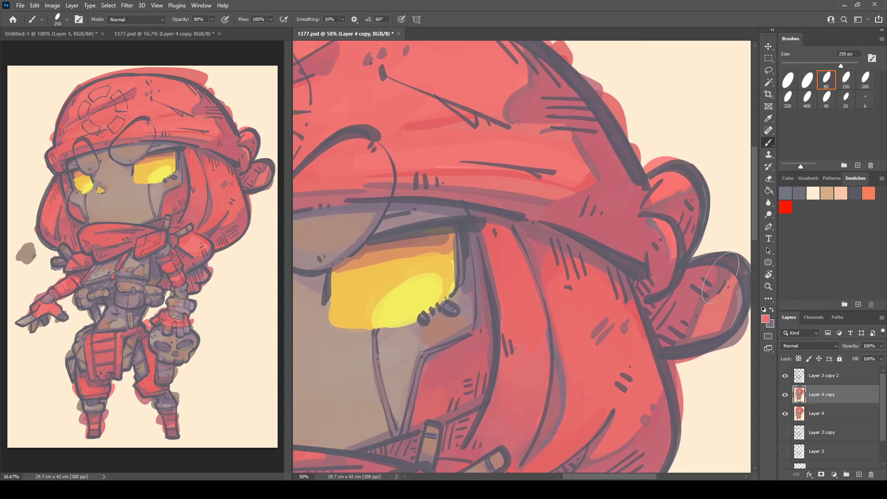
drag(582, 205, 666, 243)
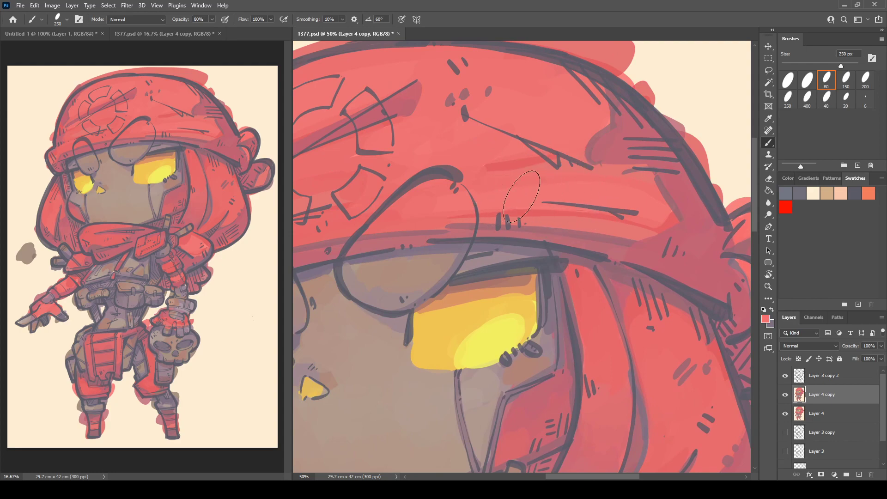
Step: Check the colouring of the bandana, face, scarf and body up close and across the whole figure
drag(455, 192, 502, 152)
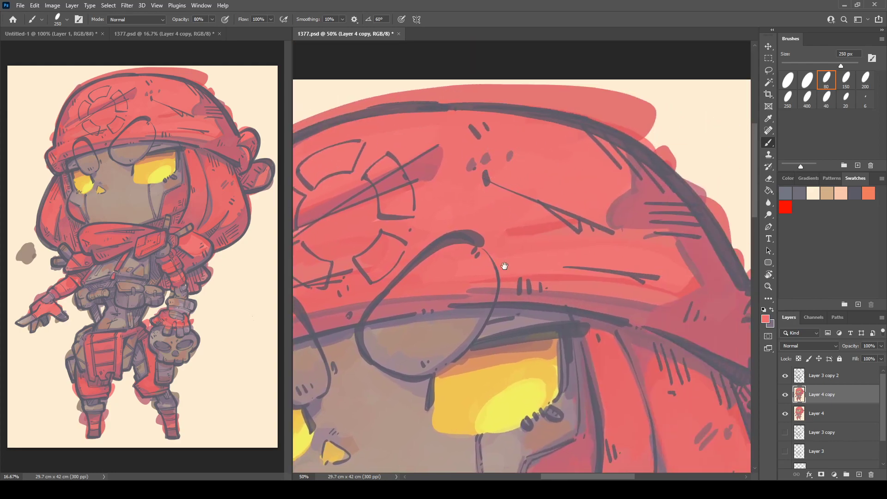
drag(493, 347, 488, 264)
mouse_move(426, 349)
mouse_down()
mouse_move(599, 175)
mouse_move(628, 106)
mouse_up()
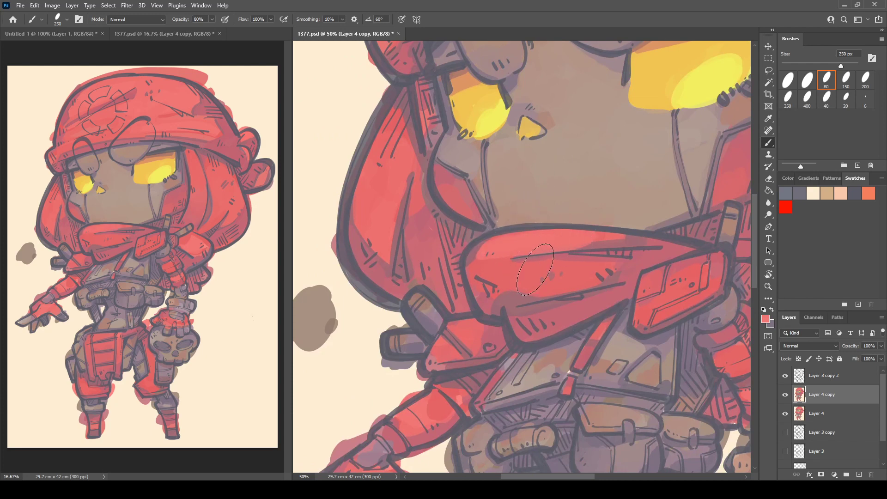
mouse_move(642, 207)
mouse_down()
mouse_move(580, 253)
mouse_move(565, 299)
mouse_move(571, 317)
mouse_up()
drag(398, 204, 501, 164)
key(ctrl+minus)
key(ctrl+minus)
key(ctrl+minus)
key(ctrl+minus)
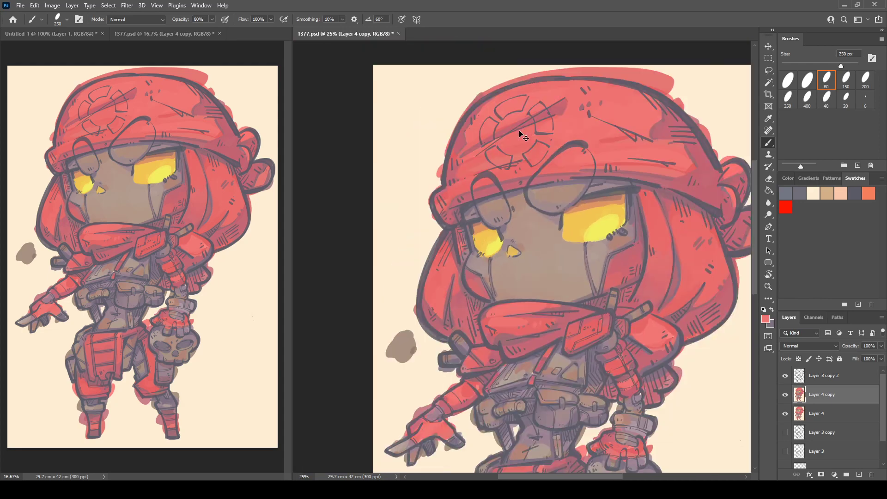
key(ctrl+plus)
key(ctrl+shift+h)
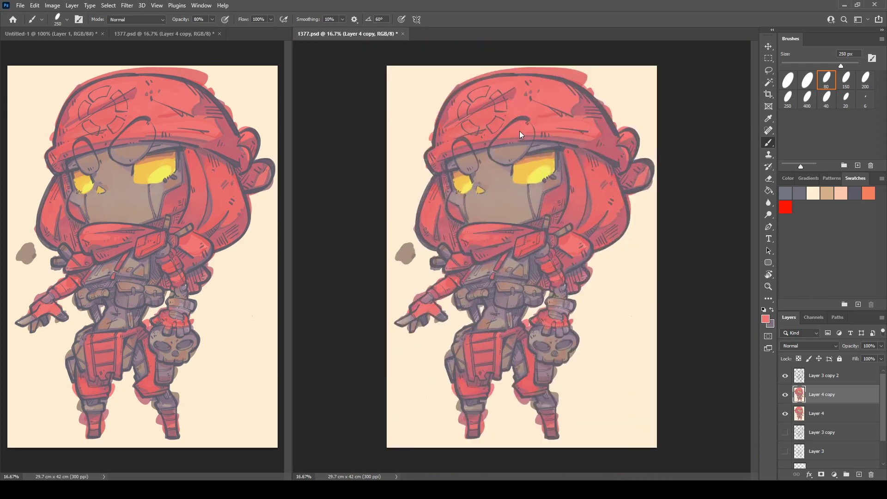
key(ctrl+shift+h)
key(ctrl+plus)
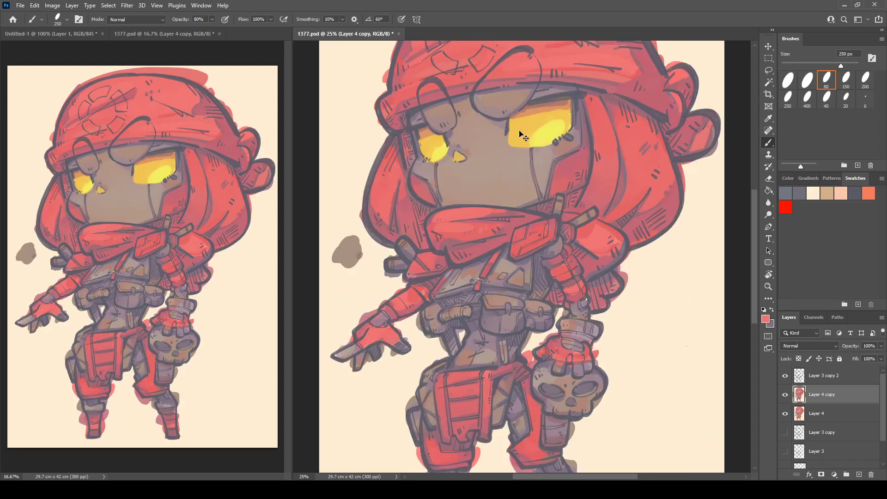
Step: Duplicate the line art layer Layer 3 copy 2 and hide the original
key(ctrl+plus)
click(815, 375)
key(ctrl+j)
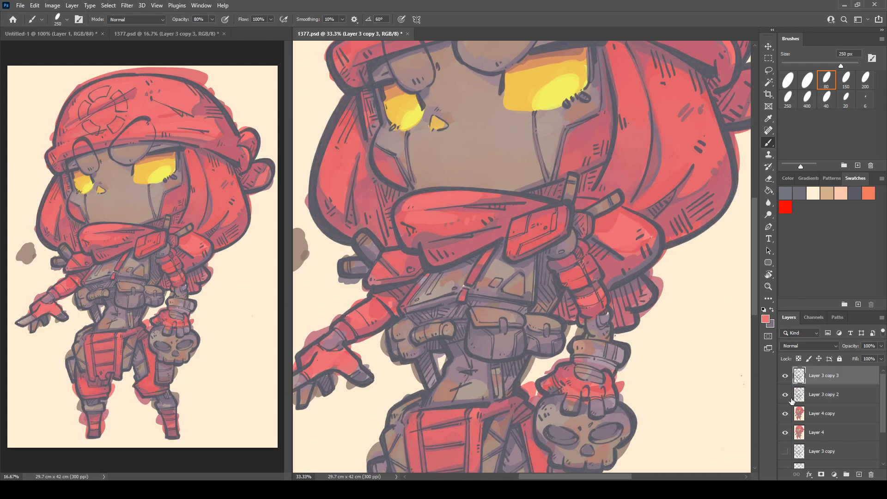
click(785, 394)
Step: Paint the segments of the bandana's round emblem on Layer 4 copy with cream sampled from the background
drag(597, 226, 635, 384)
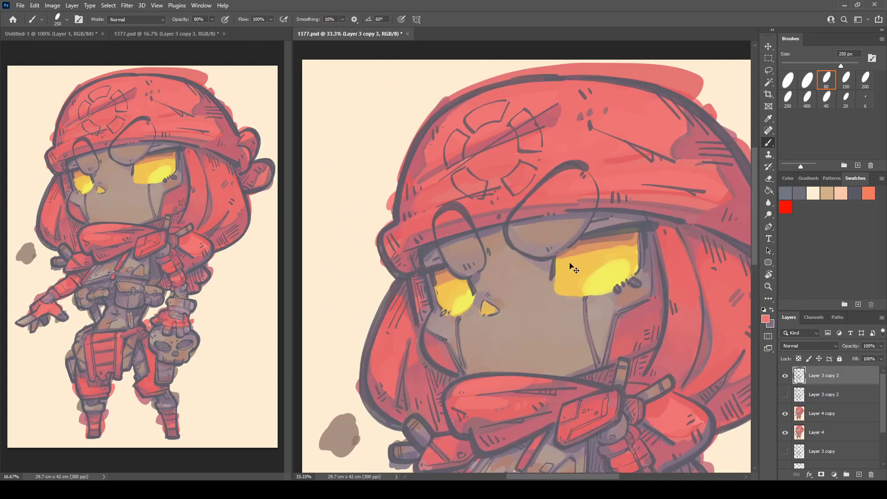
key(ctrl+plus)
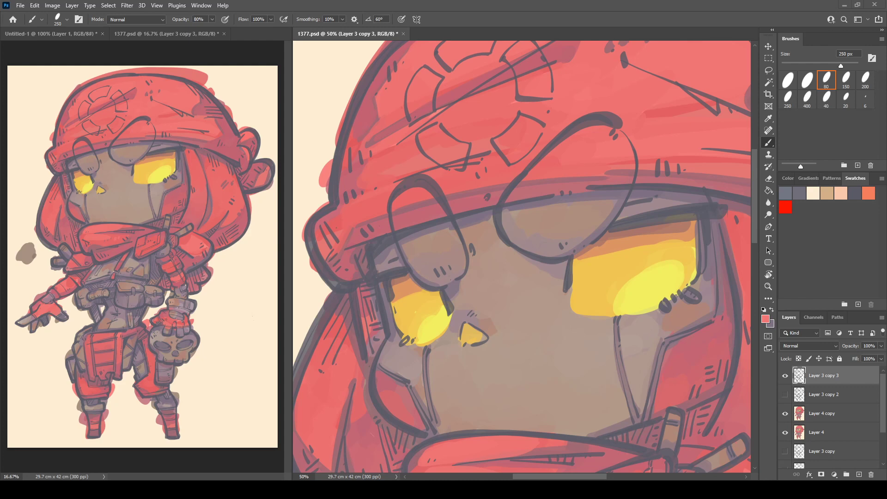
drag(471, 183, 476, 263)
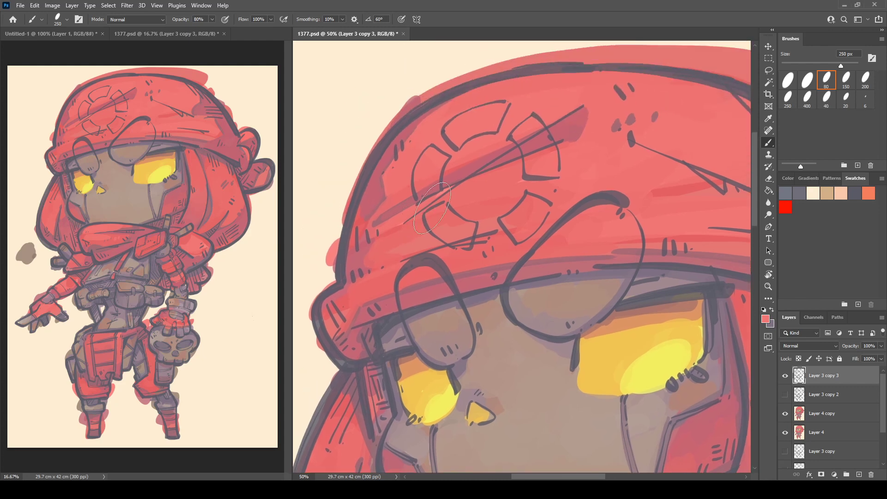
key(r)
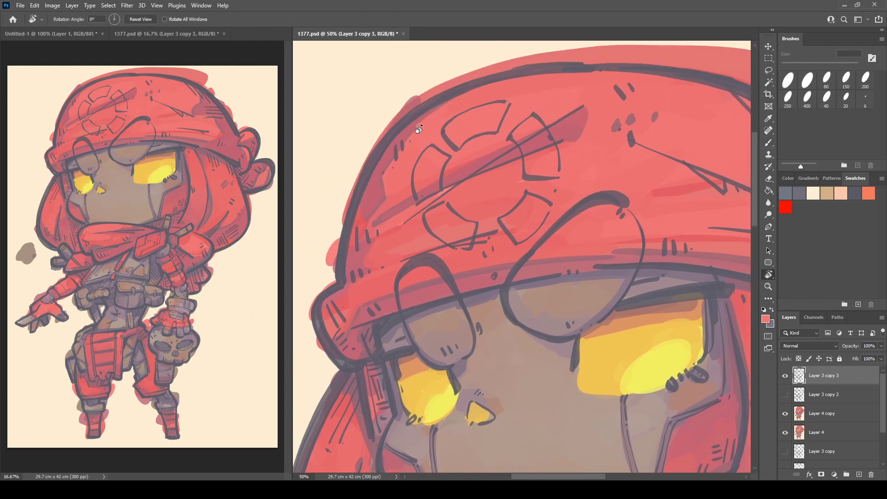
drag(421, 125, 460, 138)
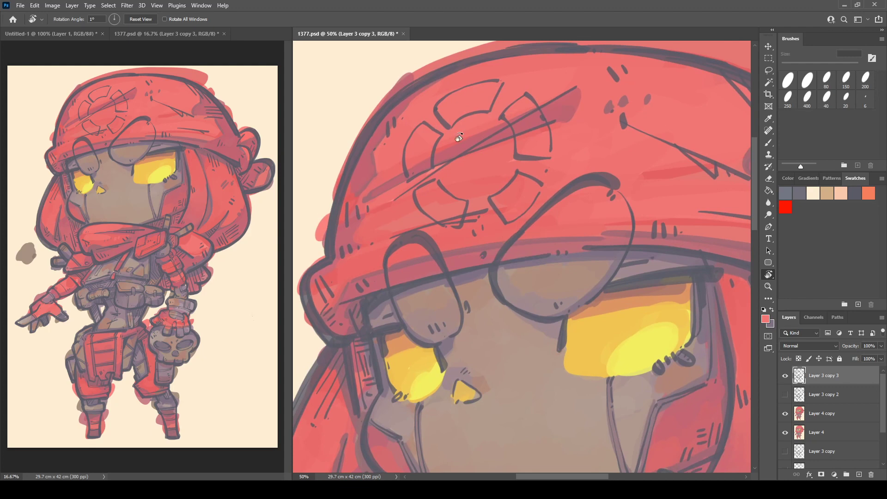
click(813, 414)
key(b)
alt+click(348, 114)
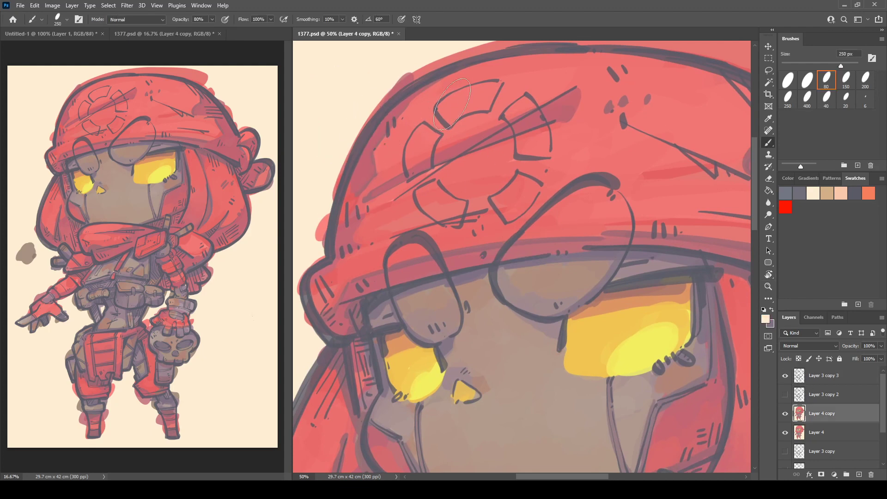
mouse_move(441, 106)
mouse_down()
mouse_move(461, 96)
mouse_move(450, 100)
mouse_move(467, 92)
mouse_move(449, 110)
mouse_move(444, 105)
mouse_move(471, 98)
mouse_move(451, 115)
mouse_move(496, 89)
mouse_move(482, 88)
mouse_move(485, 103)
mouse_move(447, 105)
mouse_move(448, 123)
mouse_move(425, 137)
mouse_move(422, 129)
mouse_move(409, 159)
mouse_move(417, 135)
mouse_move(414, 167)
mouse_move(422, 137)
mouse_move(432, 139)
mouse_move(427, 164)
mouse_up()
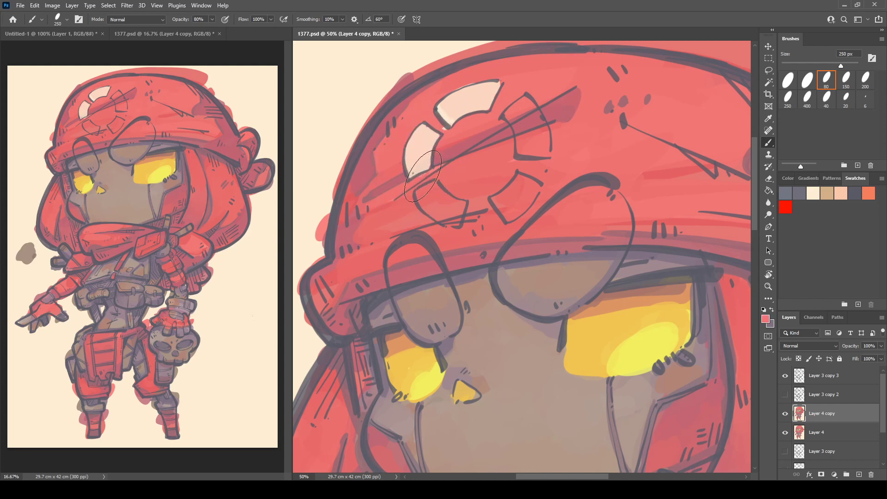
Step: Fill the remaining lower-left, right and lower-right segments of the bandana's ring emblem with the pale cream-pink colour
alt+click(428, 128)
alt+click(366, 85)
mouse_move(434, 187)
mouse_down()
mouse_move(422, 193)
mouse_move(446, 216)
mouse_up()
mouse_move(428, 195)
mouse_down()
mouse_move(459, 210)
mouse_move(453, 231)
mouse_up()
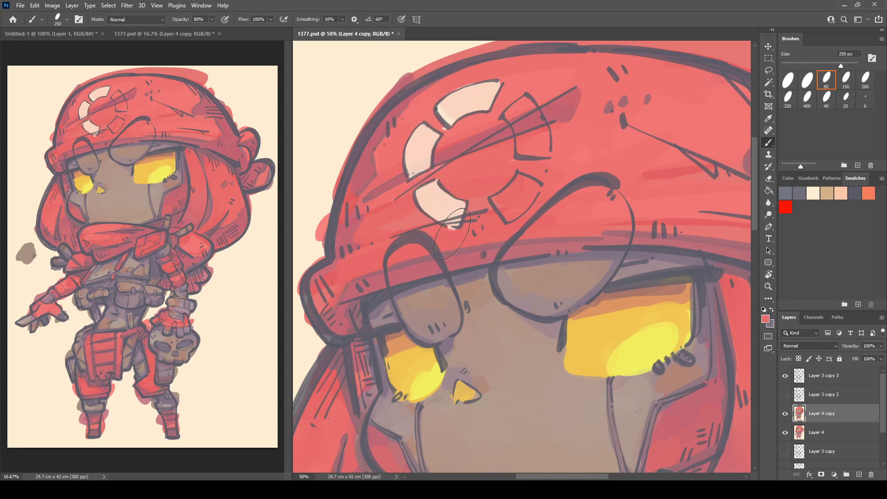
alt+click(335, 113)
alt+click(378, 83)
mouse_move(523, 103)
mouse_down()
mouse_move(510, 118)
mouse_move(535, 119)
mouse_move(531, 139)
mouse_move(522, 120)
mouse_move(529, 148)
mouse_move(546, 148)
mouse_move(548, 137)
mouse_up()
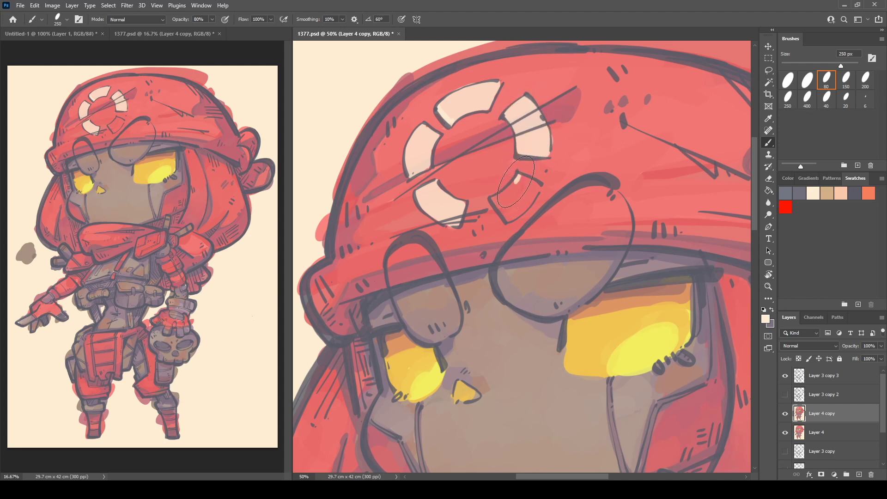
mouse_move(513, 184)
mouse_down()
mouse_move(500, 205)
mouse_move(523, 184)
mouse_move(512, 209)
mouse_move(536, 186)
mouse_move(505, 213)
mouse_up()
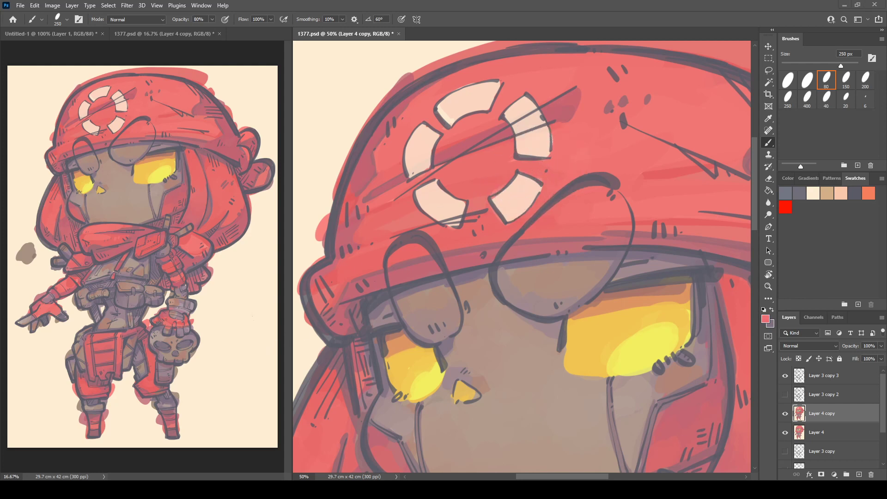
Step: Paint a greyish-pink shadow across the lower ends of the emblem's left and lower-left segments
key(i)
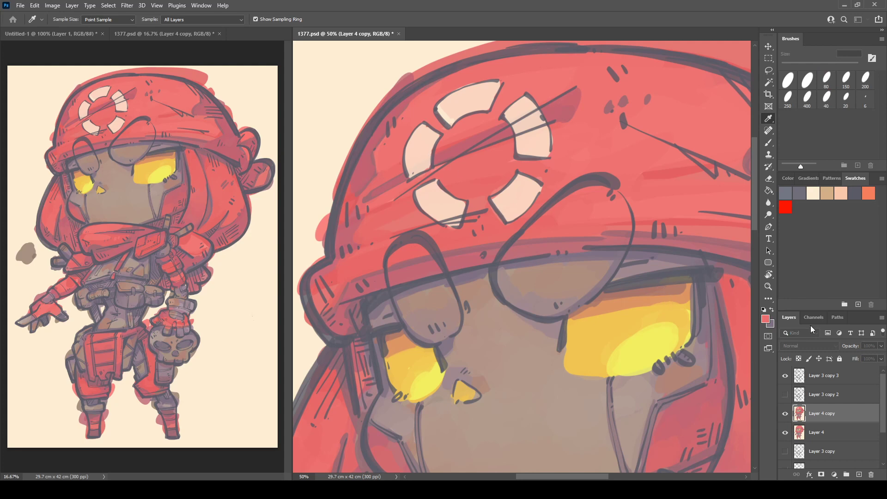
click(839, 278)
drag(415, 169, 431, 161)
alt+click(426, 168)
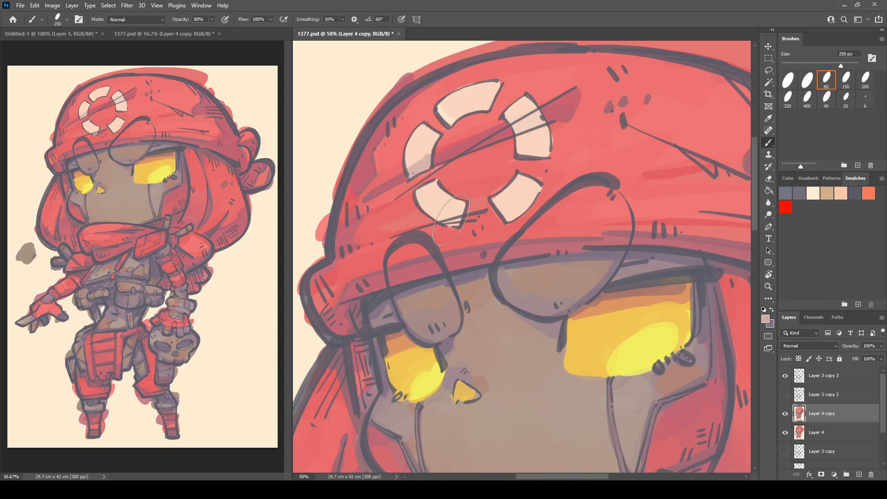
mouse_move(451, 220)
mouse_down()
mouse_move(428, 189)
mouse_move(418, 197)
mouse_move(432, 196)
mouse_move(423, 194)
mouse_up()
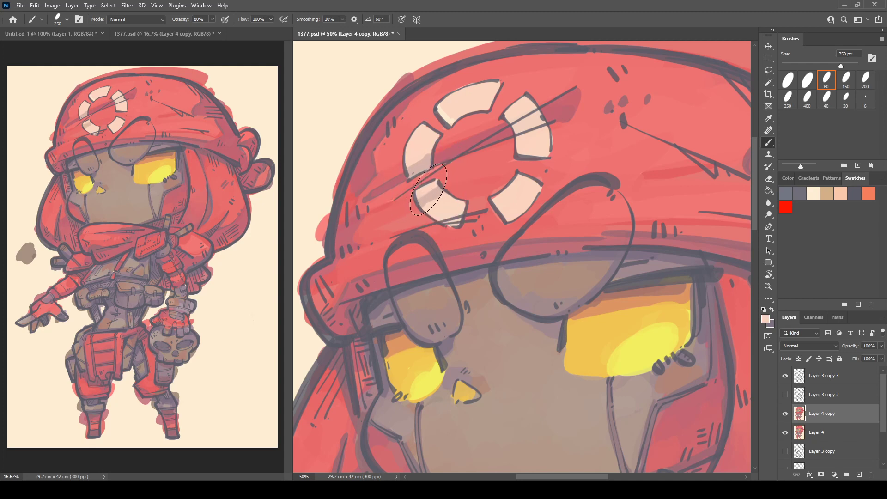
Step: Blend the shadow edges on the emblem's left and lower-left segments using tones sampled from the segments
alt+click(421, 154)
drag(421, 157, 411, 162)
alt+click(431, 205)
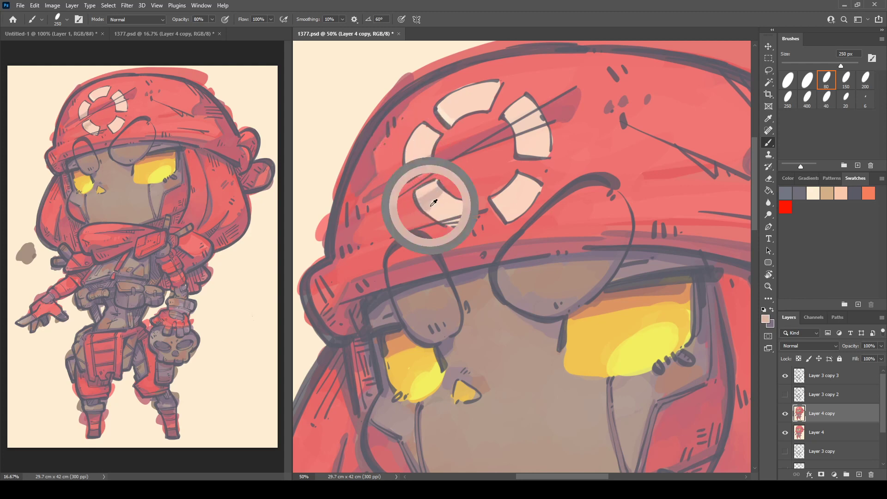
alt+click(437, 203)
mouse_move(430, 206)
mouse_down()
mouse_move(447, 210)
mouse_move(439, 189)
mouse_up()
alt+click(445, 205)
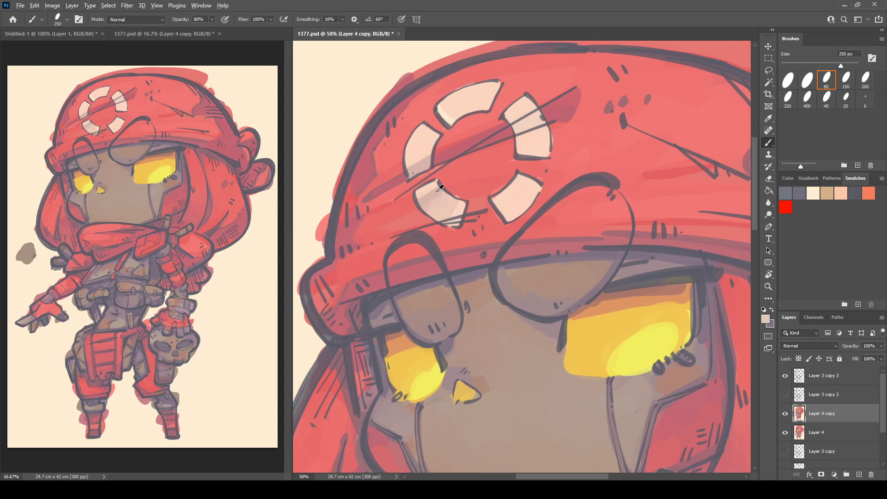
alt+click(441, 194)
Step: Add soft greyish-pink shading to the emblem's right, top and lower-right segments
mouse_move(537, 133)
mouse_down()
mouse_move(523, 123)
mouse_move(536, 120)
mouse_move(528, 125)
mouse_up()
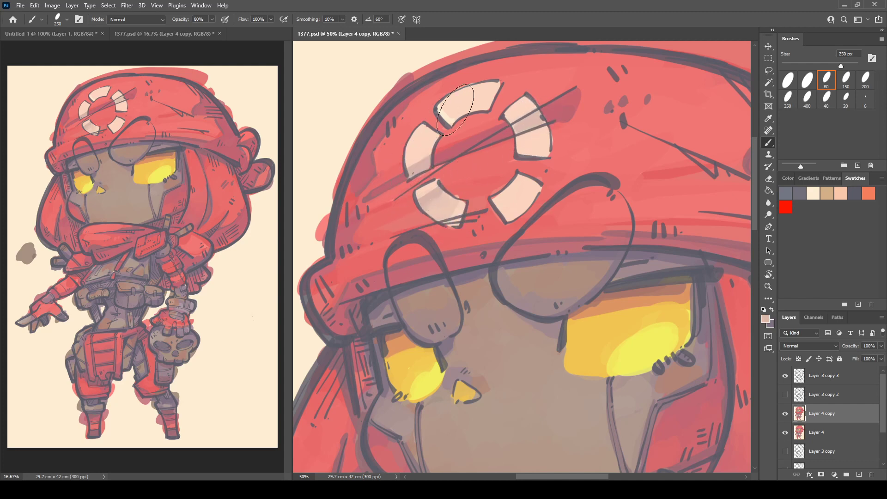
drag(456, 110, 477, 103)
mouse_move(512, 192)
mouse_down()
mouse_move(502, 192)
mouse_move(518, 180)
mouse_up()
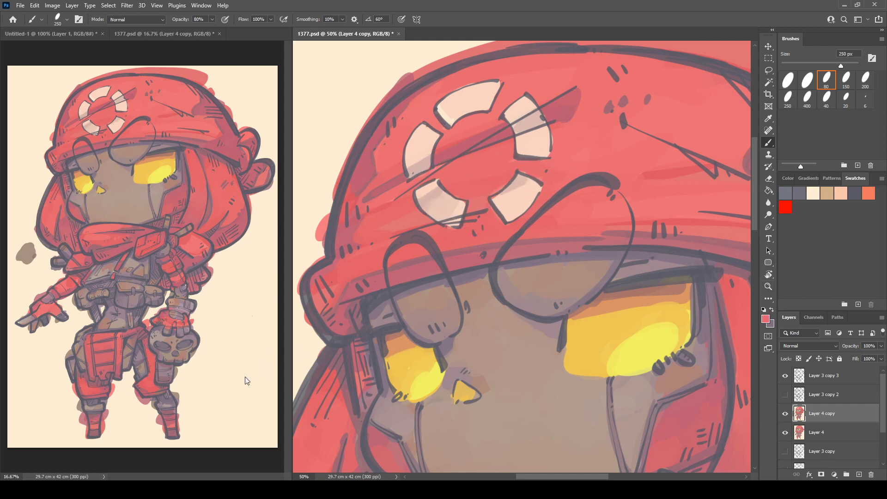
Step: Deepen the shading on the emblem's lower-left and right segments with a darker tone, undoing the extra stroke on the top segment
key(i)
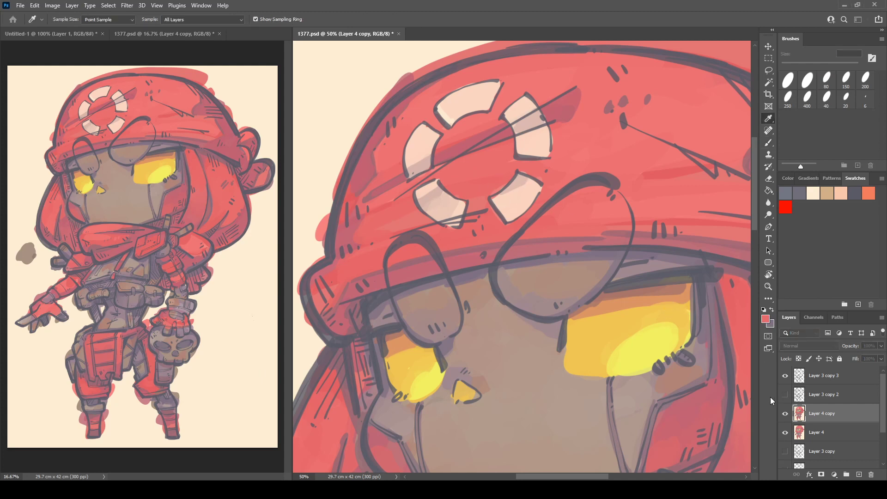
click(844, 299)
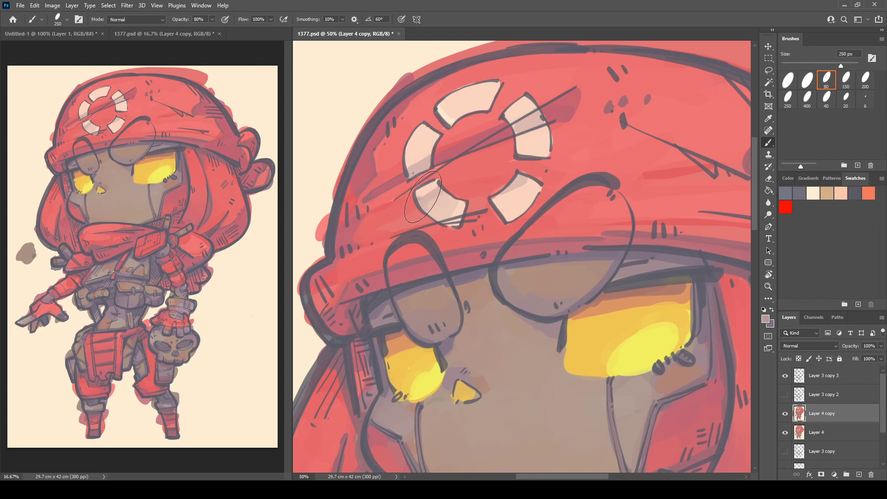
drag(424, 198, 437, 189)
drag(521, 120, 544, 108)
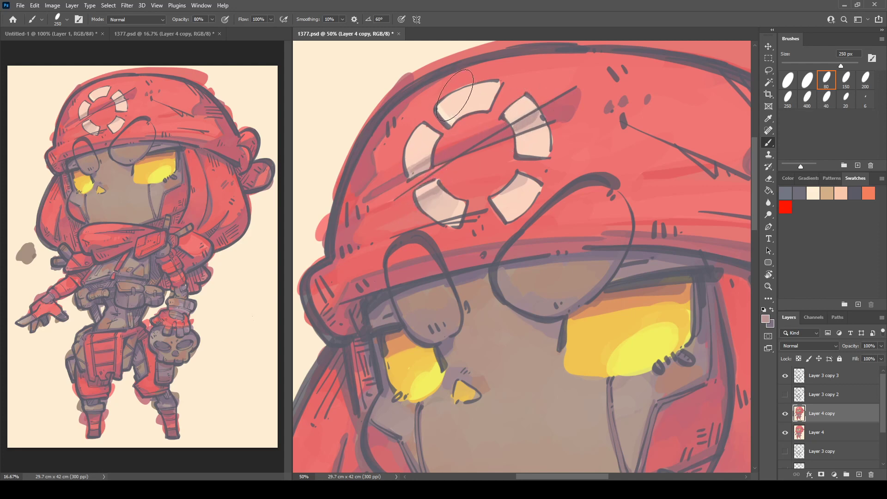
mouse_move(455, 96)
mouse_down()
mouse_move(486, 83)
mouse_move(451, 95)
mouse_up()
key(ctrl+z)
Step: On Layer 3 copy 3, recolour the line art along the bandana's left edge and folded brim in muted maroon
click(805, 380)
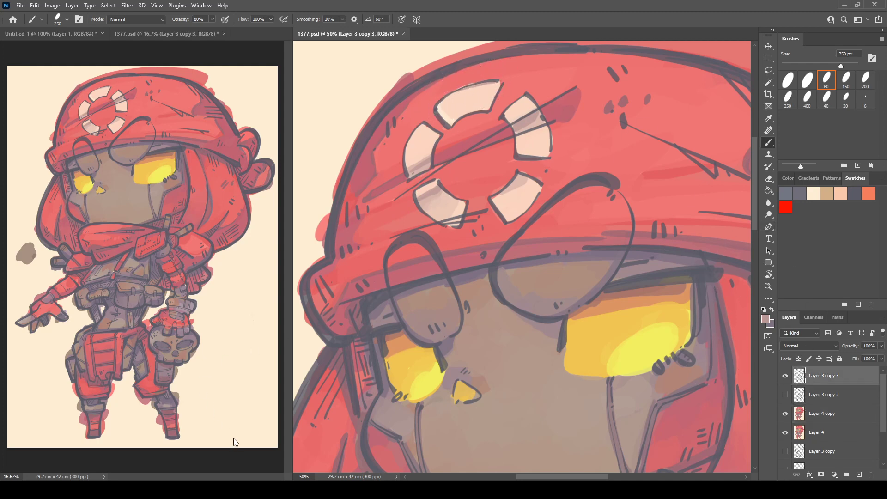
alt+click(372, 195)
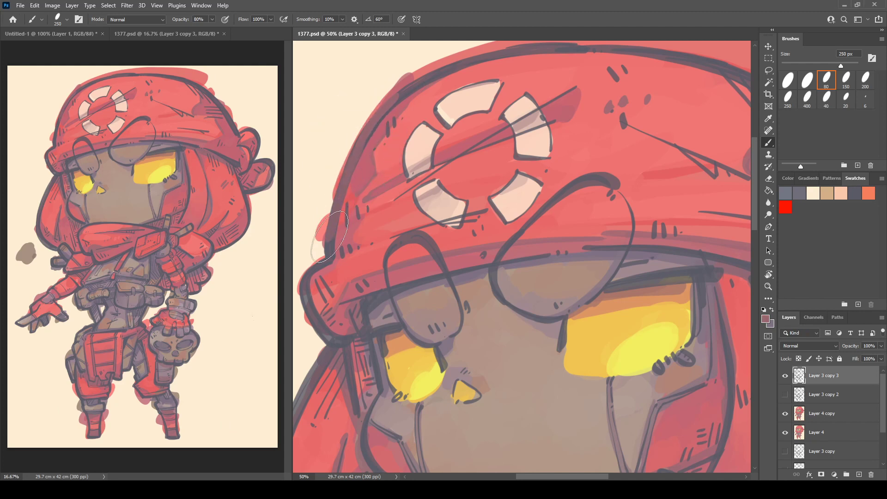
drag(329, 237, 323, 227)
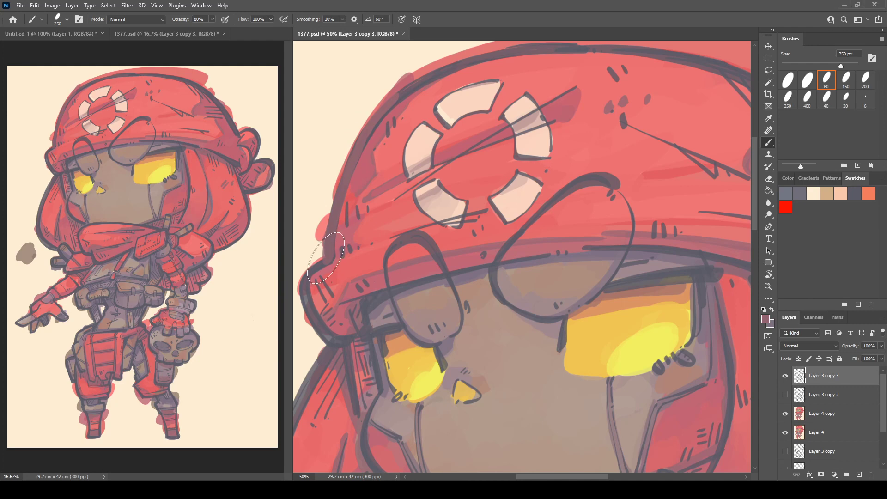
mouse_move(326, 258)
mouse_down()
mouse_move(373, 202)
mouse_move(355, 226)
mouse_move(376, 272)
mouse_up()
alt+click(356, 217)
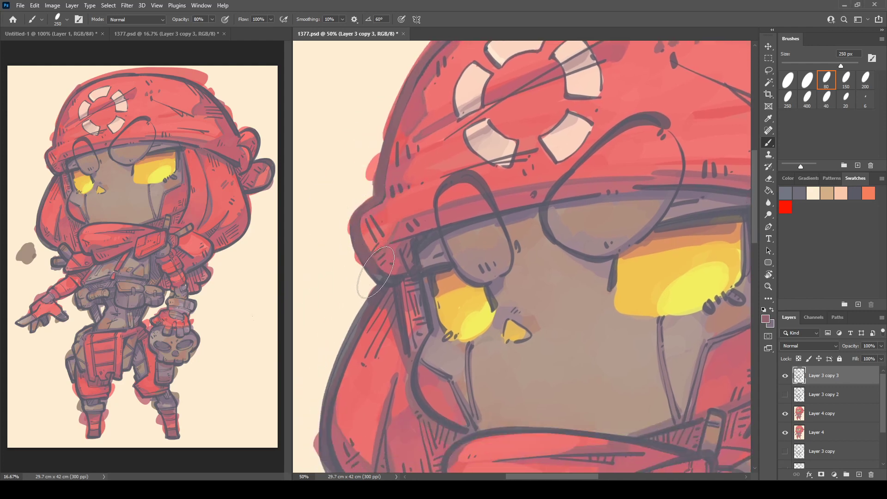
drag(388, 157, 350, 221)
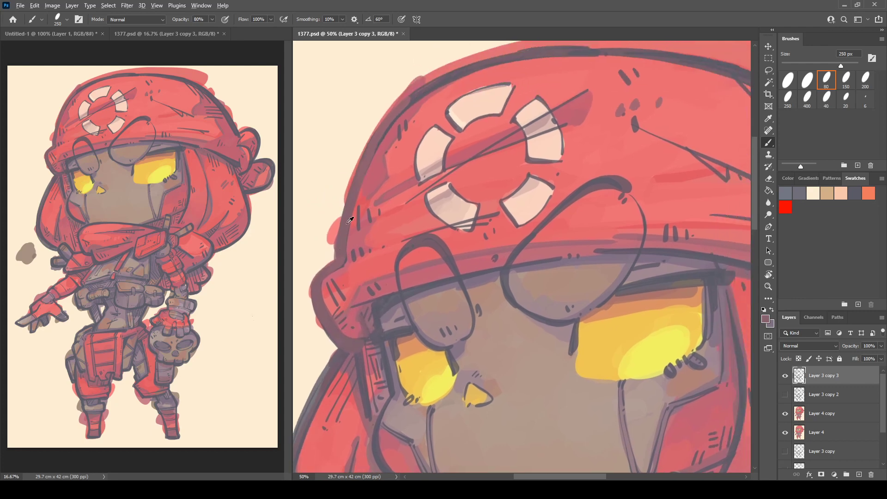
Step: Recolour the outlines of the two oval lenses on the bandana's brim in muted maroon
mouse_move(373, 266)
mouse_down()
mouse_move(382, 208)
mouse_move(416, 255)
mouse_up()
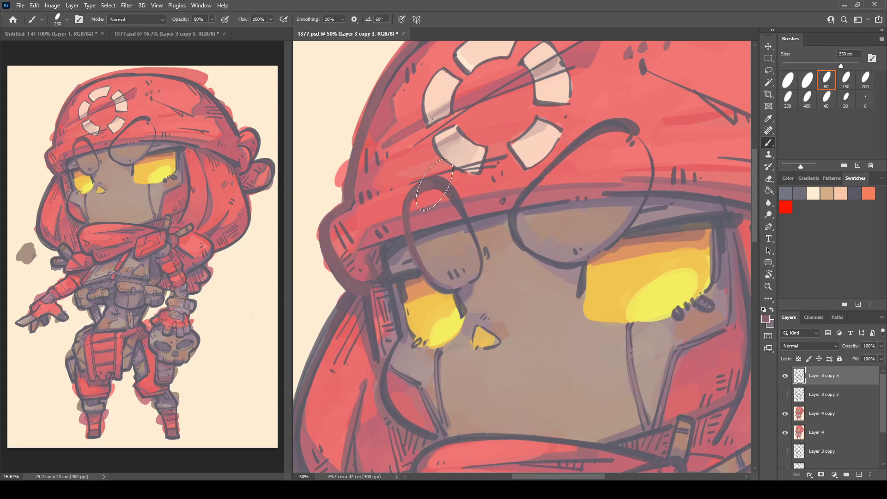
mouse_move(369, 247)
mouse_down()
mouse_move(479, 208)
mouse_move(415, 222)
mouse_up()
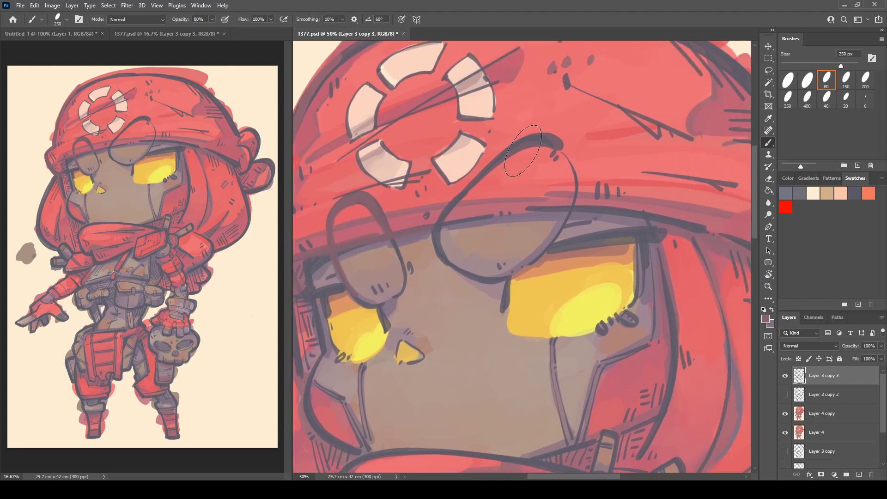
mouse_move(510, 152)
mouse_down()
mouse_move(445, 215)
mouse_move(441, 252)
mouse_up()
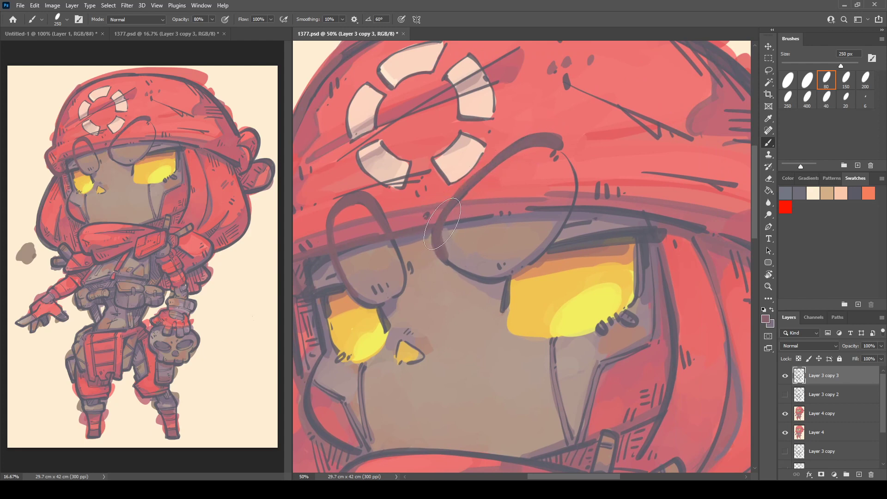
Step: Tint the bandana's brim line above the right eye with the same maroon
key(r)
drag(553, 206, 518, 161)
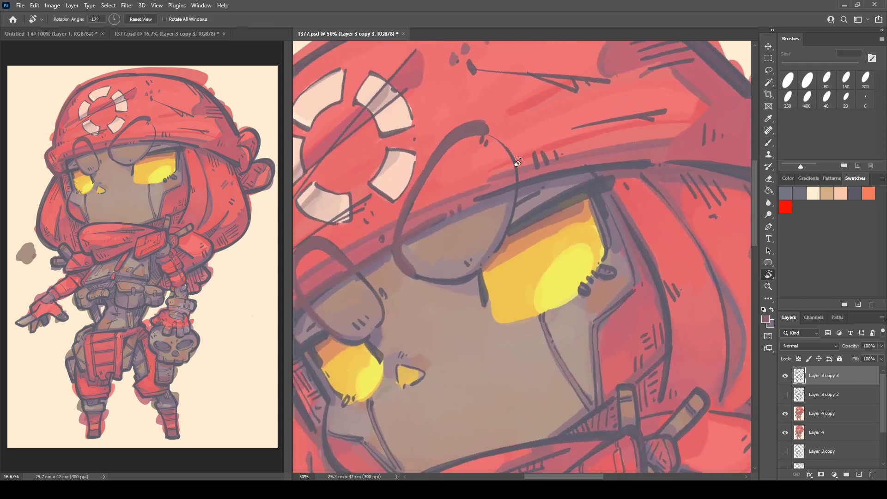
key(b)
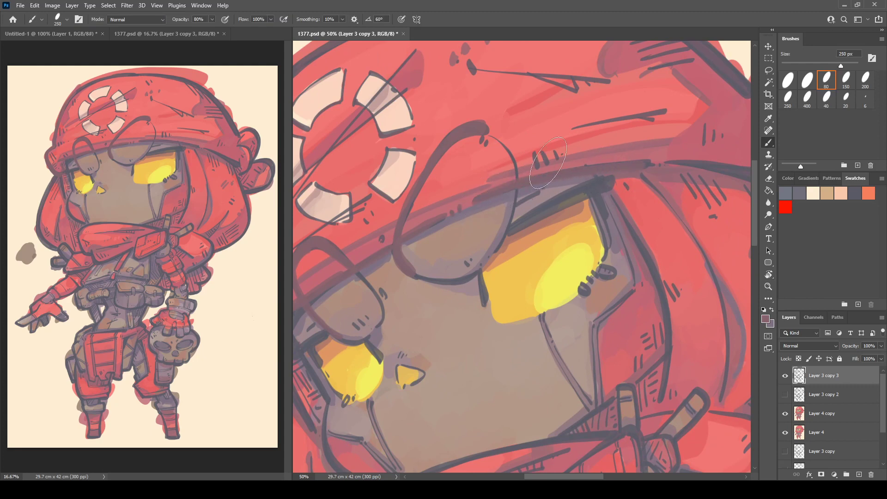
drag(558, 153, 487, 177)
Step: Recolour the crease lines and small hatch marks on the right half of the bandana in softer reddish tones
key(r)
drag(578, 143, 429, 140)
key(b)
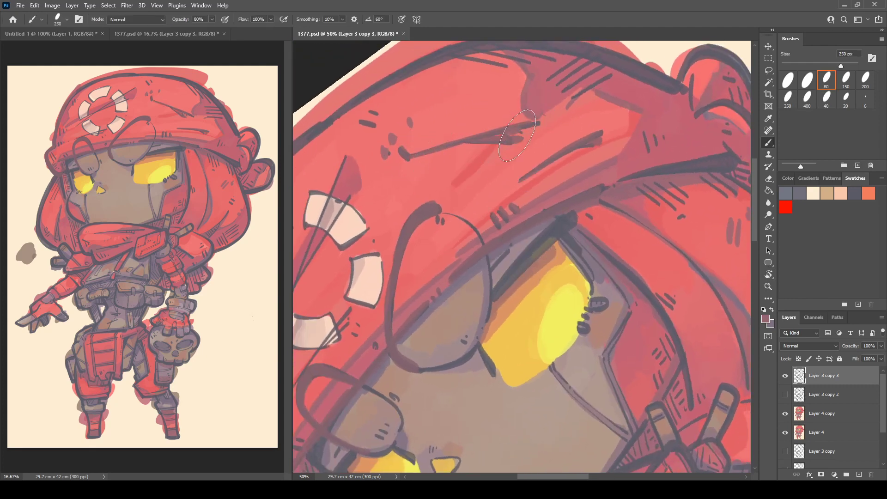
key(r)
mouse_move(475, 119)
mouse_down()
mouse_move(485, 133)
mouse_move(518, 133)
mouse_up()
key(b)
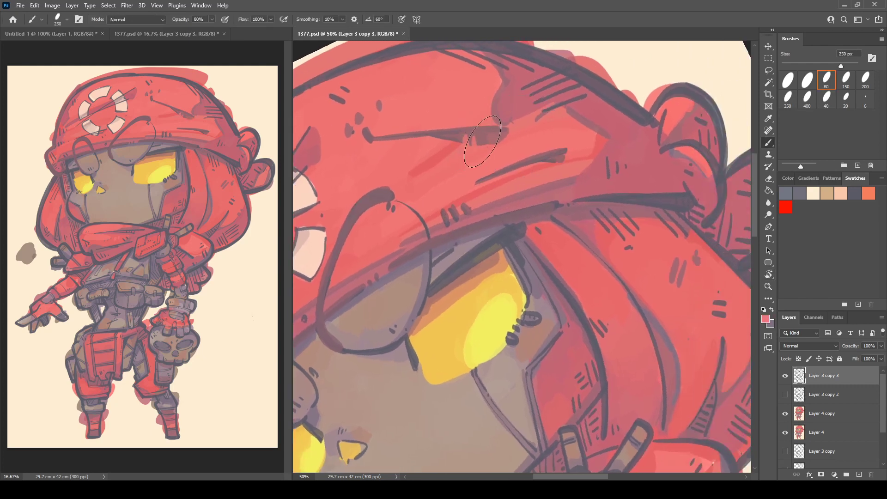
Step: Sample a dark maroon and recolour the diagonal slash lines crossing the ring emblem
alt+click(536, 198)
key(r)
mouse_move(603, 108)
mouse_down()
mouse_move(660, 154)
mouse_move(586, 234)
mouse_up()
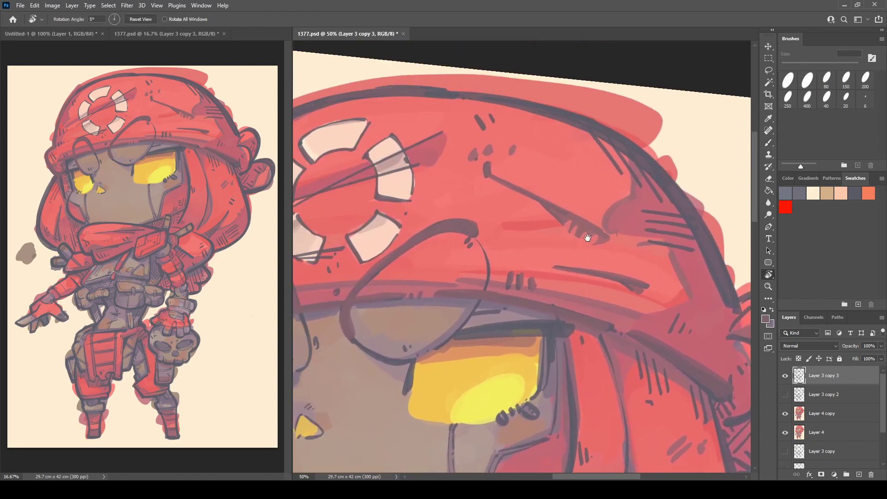
mouse_move(397, 184)
mouse_down()
mouse_move(525, 148)
mouse_move(548, 162)
mouse_up()
key(b)
drag(413, 199, 601, 121)
drag(464, 173, 599, 144)
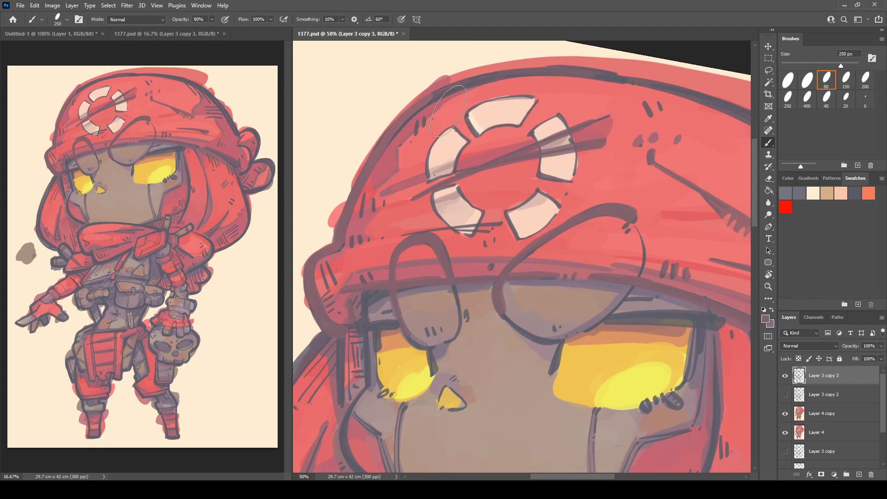
Step: Recolour the bandana's upper-left and top outline in muted maroon
key(r)
mouse_move(447, 90)
mouse_down()
mouse_move(414, 103)
mouse_move(389, 131)
mouse_move(485, 76)
mouse_up()
key(b)
drag(426, 102, 539, 64)
drag(456, 87, 583, 66)
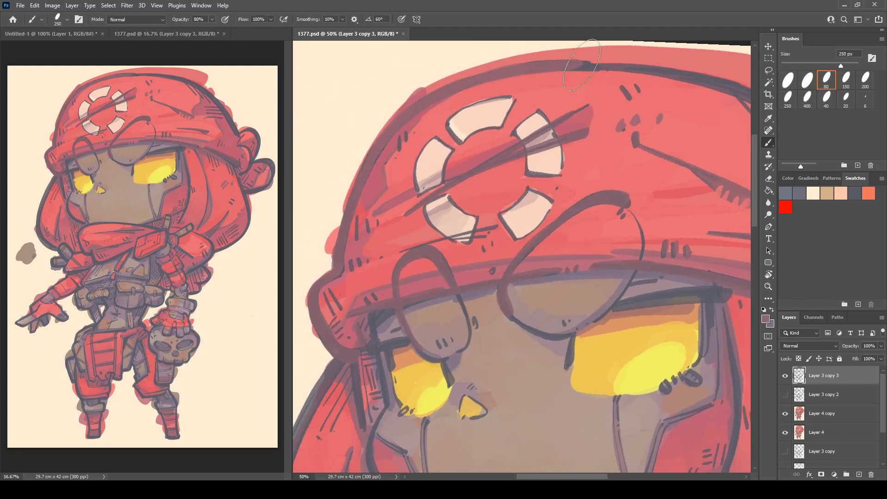
mouse_move(506, 71)
mouse_down()
mouse_move(610, 66)
mouse_move(531, 55)
mouse_move(443, 90)
mouse_up()
Step: Recolour the bandana's upper-right outline in muted maroon down to the knot
key(r)
key(b)
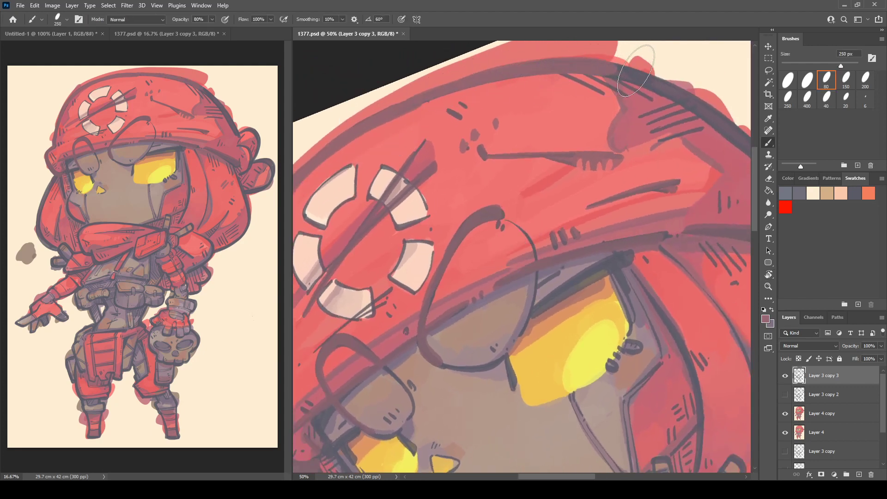
key(r)
mouse_move(638, 56)
mouse_down()
mouse_move(513, 69)
mouse_move(417, 121)
mouse_move(445, 95)
mouse_move(401, 151)
mouse_up()
key(b)
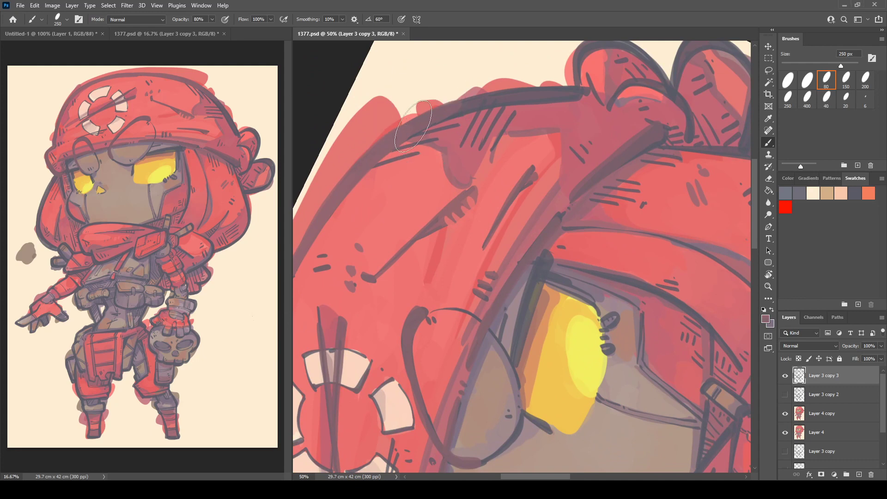
key(r)
mouse_move(490, 87)
mouse_down()
mouse_move(440, 104)
mouse_move(457, 92)
mouse_up()
key(b)
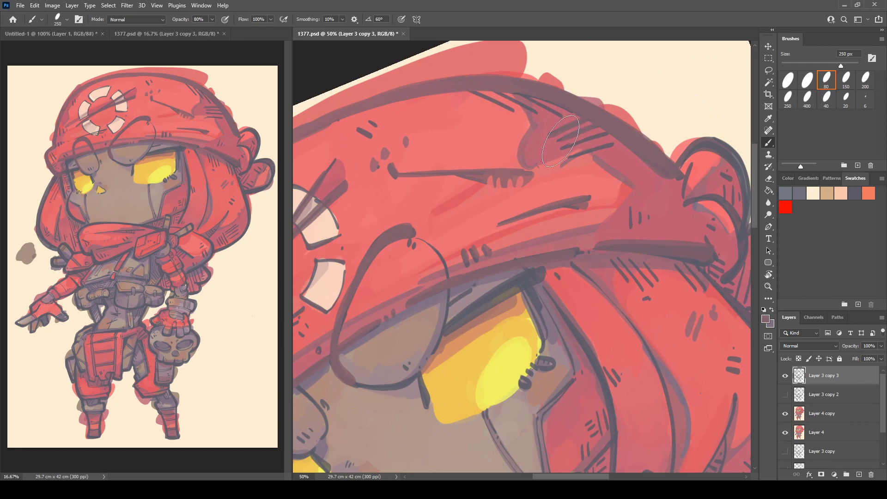
Step: Tint the hatching lines inside the bandana's upper-right edge with maroon
key(r)
drag(616, 129, 553, 115)
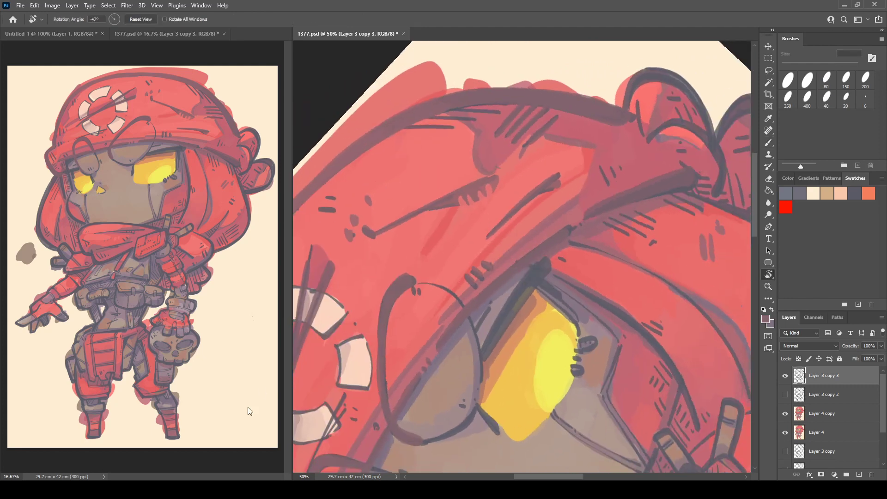
key(b)
key(r)
mouse_move(350, 188)
mouse_down()
mouse_move(470, 202)
mouse_move(384, 182)
mouse_up()
key(b)
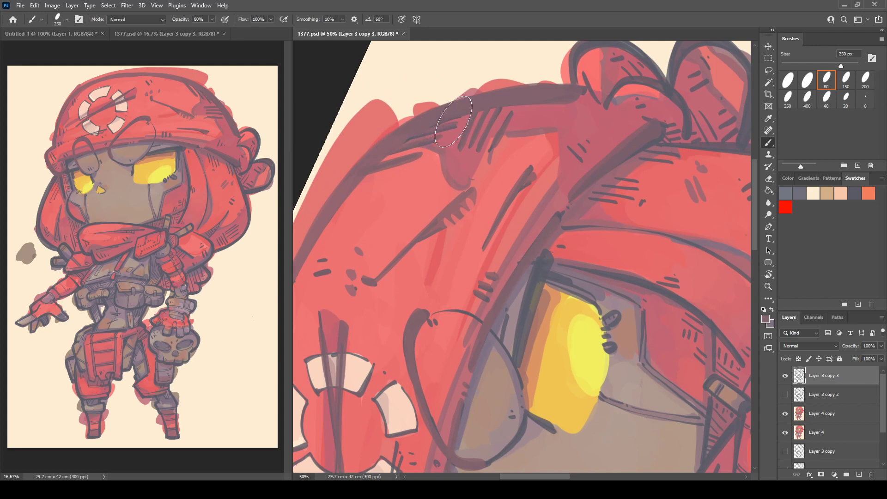
Step: Sample light red from the bandana and add short hatch strokes to the shaded fold inside its right edge
key(r)
drag(444, 121, 605, 138)
key(b)
alt+click(586, 172)
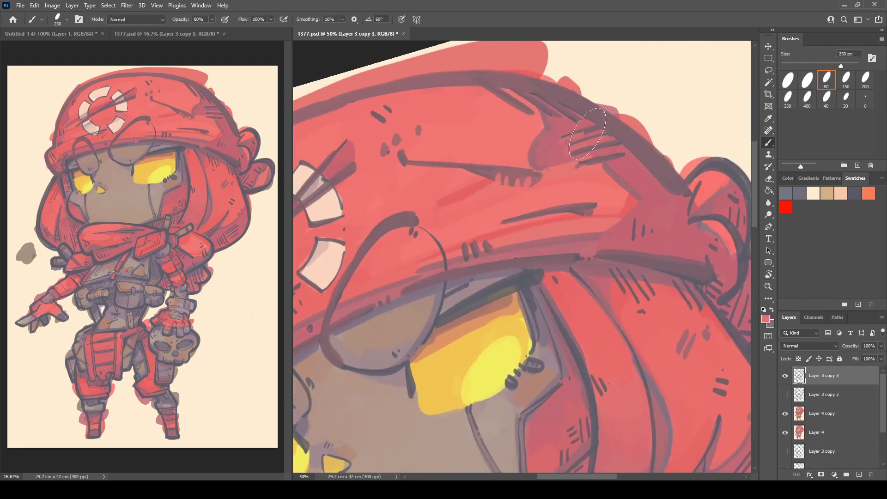
key(r)
drag(620, 98, 377, 177)
key(b)
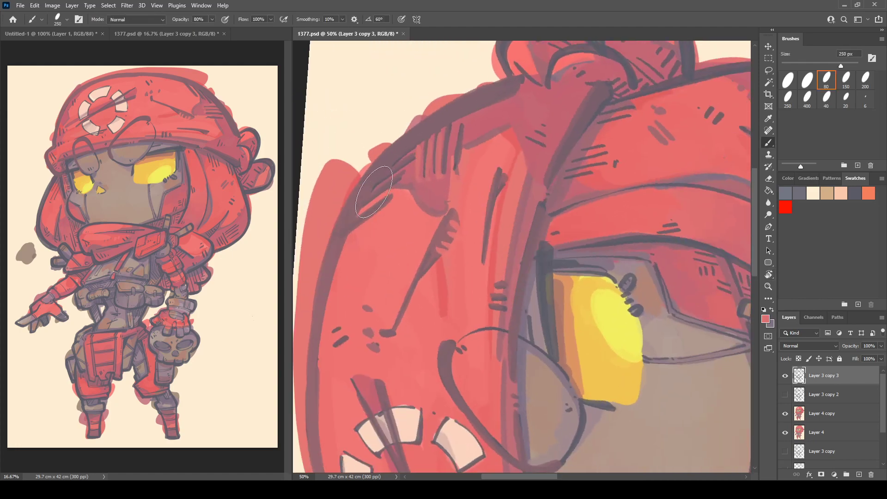
key(r)
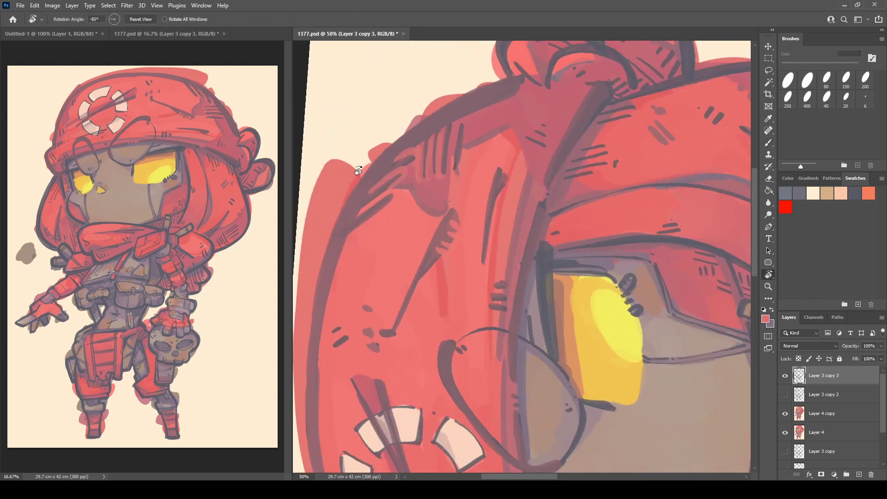
mouse_move(356, 172)
mouse_down()
mouse_move(645, 160)
mouse_move(543, 148)
mouse_up()
key(b)
click(556, 210)
drag(555, 212, 492, 153)
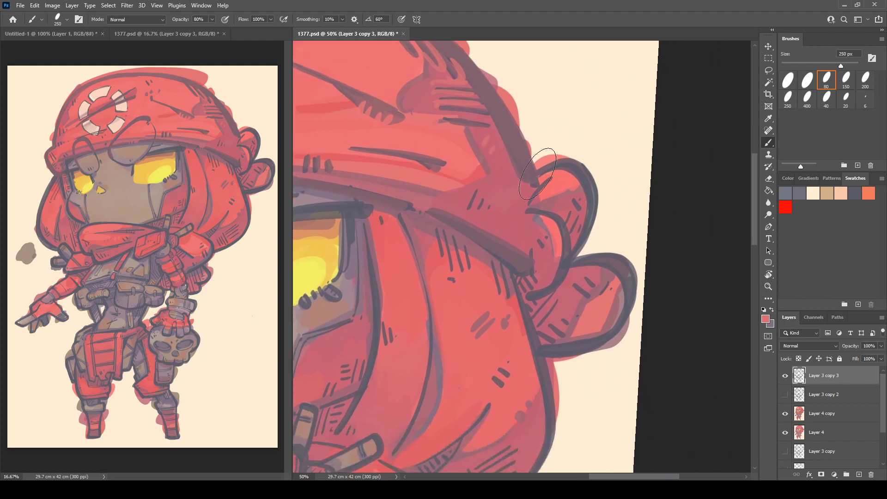
Step: Recolour the outlines of the bandana's knot loops and the adjoining outer hair edge in muted maroon
drag(579, 169, 587, 242)
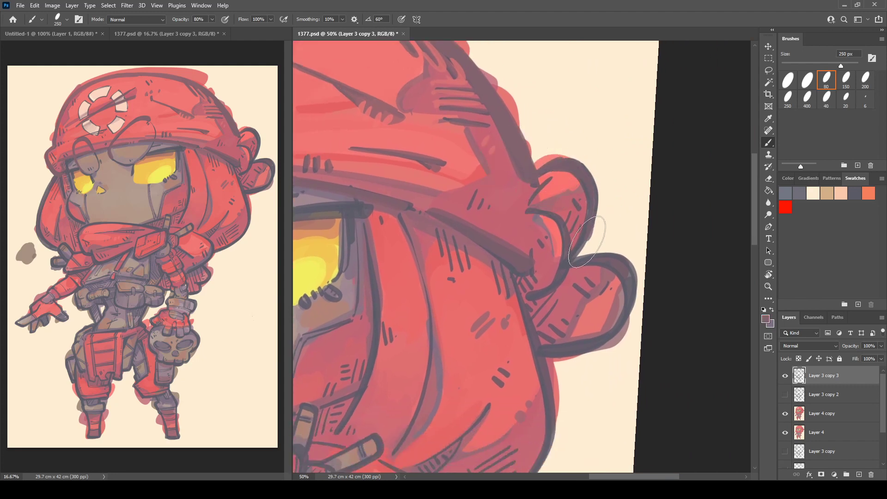
mouse_move(532, 218)
mouse_down()
mouse_move(564, 241)
mouse_move(561, 275)
mouse_move(528, 291)
mouse_move(554, 292)
mouse_move(590, 258)
mouse_move(624, 272)
mouse_move(626, 304)
mouse_move(601, 336)
mouse_move(557, 350)
mouse_move(535, 330)
mouse_move(502, 150)
mouse_move(534, 235)
mouse_move(543, 312)
mouse_move(510, 365)
mouse_move(439, 399)
mouse_up()
key(r)
drag(551, 185, 479, 133)
drag(387, 181, 463, 190)
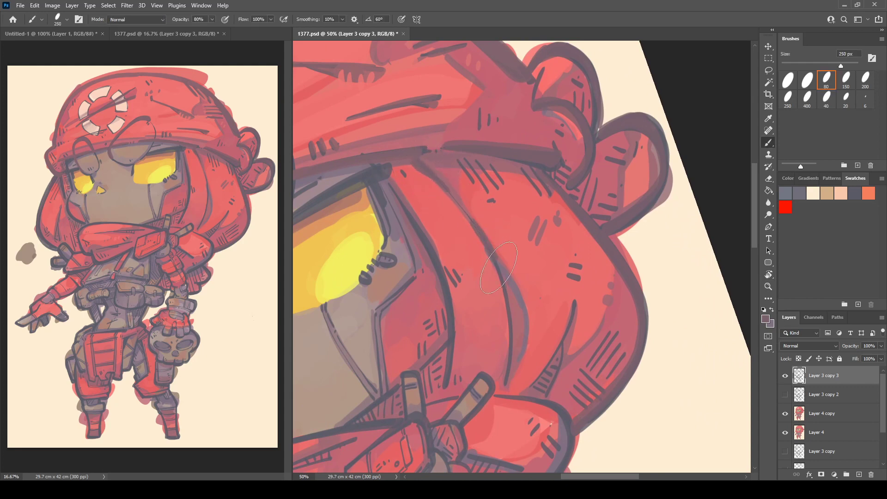
Step: Recolour the long strand lines and the pointed shadow within the right-hand hair in muted maroon
drag(498, 267, 509, 362)
drag(579, 314, 550, 374)
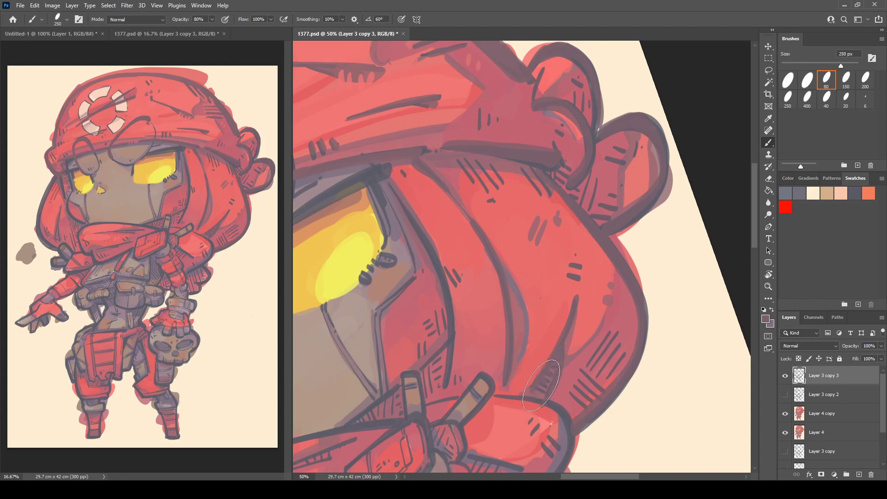
scroll(502, 400, down, 5)
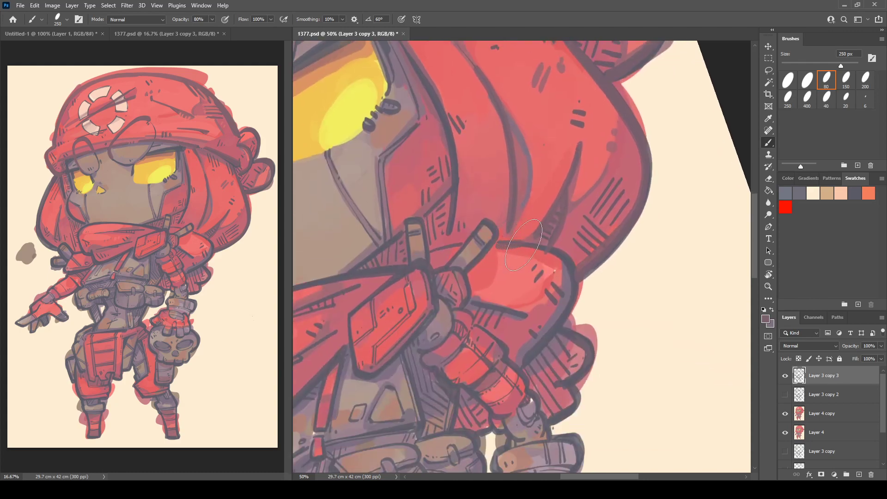
scroll(562, 232, up, 5)
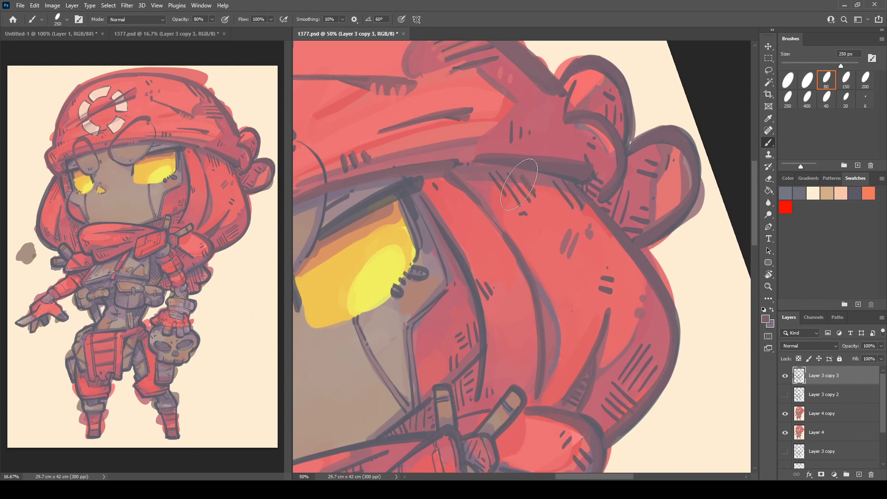
Step: Sample light red and add short vertical hatch strokes in the bandana's shadow beside the knot
drag(519, 184, 540, 233)
alt+click(511, 150)
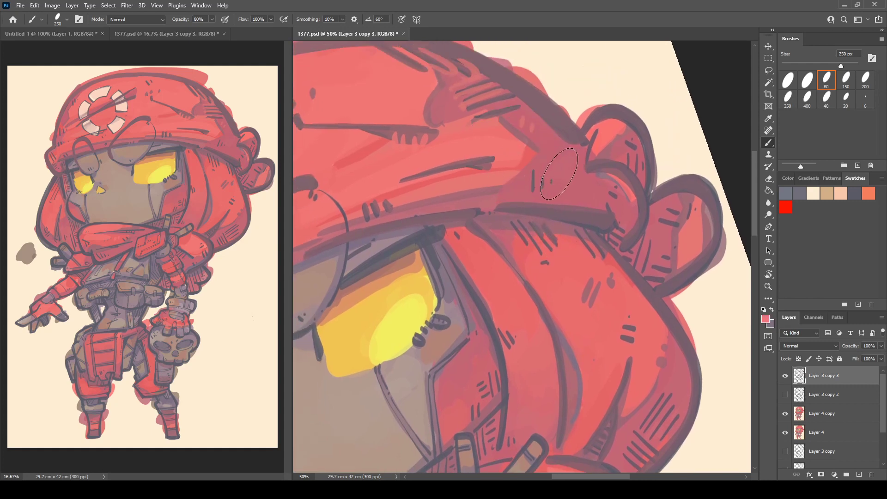
mouse_move(564, 164)
mouse_down()
mouse_move(558, 183)
mouse_move(581, 191)
mouse_move(561, 158)
mouse_up()
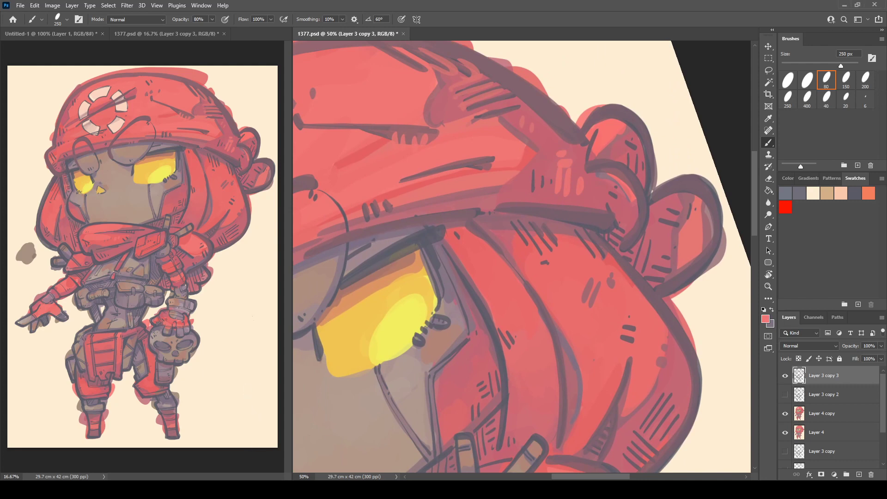
Step: Recolour the outlines of both oval goggle lenses and the bandana's left rim in muted maroon
mouse_move(314, 165)
mouse_down()
mouse_move(525, 109)
mouse_move(552, 148)
mouse_move(555, 178)
mouse_move(529, 231)
mouse_move(442, 266)
mouse_move(572, 182)
mouse_up()
key(r)
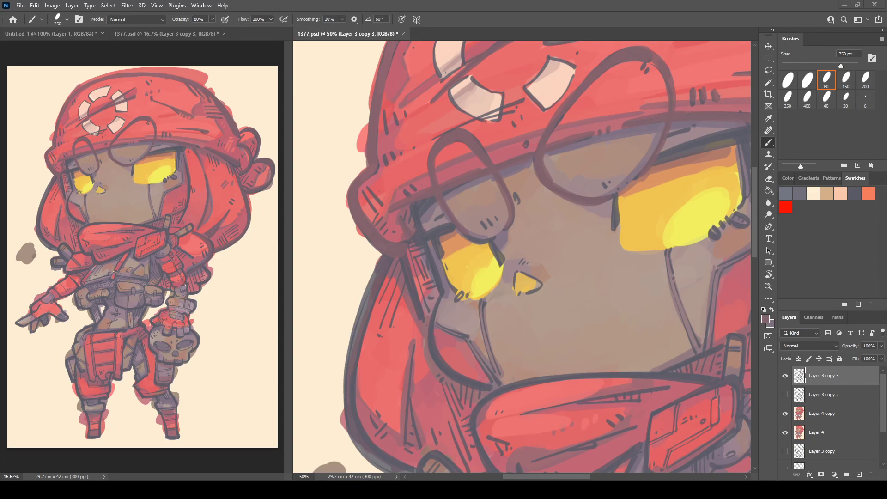
drag(418, 295, 384, 224)
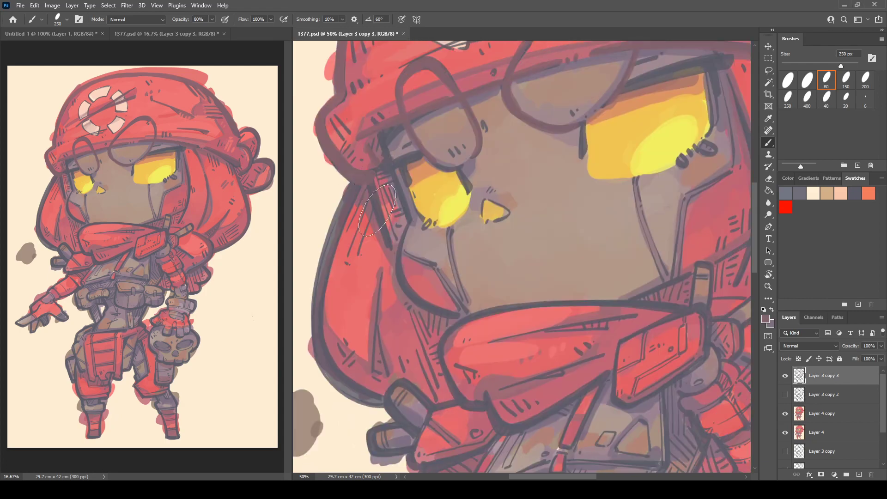
drag(388, 167, 411, 263)
alt+click(368, 159)
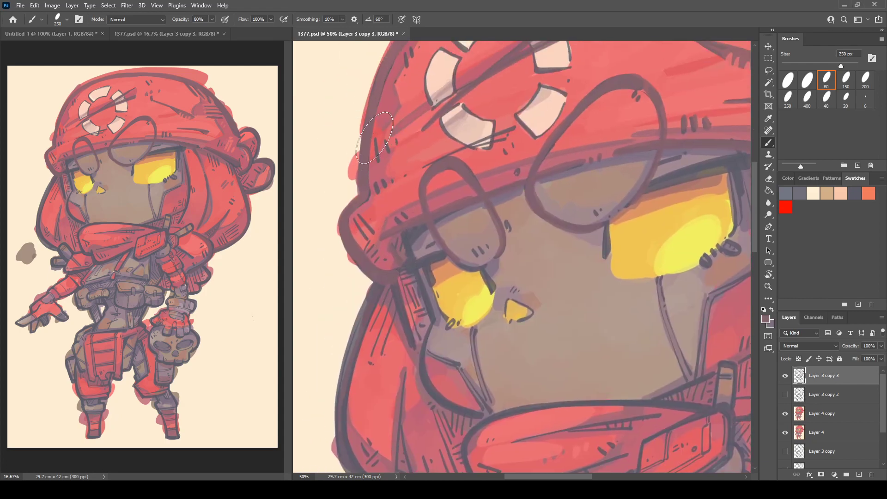
drag(358, 213, 368, 228)
drag(396, 279, 398, 177)
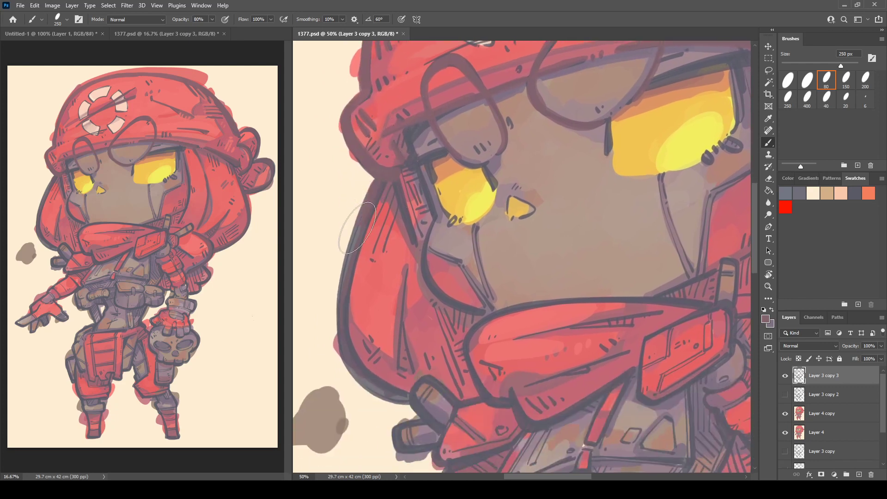
Step: Recolour the left hair lock's outer outline and inner strand lines in muted maroon
drag(363, 217, 350, 265)
drag(355, 354, 402, 390)
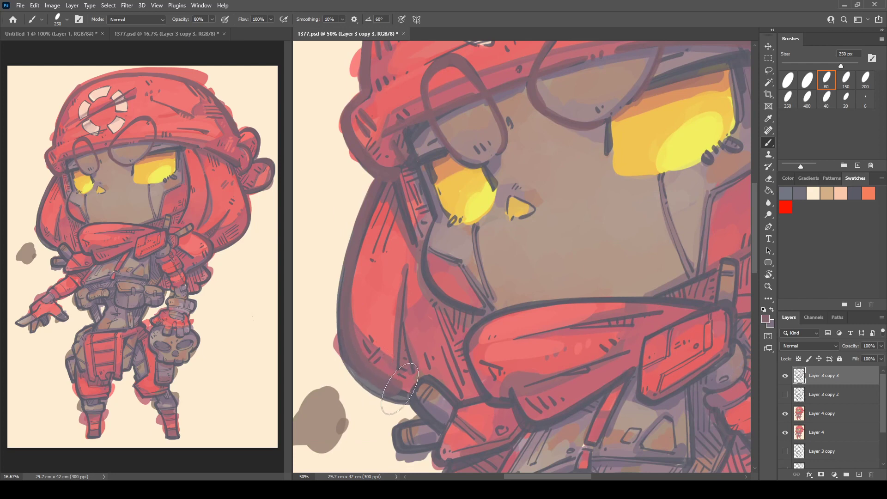
mouse_move(410, 277)
mouse_down()
mouse_move(395, 354)
mouse_move(409, 351)
mouse_up()
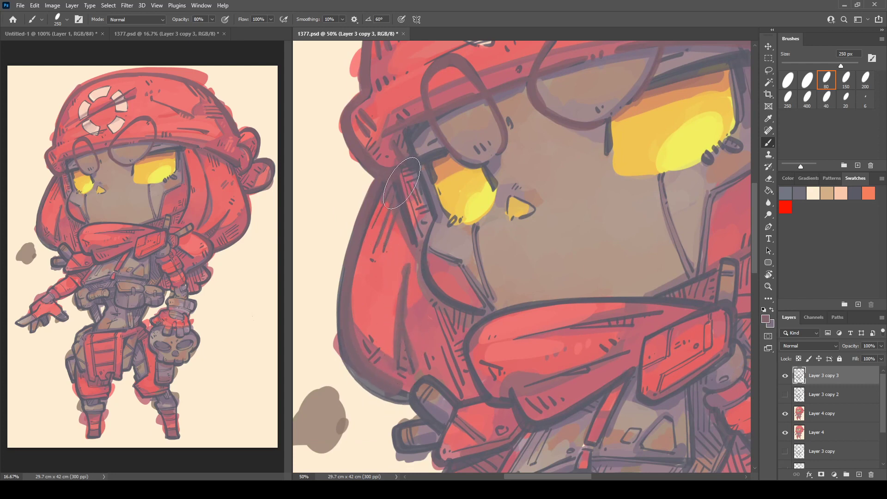
drag(396, 180, 411, 228)
drag(441, 147, 401, 158)
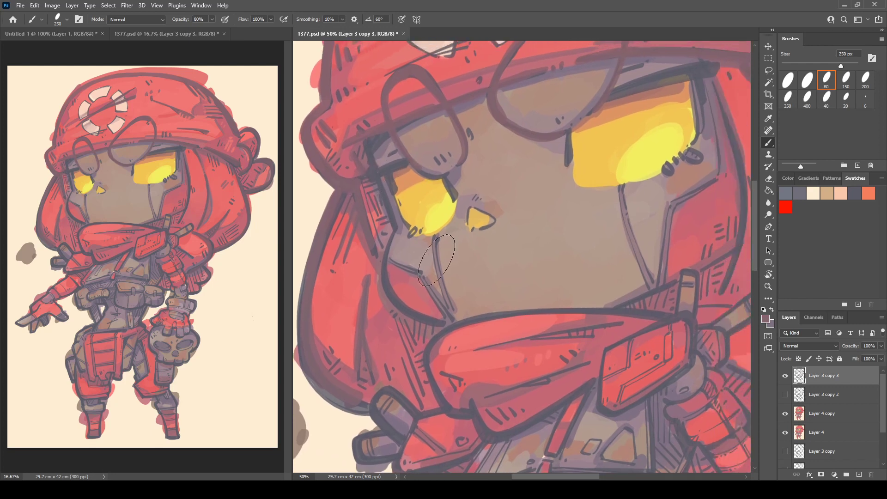
Step: Sample a muted brown, reduce the brush to 100 px and recolour the line art along the face's left contour
alt+click(451, 306)
key(i)
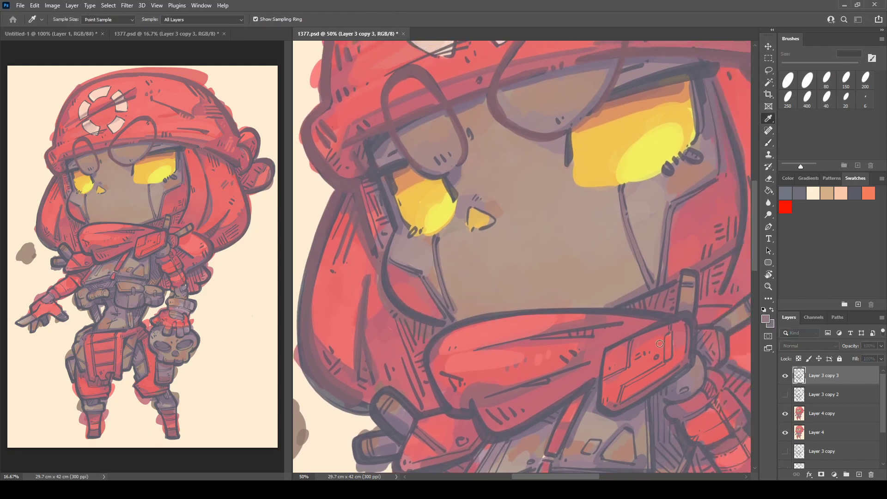
key(b)
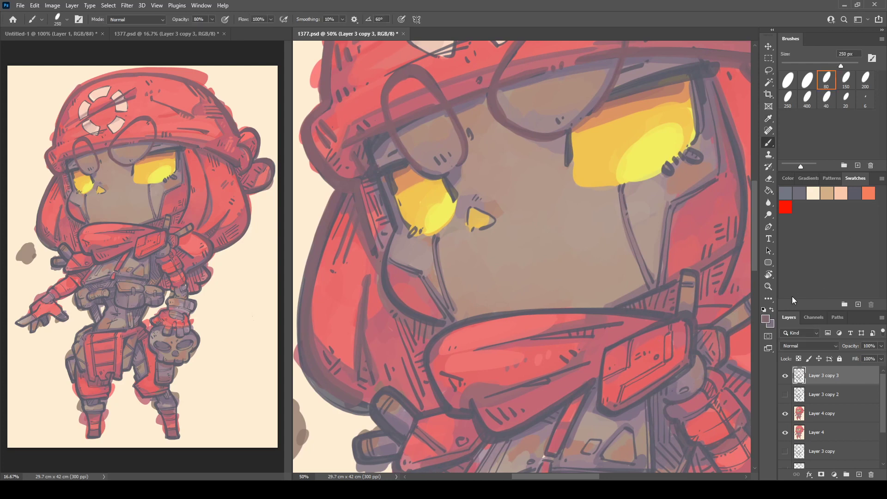
key(i)
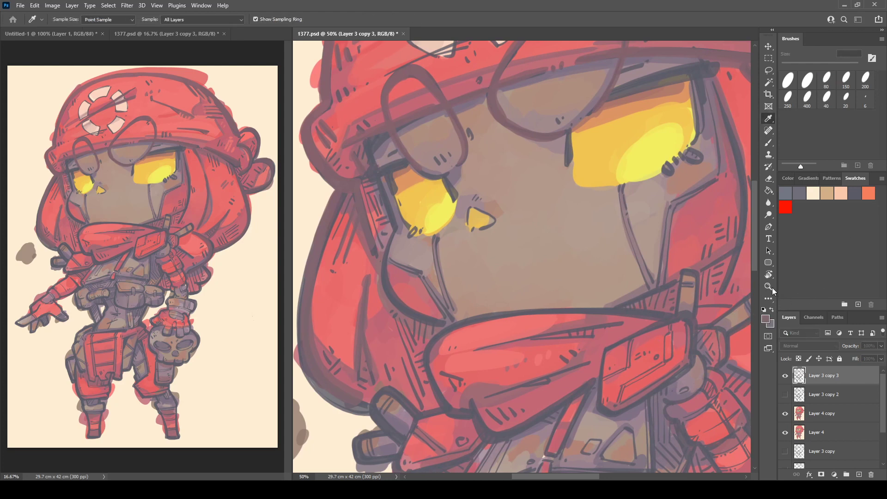
key(b)
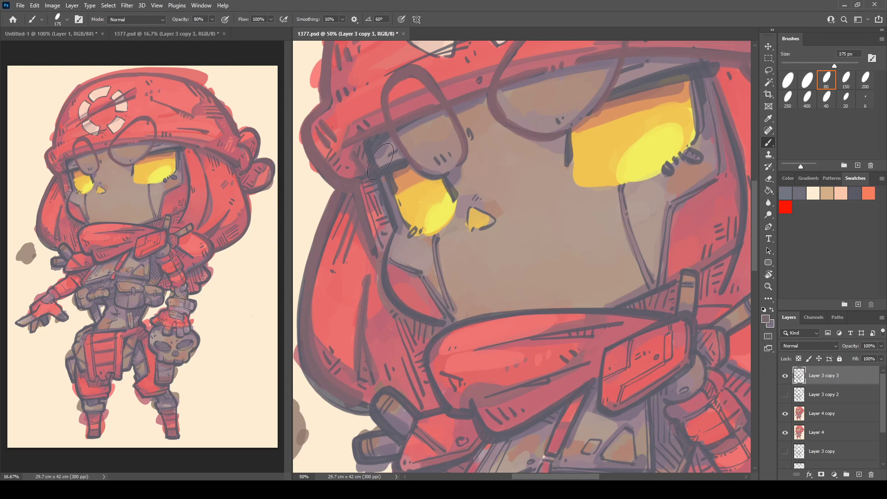
key(bracketleft)
key(bracketleft)
key(bracketleft)
key(bracketleft)
key(bracketleft)
mouse_move(375, 169)
mouse_down()
mouse_move(404, 245)
mouse_move(394, 233)
mouse_move(387, 257)
mouse_move(422, 272)
mouse_move(450, 316)
mouse_up()
drag(513, 220, 421, 243)
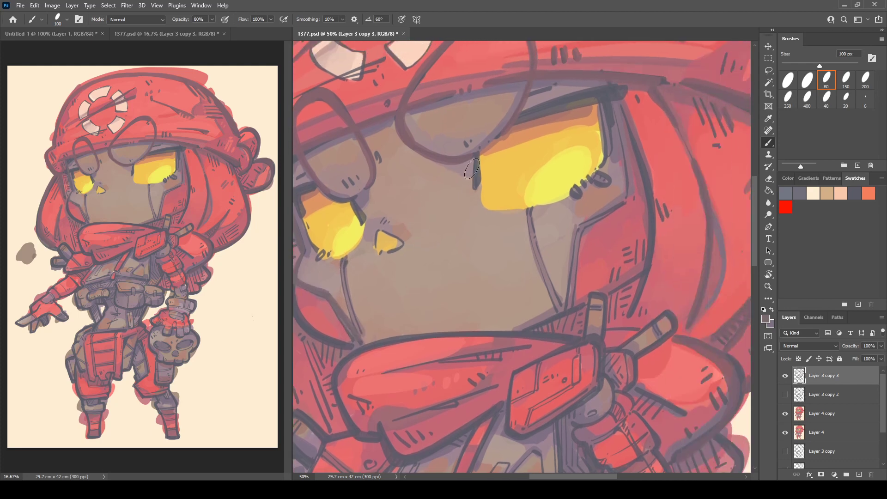
Step: Recolour the dark brow above the right eye and its lash marks in muted brown
scroll(478, 155, right, 1)
scroll(477, 156, up, 1)
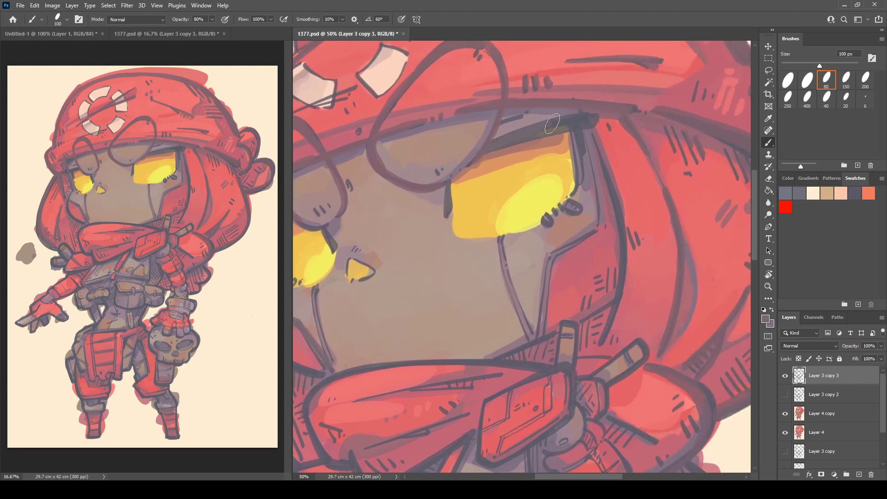
scroll(577, 139, down, 2)
scroll(440, 163, left, 6)
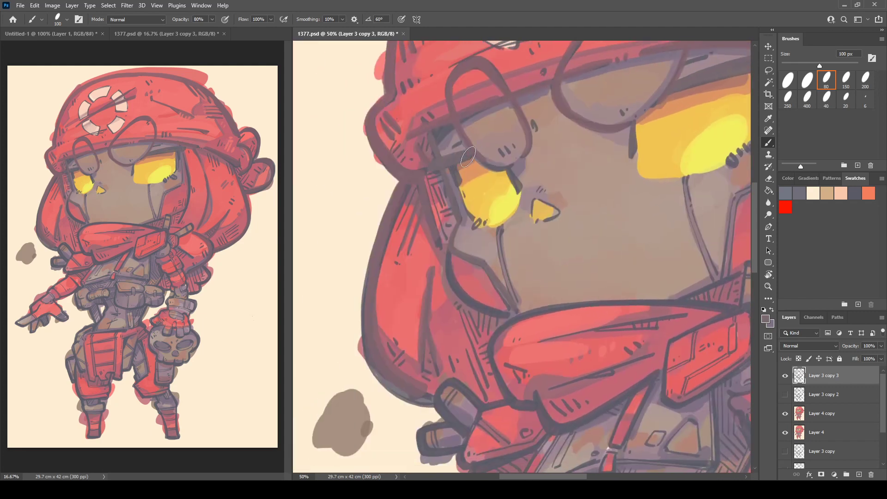
scroll(473, 215, right, 4)
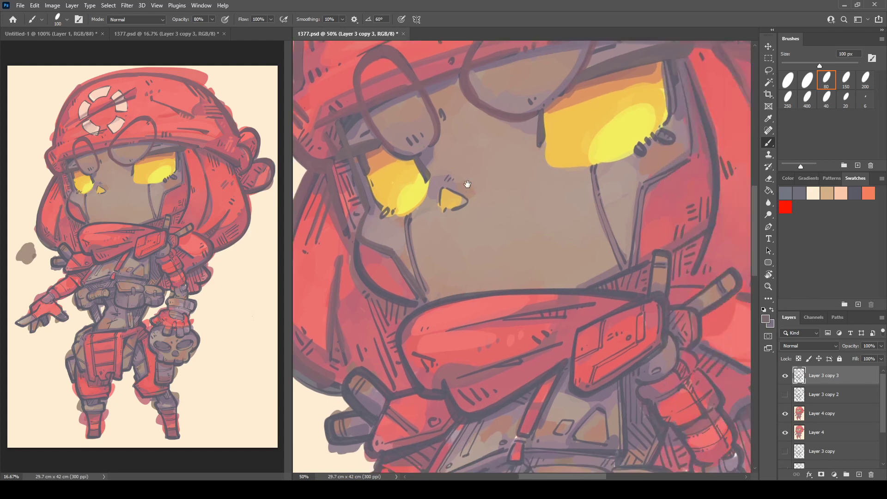
scroll(527, 196, right, 4)
scroll(526, 197, up, 2)
drag(522, 198, 524, 203)
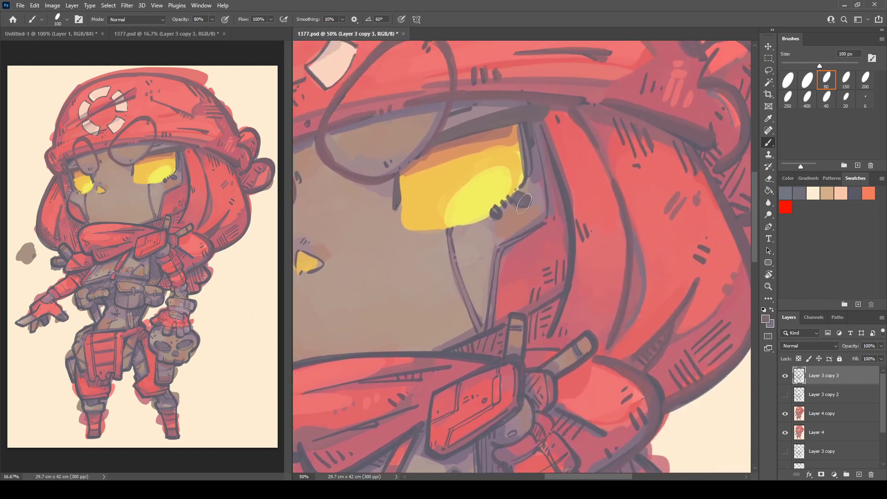
click(495, 211)
Step: Recolour the outline of the small yellow nose mark in muted brown
drag(502, 142, 610, 155)
drag(477, 152, 521, 155)
scroll(520, 155, down, 2)
scroll(521, 155, left, 1)
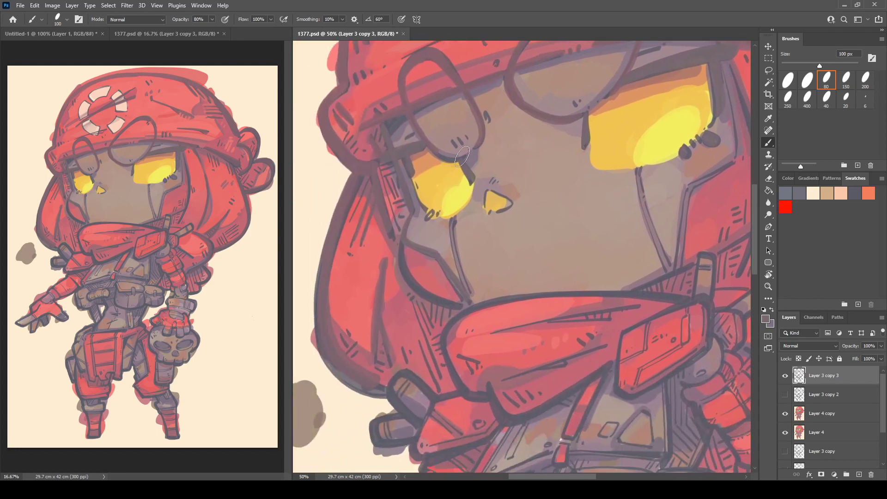
scroll(518, 79, right, 4)
scroll(517, 78, up, 1)
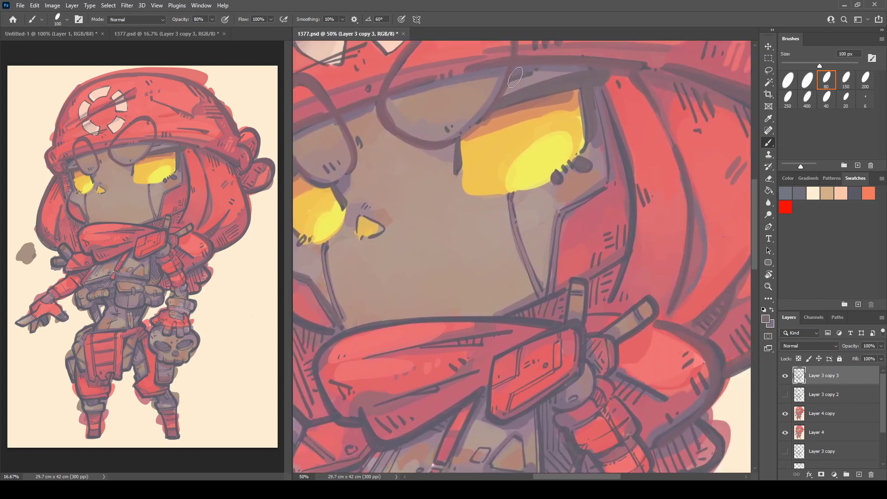
scroll(365, 138, down, 1)
scroll(365, 138, left, 1)
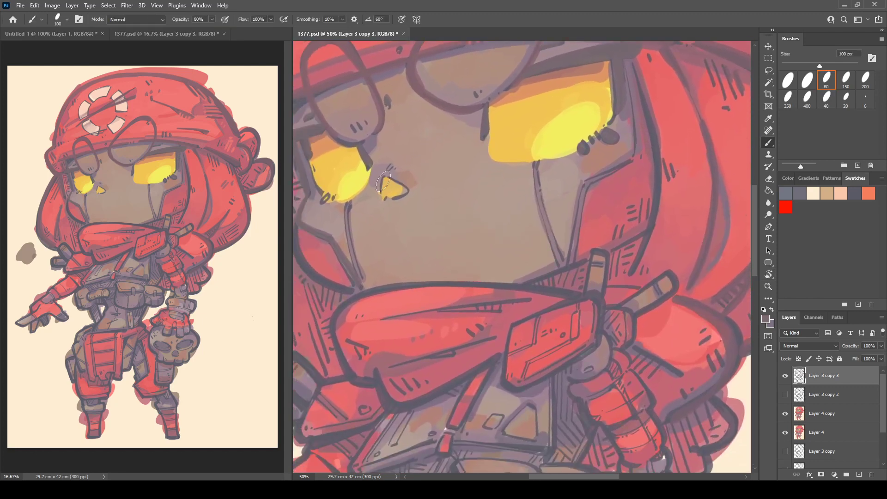
mouse_move(388, 178)
mouse_down()
mouse_move(401, 185)
mouse_move(403, 196)
mouse_move(391, 201)
mouse_up()
scroll(462, 157, left, 3)
scroll(462, 157, down, 1)
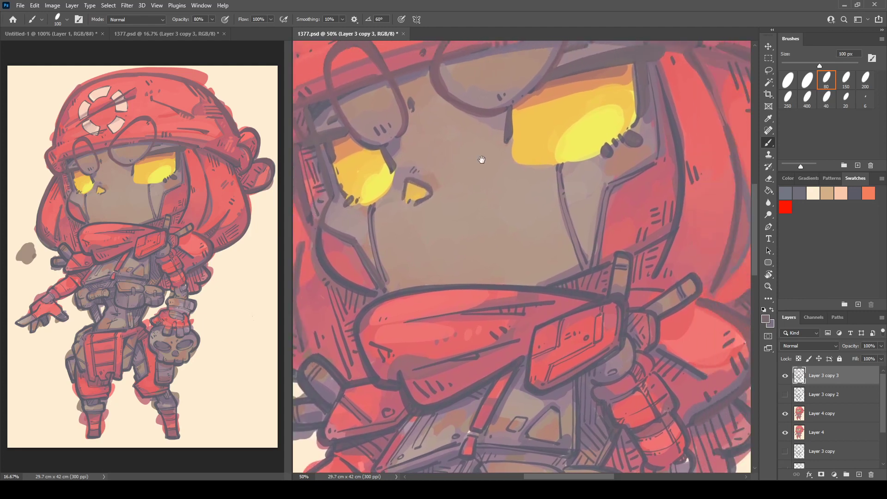
Step: Sample bright yellow and outline the left eye's lower lash marks and outer brow corner with it
alt+click(444, 158)
mouse_move(432, 159)
mouse_down()
mouse_move(413, 176)
mouse_move(406, 161)
mouse_up()
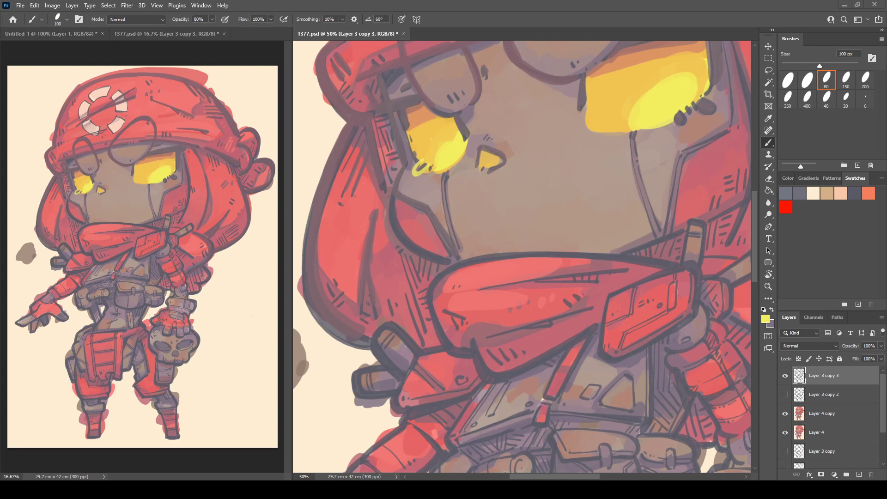
drag(413, 151, 406, 158)
mouse_move(382, 98)
mouse_down()
mouse_move(405, 132)
mouse_move(348, 150)
mouse_move(368, 132)
mouse_up()
key(r)
Step: Outline the right eye's lower lash marks and the outer corner of its brow in bright yellow
key(r)
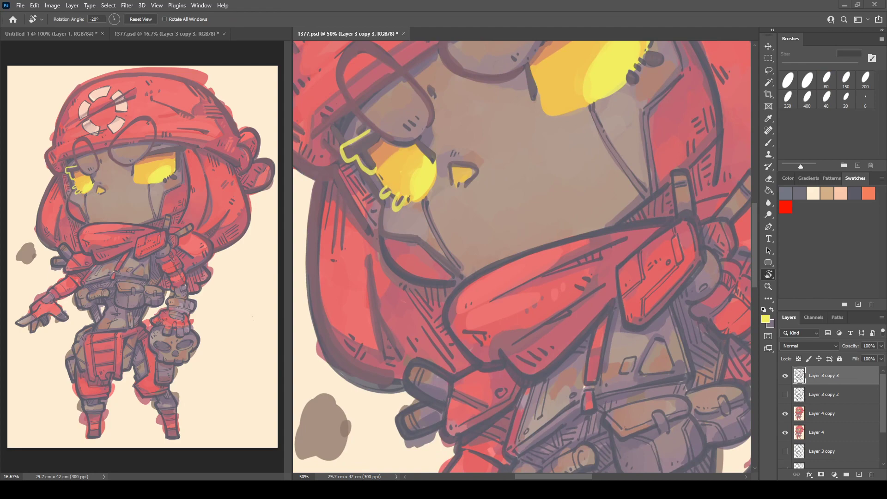
drag(483, 208, 481, 125)
key(b)
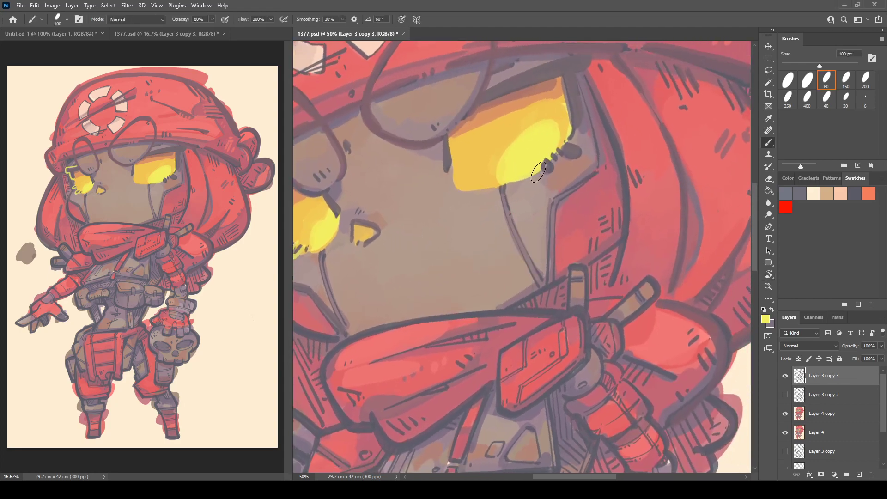
mouse_move(538, 172)
mouse_down()
mouse_move(560, 153)
mouse_move(577, 160)
mouse_move(570, 152)
mouse_up()
scroll(516, 172, up, 3)
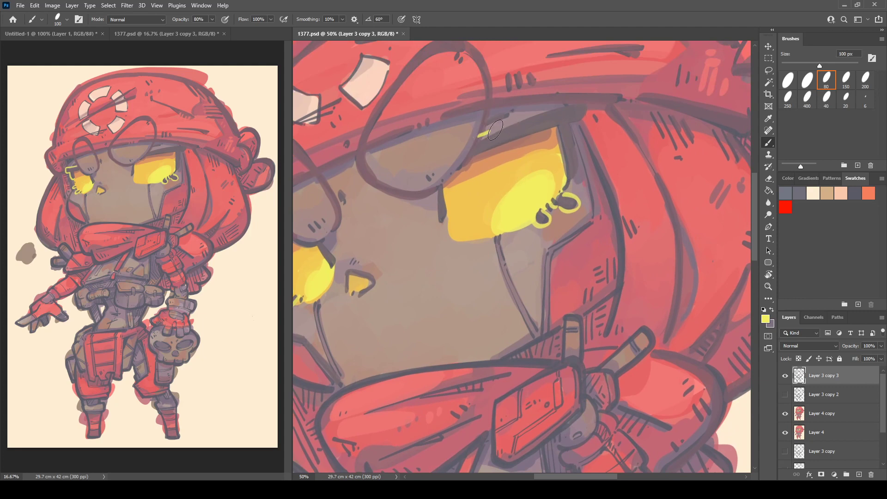
mouse_move(495, 131)
mouse_down()
mouse_move(587, 105)
mouse_move(575, 125)
mouse_move(571, 170)
mouse_move(529, 68)
mouse_up()
Step: Sample a muted maroon and recolour the line art where the hood meets the scarf's left edge
key(r)
mouse_move(513, 172)
mouse_down()
mouse_move(531, 179)
mouse_move(522, 182)
mouse_up()
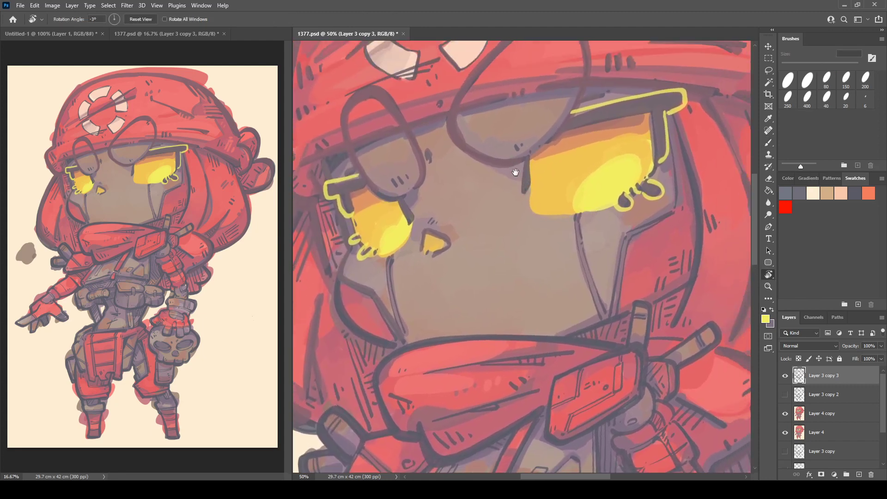
drag(490, 245, 533, 151)
drag(377, 163, 386, 148)
key(b)
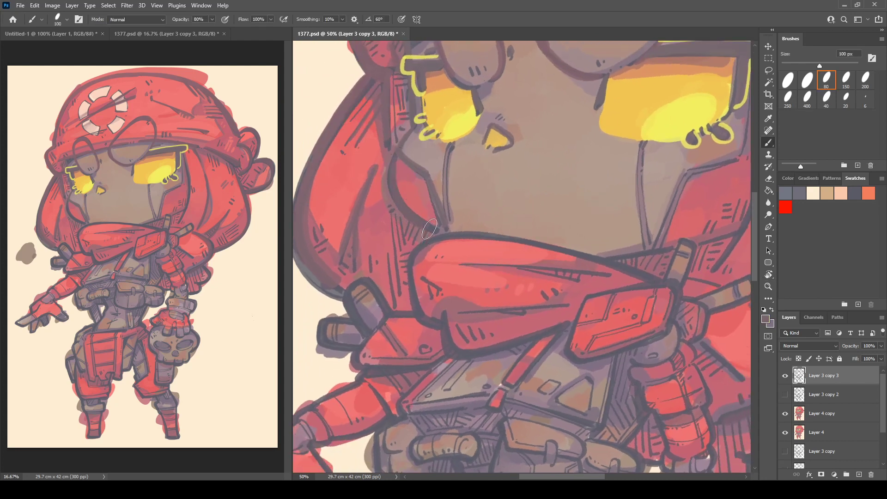
key(r)
mouse_move(423, 207)
mouse_down()
mouse_move(444, 227)
mouse_move(395, 224)
mouse_up()
key(b)
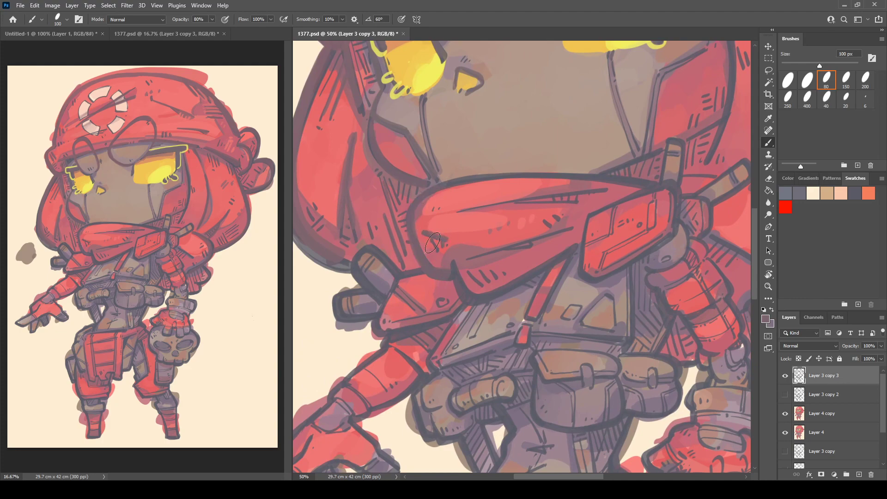
key(r)
drag(472, 187, 439, 191)
key(b)
alt+click(463, 192)
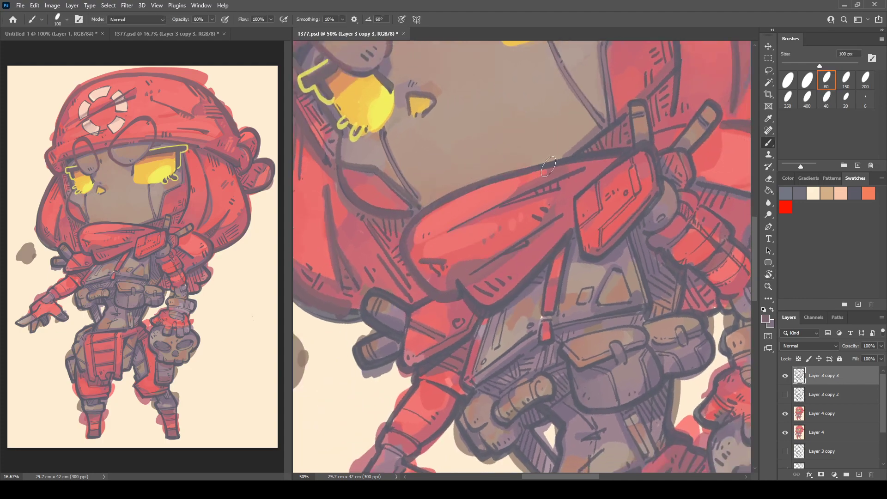
Step: Recolour the scarf's upper edge, fold lines and short hatch marks in muted maroon
drag(449, 231, 585, 167)
drag(483, 215, 572, 180)
drag(536, 221, 546, 208)
drag(469, 277, 552, 222)
mouse_move(502, 256)
mouse_down()
mouse_move(526, 244)
mouse_move(551, 190)
mouse_up()
key(r)
mouse_move(462, 289)
mouse_down()
mouse_move(483, 301)
mouse_move(556, 263)
mouse_up()
drag(470, 273, 484, 290)
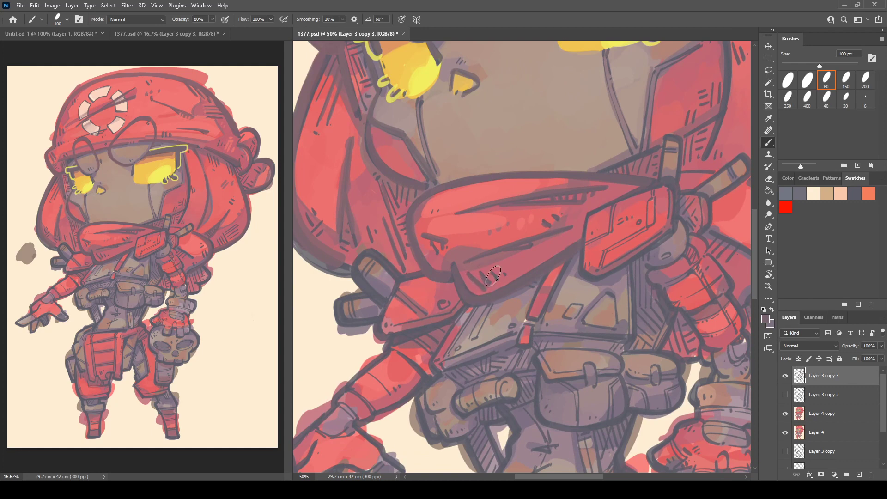
Step: Recolour the hood's inner edge, long folds and hatching beside the right eye in muted maroon
drag(559, 225, 399, 324)
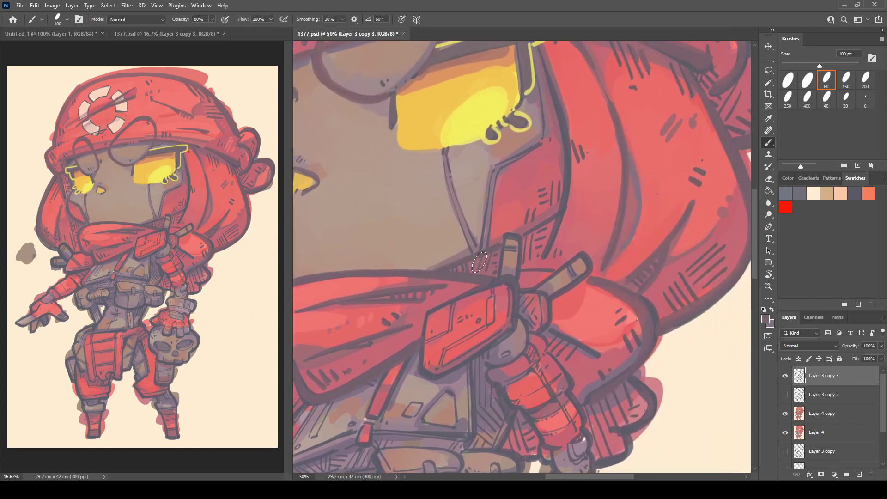
drag(490, 256, 490, 262)
drag(557, 216, 529, 259)
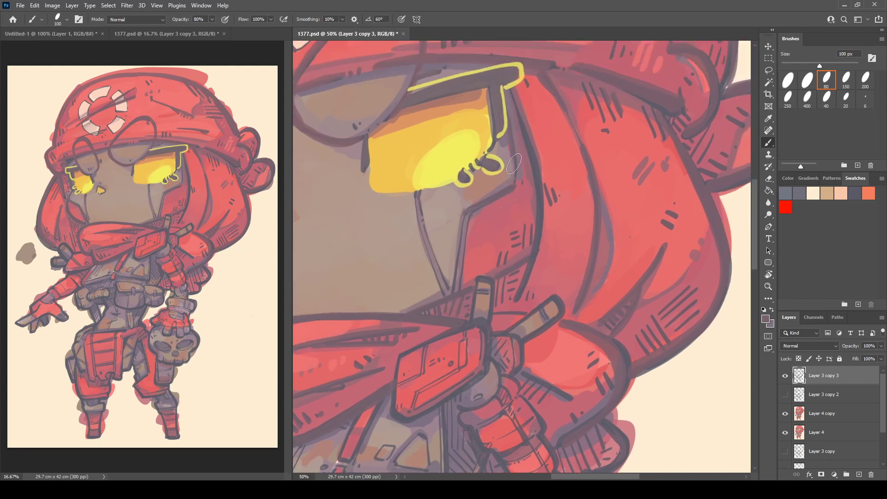
drag(538, 201, 523, 282)
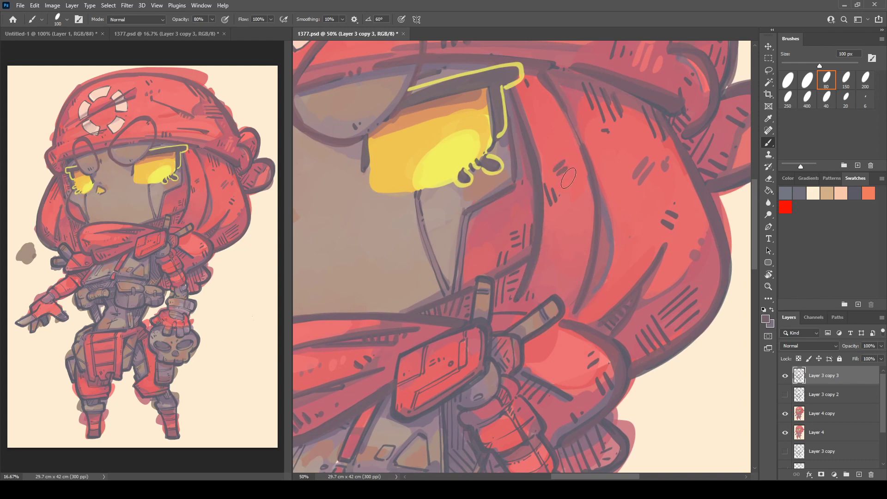
drag(602, 235, 587, 147)
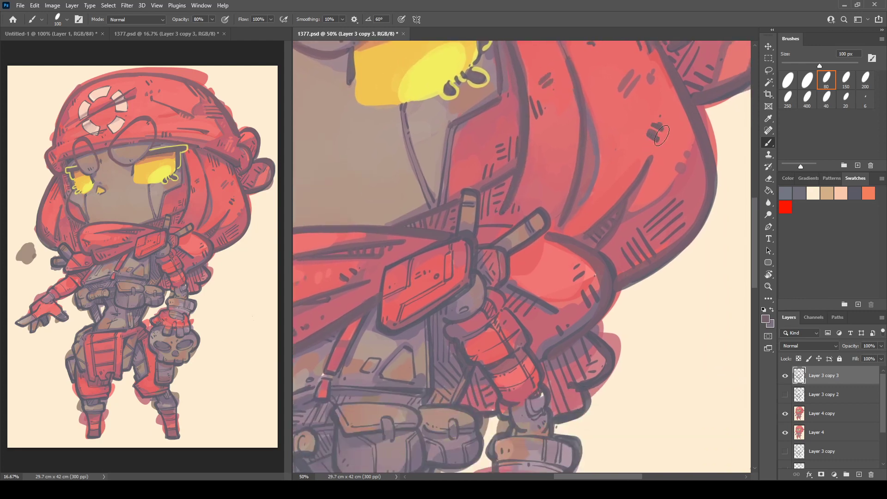
drag(509, 252, 553, 215)
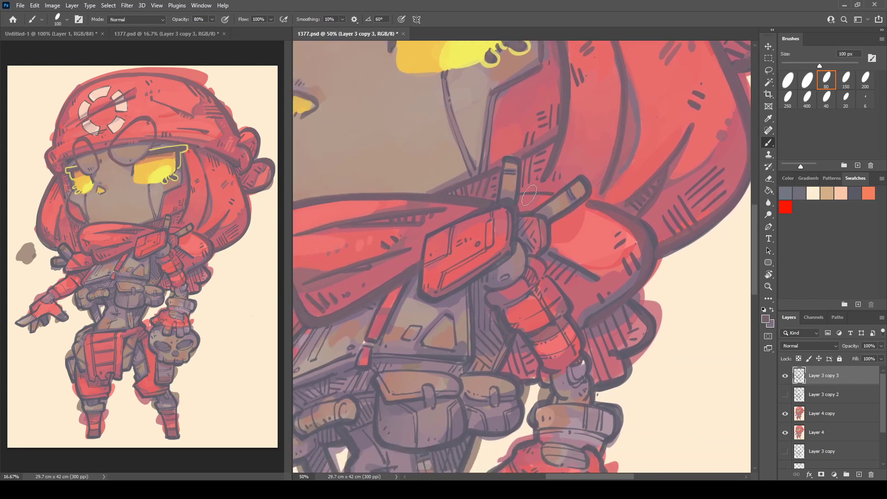
Step: Sample red from the hood and soften the line marks beneath the hat's side knot with it
drag(594, 161, 475, 272)
drag(584, 169, 517, 243)
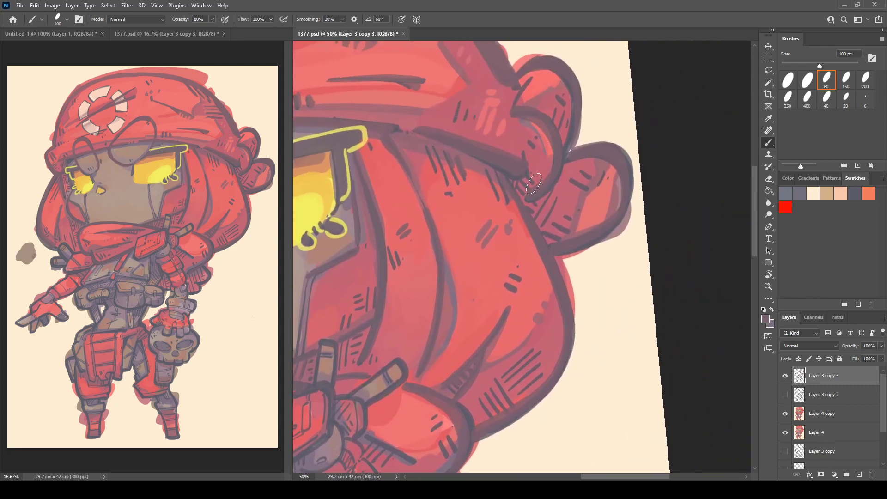
alt+click(560, 210)
drag(560, 196, 546, 229)
mouse_move(534, 174)
mouse_down()
mouse_move(661, 191)
mouse_move(671, 246)
mouse_up()
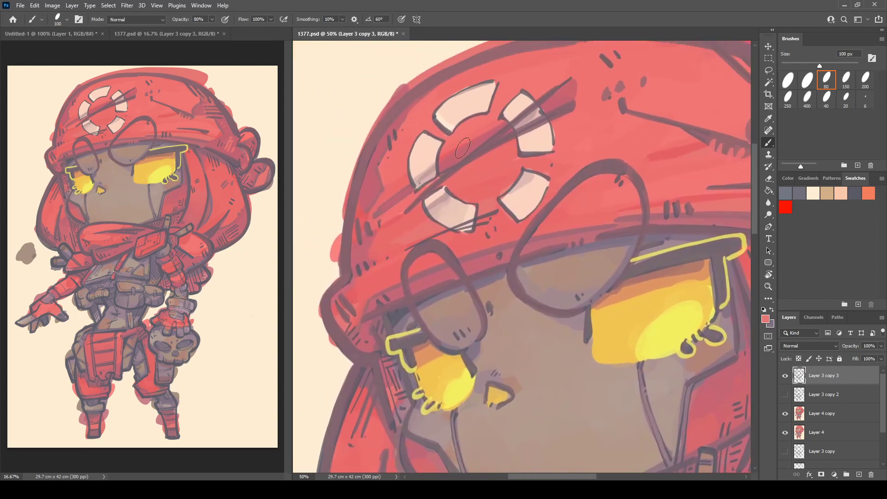
Step: Sample a deeper red and recolour the outlines of the pale ring segments in the hat emblem
alt+click(560, 99)
mouse_move(434, 114)
mouse_down()
mouse_move(497, 82)
mouse_move(488, 111)
mouse_move(449, 133)
mouse_move(434, 117)
mouse_move(446, 130)
mouse_move(420, 135)
mouse_move(442, 141)
mouse_move(437, 174)
mouse_up()
mouse_move(421, 145)
mouse_down()
mouse_move(423, 133)
mouse_move(409, 171)
mouse_move(419, 188)
mouse_up()
mouse_move(498, 116)
mouse_down()
mouse_move(529, 95)
mouse_move(542, 115)
mouse_move(525, 146)
mouse_move(518, 137)
mouse_move(519, 153)
mouse_move(548, 152)
mouse_move(549, 120)
mouse_move(552, 146)
mouse_up()
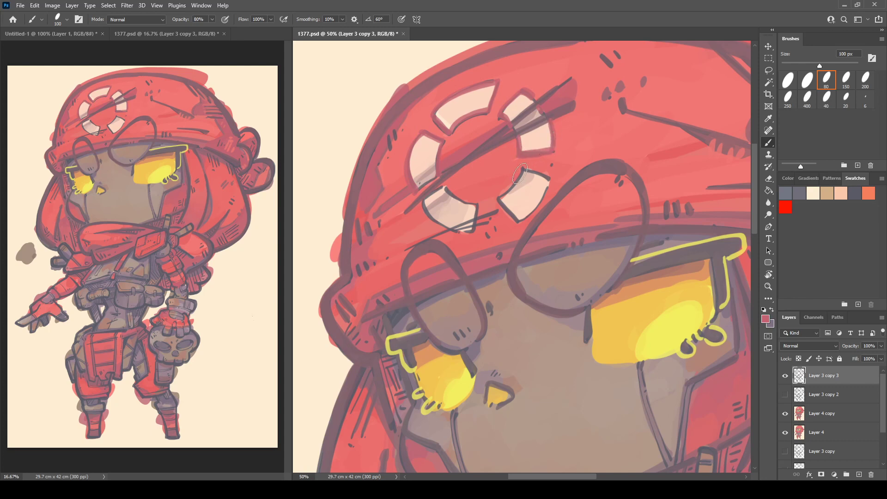
mouse_move(519, 174)
mouse_down()
mouse_move(500, 204)
mouse_move(520, 223)
mouse_move(548, 184)
mouse_move(524, 169)
mouse_move(549, 180)
mouse_up()
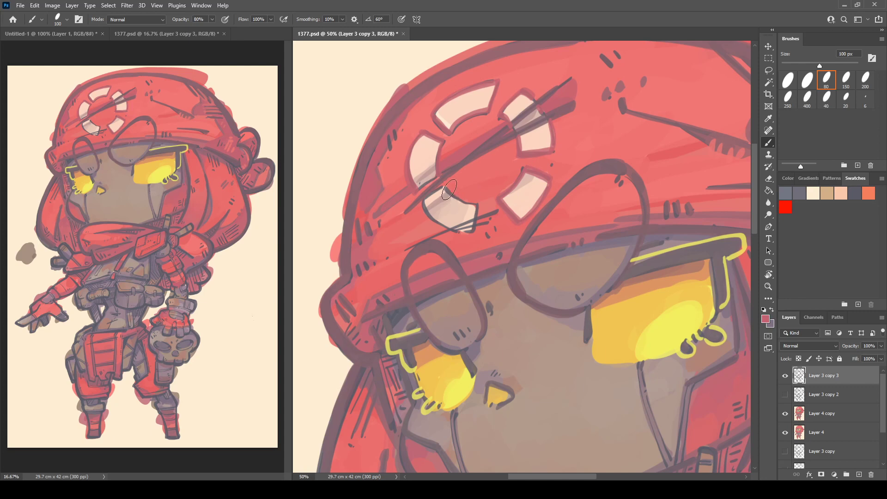
mouse_move(448, 189)
mouse_down()
mouse_move(469, 205)
mouse_move(474, 224)
mouse_up()
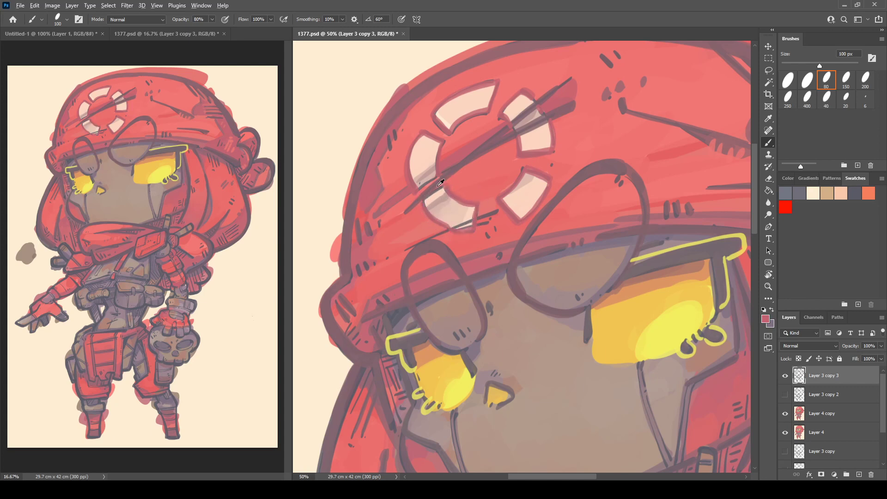
Step: Sample a maroon and recolour the diagonal scratch lines crossing the hat emblem
alt+click(441, 184)
mouse_move(408, 249)
mouse_down()
mouse_move(494, 213)
mouse_move(489, 227)
mouse_up()
drag(576, 137, 547, 103)
Step: Recolour the outline and small round detail of the red shoulder armour below the scarf's left end in maroon
drag(514, 230, 478, 132)
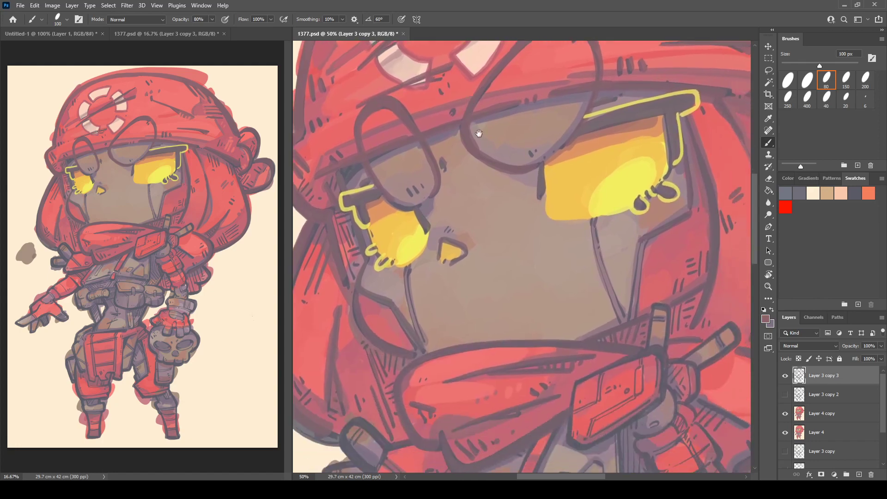
mouse_move(526, 236)
mouse_down()
mouse_move(511, 182)
mouse_move(521, 188)
mouse_move(467, 107)
mouse_up()
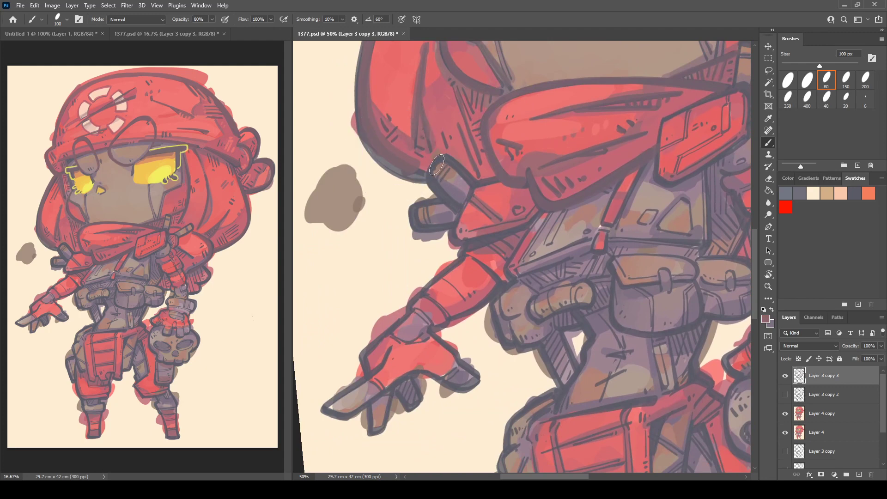
mouse_move(470, 197)
mouse_down()
mouse_move(457, 230)
mouse_move(468, 238)
mouse_move(538, 212)
mouse_up()
mouse_move(489, 232)
mouse_down()
mouse_move(466, 236)
mouse_move(520, 222)
mouse_up()
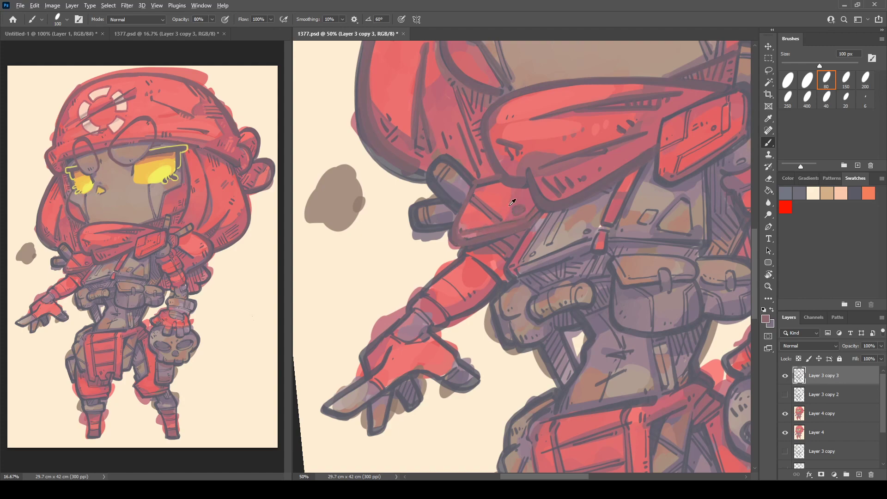
alt+click(510, 205)
click(518, 211)
key(r)
mouse_move(508, 187)
mouse_down()
mouse_move(549, 189)
mouse_move(515, 207)
mouse_up()
Step: Sample maroon and red tones and recolour the outline and inner panel lines of the red plate on the scarf
alt+click(549, 189)
drag(591, 197, 509, 88)
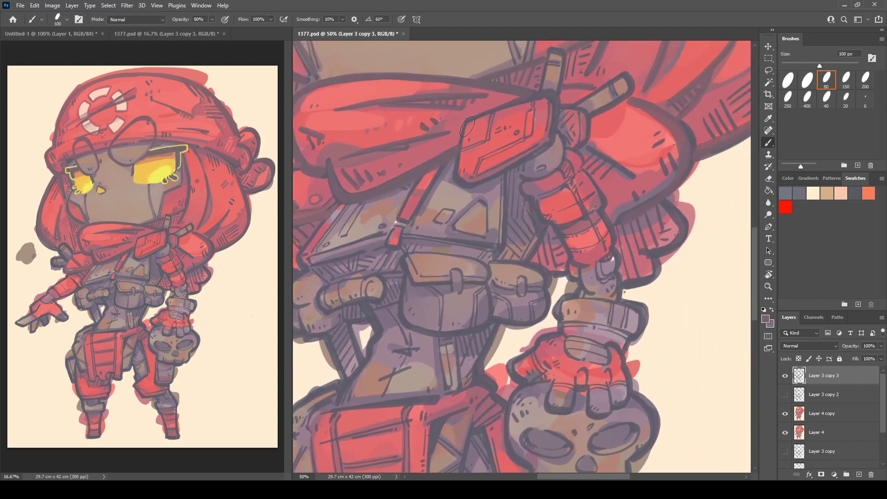
alt+click(452, 75)
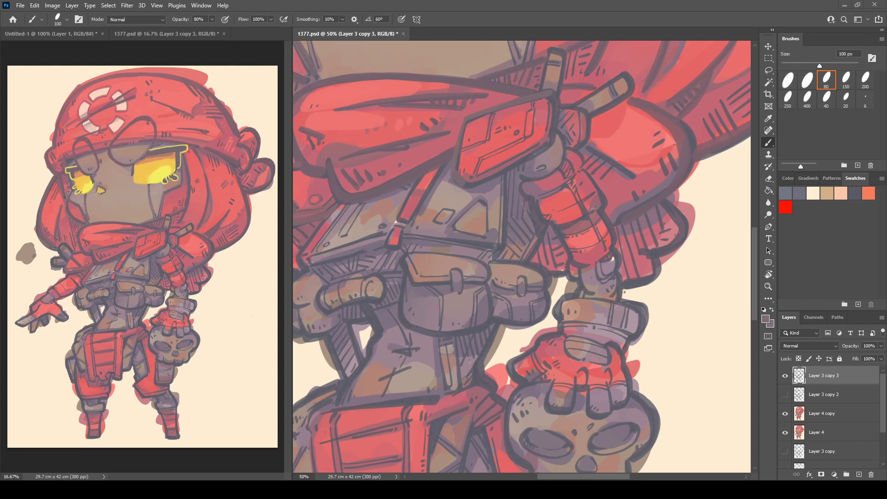
drag(673, 213, 730, 263)
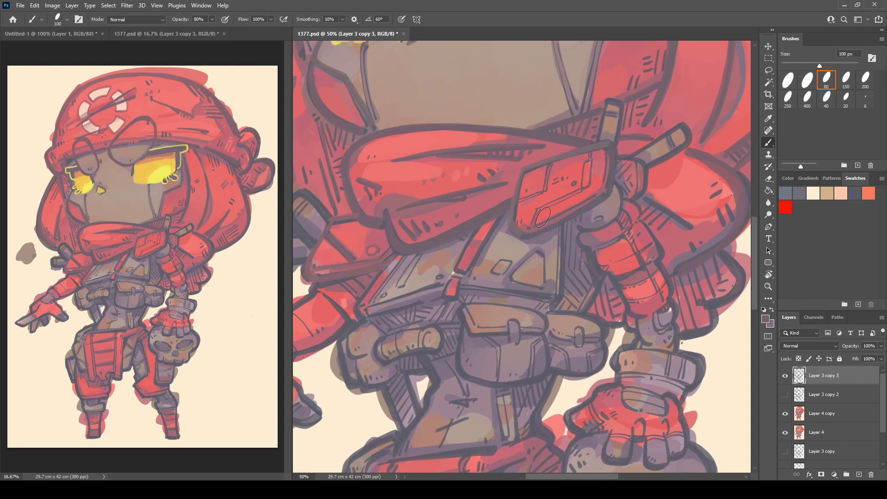
mouse_move(533, 223)
mouse_down()
mouse_move(579, 192)
mouse_move(589, 163)
mouse_move(586, 185)
mouse_move(587, 163)
mouse_up()
mouse_move(523, 200)
mouse_down()
mouse_move(547, 164)
mouse_move(545, 188)
mouse_up()
drag(532, 228, 600, 191)
alt+click(555, 210)
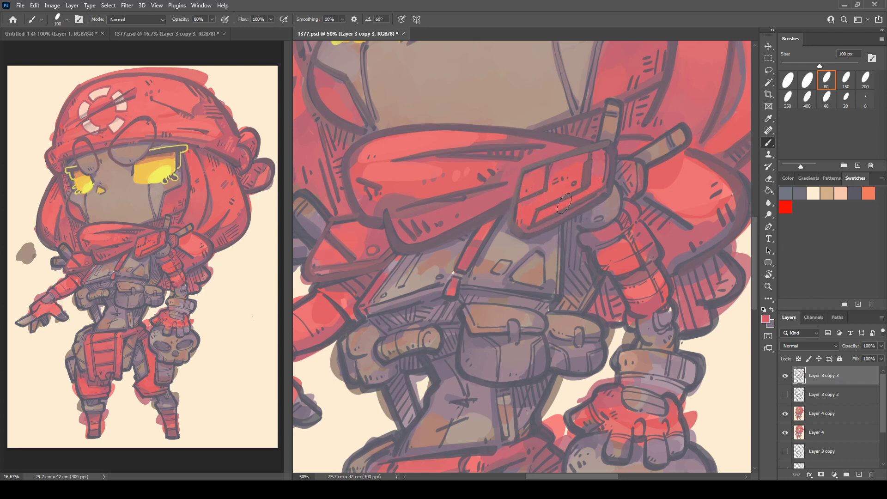
alt+click(579, 167)
Step: Undo the red stroke on the right upper arm, sample a maroon and recolour the arm's banded line art
drag(605, 174, 574, 110)
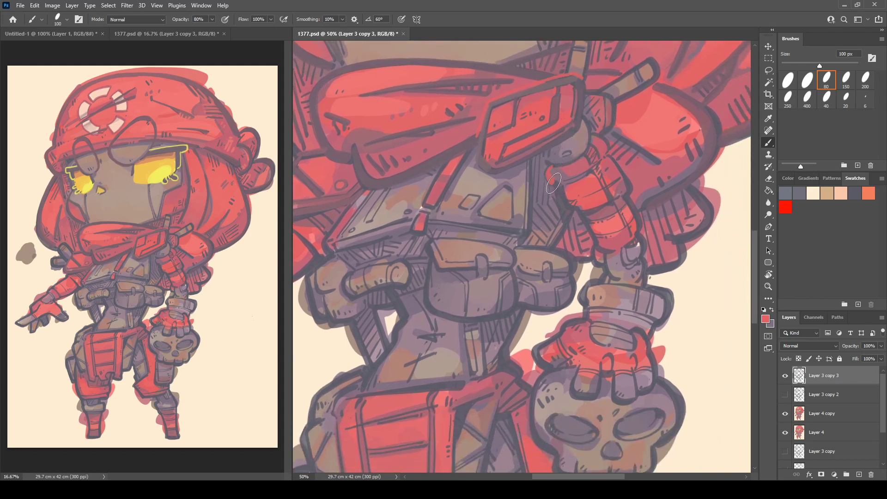
key(ctrl+z)
alt+click(553, 116)
mouse_move(547, 170)
mouse_down()
mouse_move(582, 212)
mouse_move(602, 195)
mouse_move(578, 199)
mouse_move(605, 187)
mouse_move(595, 168)
mouse_move(610, 188)
mouse_move(610, 158)
mouse_move(626, 180)
mouse_move(636, 235)
mouse_move(592, 235)
mouse_move(631, 217)
mouse_move(588, 219)
mouse_move(629, 198)
mouse_move(584, 215)
mouse_move(606, 249)
mouse_move(620, 248)
mouse_move(607, 176)
mouse_move(556, 163)
mouse_up()
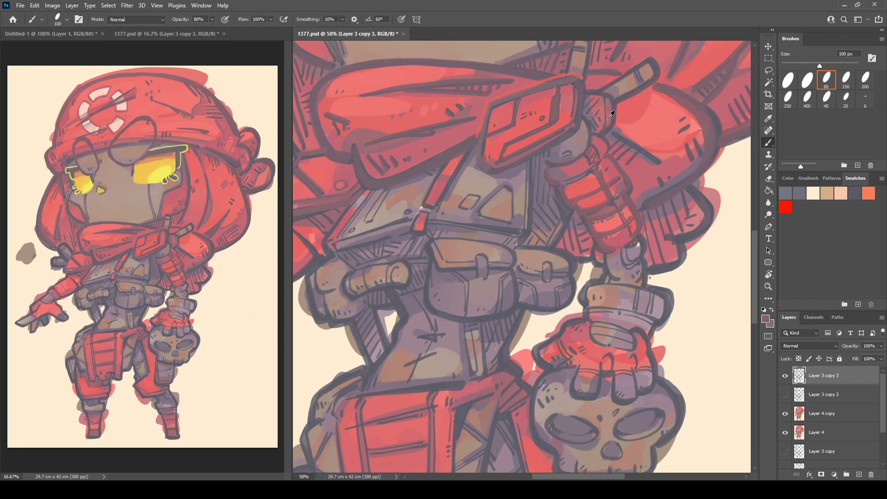
Step: Recolour the chest plate's lower edge, triangular mark and right-hand contour in muted maroon
drag(552, 64, 517, 139)
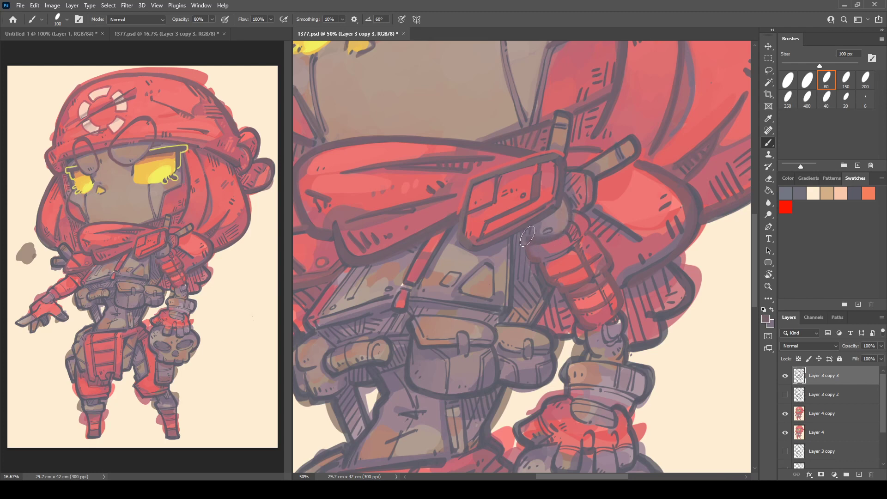
drag(527, 236, 610, 163)
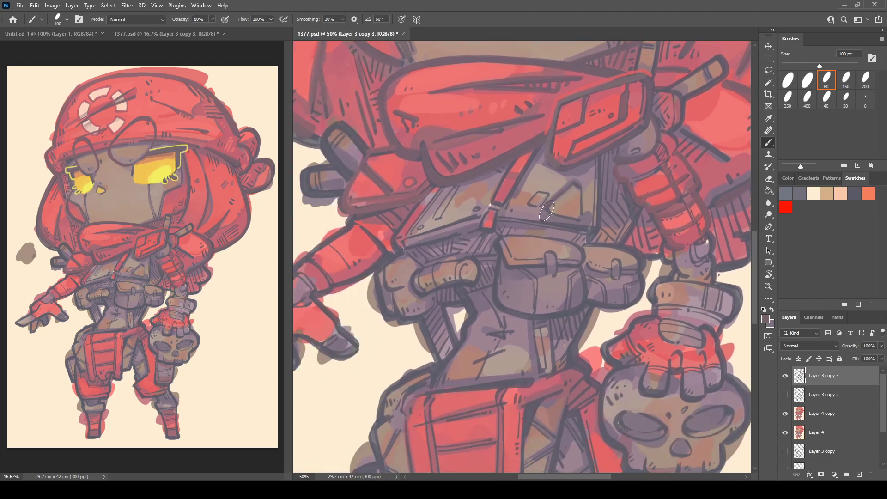
drag(548, 211, 576, 214)
drag(577, 183, 583, 215)
drag(600, 158, 601, 184)
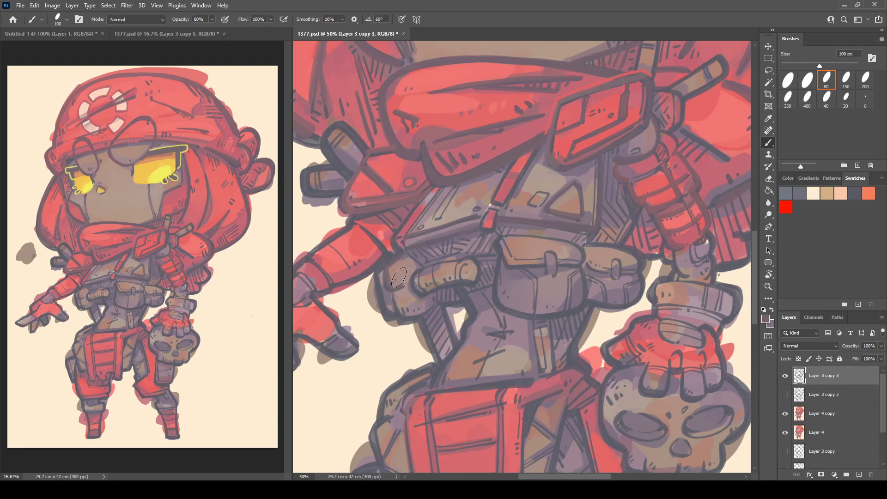
Step: Recolour the left belt pouch and roll outlines and the chest plate's left edge in muted maroon
mouse_move(398, 278)
mouse_down()
mouse_move(403, 254)
mouse_move(386, 268)
mouse_move(388, 287)
mouse_move(404, 287)
mouse_move(395, 299)
mouse_move(401, 316)
mouse_move(418, 318)
mouse_move(424, 309)
mouse_move(378, 275)
mouse_move(387, 316)
mouse_move(434, 280)
mouse_move(420, 271)
mouse_move(412, 289)
mouse_move(420, 297)
mouse_move(461, 284)
mouse_move(432, 273)
mouse_move(436, 266)
mouse_move(436, 283)
mouse_move(413, 271)
mouse_move(474, 263)
mouse_move(475, 281)
mouse_move(468, 263)
mouse_move(458, 273)
mouse_move(458, 262)
mouse_move(459, 281)
mouse_up()
drag(489, 235, 454, 206)
drag(402, 180, 417, 162)
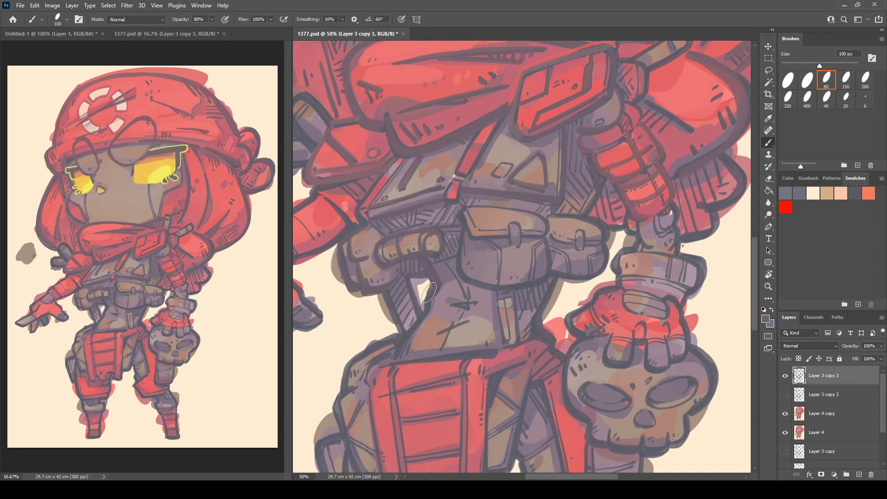
Step: Recolour the waist's left strap lines and the large front belt pouch's outline, flap and seams in muted maroon
drag(429, 292, 398, 351)
mouse_move(486, 241)
mouse_down()
mouse_move(500, 250)
mouse_move(500, 280)
mouse_up()
drag(545, 243, 532, 280)
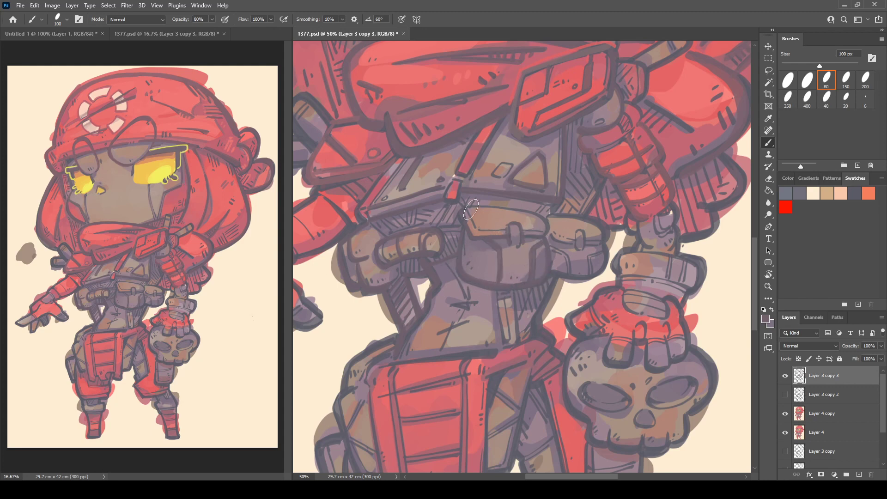
mouse_move(470, 209)
mouse_down()
mouse_move(490, 203)
mouse_move(537, 214)
mouse_up()
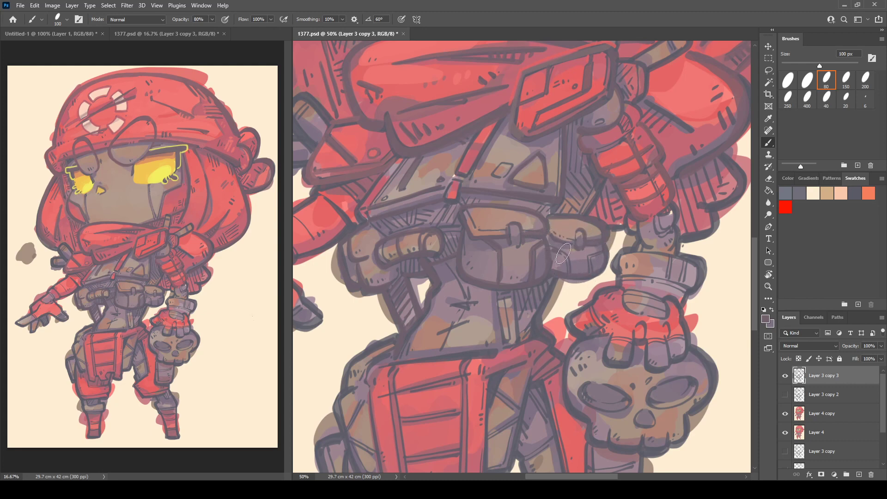
Step: Recolour the scratch marks on the belly in muted maroon
drag(562, 253, 613, 182)
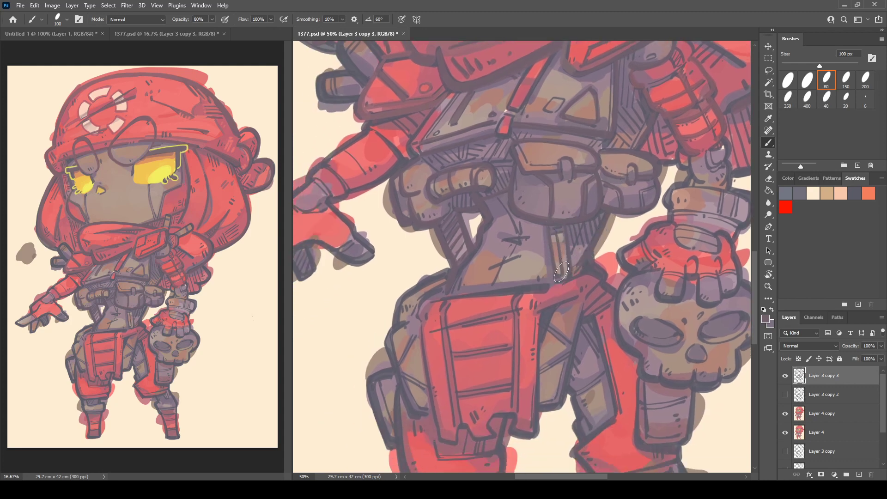
mouse_move(512, 239)
mouse_down()
mouse_move(496, 263)
mouse_move(507, 262)
mouse_move(493, 287)
mouse_up()
drag(401, 200, 506, 174)
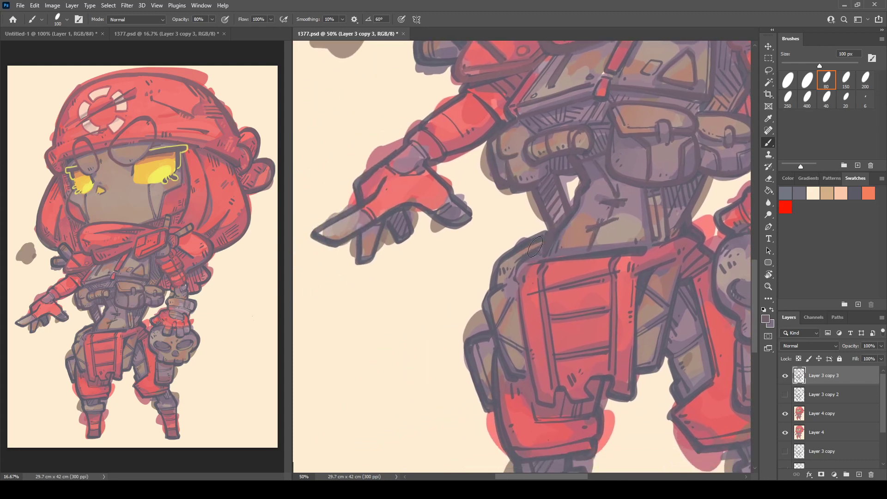
Step: Recolour the outlines of the left hip guard and outer thigh plates in muted maroon
drag(492, 282, 503, 254)
mouse_move(501, 284)
mouse_down()
mouse_move(486, 305)
mouse_move(522, 377)
mouse_move(500, 341)
mouse_move(520, 352)
mouse_up()
alt+click(526, 366)
drag(488, 308, 512, 372)
alt+click(485, 355)
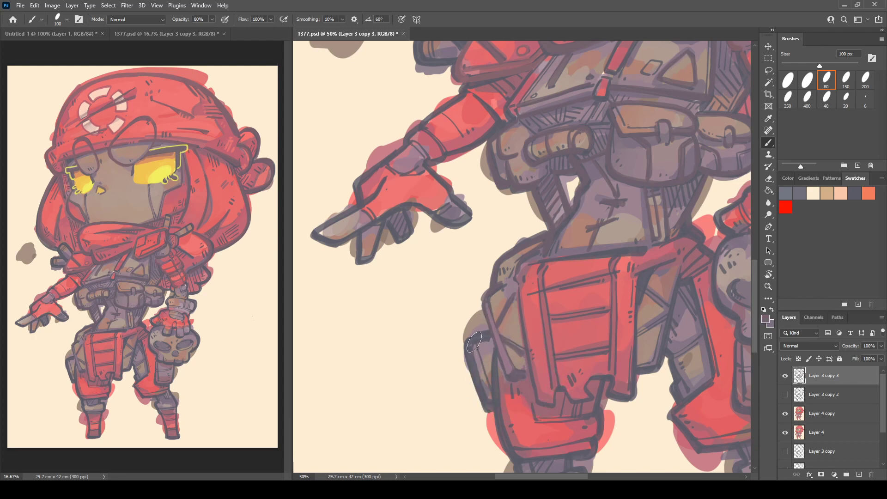
mouse_move(474, 342)
mouse_down()
mouse_move(486, 401)
mouse_move(481, 341)
mouse_up()
Step: Recolour the outstretched arm's upper sleeve line and the shoulder pad's lower edge in softer red
scroll(445, 204, up, 2)
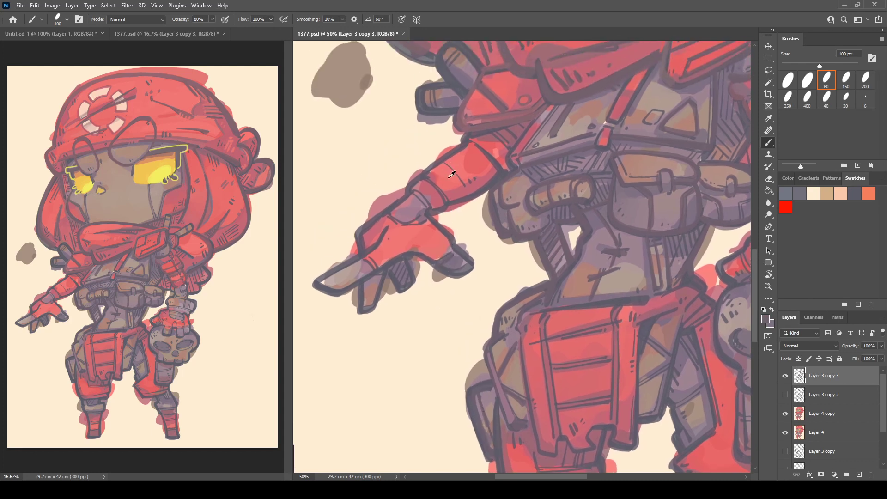
alt+click(441, 173)
mouse_move(445, 168)
mouse_down()
mouse_move(461, 157)
mouse_move(455, 165)
mouse_move(486, 166)
mouse_up()
scroll(471, 166, up, 3)
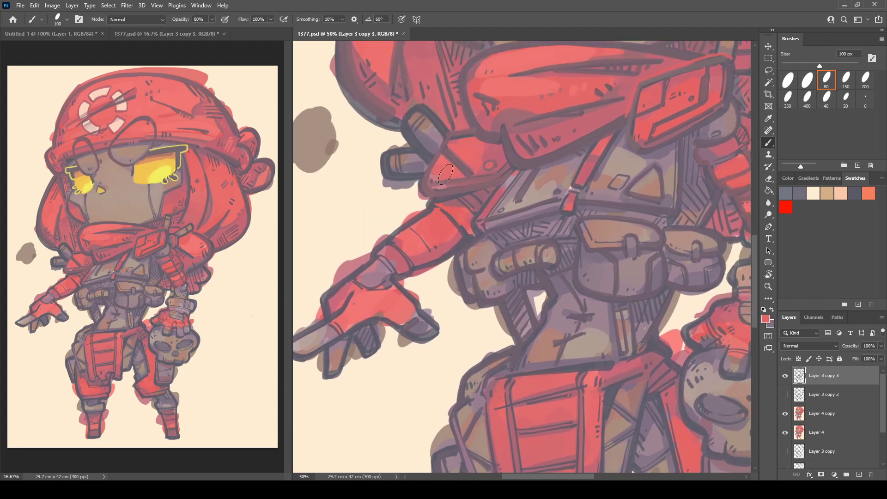
drag(436, 191, 495, 178)
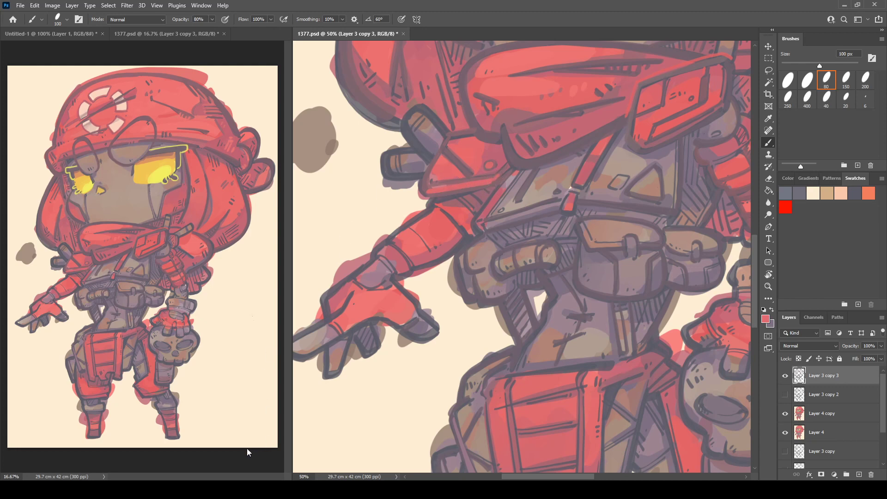
Step: Recolour the outstretched forearm's band lines and upper contour in muted maroon and red
alt+click(562, 156)
drag(421, 237, 433, 257)
drag(393, 235, 426, 216)
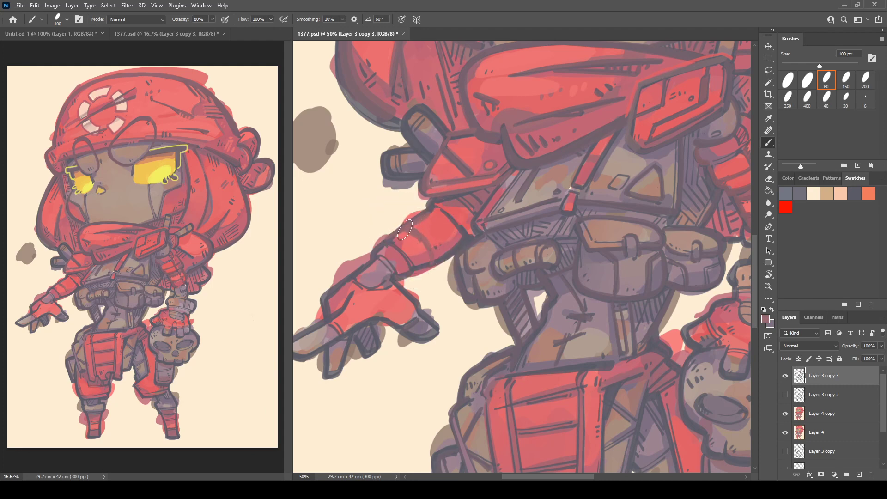
alt+click(405, 238)
key(alt)
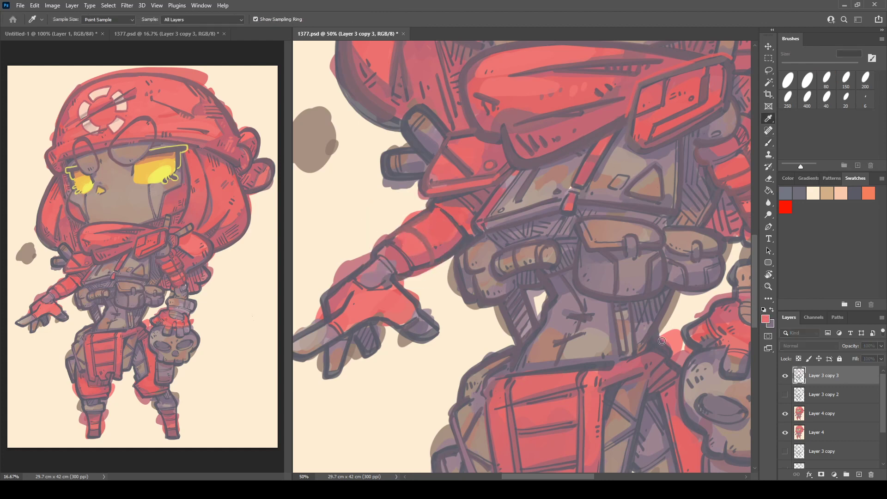
key(b)
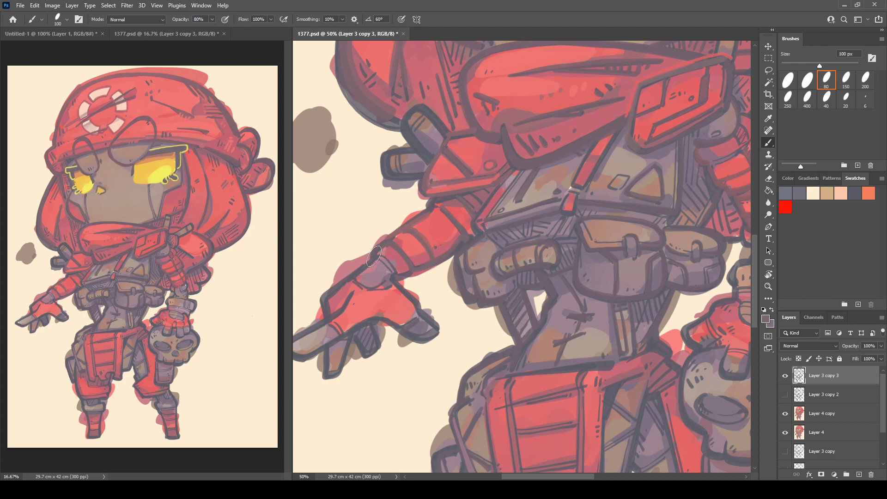
Step: Recolour the outstretched hand's finger, thumb and wrist cuff outlines in muted maroon and red
mouse_move(386, 263)
mouse_down()
mouse_move(438, 219)
mouse_move(393, 254)
mouse_move(395, 275)
mouse_move(407, 261)
mouse_move(409, 289)
mouse_move(460, 238)
mouse_up()
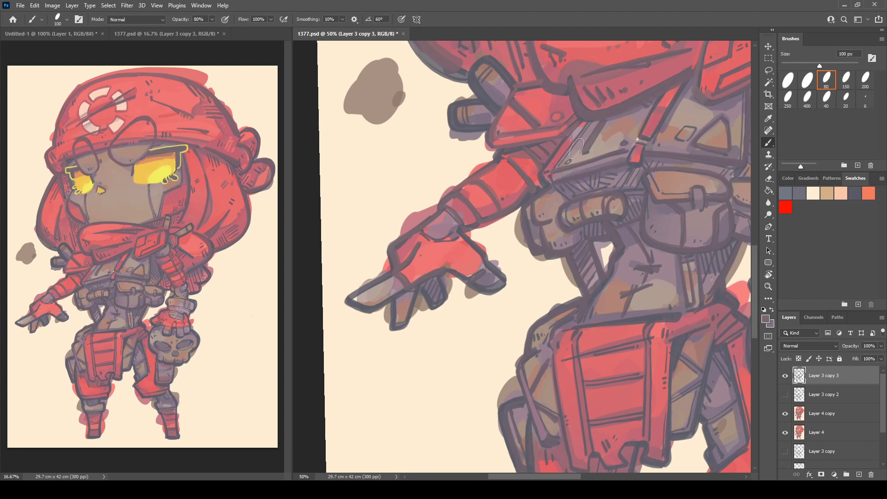
mouse_move(356, 292)
mouse_down()
mouse_move(368, 308)
mouse_move(413, 274)
mouse_move(393, 304)
mouse_move(395, 327)
mouse_move(422, 286)
mouse_move(430, 307)
mouse_move(440, 292)
mouse_move(446, 298)
mouse_move(485, 277)
mouse_move(475, 277)
mouse_move(486, 288)
mouse_move(501, 281)
mouse_move(464, 258)
mouse_up()
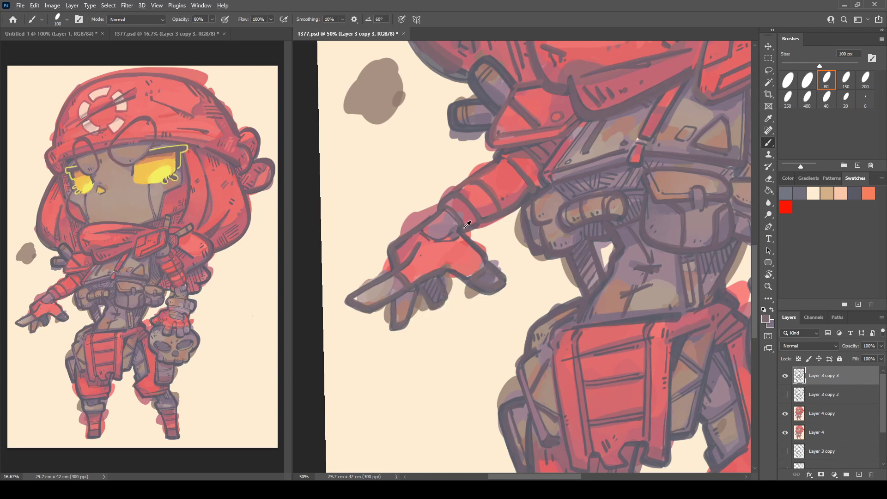
mouse_move(464, 239)
mouse_down()
mouse_move(488, 262)
mouse_move(475, 277)
mouse_up()
drag(434, 237, 449, 226)
alt+click(440, 218)
alt+click(467, 210)
alt+click(420, 253)
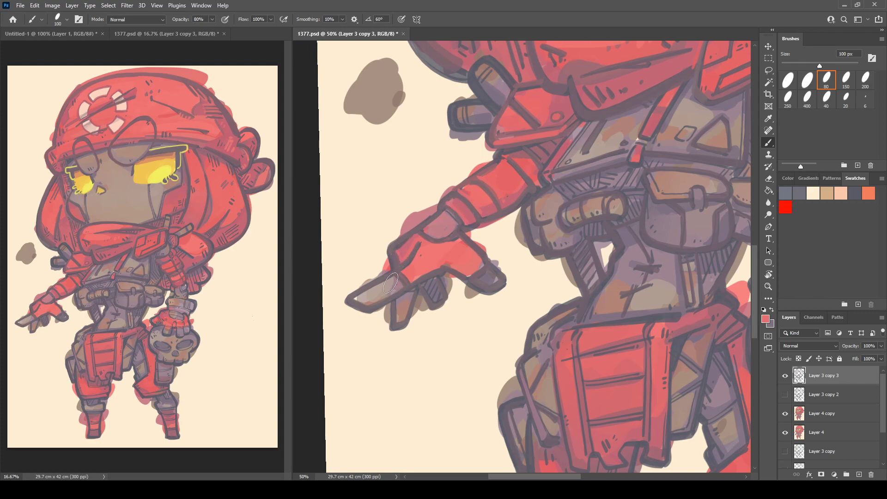
Step: Recolour the chest plate's left edge and the red chest strap's outline and tip in softer red and maroon
drag(548, 213, 418, 286)
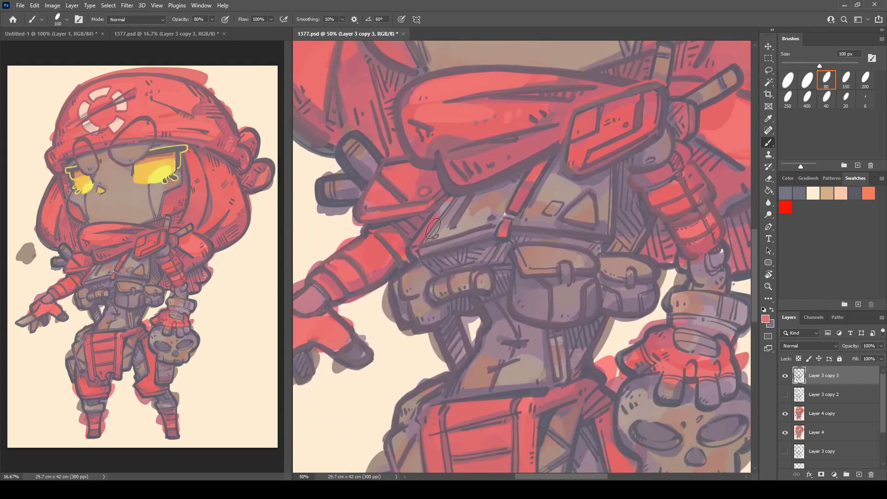
alt+click(442, 208)
mouse_move(417, 248)
mouse_down()
mouse_move(452, 199)
mouse_move(423, 242)
mouse_up()
drag(521, 168, 512, 199)
alt+click(531, 176)
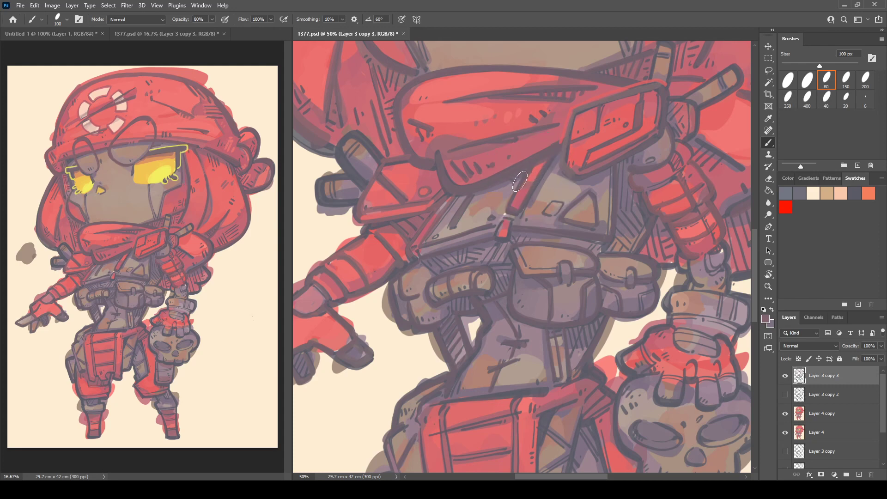
alt+click(533, 173)
mouse_move(524, 172)
mouse_down()
mouse_move(501, 209)
mouse_move(511, 217)
mouse_move(557, 158)
mouse_up()
mouse_move(528, 206)
mouse_down()
mouse_move(518, 129)
mouse_move(501, 158)
mouse_move(489, 150)
mouse_up()
alt+click(507, 135)
alt+click(494, 148)
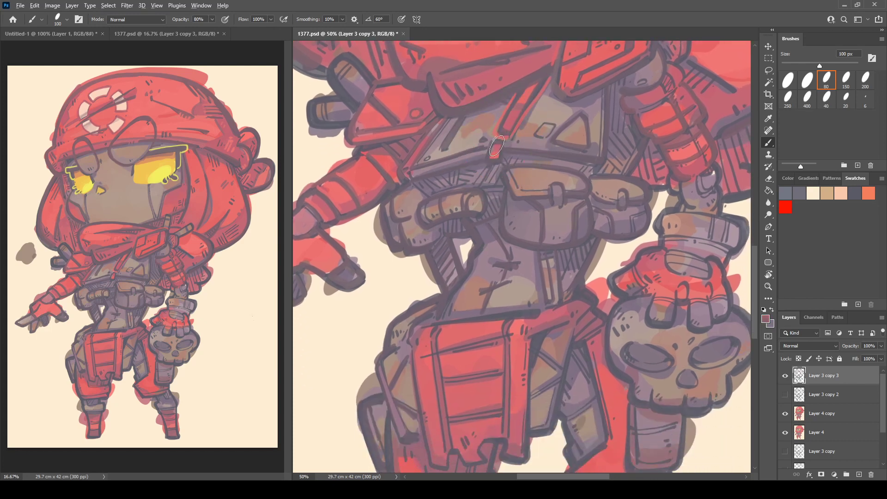
Step: Recolour the band lines on the sleeve of the arm holding the skull in softer red
mouse_move(611, 111)
mouse_down()
mouse_move(509, 202)
mouse_move(570, 192)
mouse_move(524, 197)
mouse_move(569, 255)
mouse_up()
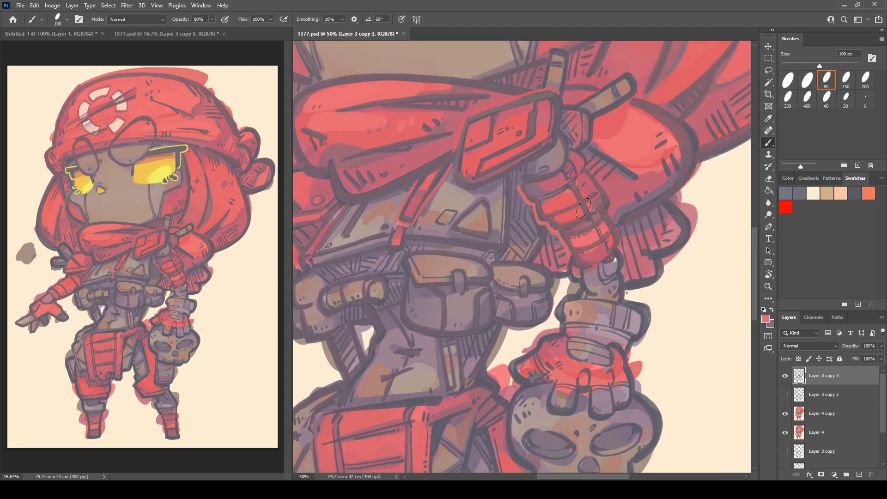
alt+click(594, 173)
mouse_move(583, 198)
mouse_down()
mouse_move(575, 119)
mouse_move(546, 218)
mouse_up()
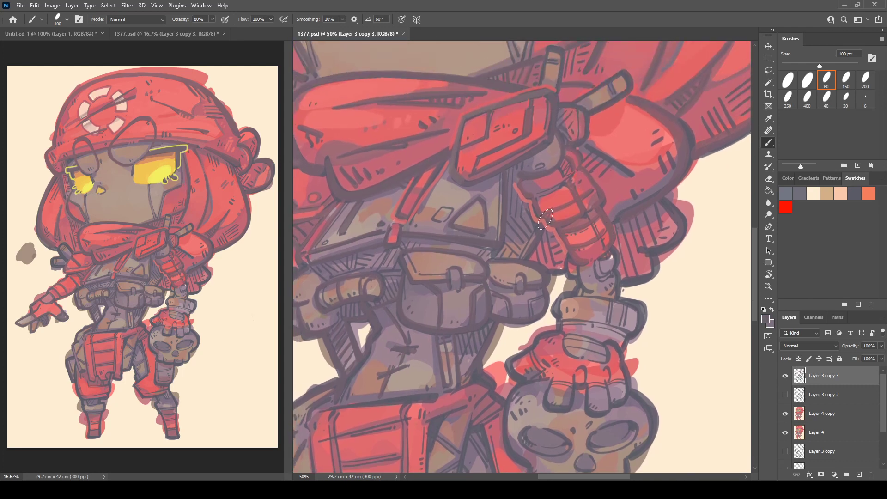
Step: Recolour the bare forearm outline between the banded sleeve and the skull-holding glove's cuff in muted purple-brown
alt+click(493, 239)
key(i)
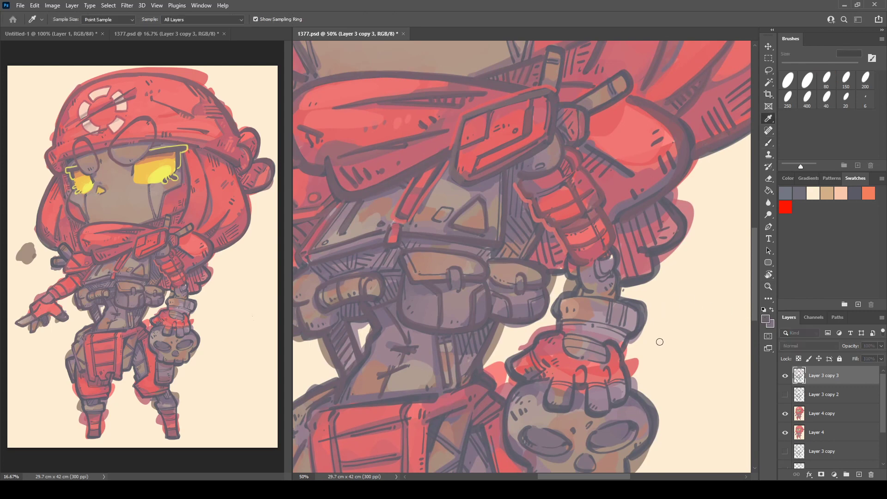
key(b)
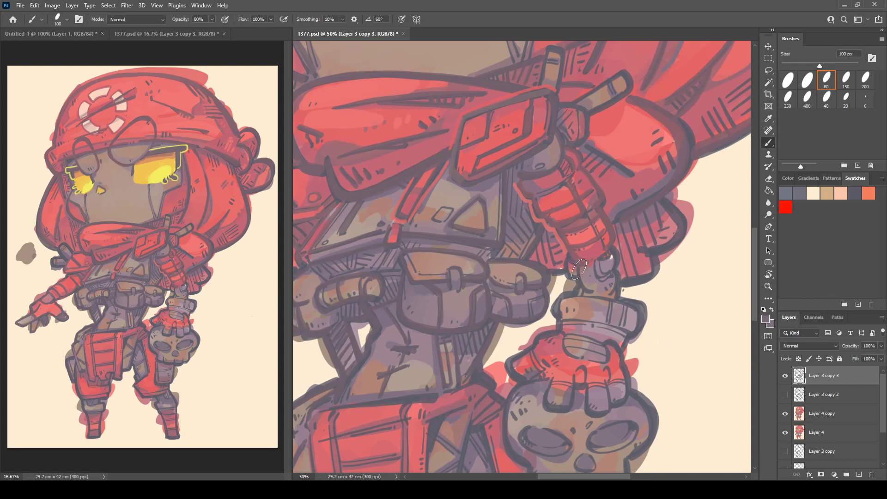
mouse_move(573, 294)
mouse_down()
mouse_move(552, 312)
mouse_move(570, 323)
mouse_move(558, 324)
mouse_move(628, 334)
mouse_move(611, 299)
mouse_move(608, 321)
mouse_move(601, 298)
mouse_move(639, 308)
mouse_move(637, 327)
mouse_move(628, 303)
mouse_move(624, 325)
mouse_move(623, 275)
mouse_move(609, 291)
mouse_up()
Step: Recolour the skull-holding glove's opening and finger outlines in muted maroon, and paint its fingertips brown
mouse_move(596, 260)
mouse_down()
mouse_move(612, 271)
mouse_move(609, 251)
mouse_move(617, 275)
mouse_move(620, 181)
mouse_up()
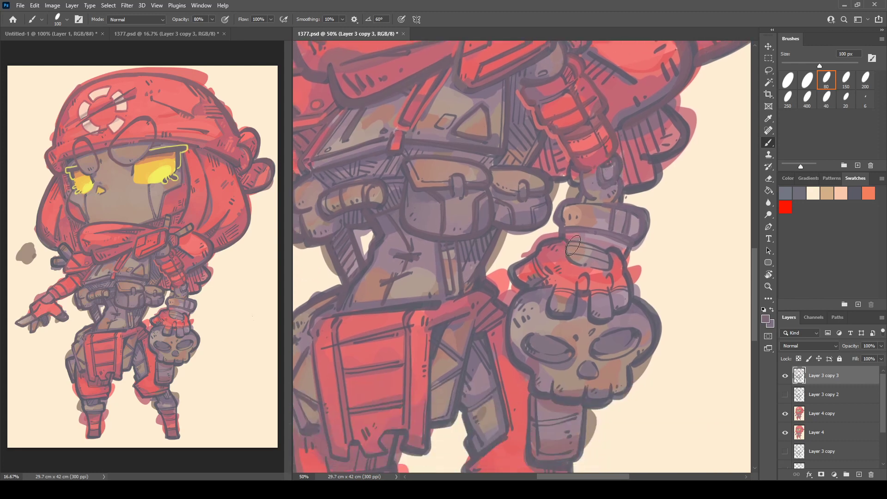
drag(565, 255, 608, 259)
mouse_move(553, 292)
mouse_down()
mouse_move(553, 313)
mouse_move(574, 309)
mouse_up()
mouse_move(524, 262)
mouse_down()
mouse_move(527, 286)
mouse_move(540, 269)
mouse_move(532, 261)
mouse_move(539, 279)
mouse_move(603, 305)
mouse_move(589, 298)
mouse_move(593, 319)
mouse_move(569, 306)
mouse_up()
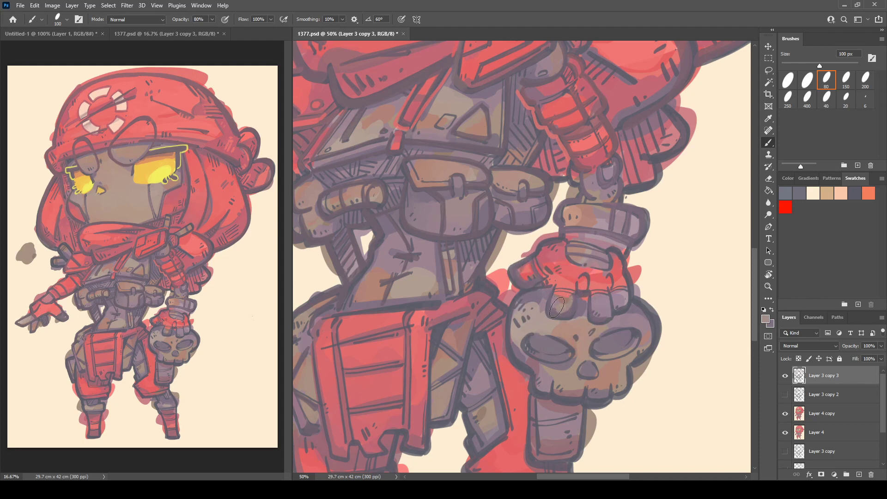
click(557, 307)
drag(524, 276, 523, 273)
drag(621, 296, 620, 300)
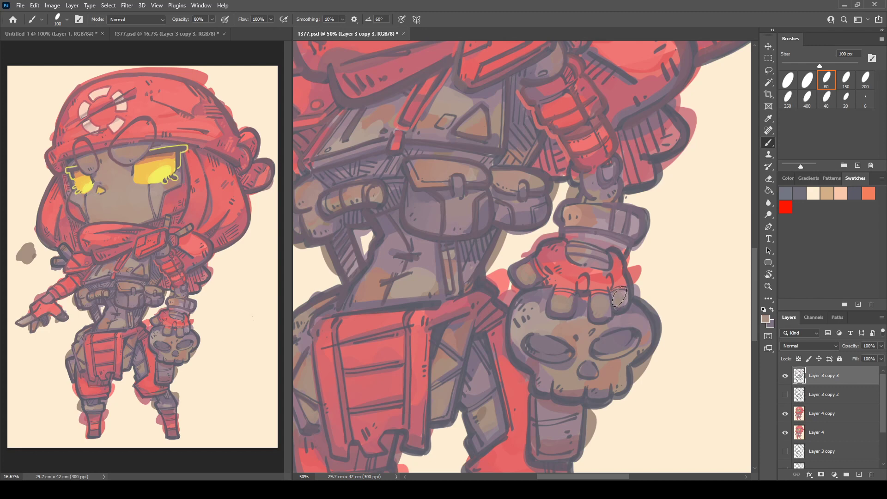
Step: Recolour the skull's outer contour, eye sockets and nose in muted purple and brown tones
alt+click(605, 319)
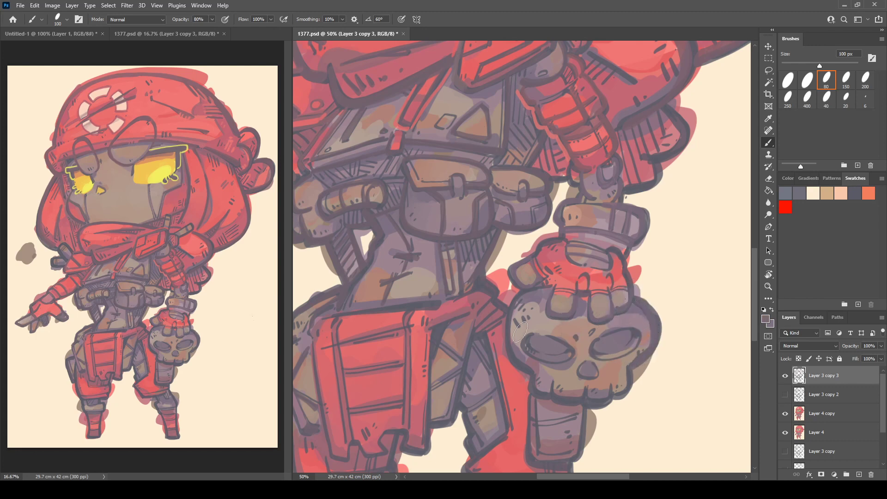
mouse_move(528, 290)
mouse_down()
mouse_move(508, 315)
mouse_move(515, 360)
mouse_move(556, 400)
mouse_move(578, 401)
mouse_move(583, 390)
mouse_move(592, 405)
mouse_move(611, 397)
mouse_up()
mouse_move(528, 338)
mouse_down()
mouse_move(564, 343)
mouse_move(570, 357)
mouse_move(611, 335)
mouse_move(636, 339)
mouse_move(591, 353)
mouse_up()
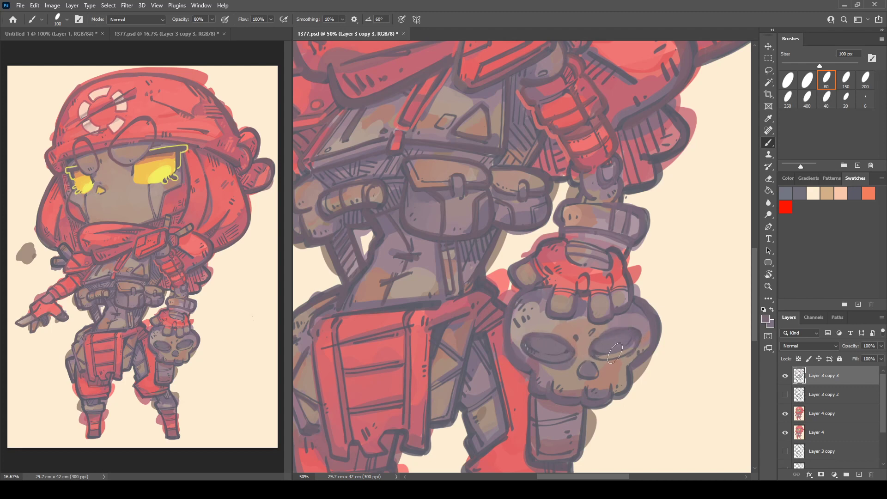
alt+click(610, 355)
alt+click(578, 361)
alt+click(613, 352)
drag(586, 375, 597, 370)
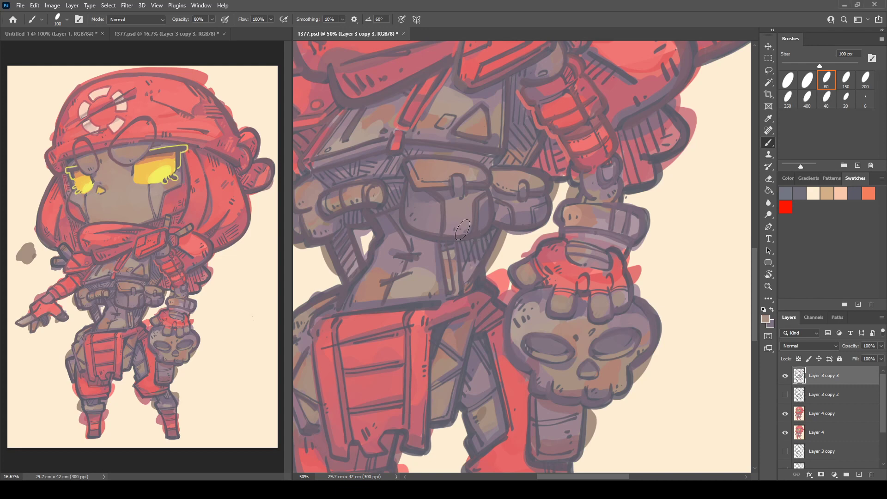
Step: Recolour the knuckle marks on the skull-holding red glove in muted maroon
drag(437, 245, 445, 286)
mouse_move(437, 246)
mouse_down()
mouse_move(467, 271)
mouse_move(557, 165)
mouse_up()
alt+click(667, 157)
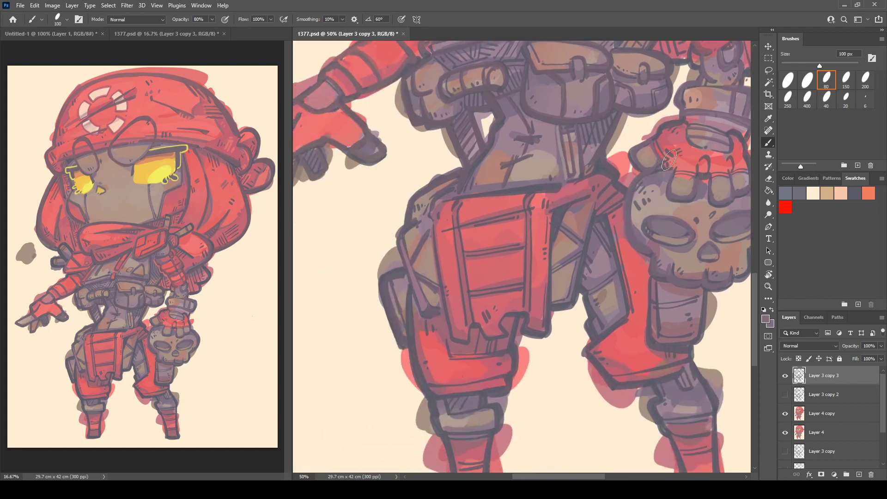
drag(667, 159, 609, 175)
alt+click(608, 177)
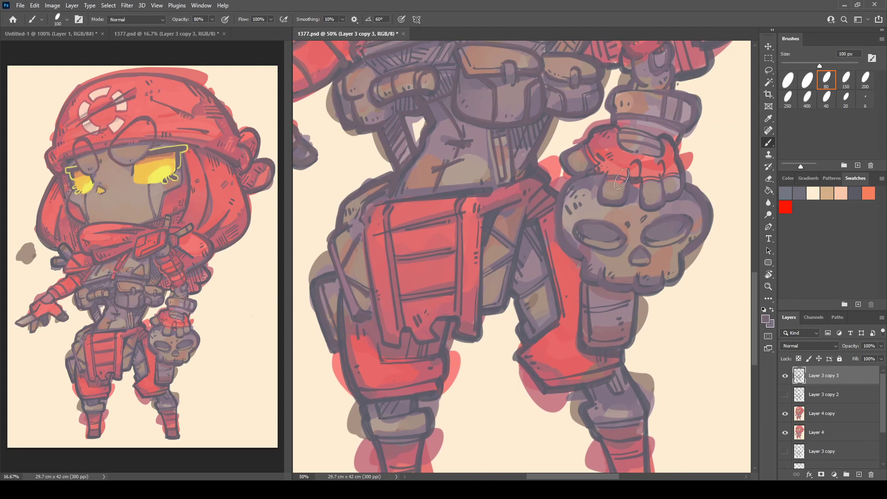
mouse_move(636, 163)
mouse_down()
mouse_move(634, 175)
mouse_move(659, 176)
mouse_up()
Step: Recolour the red front waist plate's top edge, vertical rails and side strap in muted maroon
drag(404, 199, 490, 190)
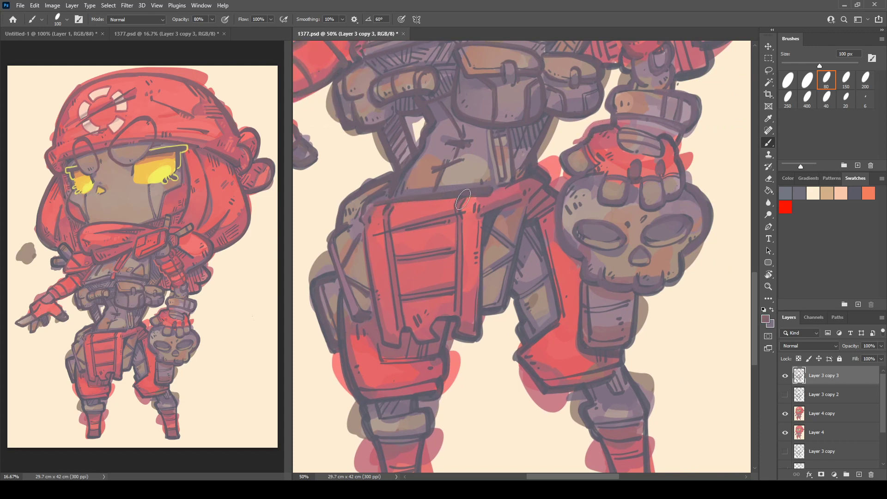
drag(461, 232, 458, 307)
mouse_move(389, 207)
mouse_down()
mouse_move(398, 328)
mouse_move(372, 231)
mouse_move(363, 233)
mouse_move(384, 342)
mouse_move(398, 345)
mouse_move(402, 332)
mouse_move(436, 337)
mouse_move(439, 323)
mouse_move(458, 335)
mouse_up()
drag(476, 223, 480, 334)
drag(497, 214, 520, 202)
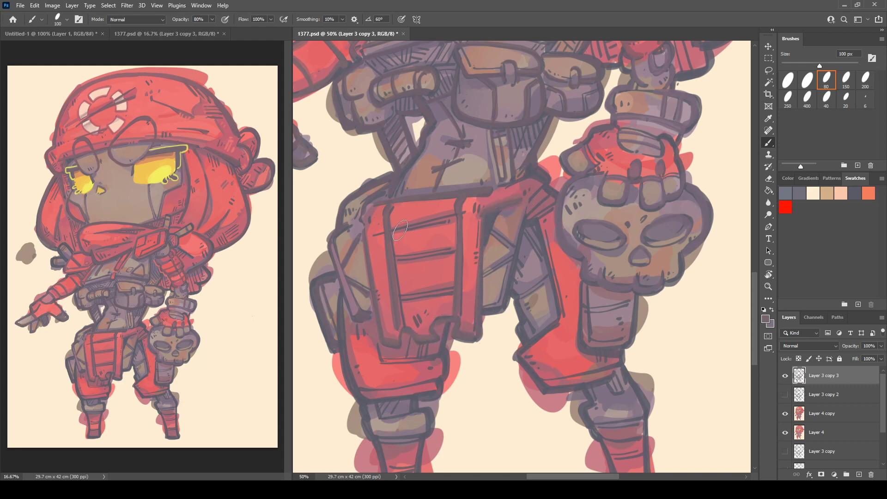
Step: Recolour the horizontal slat lines of the red front waist plate in muted maroon and red
drag(378, 234, 451, 215)
drag(394, 259, 457, 254)
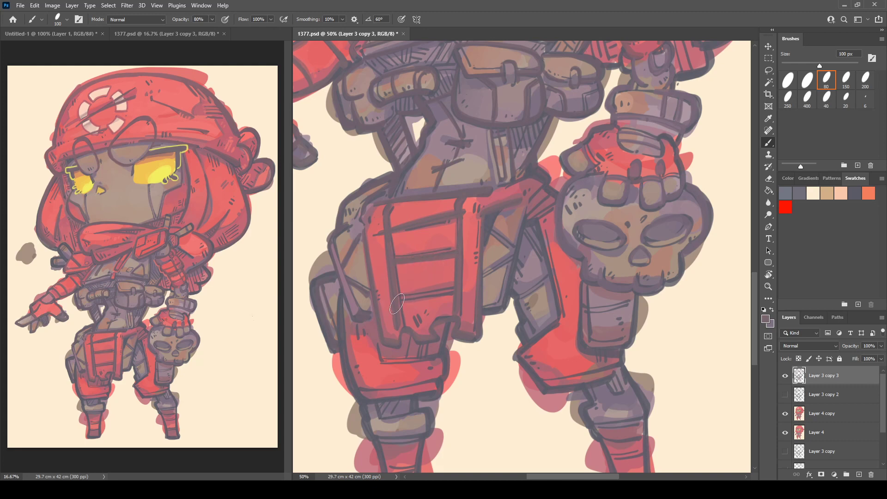
alt+click(469, 284)
drag(392, 235, 454, 222)
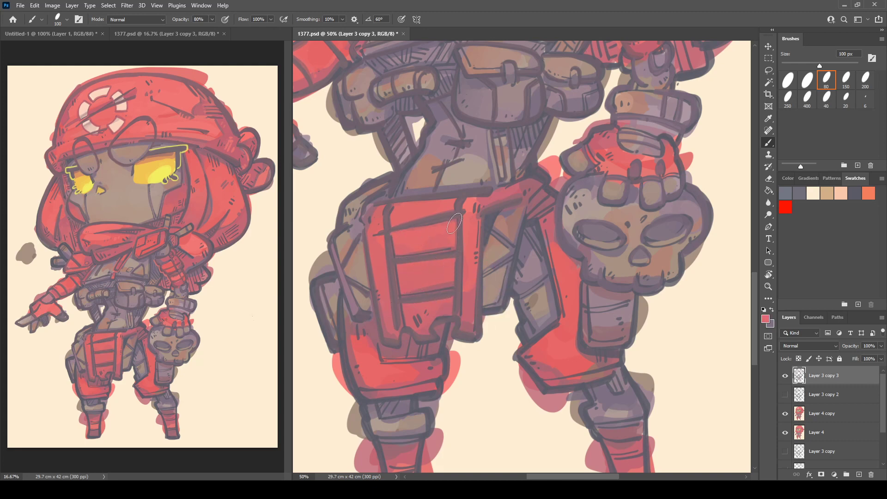
drag(407, 306, 448, 298)
Step: Recolour the red front waist plate's left rail and jagged lower edge in softer red
drag(384, 246, 395, 326)
key(ctrl+z)
alt+click(383, 240)
drag(384, 254, 392, 335)
mouse_move(367, 272)
mouse_down()
mouse_move(380, 342)
mouse_move(399, 350)
mouse_move(408, 337)
mouse_up()
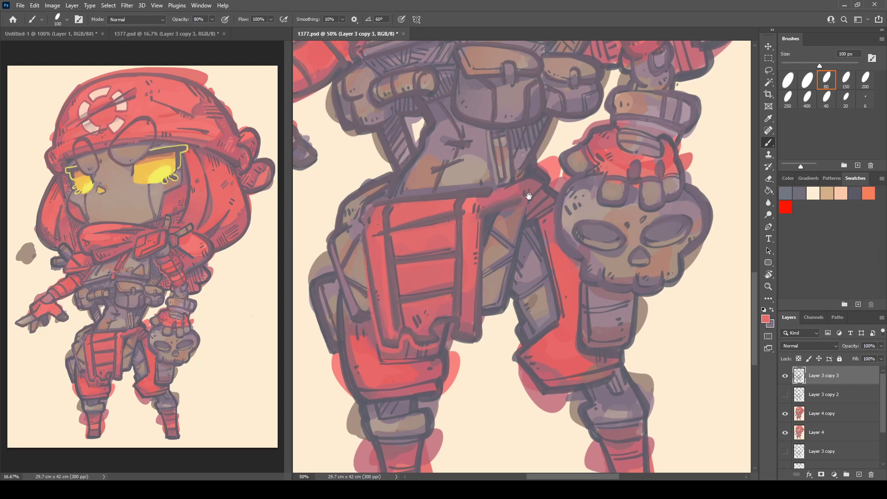
Step: Recolour the lower hems of both red thigh guards in muted maroon
drag(529, 194, 509, 213)
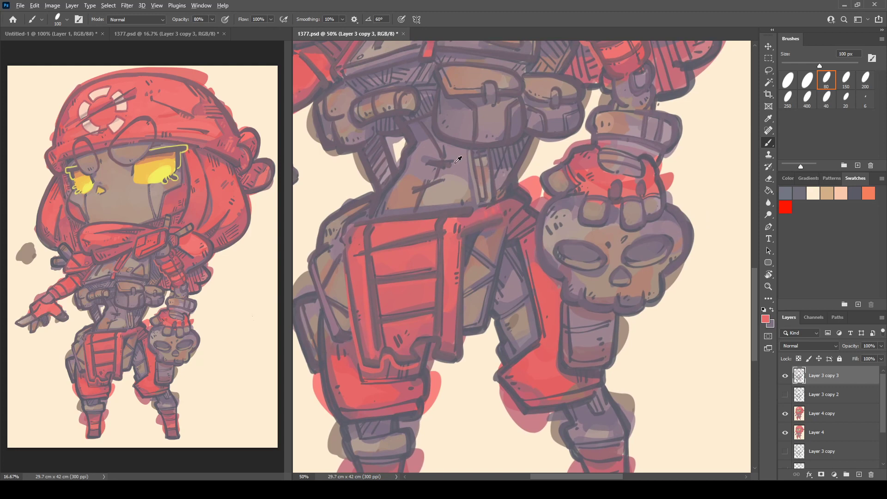
alt+click(458, 197)
alt+click(376, 180)
alt+click(343, 140)
drag(473, 253, 606, 168)
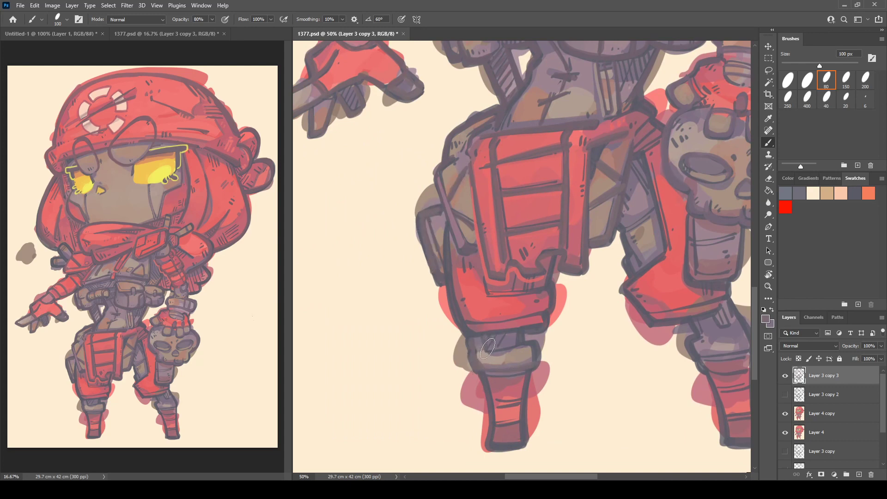
scroll(555, 350, right, 5)
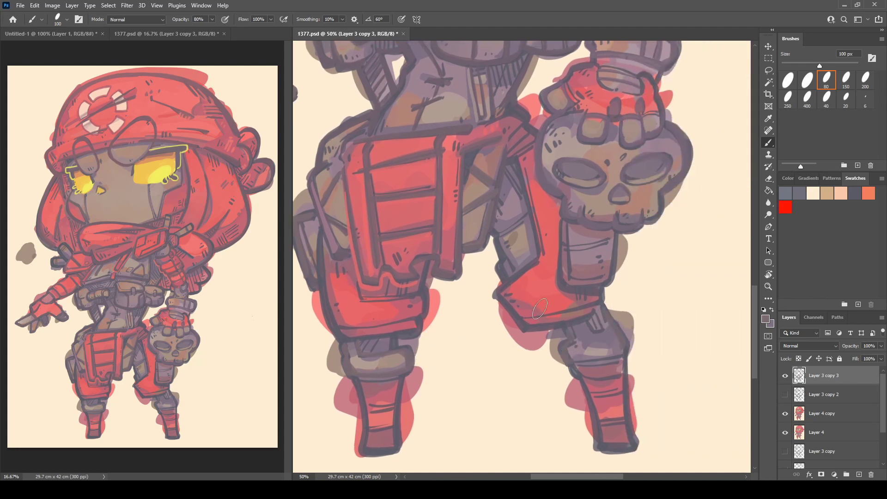
alt+click(574, 85)
key(ctrl+z)
mouse_move(524, 320)
mouse_down()
mouse_move(588, 296)
mouse_move(523, 320)
mouse_move(583, 308)
mouse_move(520, 321)
mouse_move(533, 329)
mouse_move(578, 321)
mouse_move(530, 312)
mouse_up()
mouse_move(333, 327)
mouse_down()
mouse_move(420, 315)
mouse_move(423, 298)
mouse_up()
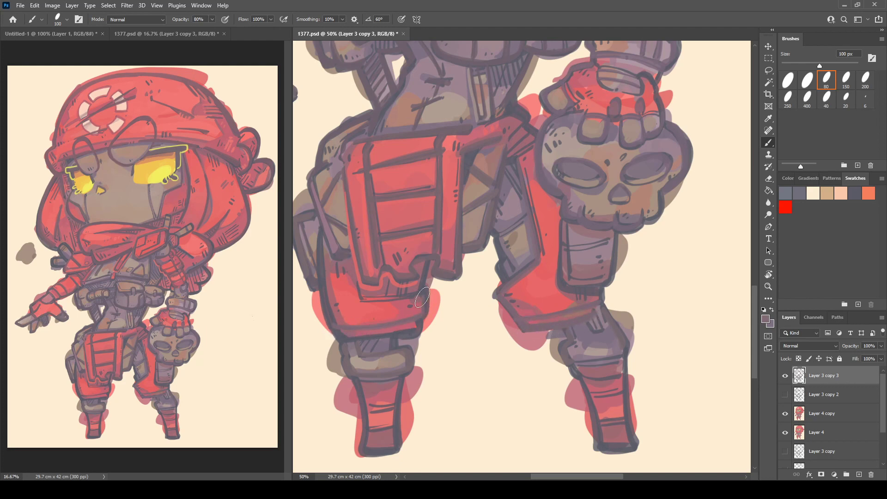
mouse_move(339, 327)
mouse_down()
mouse_move(394, 339)
mouse_move(416, 328)
mouse_move(324, 294)
mouse_move(333, 326)
mouse_up()
drag(407, 317, 454, 252)
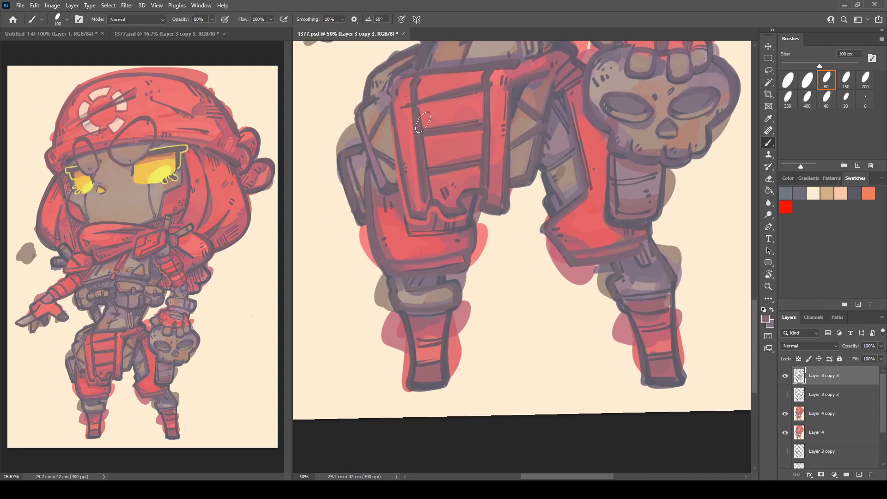
Step: Recolour the outlines and horizontal bands of both red lower shins in muted maroon
mouse_move(402, 308)
mouse_down()
mouse_move(415, 387)
mouse_move(434, 375)
mouse_move(413, 362)
mouse_move(442, 360)
mouse_move(451, 319)
mouse_move(443, 374)
mouse_up()
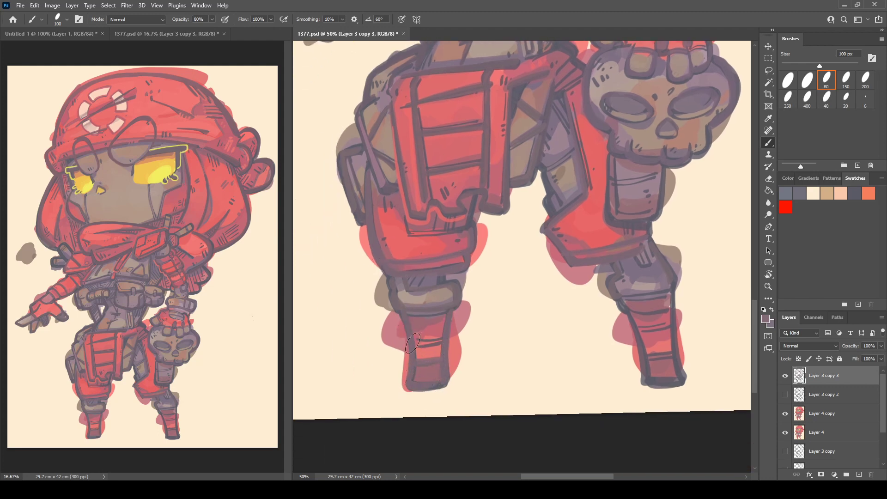
drag(417, 341, 439, 344)
mouse_move(647, 320)
mouse_down()
mouse_move(645, 379)
mouse_move(679, 379)
mouse_move(682, 301)
mouse_move(672, 291)
mouse_move(678, 379)
mouse_move(653, 358)
mouse_move(663, 356)
mouse_move(640, 326)
mouse_move(648, 312)
mouse_move(629, 305)
mouse_move(665, 311)
mouse_up()
mouse_move(621, 294)
mouse_down()
mouse_move(666, 292)
mouse_move(638, 265)
mouse_move(617, 290)
mouse_up()
Step: Soften the line art of the knee joint on the skull-side leg with sampled grey-purple tones
alt+click(637, 293)
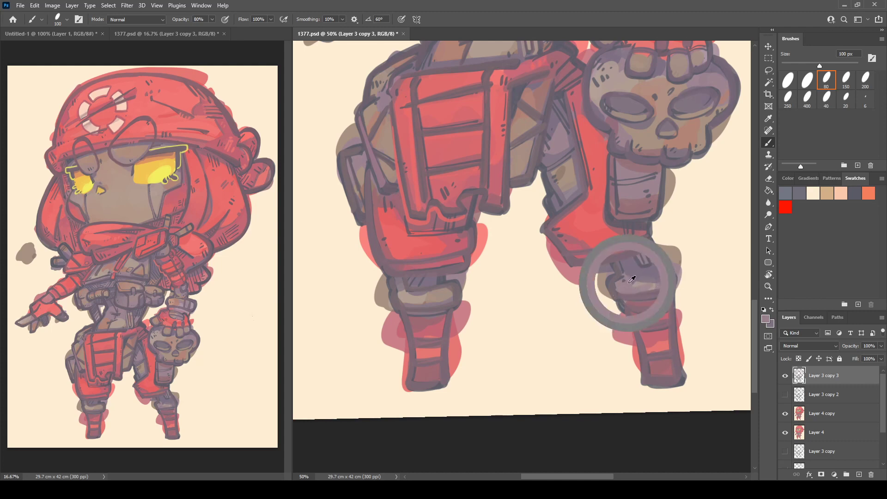
alt+click(639, 250)
mouse_move(633, 254)
mouse_down()
mouse_move(647, 267)
mouse_move(637, 258)
mouse_move(648, 250)
mouse_move(650, 269)
mouse_up()
alt+click(643, 257)
alt+click(636, 254)
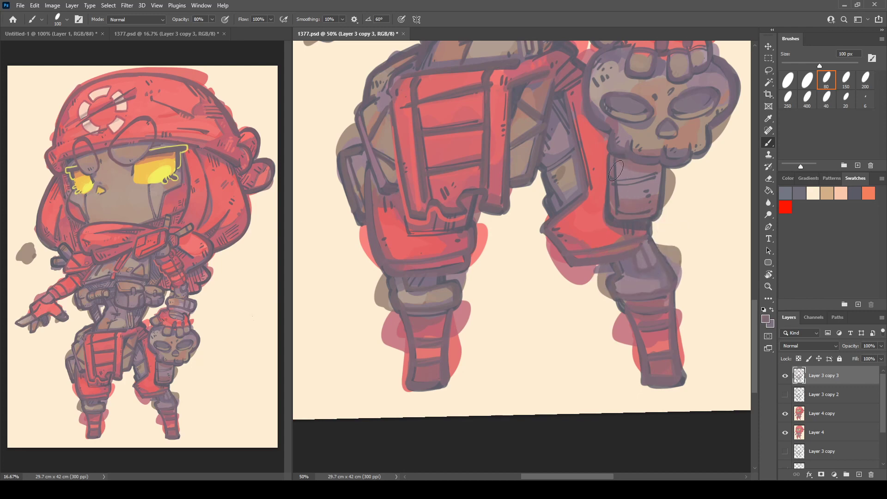
Step: Recolour the lines of the purple thigh pouch below the skull and the neighbouring inner-thigh panel in softer purple-brown
mouse_move(617, 170)
mouse_down()
mouse_move(616, 210)
mouse_move(612, 163)
mouse_move(610, 217)
mouse_move(653, 219)
mouse_up()
mouse_move(664, 172)
mouse_down()
mouse_move(655, 216)
mouse_move(611, 176)
mouse_move(657, 176)
mouse_move(642, 210)
mouse_up()
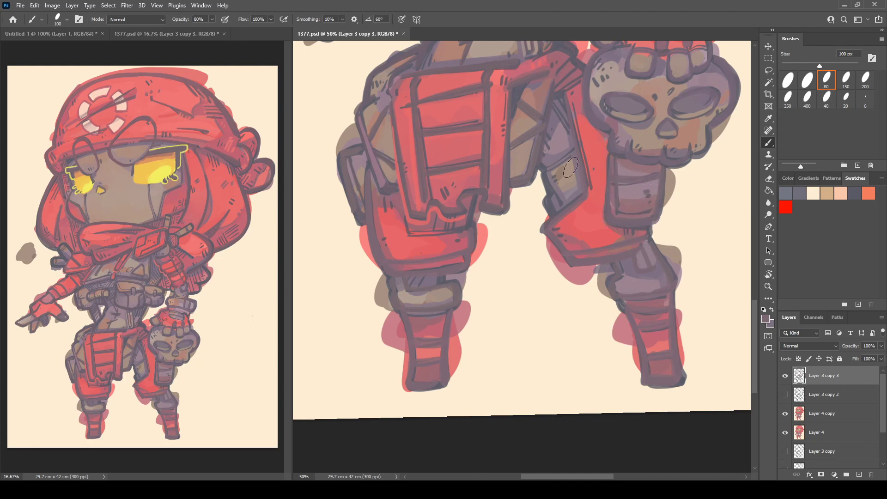
mouse_move(571, 167)
mouse_down()
mouse_move(573, 148)
mouse_move(545, 171)
mouse_move(547, 203)
mouse_move(558, 150)
mouse_up()
mouse_move(564, 94)
mouse_down()
mouse_move(550, 225)
mouse_move(511, 267)
mouse_up()
Step: Sample a greyish beige and dab small highlight marks on the red waist plate and the skull-side thigh guard
alt+click(496, 170)
mouse_move(361, 288)
mouse_down()
mouse_move(363, 267)
mouse_move(372, 245)
mouse_move(357, 254)
mouse_move(370, 236)
mouse_up()
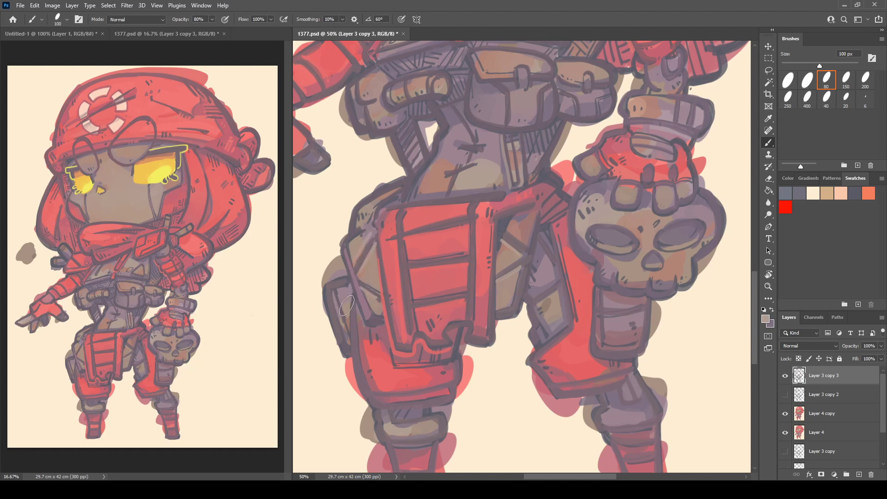
click(564, 358)
click(574, 359)
click(482, 283)
click(483, 277)
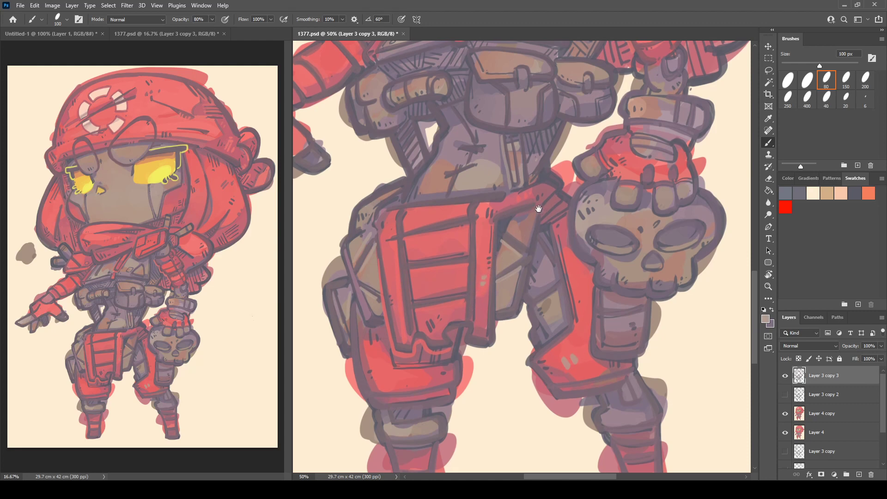
Step: Add small light highlight marks to the red glove of the outstretched hand in a sampled colour
mouse_move(536, 208)
mouse_down()
mouse_move(519, 327)
mouse_move(601, 318)
mouse_up()
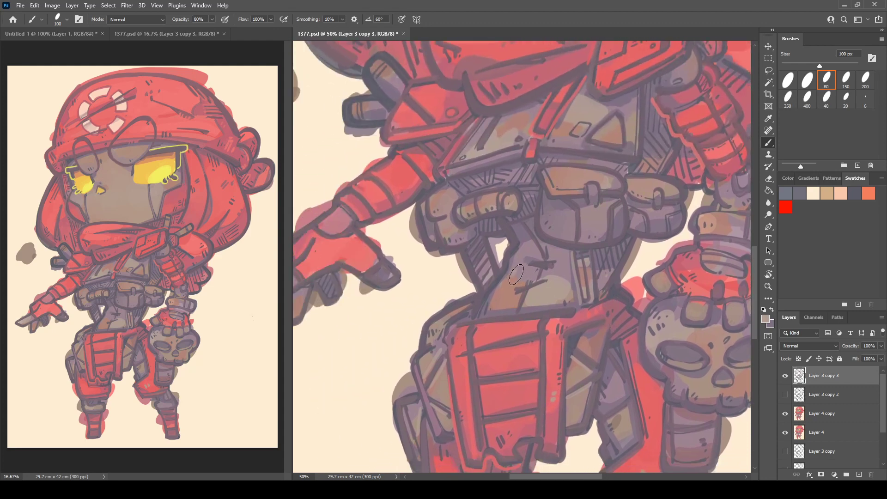
drag(503, 253, 581, 231)
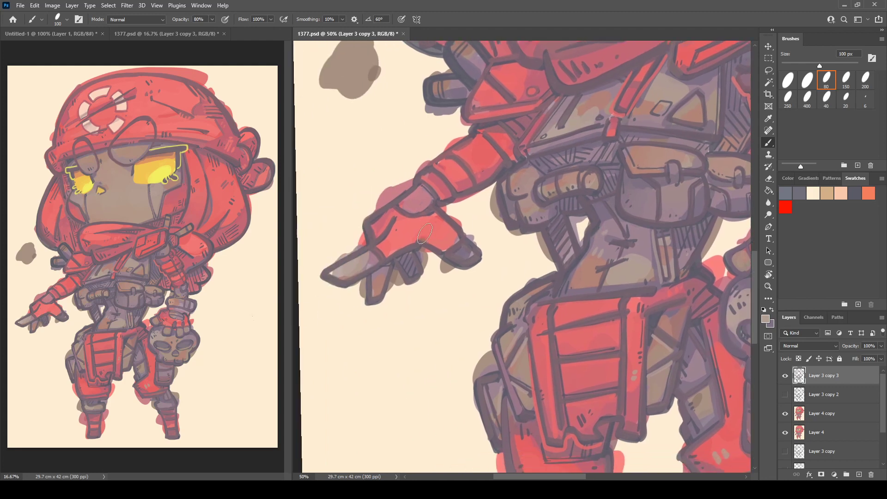
alt+click(448, 240)
drag(470, 176, 400, 252)
drag(466, 217, 404, 274)
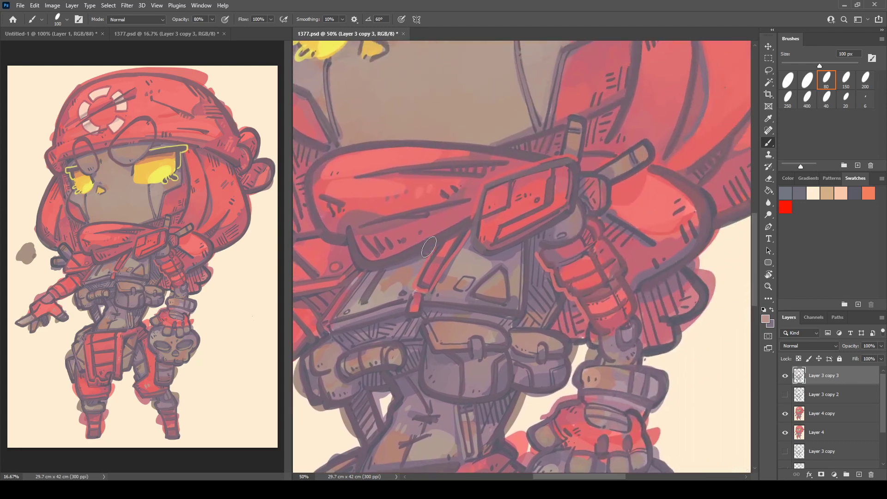
Step: Recolour the thin vertical face lines beneath both eyes in yellow sampled from the larger eye
drag(484, 221, 453, 316)
alt+click(475, 113)
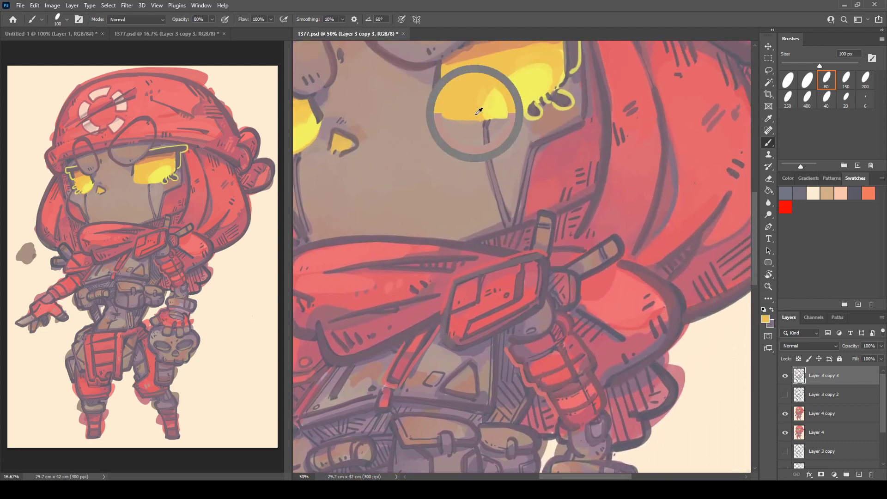
mouse_move(483, 121)
mouse_down()
mouse_move(491, 192)
mouse_move(504, 218)
mouse_up()
drag(347, 171, 446, 179)
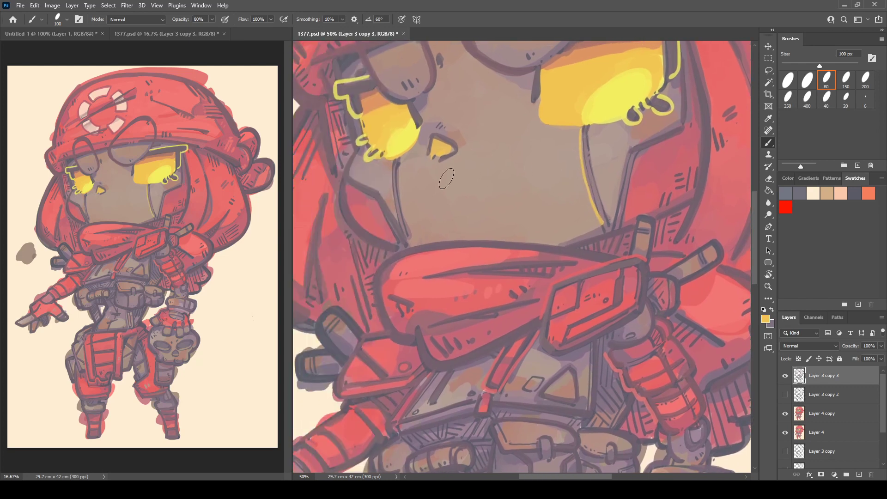
drag(397, 156, 395, 218)
key(ctrl+z)
drag(391, 162, 395, 216)
key(ctrl+z)
drag(390, 161, 392, 204)
key(ctrl+z)
drag(393, 161, 395, 213)
drag(466, 233, 525, 186)
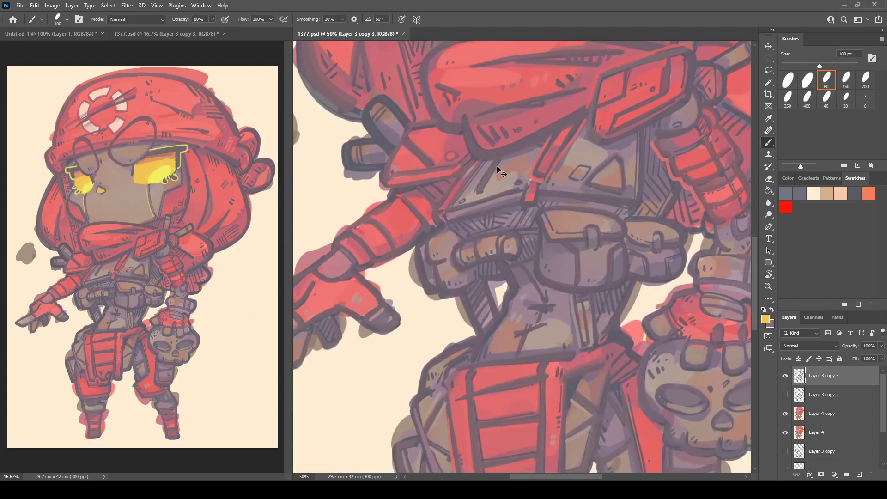
Step: Reset the view rotation and select the whole character by inverting a Magic Wand selection of the background
key(ctrl+minus)
key(ctrl+minus)
key(ctrl+minus)
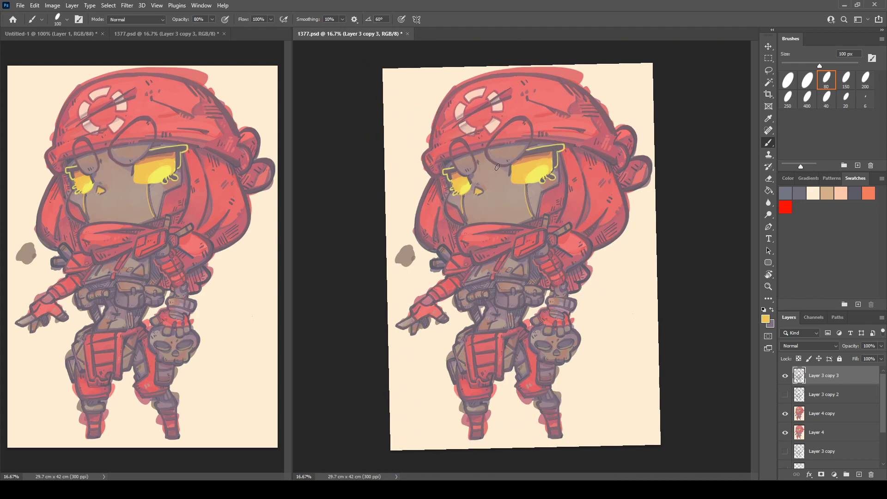
key(r)
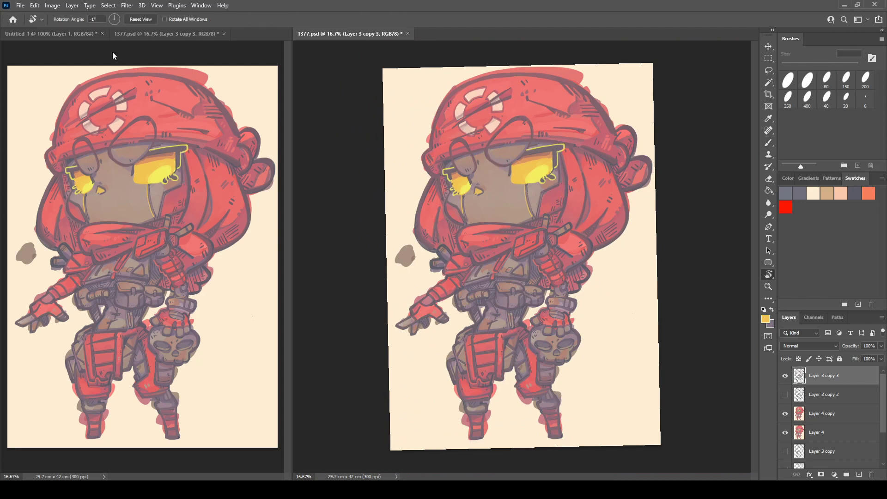
click(156, 19)
key(w)
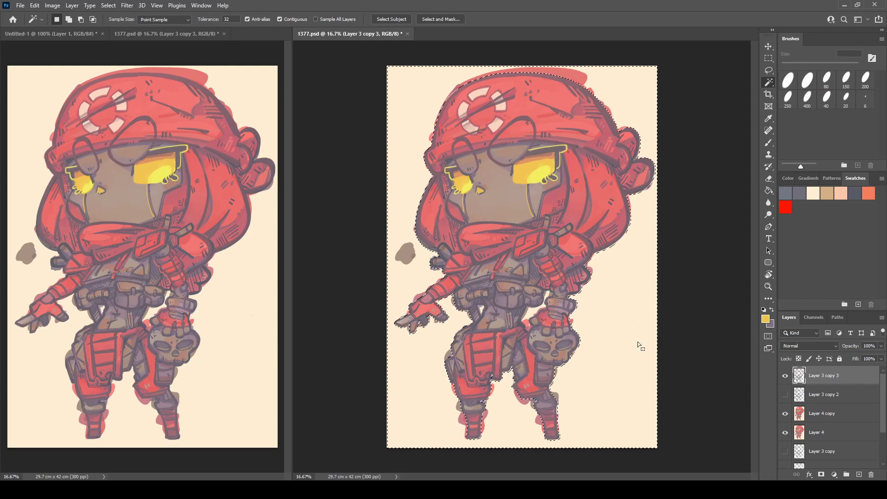
click(635, 346)
key(ctrl+shift+i)
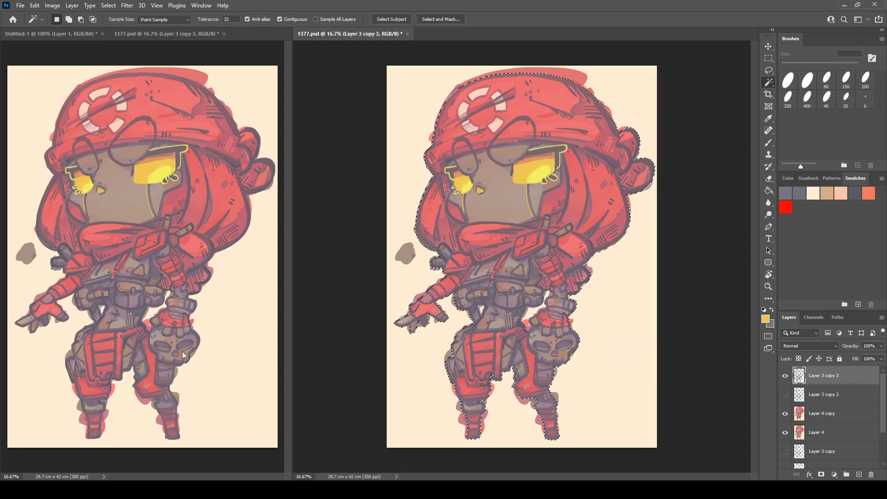
key(ctrl+d)
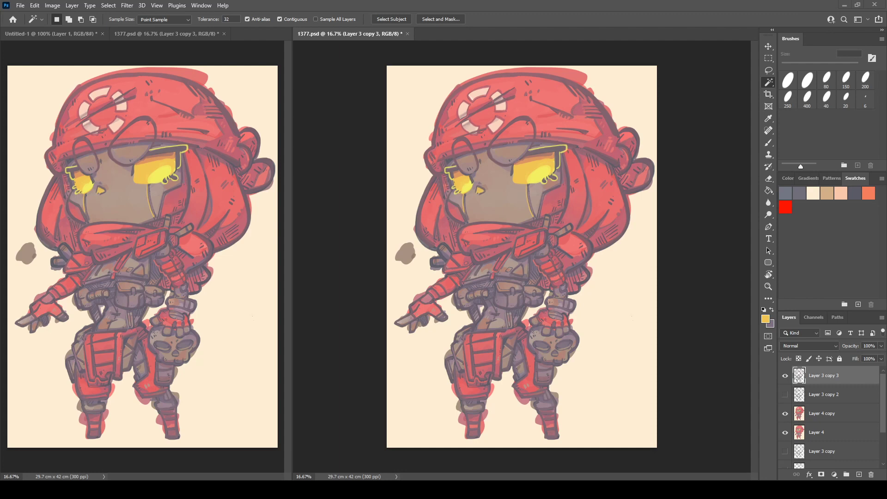
key(ctrl+shift+d)
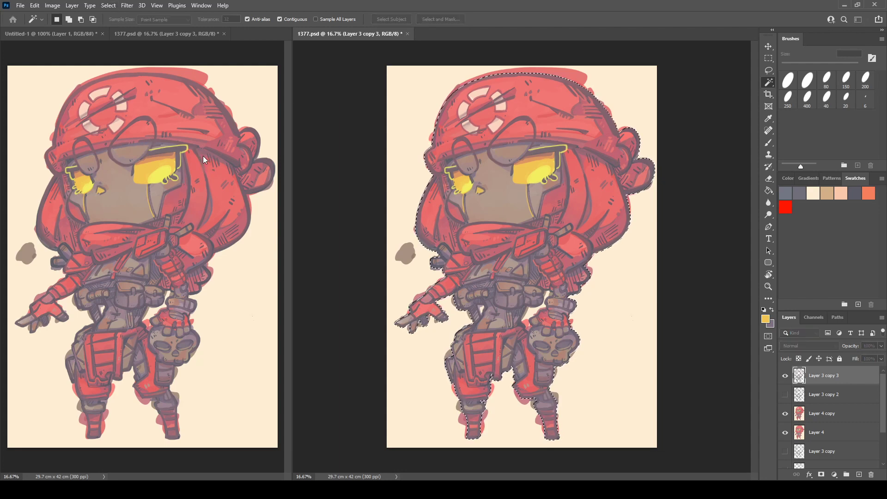
Step: Copy the selected character colours from Layer 4 copy to a new layer and hide both Layer 4 copy and Layer 4
click(808, 409)
key(ctrl+j)
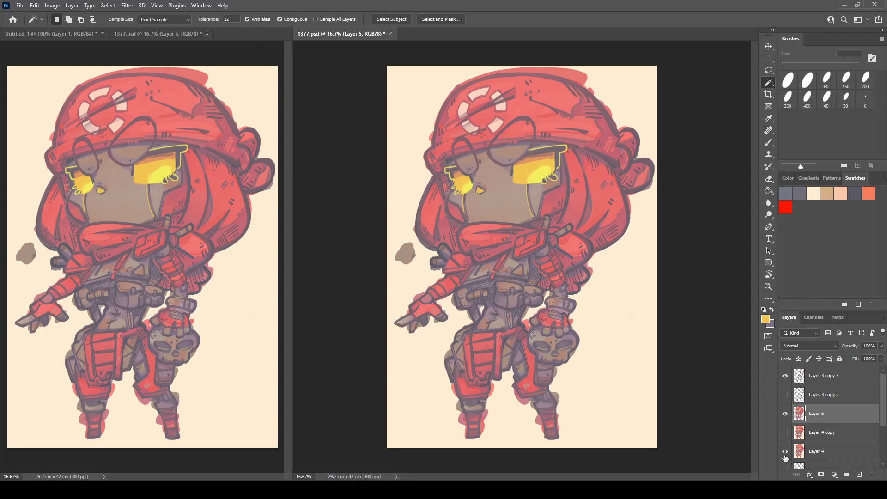
click(785, 451)
Step: Select the background gaps beside the waist using Layer 3 copy 3 and clear them from Layer 5
click(817, 379)
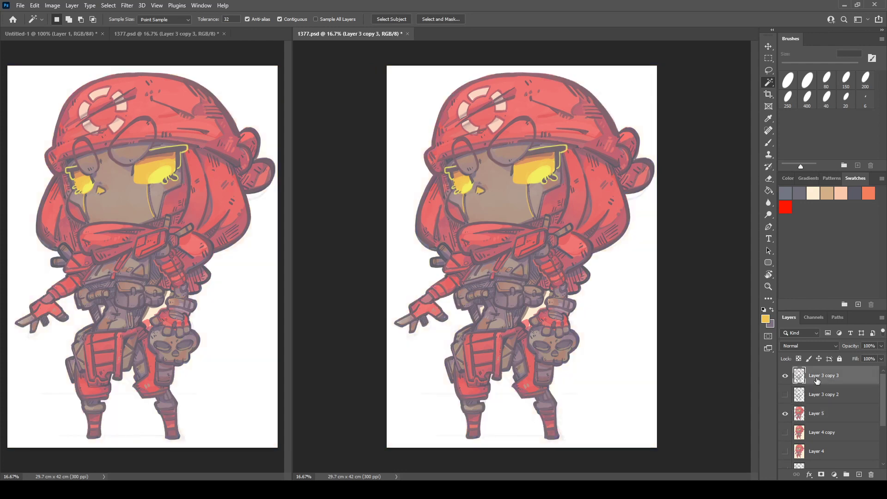
click(528, 315)
shift+click(483, 309)
click(217, 162)
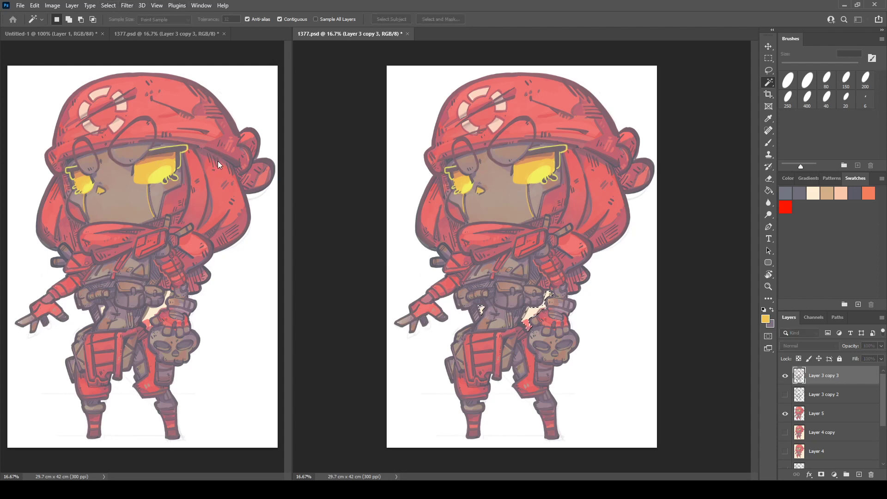
key(Return)
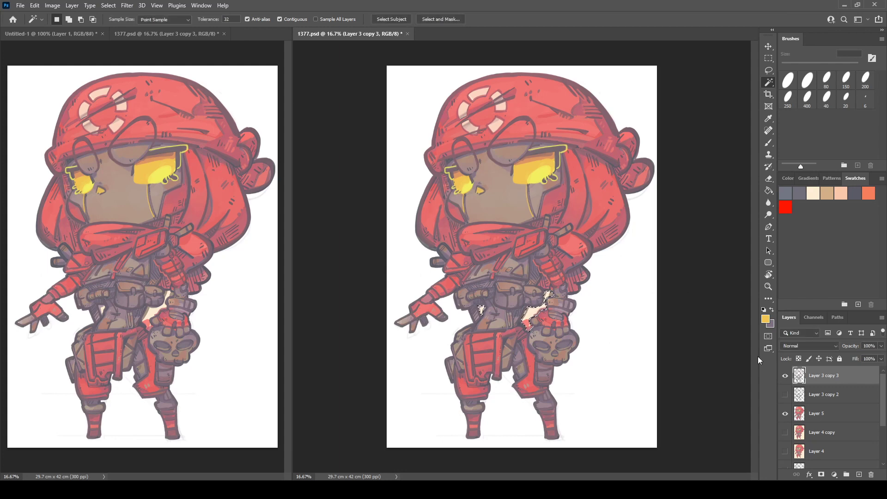
click(831, 412)
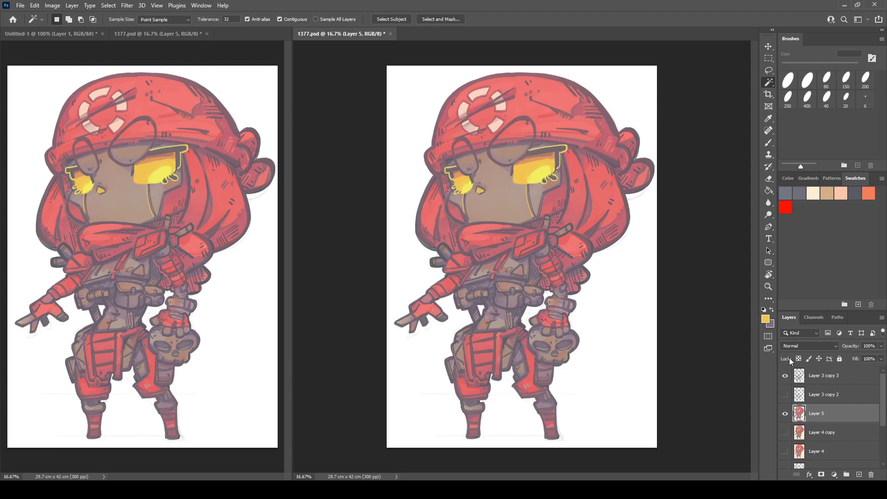
Step: Merge duplicates of the line-art and colour layers into one character layer and hide sketch Layer 2
click(808, 382)
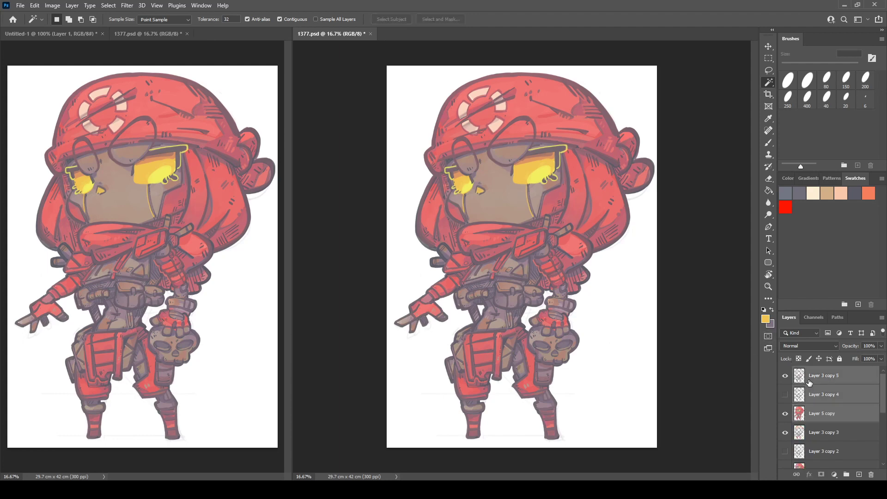
key(ctrl+alt+shift+e)
scroll(827, 414, down, 5)
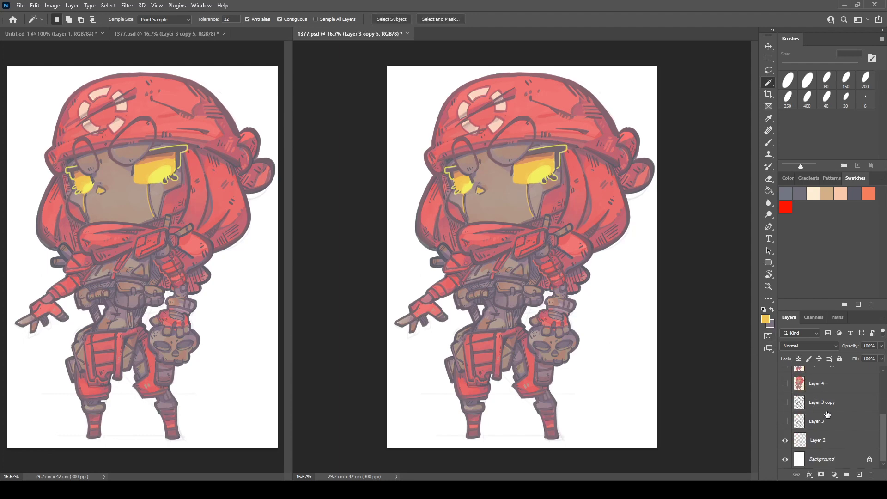
click(786, 440)
scroll(814, 442, up, 5)
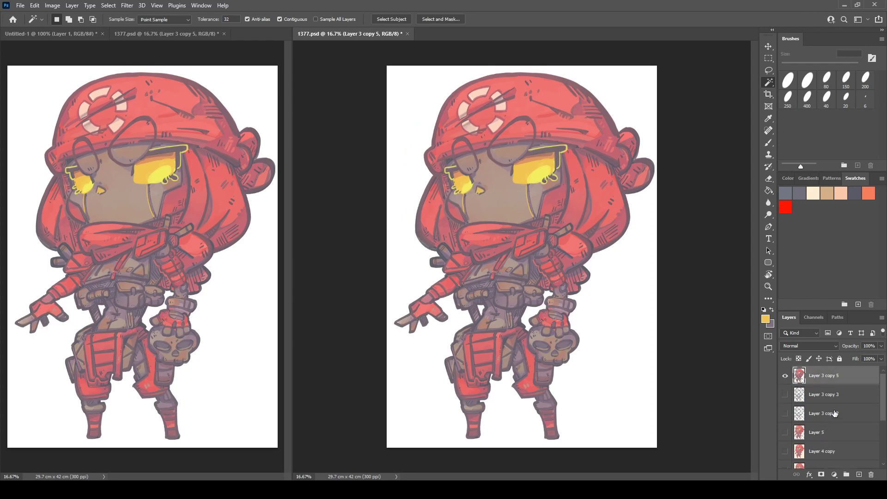
Step: Widen the canvas to 42 × 42 cm and add a new layer beneath the merged character layer
click(832, 394)
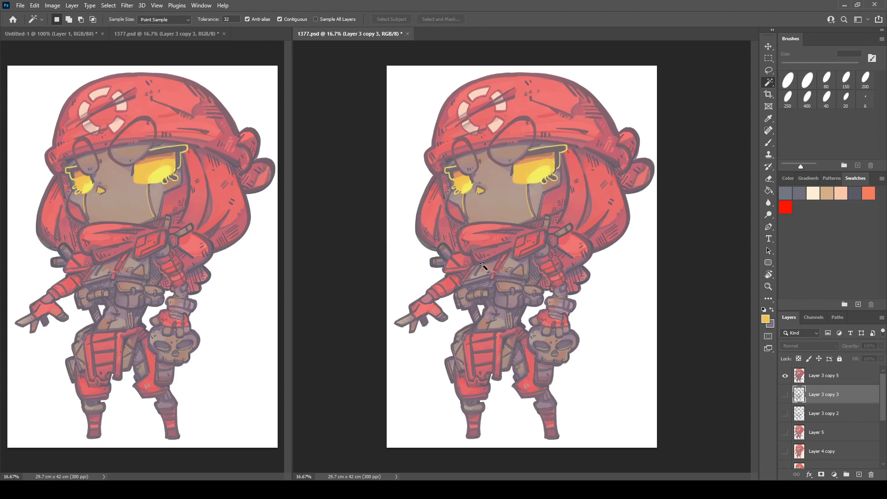
click(554, 199)
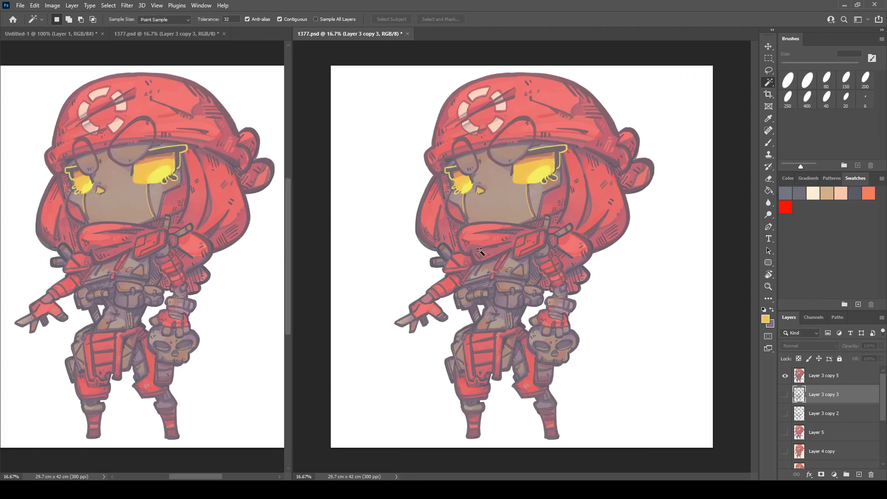
click(859, 475)
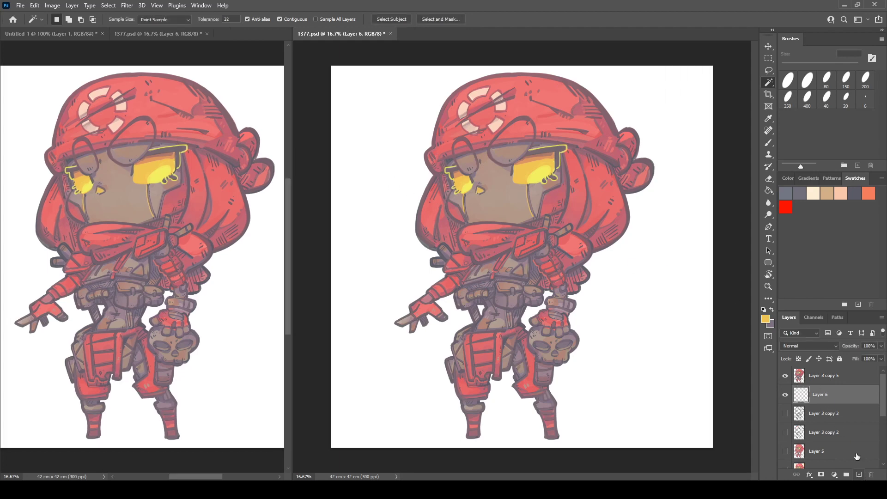
Step: Lasso a large looping ribbon shape behind the character and fill it with a dusty red sampled from the hood
key(l)
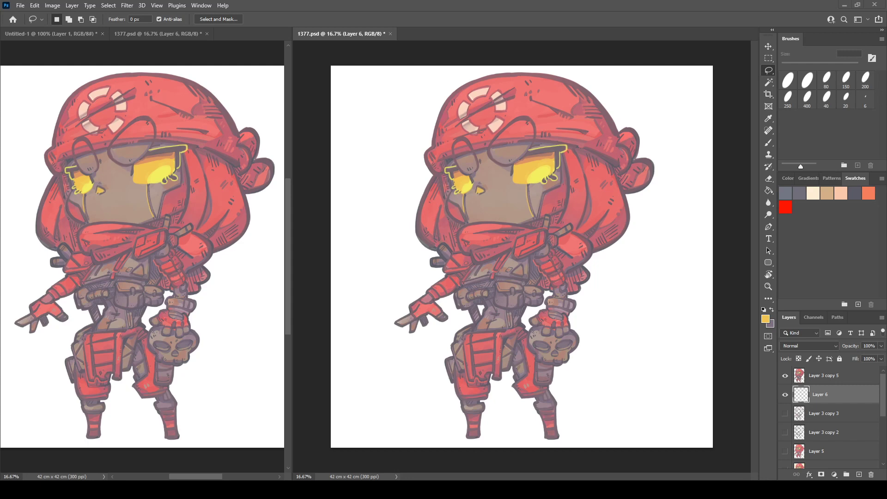
mouse_move(384, 402)
mouse_down()
mouse_move(480, 348)
mouse_move(576, 326)
mouse_move(380, 198)
mouse_move(673, 224)
mouse_move(630, 420)
mouse_move(391, 409)
mouse_up()
key(g)
alt+click(601, 230)
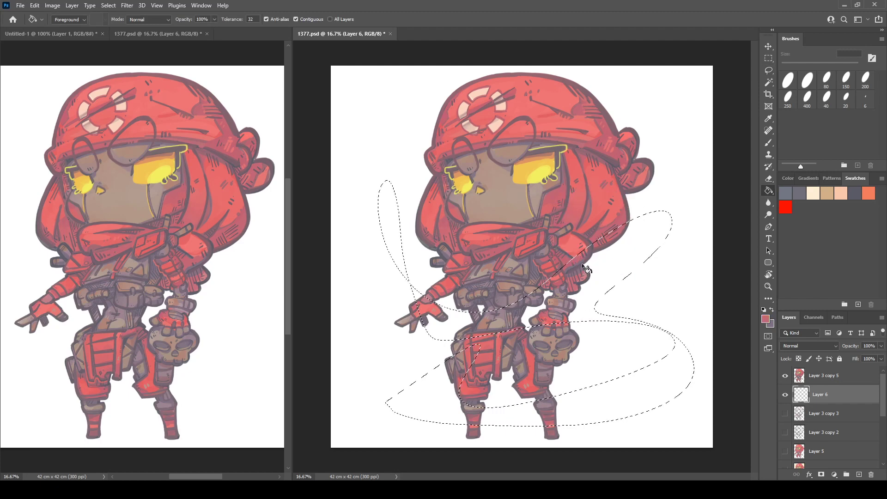
key(alt+BackSpace)
key(ctrl+d)
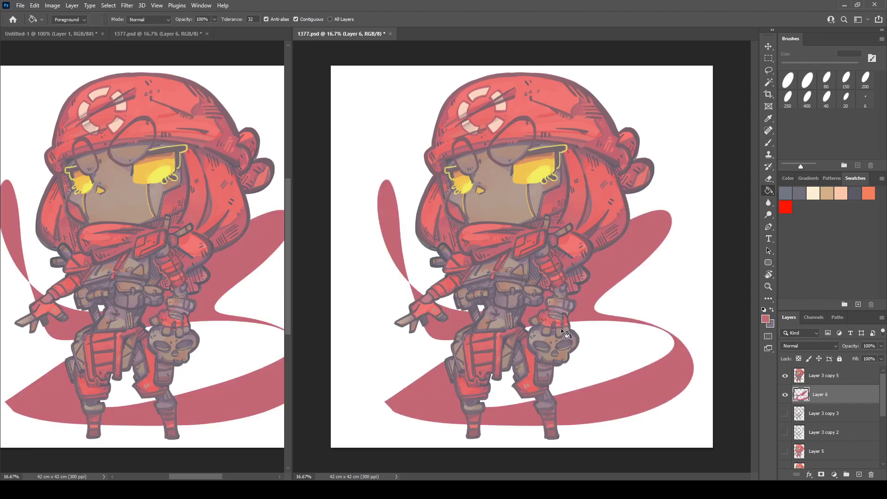
Step: Lasso a second curved shape extending the ribbon's pointed lower end and fill it with the same dusty red
key(l)
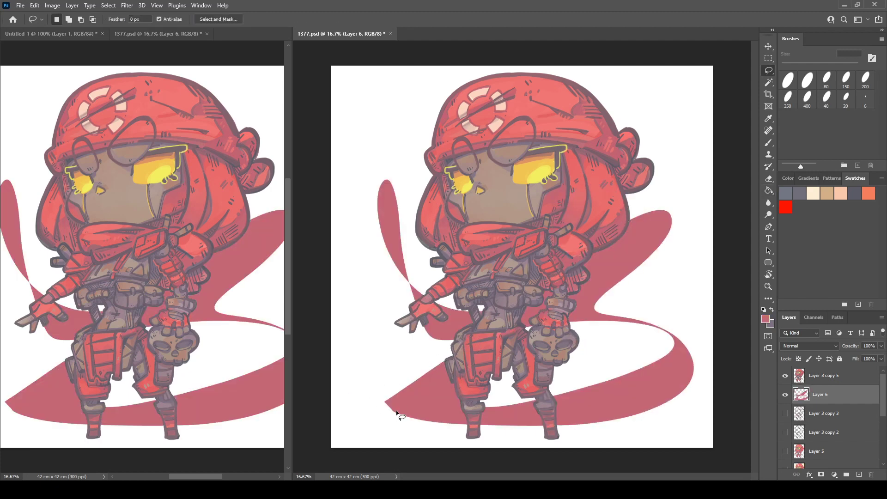
mouse_move(365, 409)
mouse_down()
mouse_move(379, 319)
mouse_move(412, 408)
mouse_move(424, 394)
mouse_move(379, 416)
mouse_move(386, 367)
mouse_move(526, 370)
mouse_move(685, 306)
mouse_move(531, 401)
mouse_move(522, 416)
mouse_move(406, 421)
mouse_up()
key(ctrl+d)
key(g)
click(384, 384)
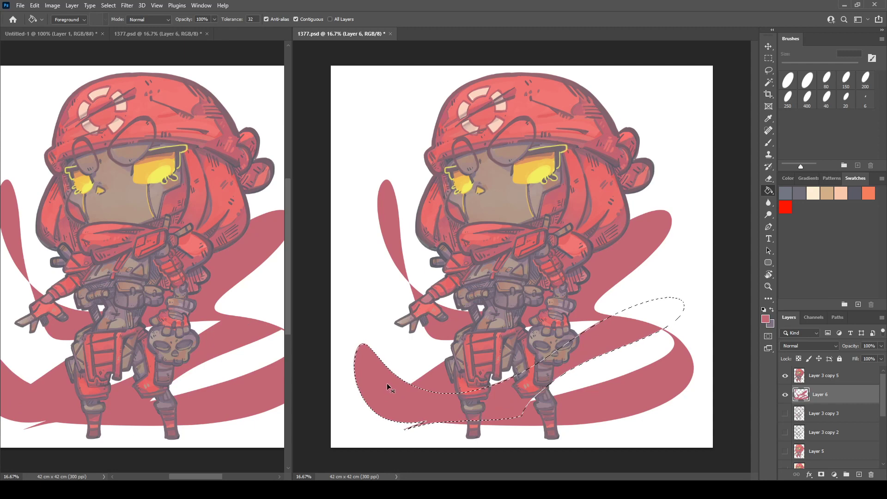
key(ctrl+d)
key(b)
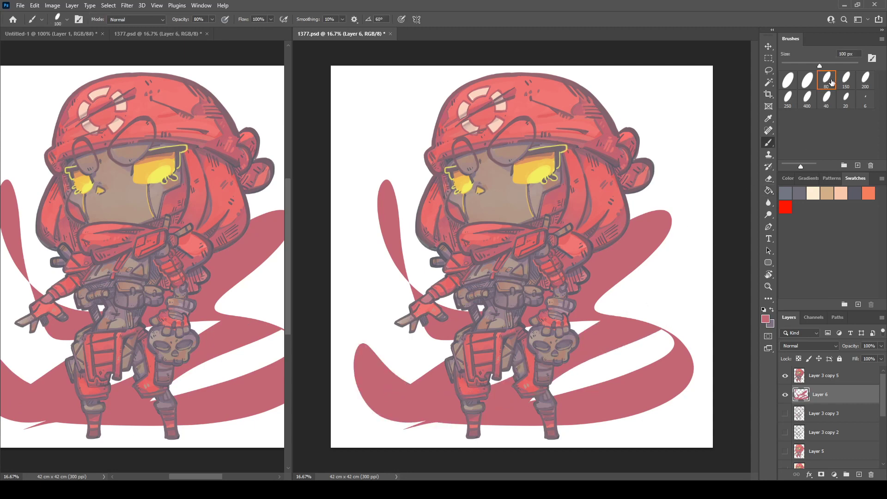
Step: With a 400 px brush at 100% opacity, fill the ribbon's gap beside the skull and thicken its pointed lower end into a rounded tip
click(807, 98)
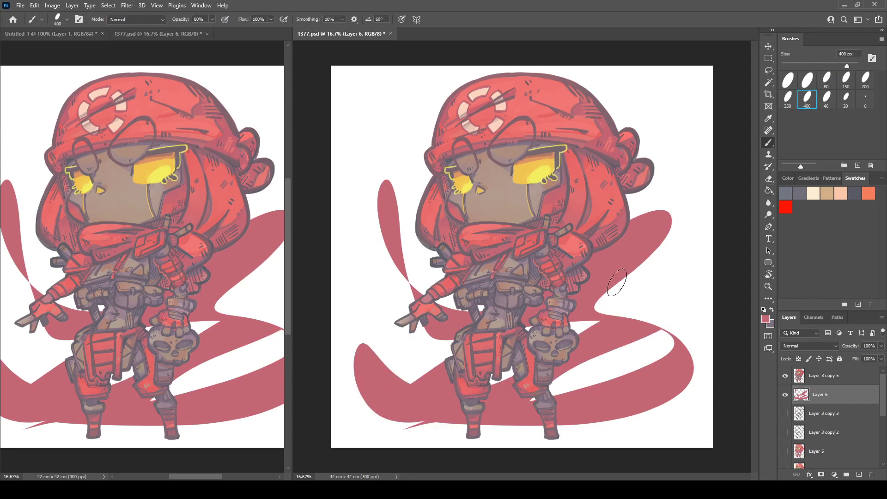
key(0)
mouse_move(555, 355)
mouse_down()
mouse_move(634, 308)
mouse_move(687, 322)
mouse_move(622, 383)
mouse_move(529, 408)
mouse_move(641, 346)
mouse_move(634, 362)
mouse_move(558, 389)
mouse_move(558, 379)
mouse_move(671, 329)
mouse_move(652, 354)
mouse_move(628, 321)
mouse_move(605, 339)
mouse_up()
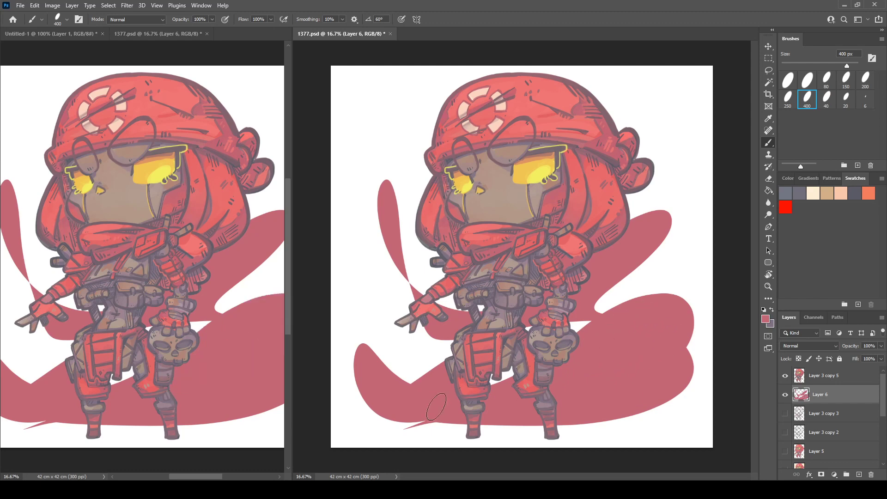
mouse_move(397, 424)
mouse_down()
mouse_move(390, 428)
mouse_move(426, 418)
mouse_up()
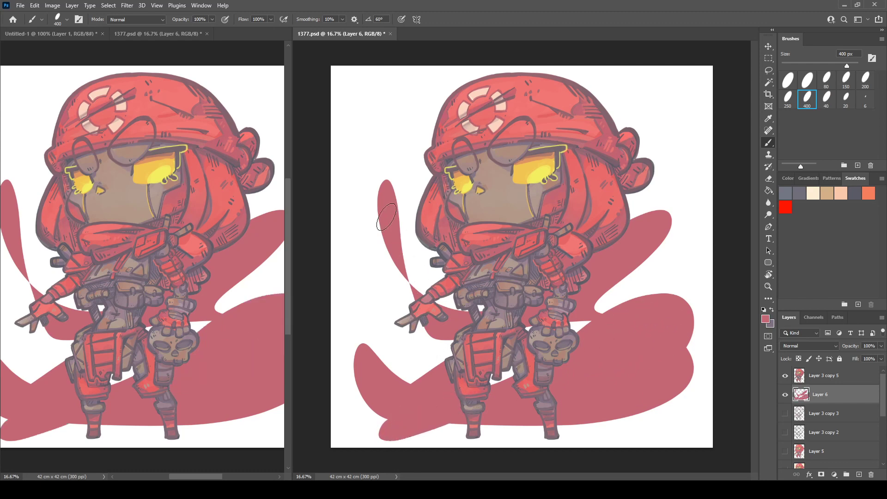
Step: Paint a dusty-red loop behind the outstretched arm and fill in its inner side next to the body
mouse_move(387, 208)
mouse_down()
mouse_move(388, 264)
mouse_move(463, 276)
mouse_up()
key(ctrl+z)
mouse_move(457, 328)
mouse_down()
mouse_move(389, 321)
mouse_move(361, 250)
mouse_move(434, 284)
mouse_move(423, 297)
mouse_move(429, 265)
mouse_up()
mouse_move(352, 263)
mouse_down()
mouse_move(422, 249)
mouse_move(419, 311)
mouse_up()
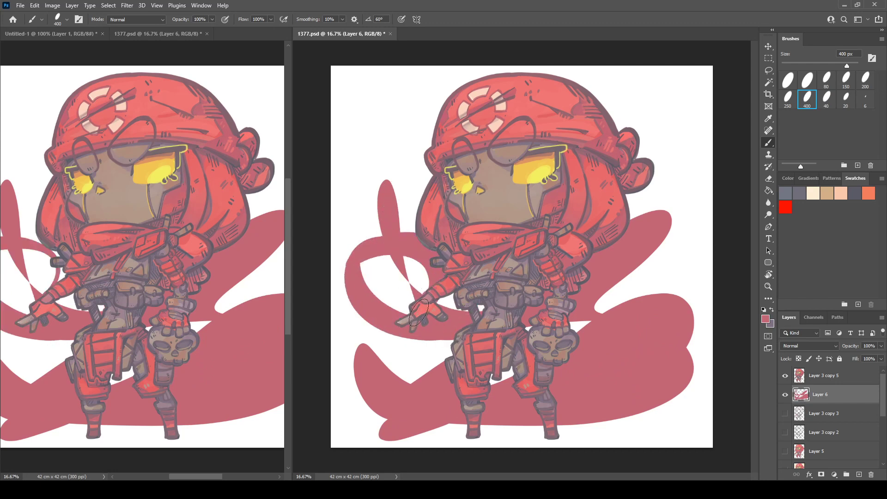
key(ctrl+z)
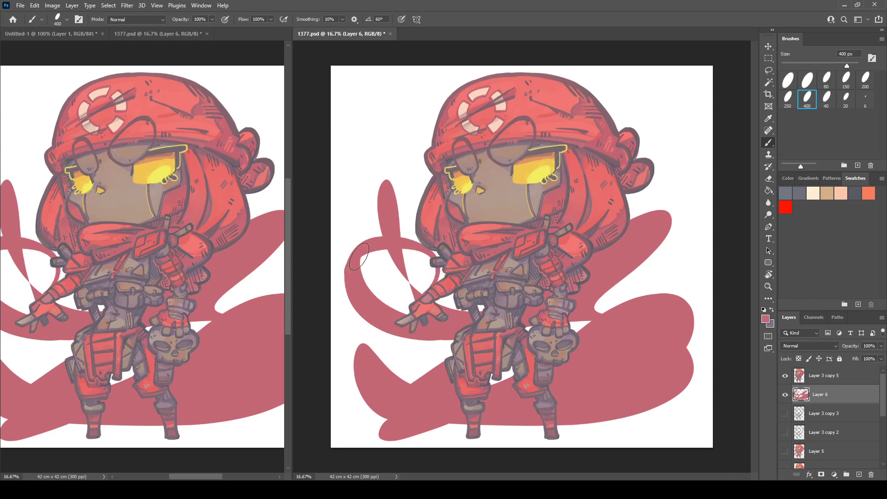
mouse_move(360, 257)
mouse_down()
mouse_move(431, 276)
mouse_move(408, 307)
mouse_up()
drag(391, 245, 444, 304)
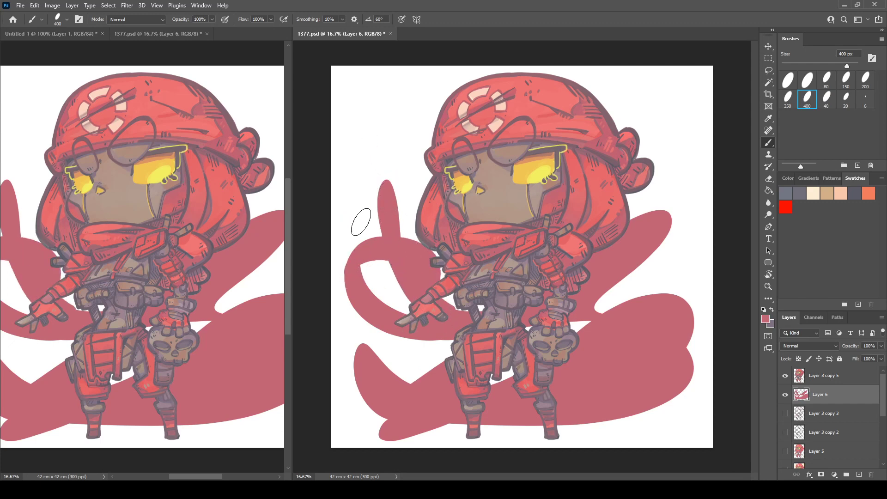
Step: Add small dusty-red splashes above the loop on Layer 6 and try another splash in the canvas's lower corner beyond the ribbon
drag(360, 222, 359, 206)
click(355, 189)
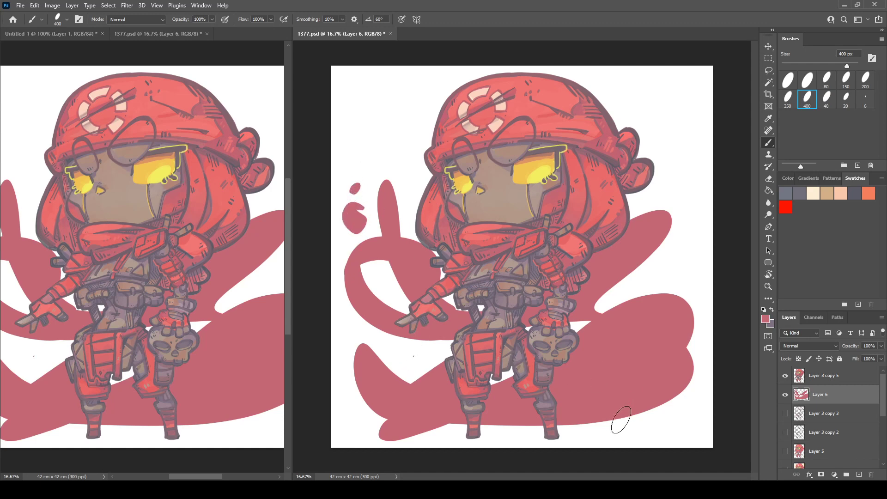
drag(640, 428, 683, 431)
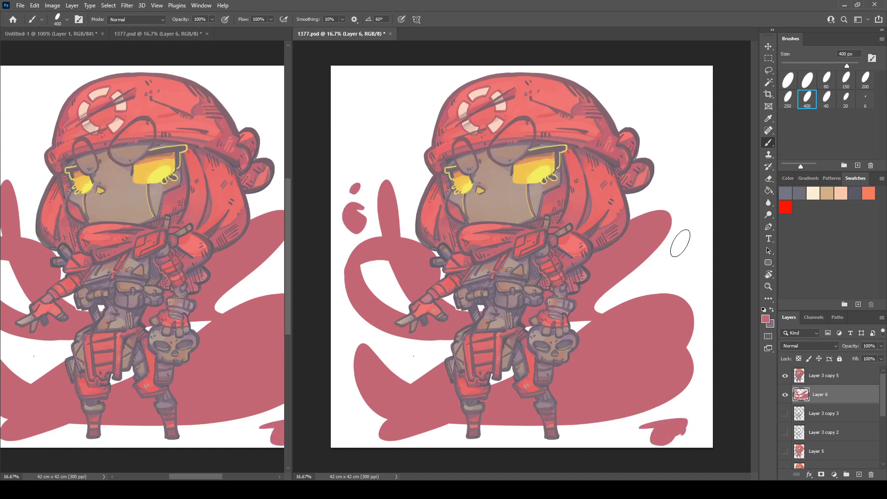
key(ctrl+z)
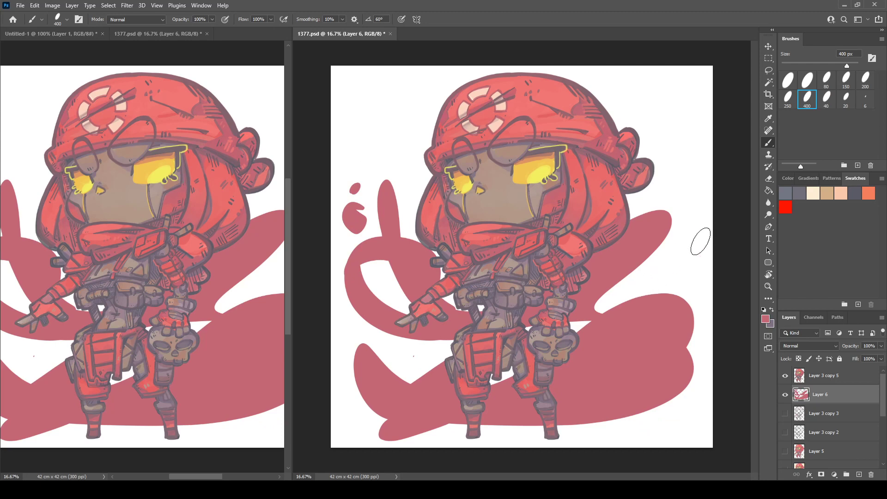
key(e)
click(807, 98)
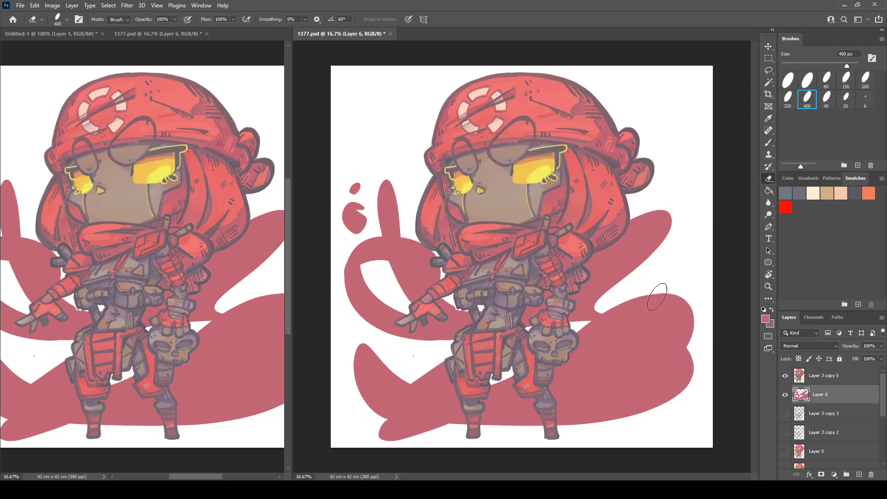
mouse_move(698, 314)
mouse_down()
mouse_move(634, 381)
mouse_move(525, 406)
mouse_up()
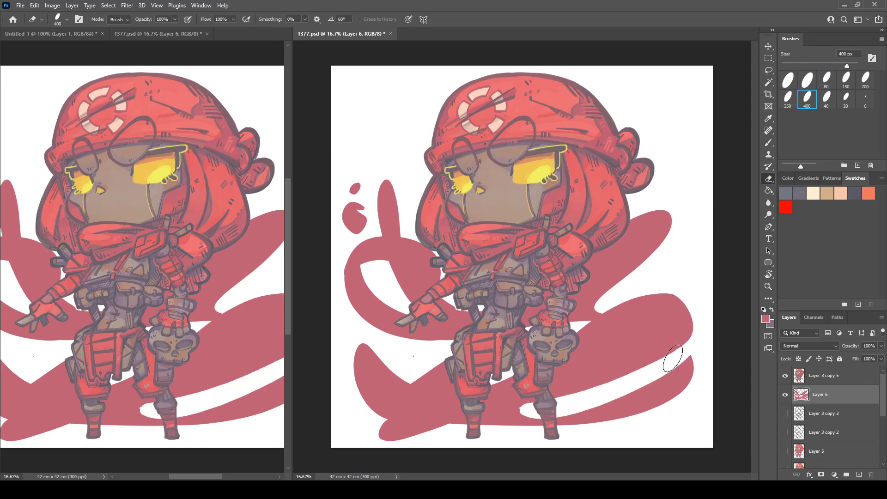
key(ctrl+z)
mouse_move(694, 330)
mouse_down()
mouse_move(591, 398)
mouse_move(547, 403)
mouse_up()
key(ctrl+z)
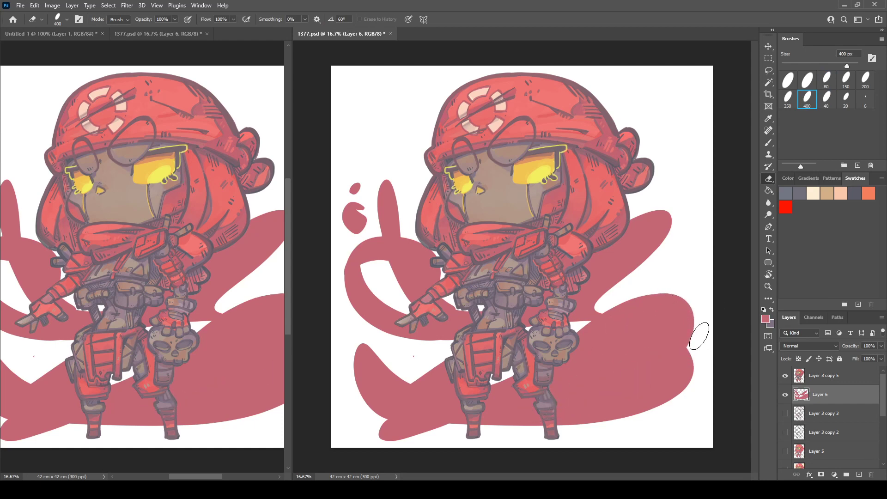
mouse_move(699, 337)
mouse_down()
mouse_move(592, 421)
mouse_move(532, 448)
mouse_up()
key(ctrl+z)
drag(665, 331, 419, 430)
key(ctrl+z)
mouse_move(525, 419)
mouse_down()
mouse_move(547, 394)
mouse_move(645, 355)
mouse_move(554, 428)
mouse_up()
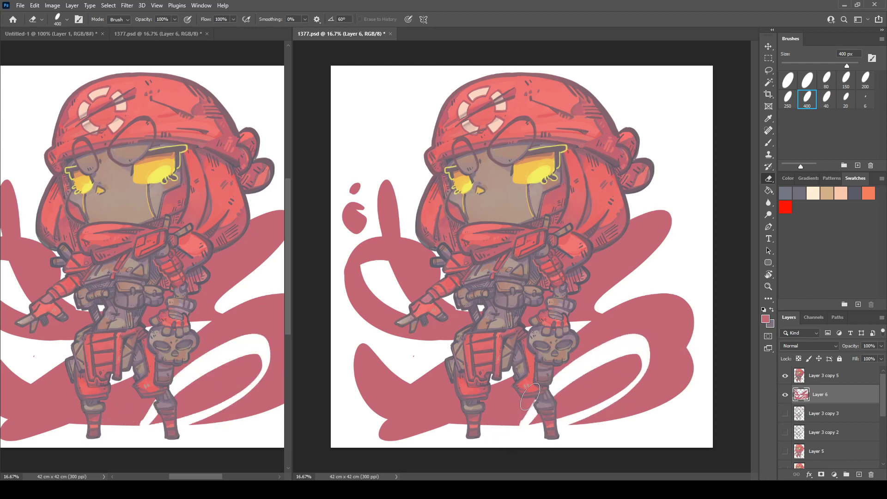
key(ctrl+z)
mouse_move(576, 384)
mouse_down()
mouse_move(618, 394)
mouse_move(627, 349)
mouse_move(653, 376)
mouse_up()
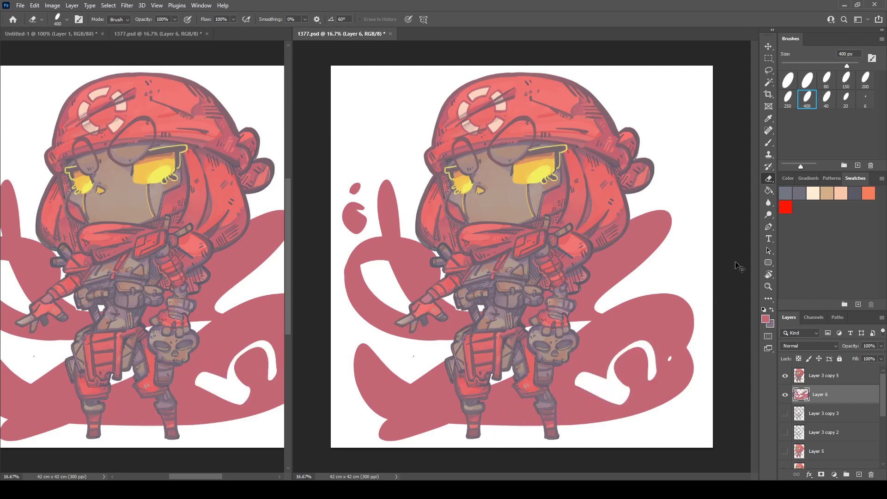
key(ctrl+z)
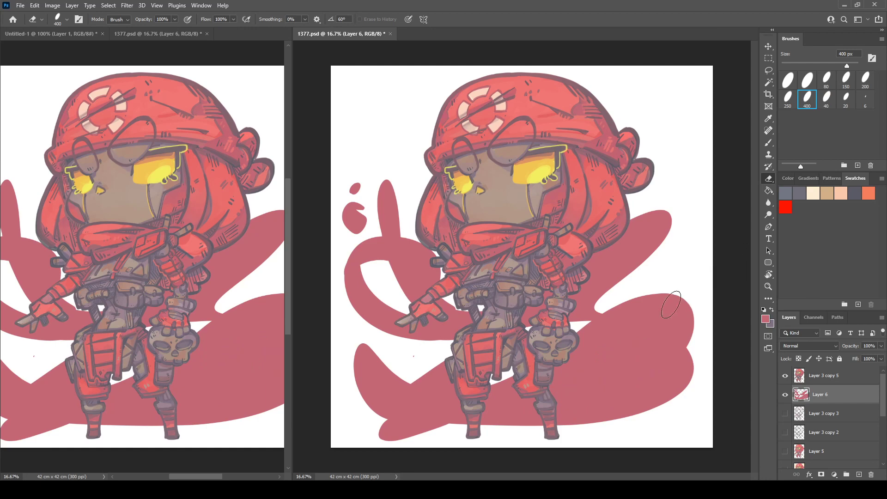
Step: Paint a small curled dusty-red splash with a separate dot in the white gap between the ribbon's two arms beyond the skull
key(b)
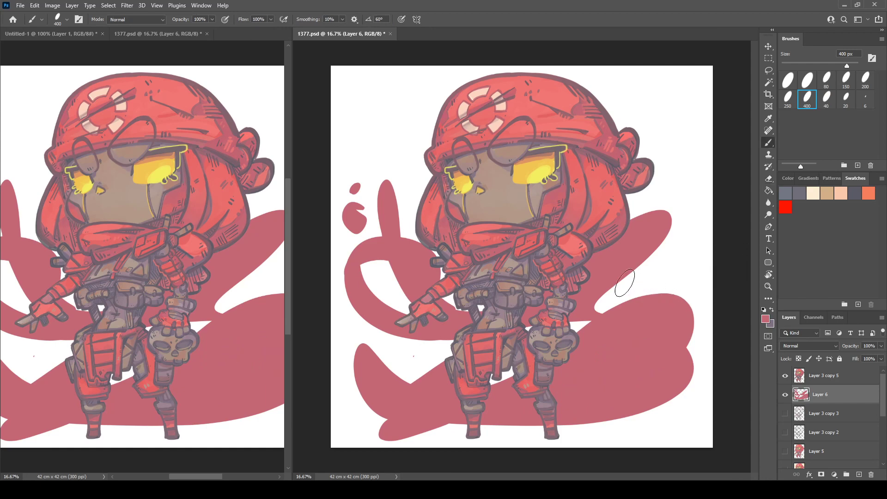
click(664, 271)
click(679, 265)
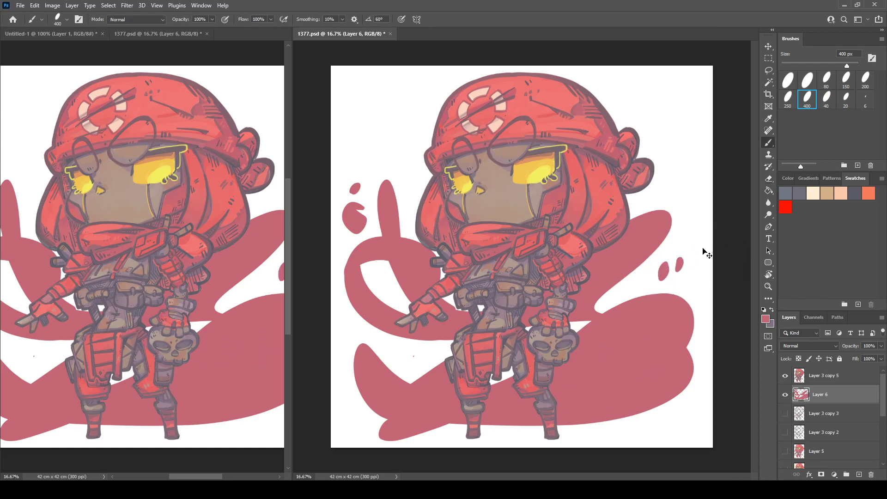
key(ctrl+z)
key(ctrl+z)
click(659, 273)
click(673, 270)
click(685, 270)
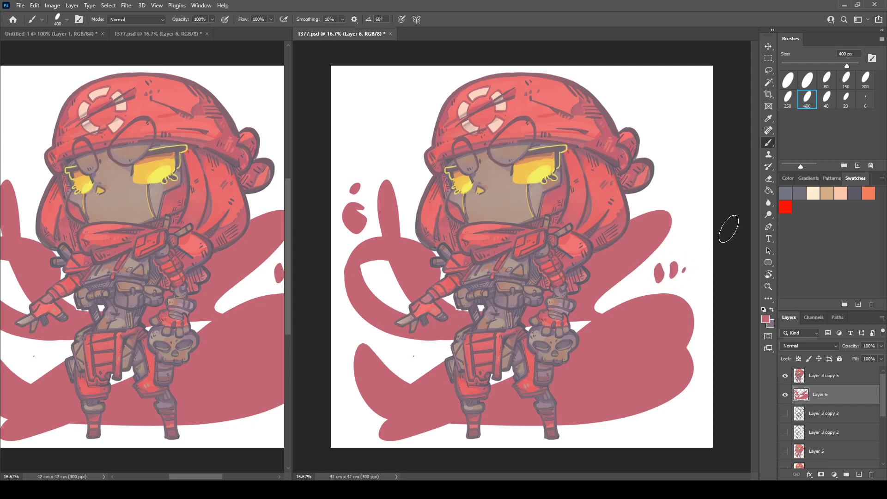
key(ctrl+z)
key(ctrl+z)
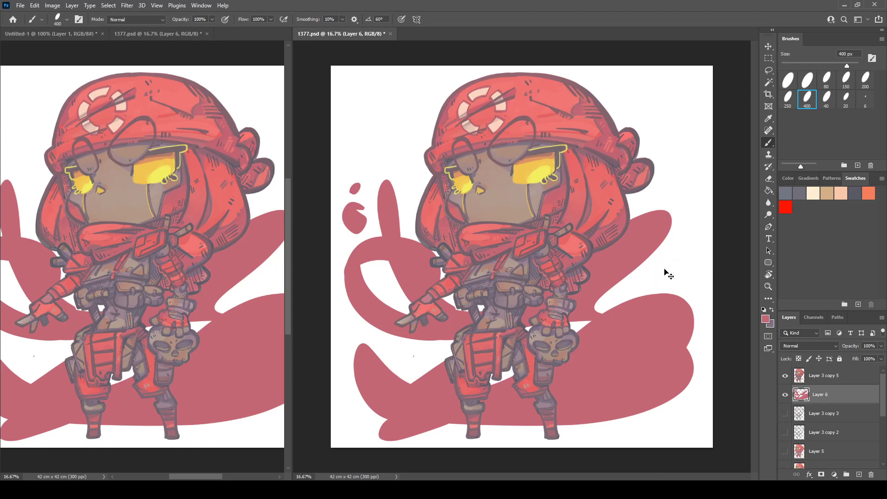
mouse_move(656, 276)
mouse_down()
mouse_move(662, 267)
mouse_move(680, 279)
mouse_up()
click(692, 278)
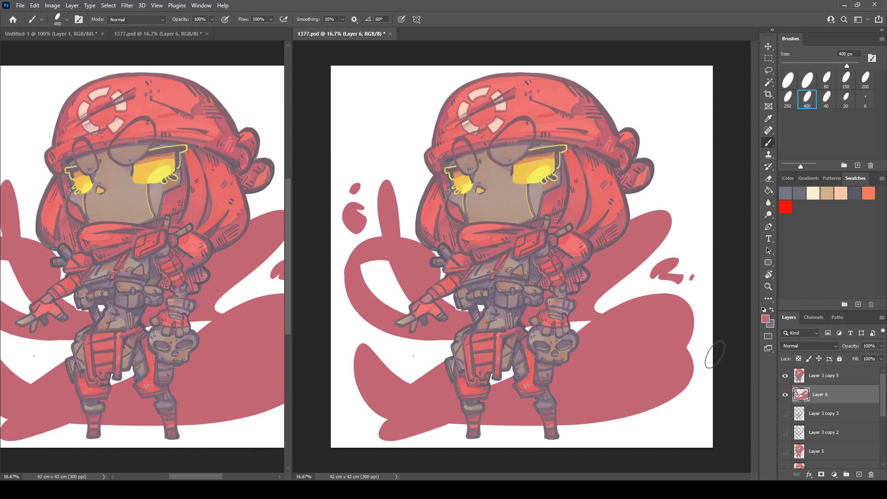
Step: Load the merged character layer's outline as a selection, expand it, and delete that area from Layer 6 to leave a white border
ctrl+click(800, 377)
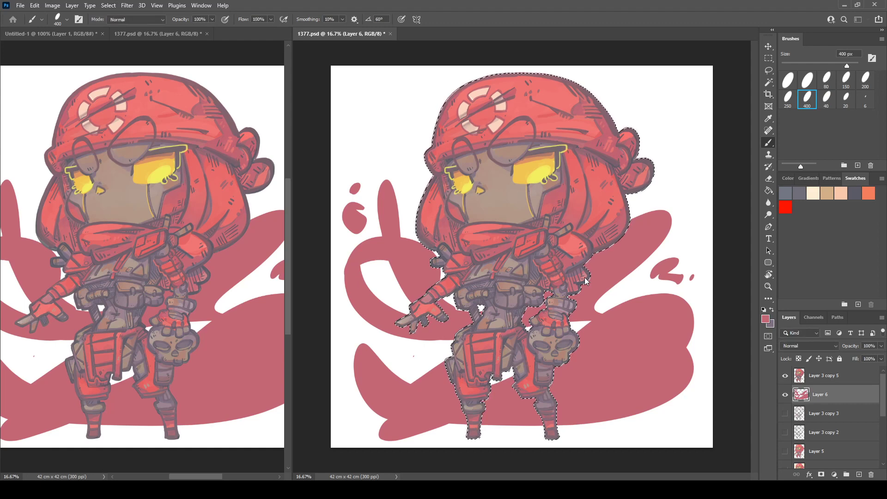
key(Return)
key(Delete)
key(ctrl+d)
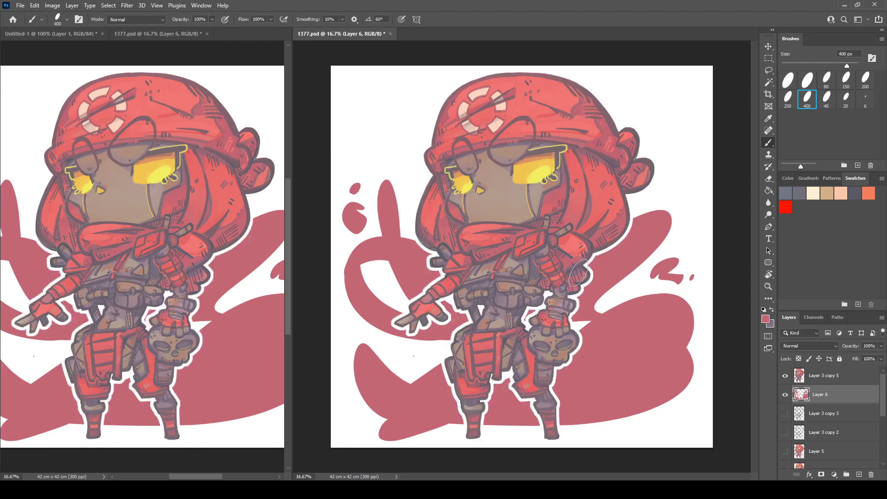
Step: Erase the lower outer curve of the ribbon beyond the skull and legs with the 400 px eraser
key(e)
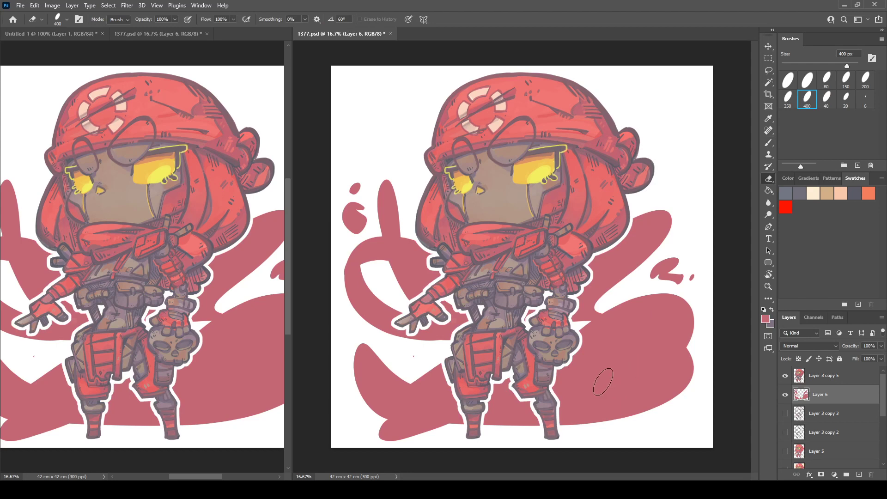
mouse_move(536, 386)
mouse_down()
mouse_move(679, 356)
mouse_move(513, 402)
mouse_move(528, 386)
mouse_move(591, 397)
mouse_move(485, 407)
mouse_up()
key(ctrl+z)
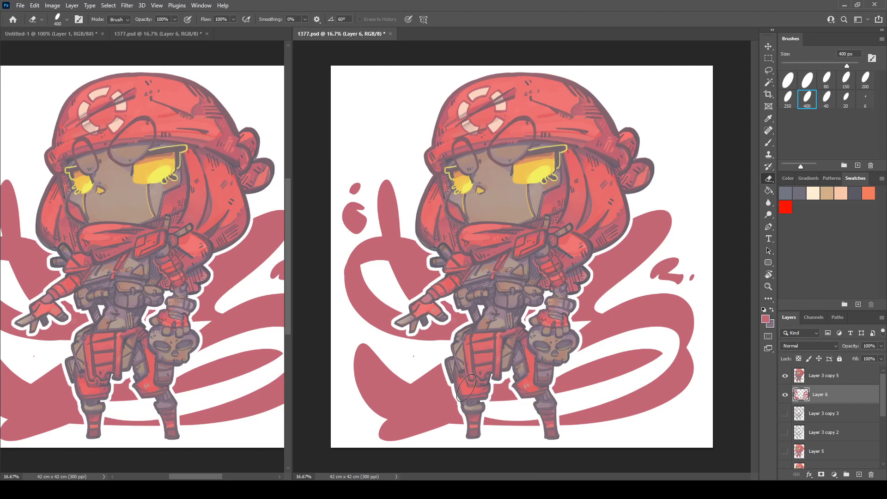
key(ctrl+z)
mouse_move(695, 302)
mouse_down()
mouse_move(650, 372)
mouse_move(512, 432)
mouse_move(644, 379)
mouse_move(578, 421)
mouse_move(677, 378)
mouse_move(625, 417)
mouse_move(708, 342)
mouse_move(543, 406)
mouse_move(668, 355)
mouse_move(687, 339)
mouse_move(690, 297)
mouse_move(659, 358)
mouse_move(469, 440)
mouse_up()
mouse_move(596, 389)
mouse_down()
mouse_move(441, 444)
mouse_move(668, 382)
mouse_up()
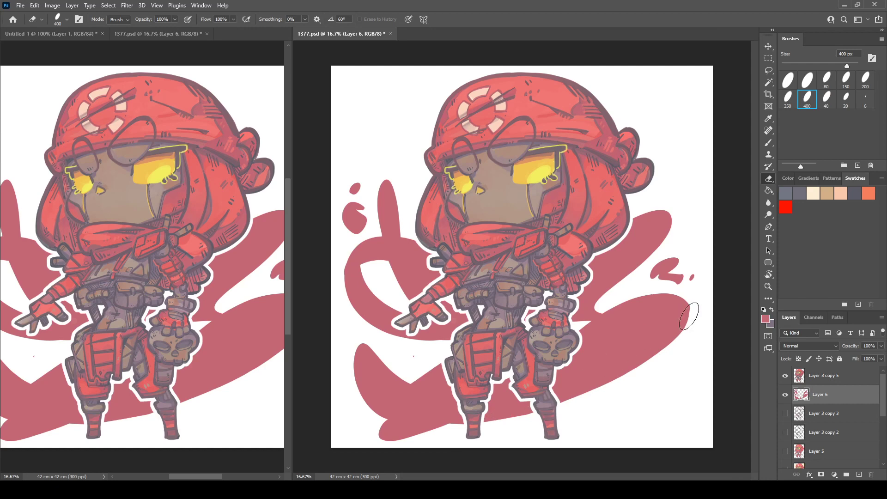
Step: Paint a dusty-red tail running outward from the legs with small splashes at its end, and check the composition in a mirrored view
key(b)
mouse_move(504, 409)
mouse_down()
mouse_move(656, 393)
mouse_move(683, 381)
mouse_move(697, 395)
mouse_up()
click(663, 414)
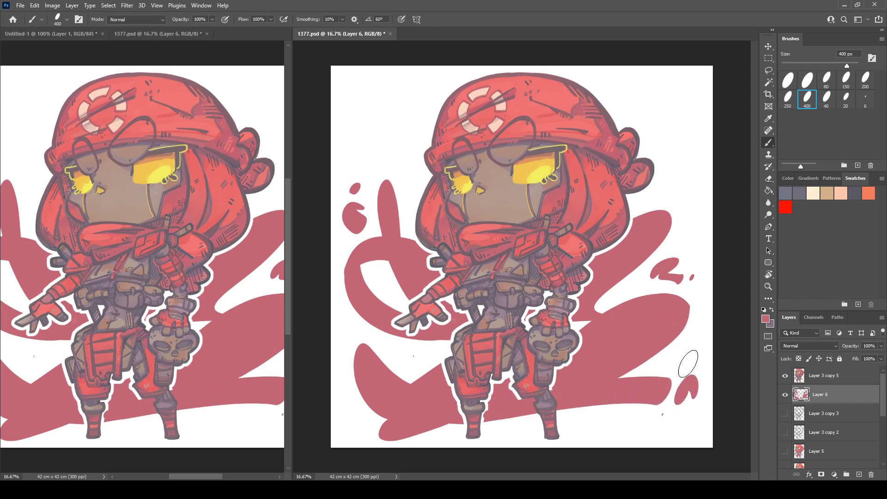
key(ctrl+shift+h)
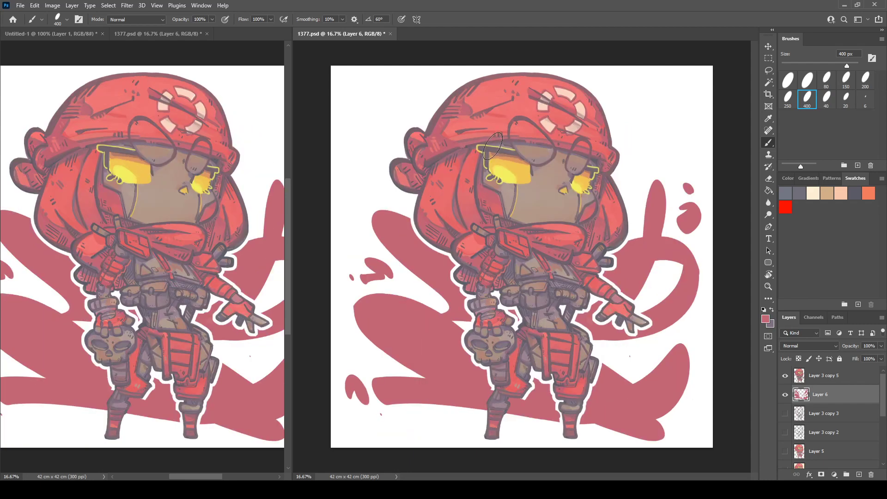
key(ctrl+shift+h)
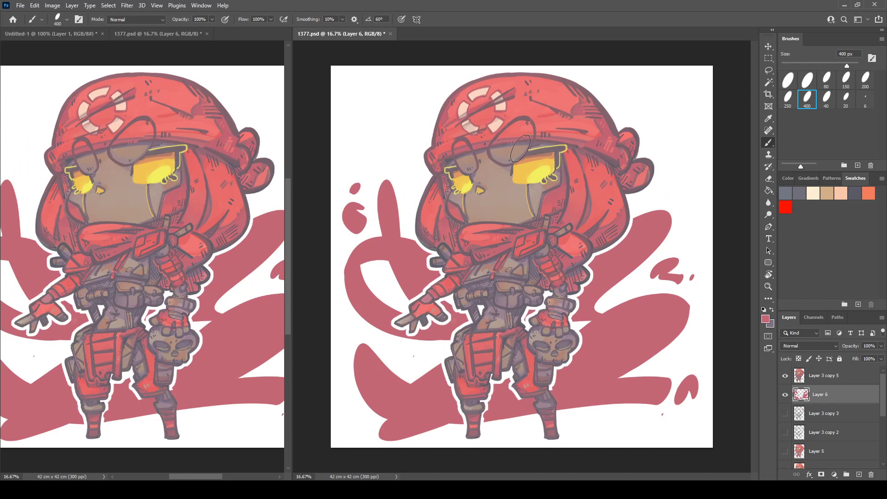
mouse_move(349, 91)
mouse_down()
mouse_move(361, 121)
mouse_move(378, 112)
mouse_up()
click(394, 94)
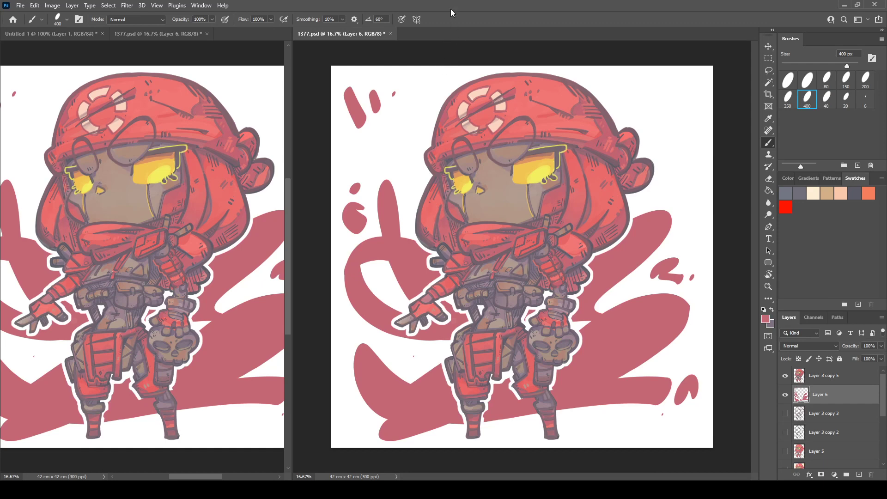
key(ctrl+z)
key(ctrl+z)
key(ctrl+z)
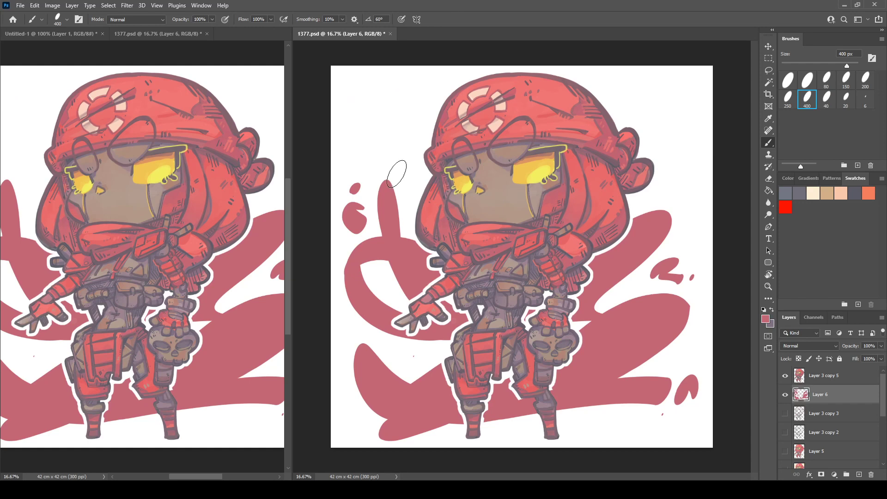
key(g)
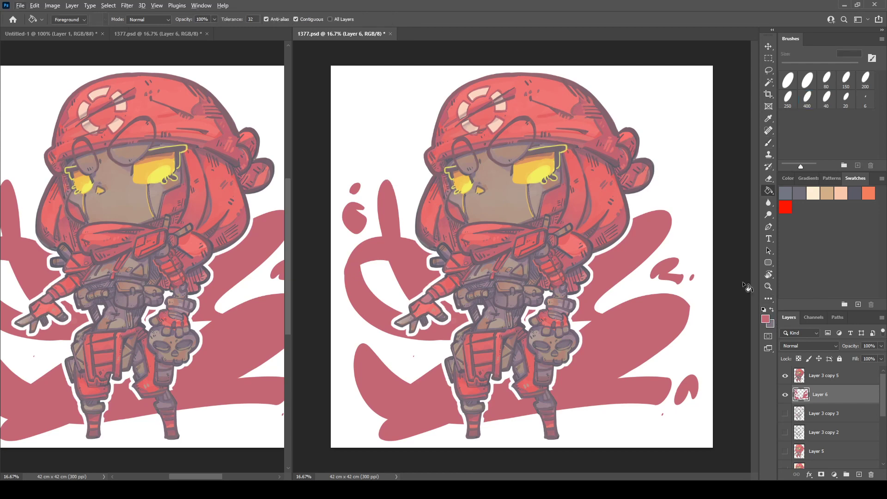
key(b)
drag(350, 112, 361, 102)
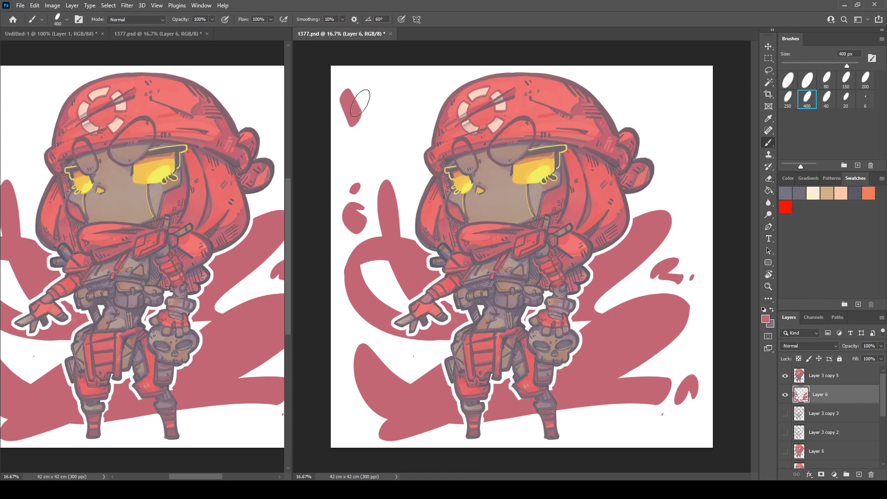
key(ctrl+z)
Step: Add a new layer above Layer 6 and hand-letter "1378" in dusty red in the empty upper corner beside the hood
click(860, 476)
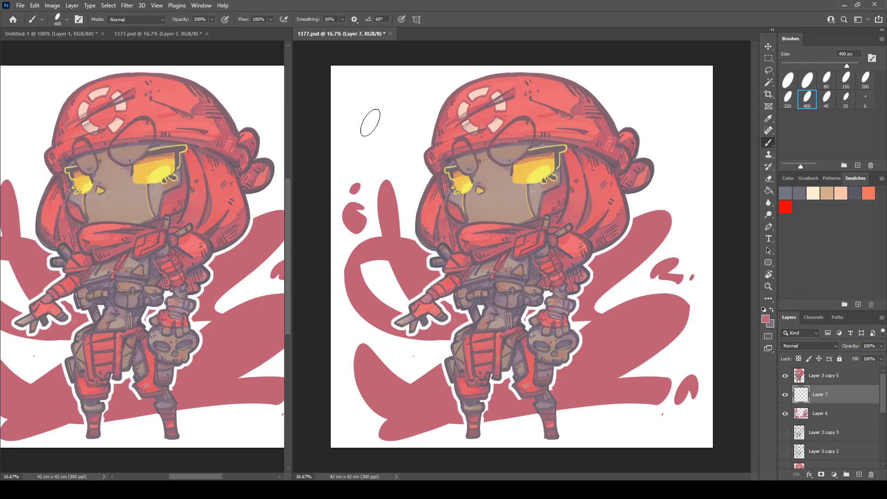
drag(345, 93, 355, 127)
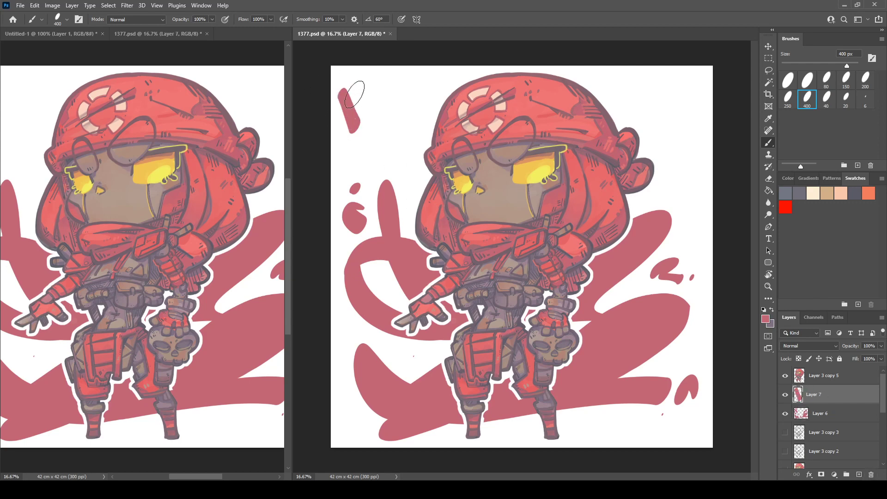
mouse_move(353, 93)
mouse_down()
mouse_move(371, 116)
mouse_move(386, 97)
mouse_move(360, 102)
mouse_move(356, 115)
mouse_move(371, 89)
mouse_move(385, 118)
mouse_up()
key(ctrl+z)
mouse_move(414, 82)
mouse_down()
mouse_move(402, 107)
mouse_move(422, 85)
mouse_move(400, 119)
mouse_up()
key(ctrl+z)
key(v)
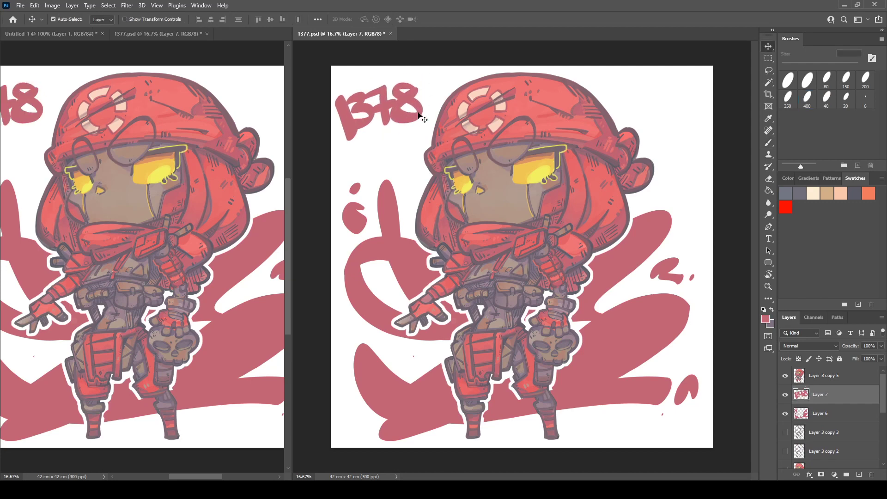
Step: Hand-letter the date "27MAR22" in dusty red above the "1378" lettering on Layer 7, using the 200 px brush
key(b)
click(807, 100)
click(788, 100)
click(866, 79)
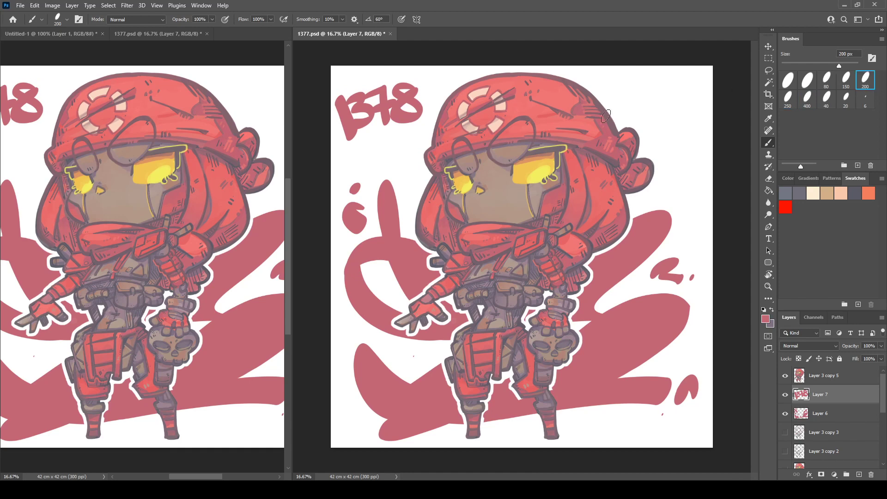
mouse_move(338, 80)
mouse_down()
mouse_move(359, 73)
mouse_move(364, 84)
mouse_move(397, 81)
mouse_up()
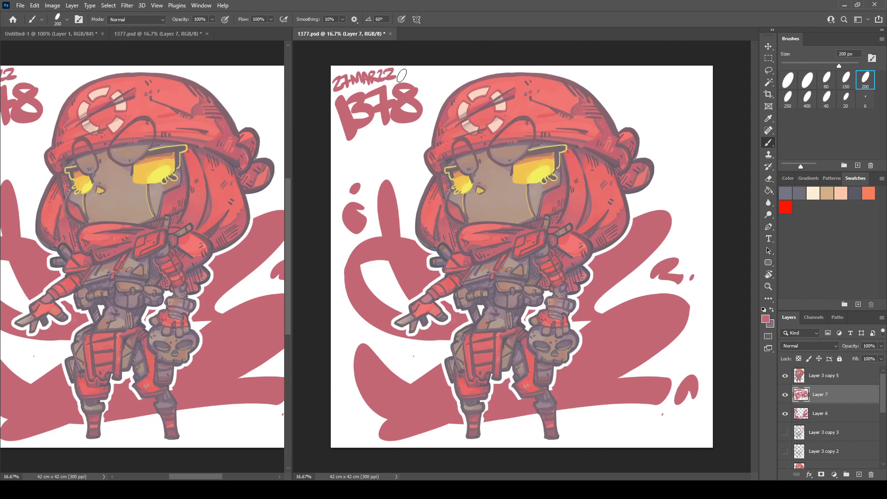
Step: Hand-letter the artist's signature and a short greeting on two lines beneath "1378", undoing and redrawing faulty strokes
mouse_move(358, 140)
mouse_down()
mouse_move(418, 129)
mouse_move(350, 156)
mouse_move(410, 135)
mouse_move(419, 144)
mouse_up()
key(ctrl+z)
key(ctrl+z)
key(ctrl+z)
click(423, 139)
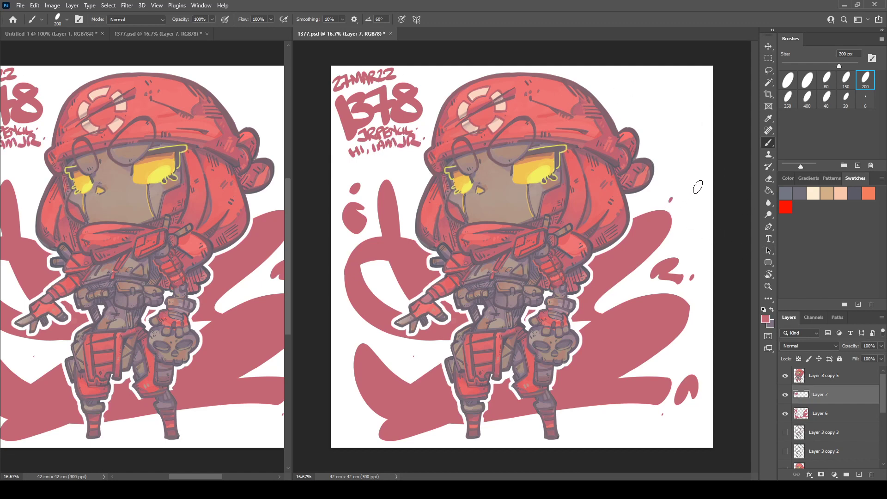
Step: Scale the lettering block on Layer 7 down slightly and reposition it within the empty corner beside the hood
key(v)
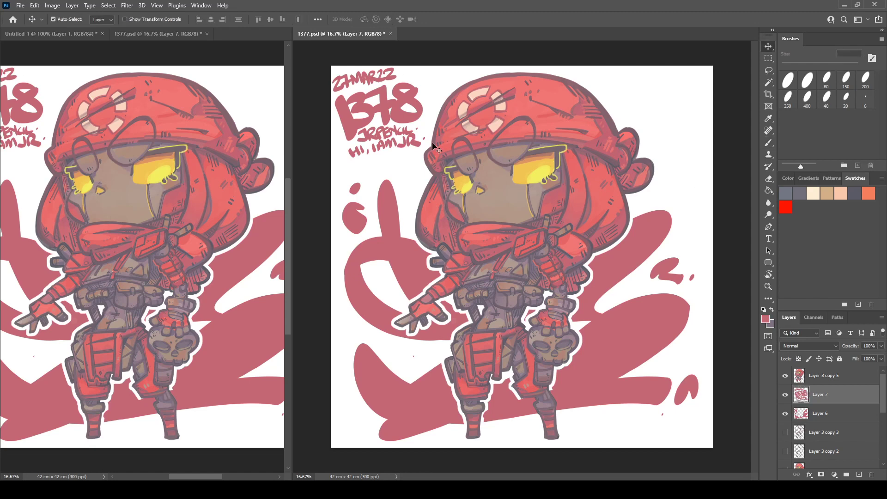
drag(412, 143, 412, 147)
key(ctrl+t)
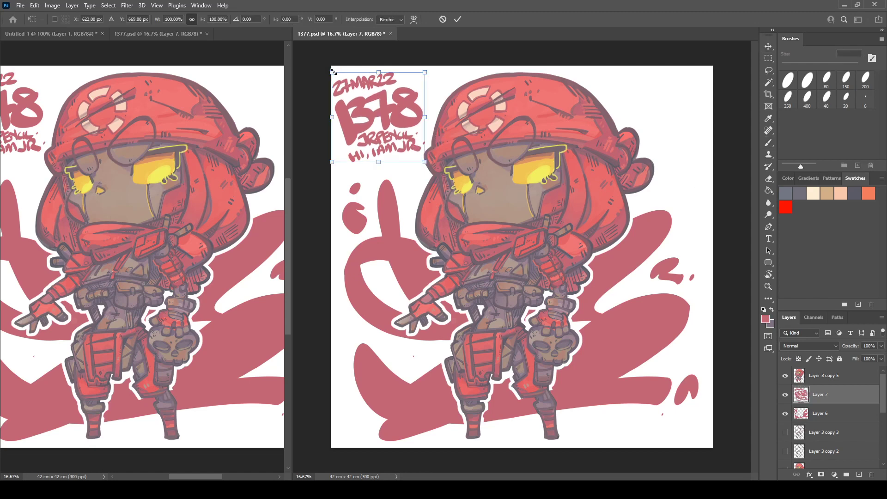
drag(332, 71, 337, 75)
key(Return)
drag(420, 117, 419, 113)
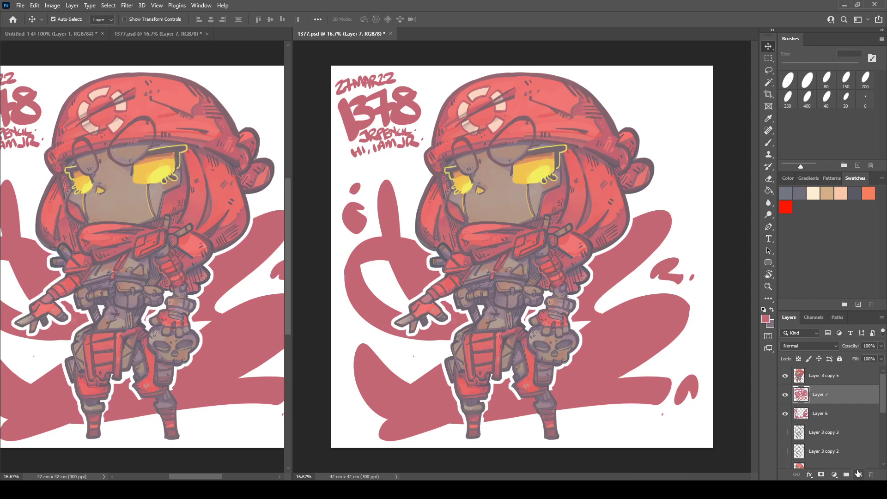
Step: Add a new layer clipped to the lettering on Layer 7 and fill it with bright red
click(858, 473)
alt+click(827, 402)
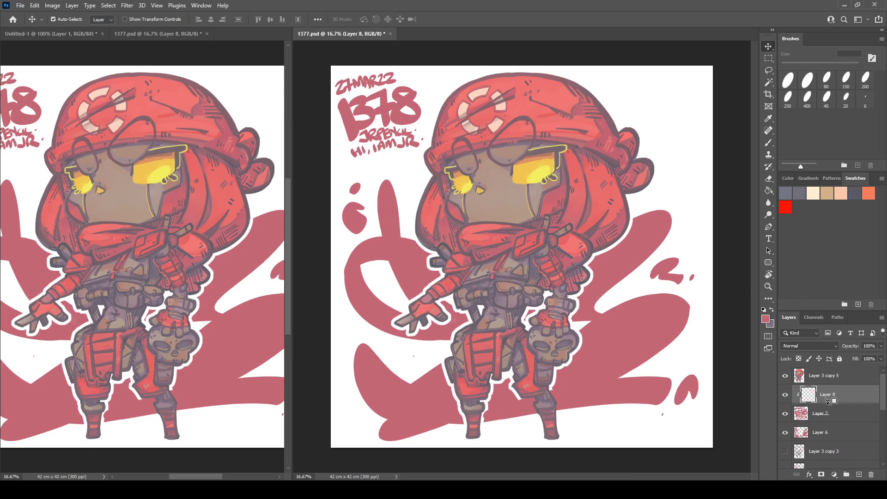
key(g)
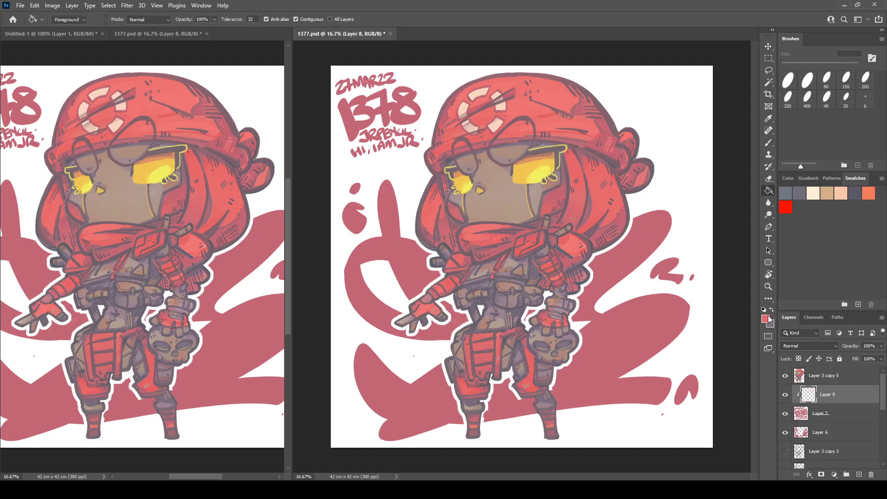
key(i)
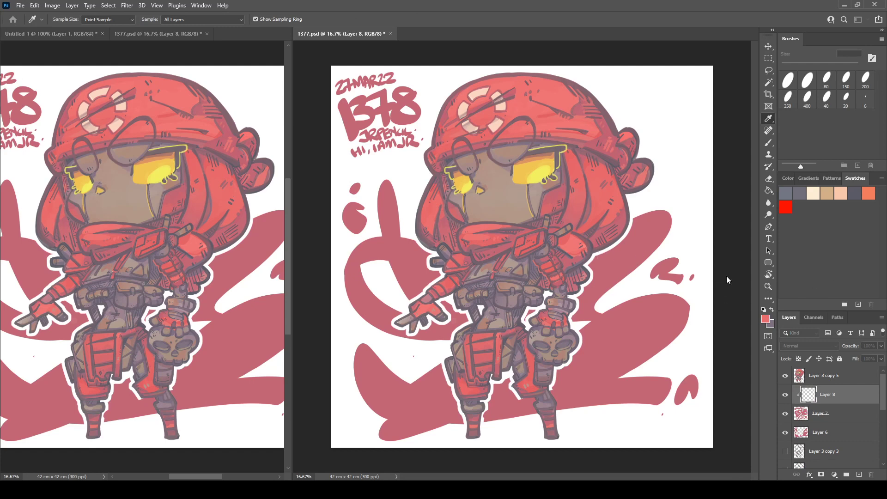
key(g)
click(406, 139)
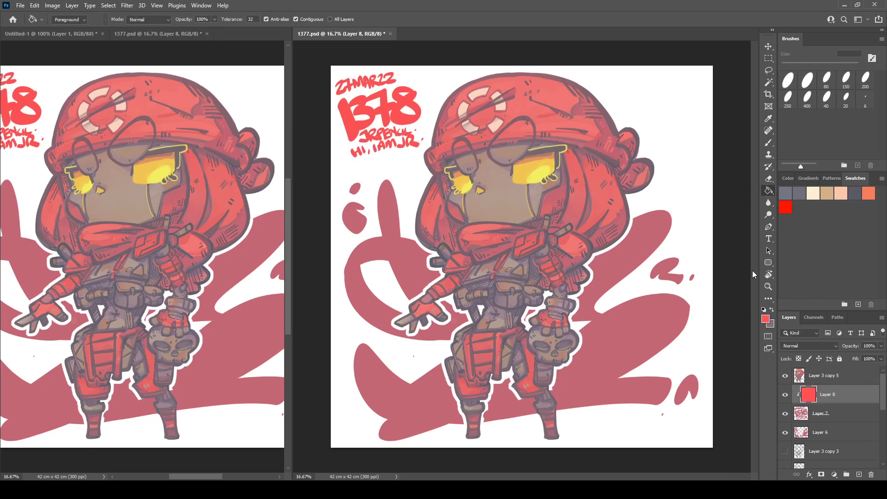
Step: Add a new layer above Layer 6, fill it with the same bright red, and clip it to the ribbon shapes
click(806, 437)
click(859, 475)
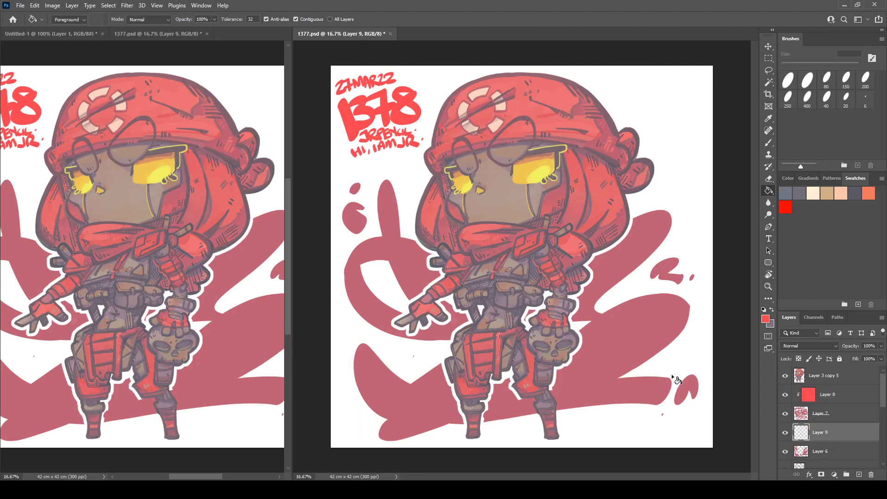
click(670, 376)
alt+click(831, 444)
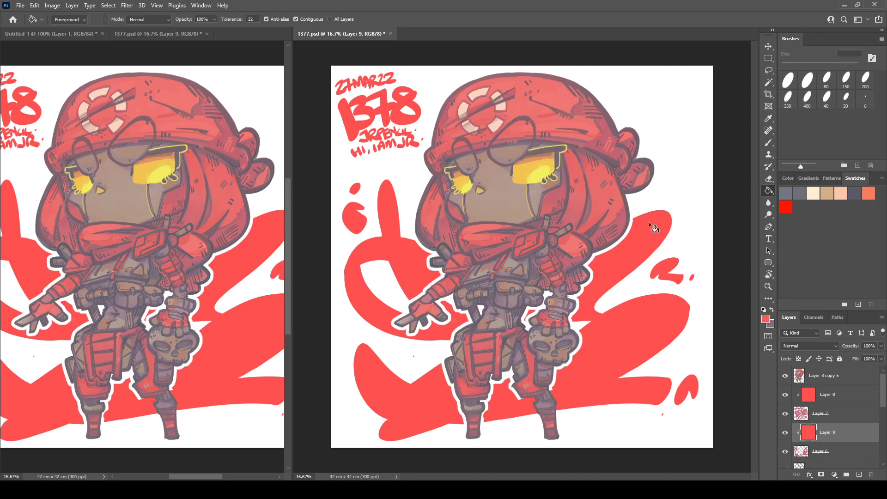
Step: Pick a lighter coral red and refill both clipped color layers, Layer 9 for the ribbon and Layer 8 for the lettering
key(i)
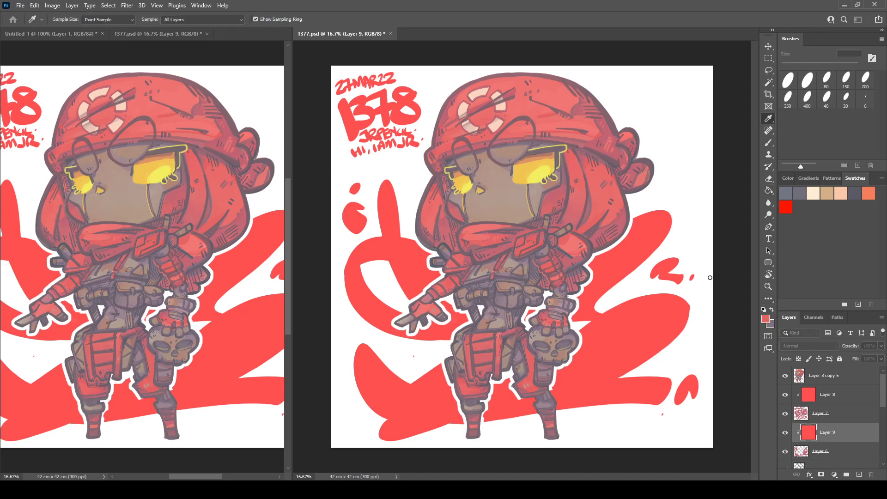
key(g)
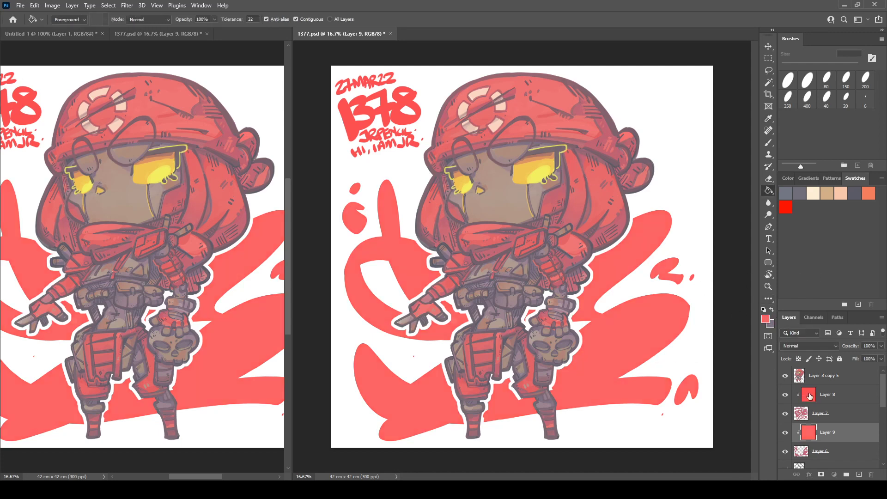
click(810, 396)
click(435, 158)
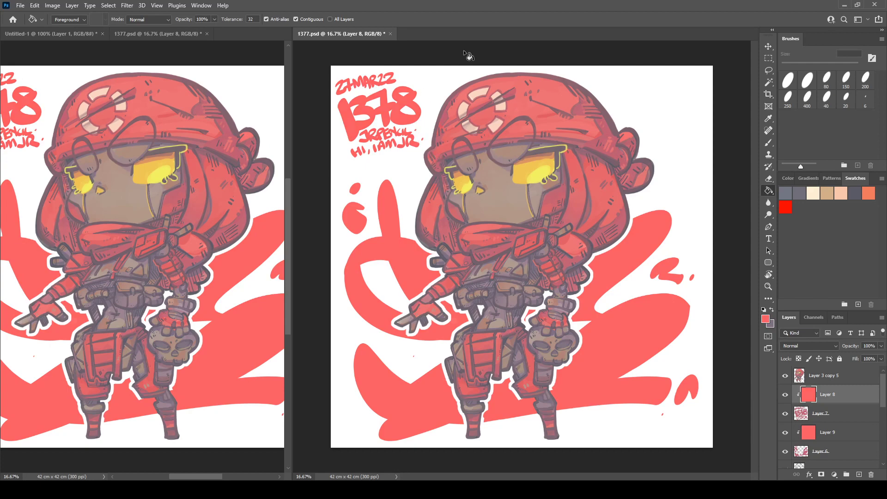
Step: Load the outline of Layer 3 copy 5 as a selection, expand it, and deselect it with Layer 6 active
key(ctrl+minus)
key(ctrl+minus)
key(ctrl+minus)
key(ctrl+plus)
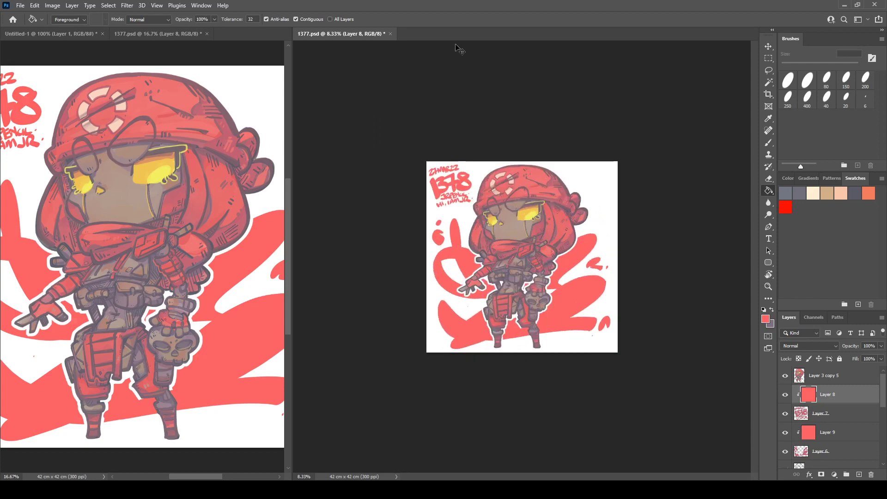
key(ctrl+plus)
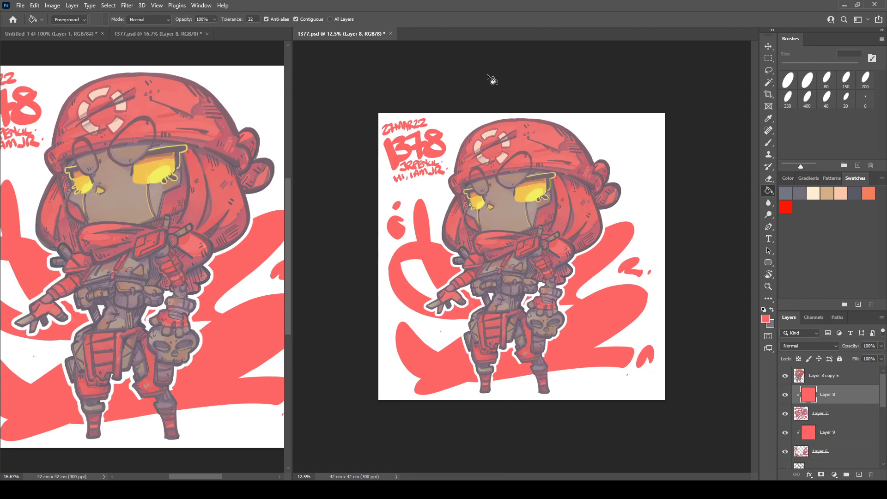
ctrl+click(799, 376)
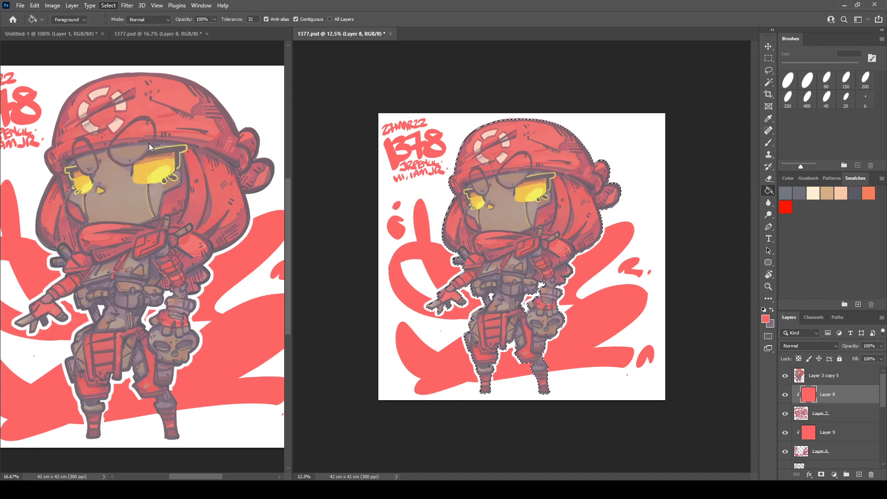
scroll(810, 414, down, 1)
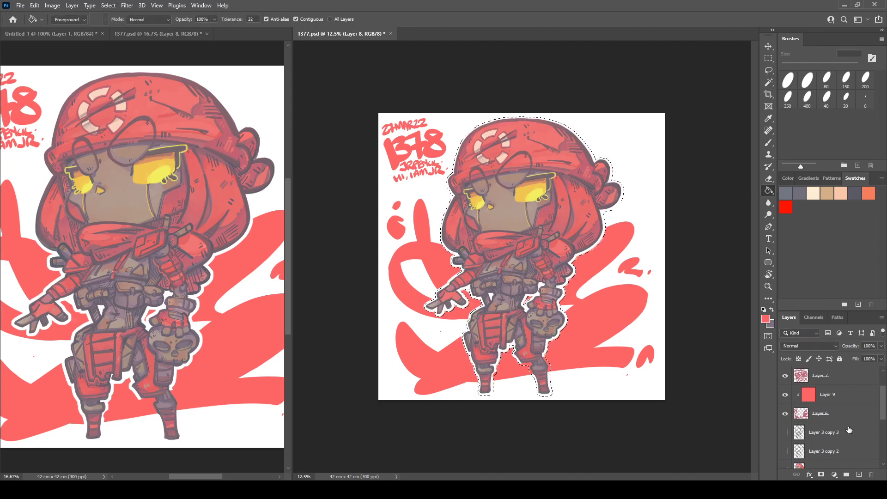
click(810, 414)
key(ctrl+d)
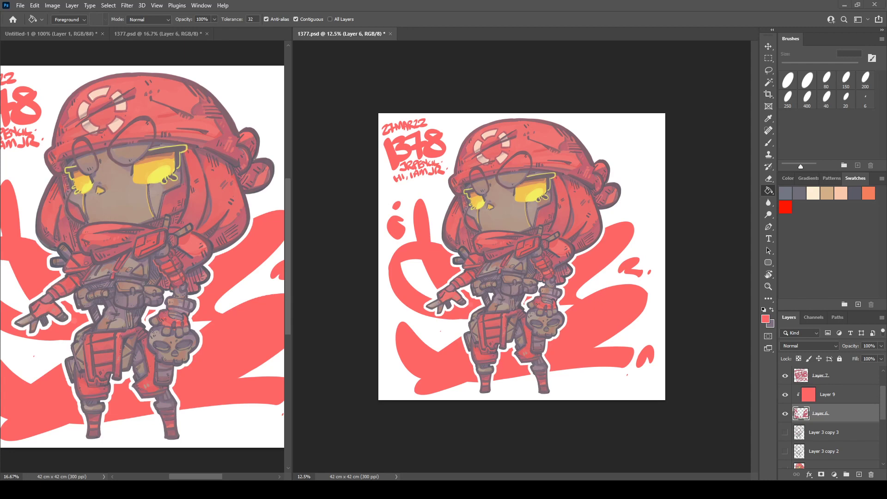
Step: Locate the Background layer at the base of the layer stack
scroll(831, 426, down, 5)
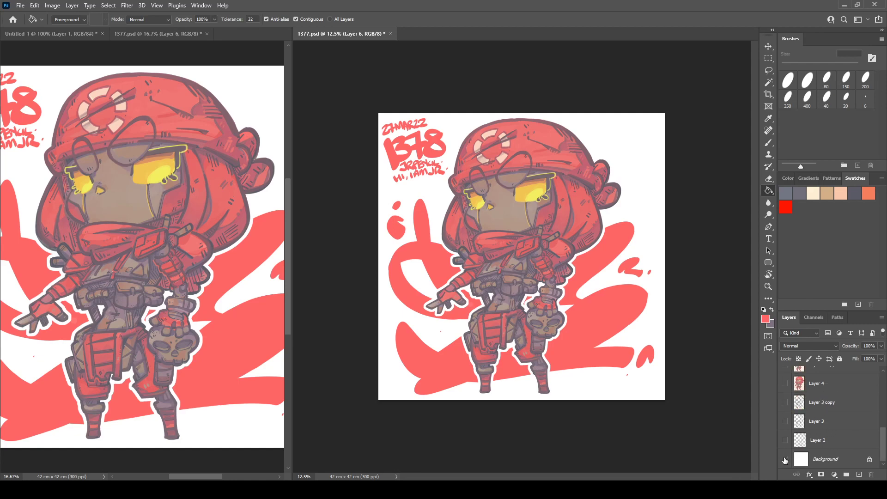